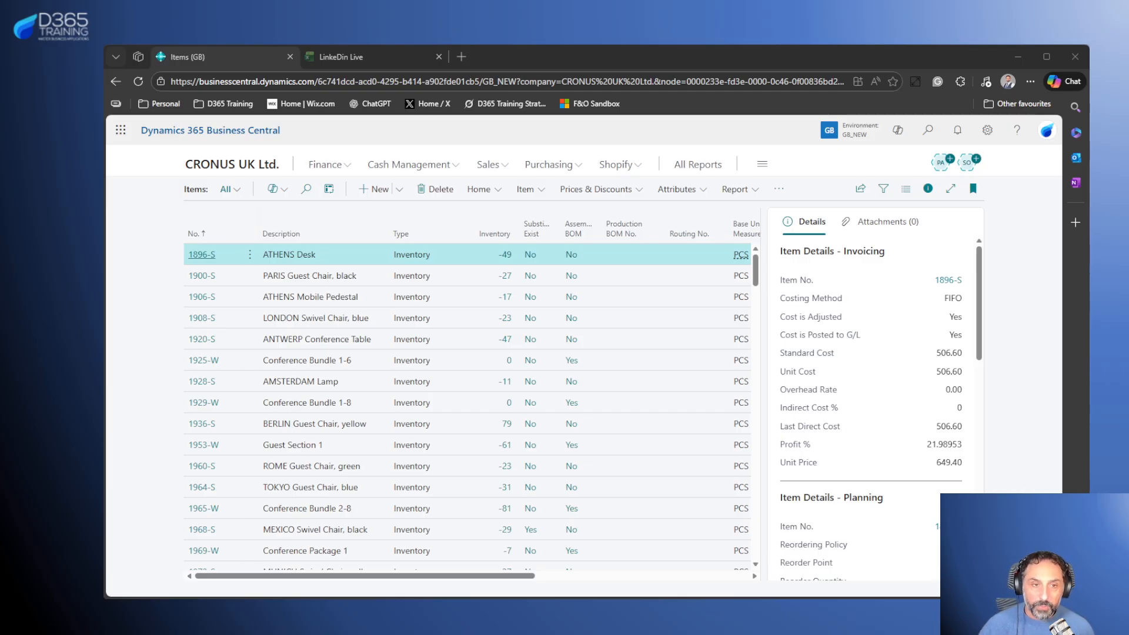
scroll(344, 458, down, 1)
scroll(344, 458, down, 5)
scroll(344, 457, up, 6)
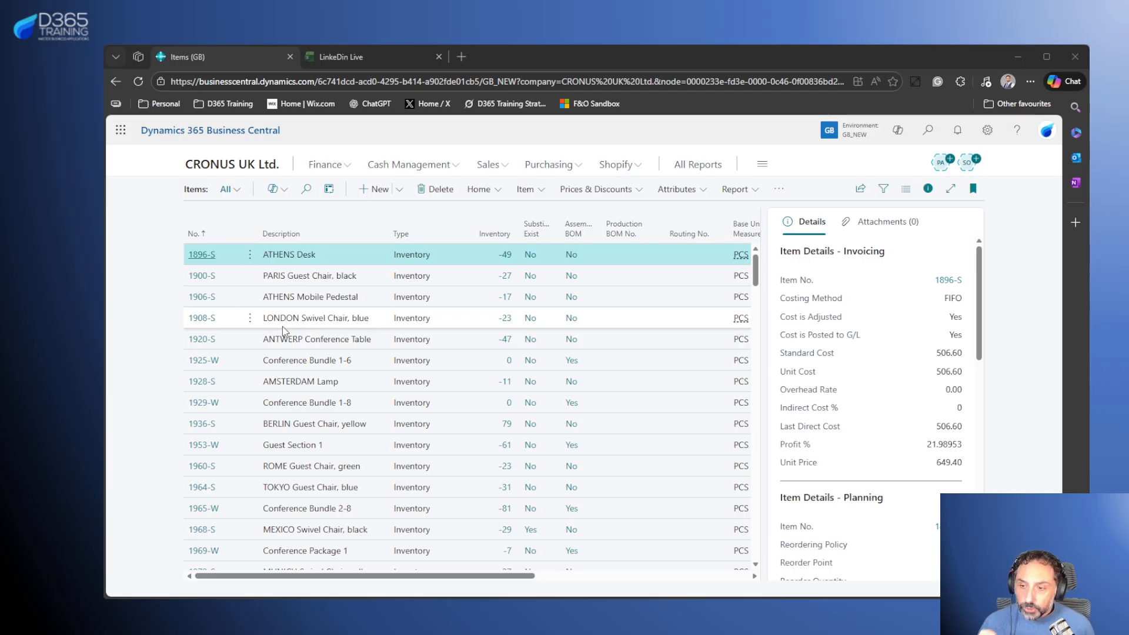
- Switch to the LinkeDin Live workbook in Excel and look over its item type table
click(369, 57)
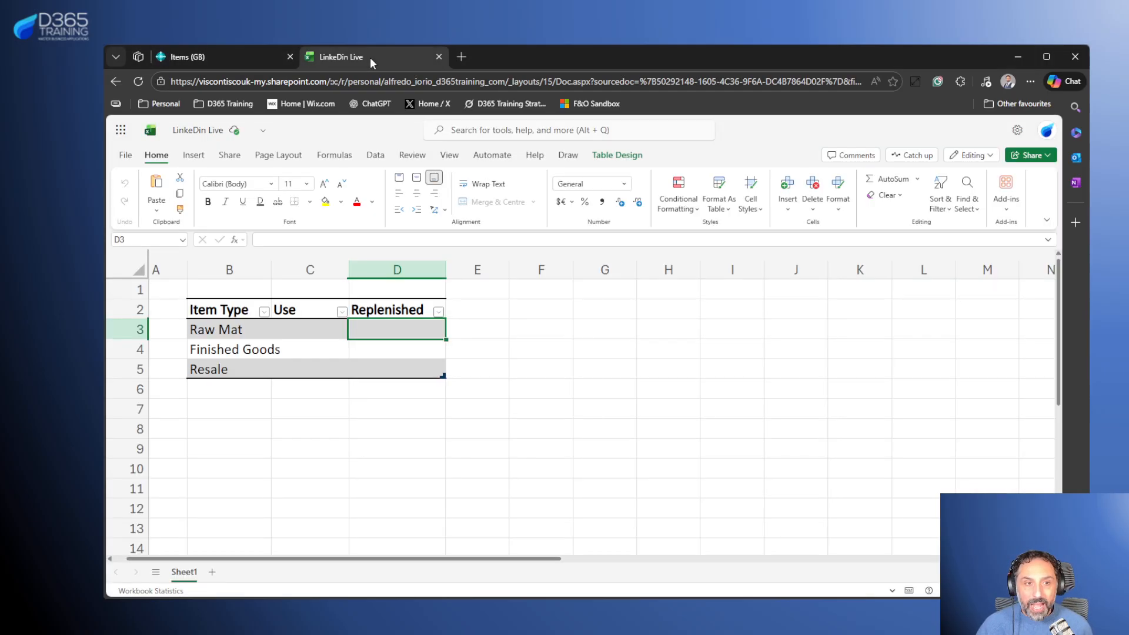
click(457, 441)
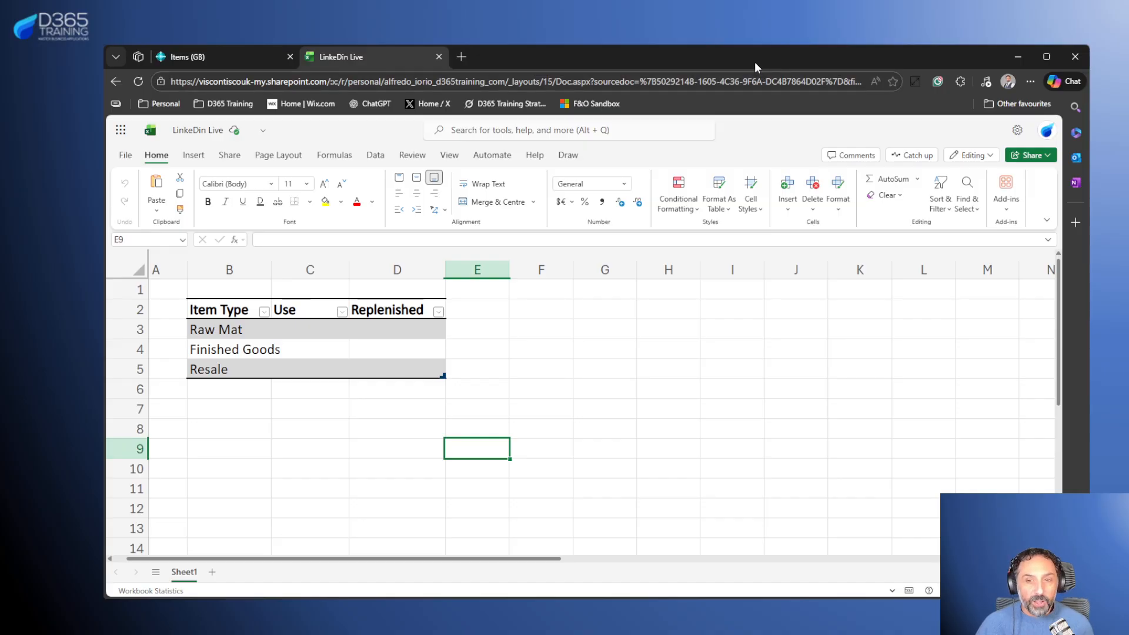
click(234, 334)
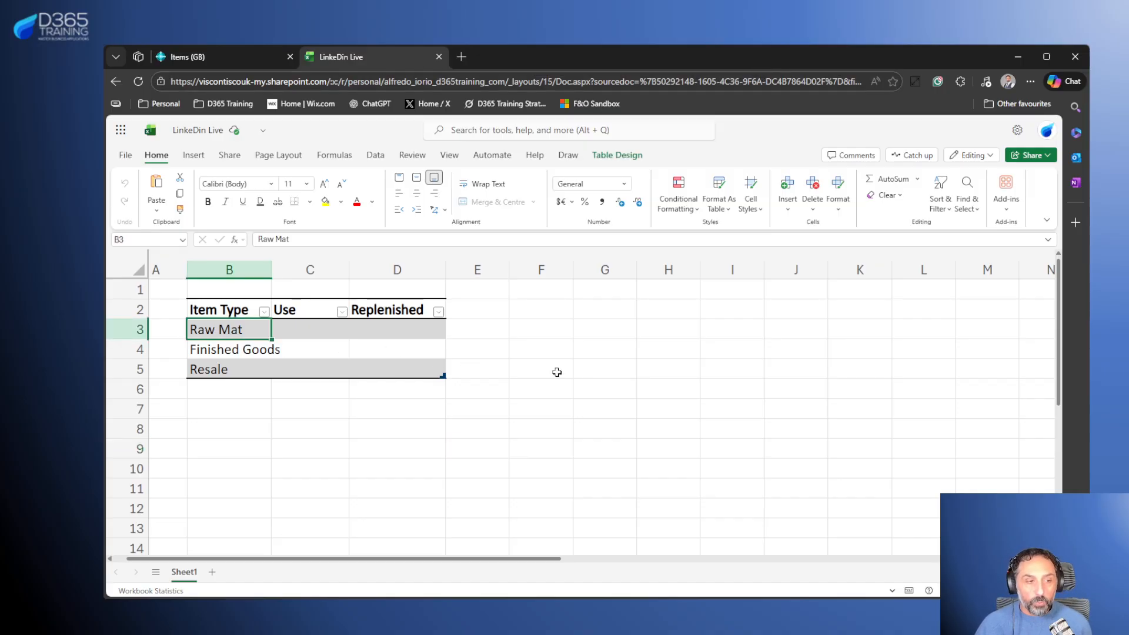
click(628, 403)
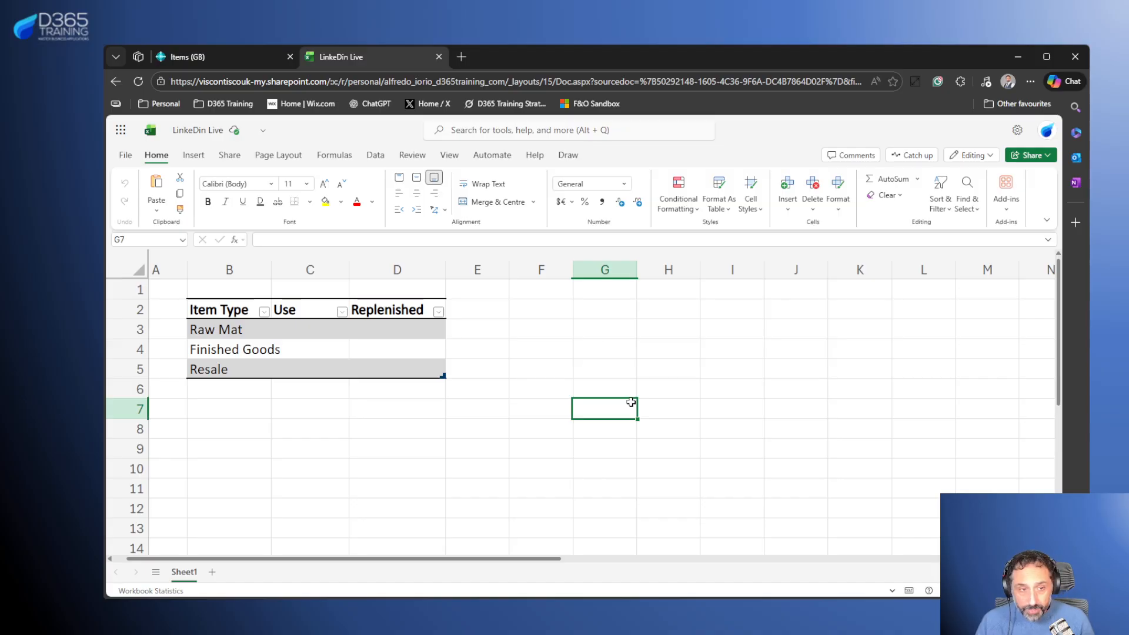
- Copy the whole item type table in B2:D5, including its header row
key(Left)
key(Left)
key(Left)
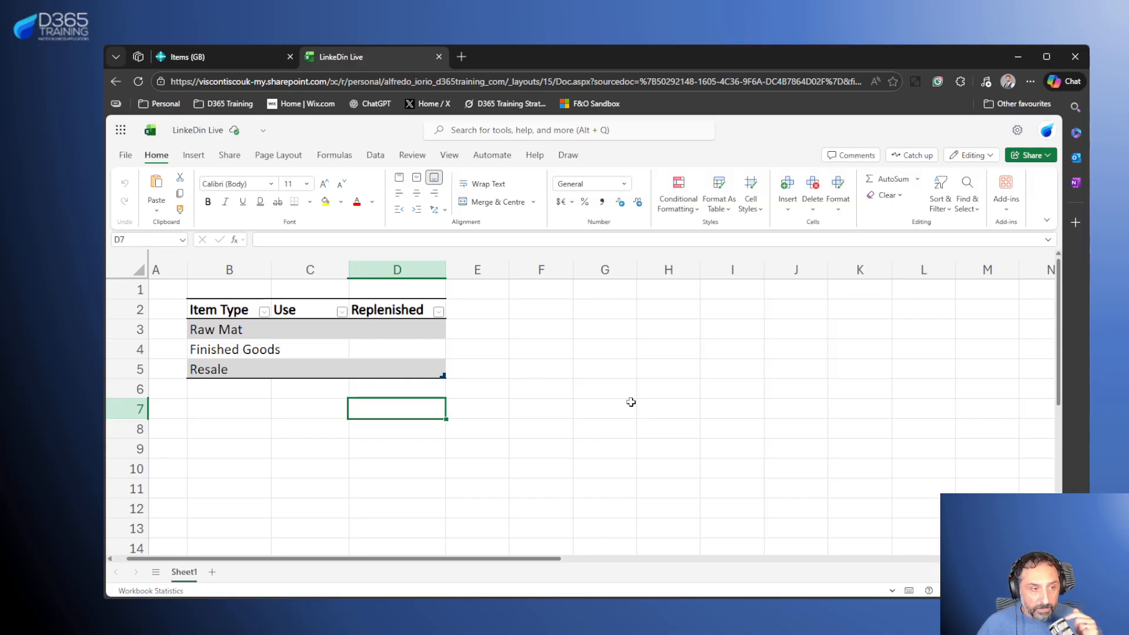
key(Left)
key(Up)
key(Up)
key(Left)
key(Up)
key(Up)
key(Up)
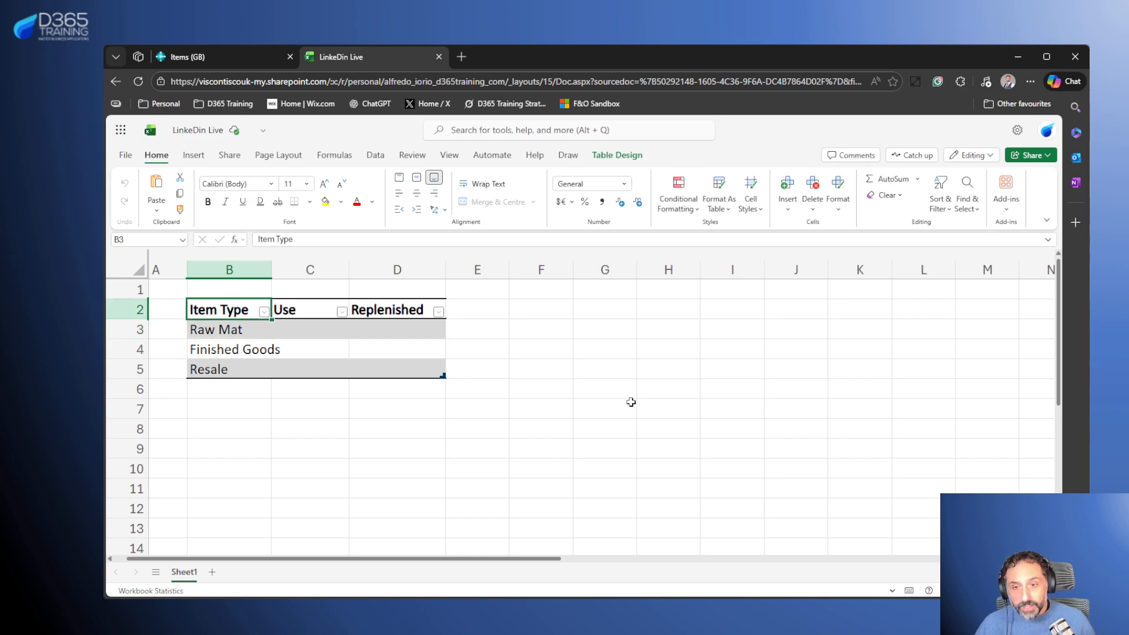
key(ctrl+shift+Right)
key(ctrl+shift+Down)
key(ctrl+c)
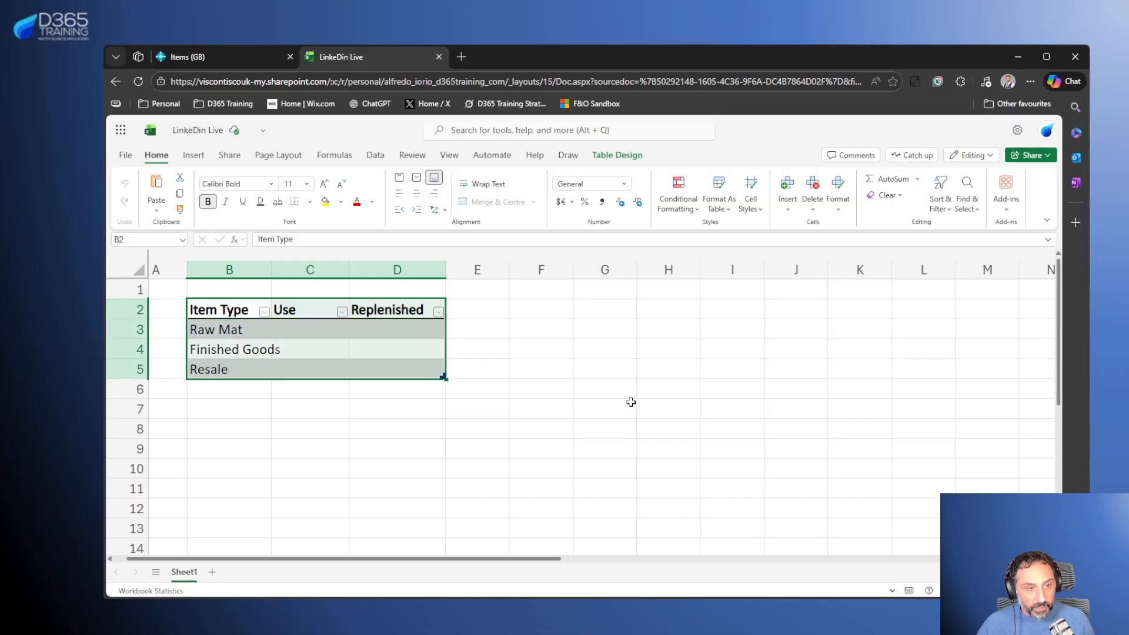
- Paste the copied item type table below the original, starting at cell B9
key(Right)
key(Right)
key(Right)
key(Right)
key(Right)
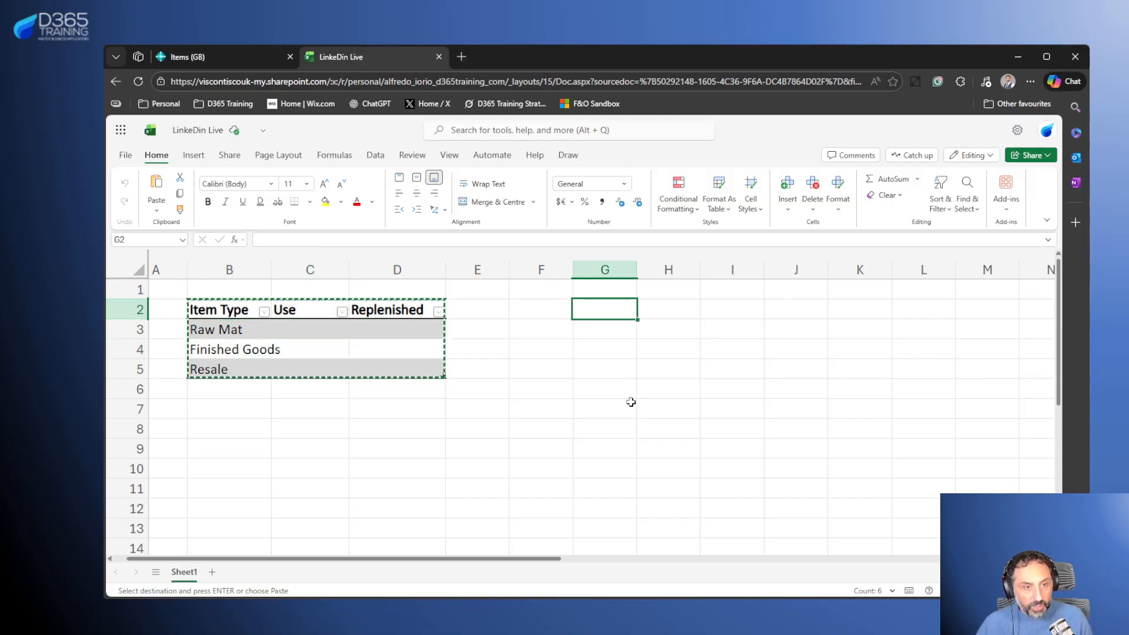
key(Down)
key(Down)
key(Down)
key(Down)
key(Down)
key(Down)
key(Down)
key(Down)
key(Left)
key(Left)
key(Left)
key(Left)
key(Left)
key(Up)
key(ctrl+v)
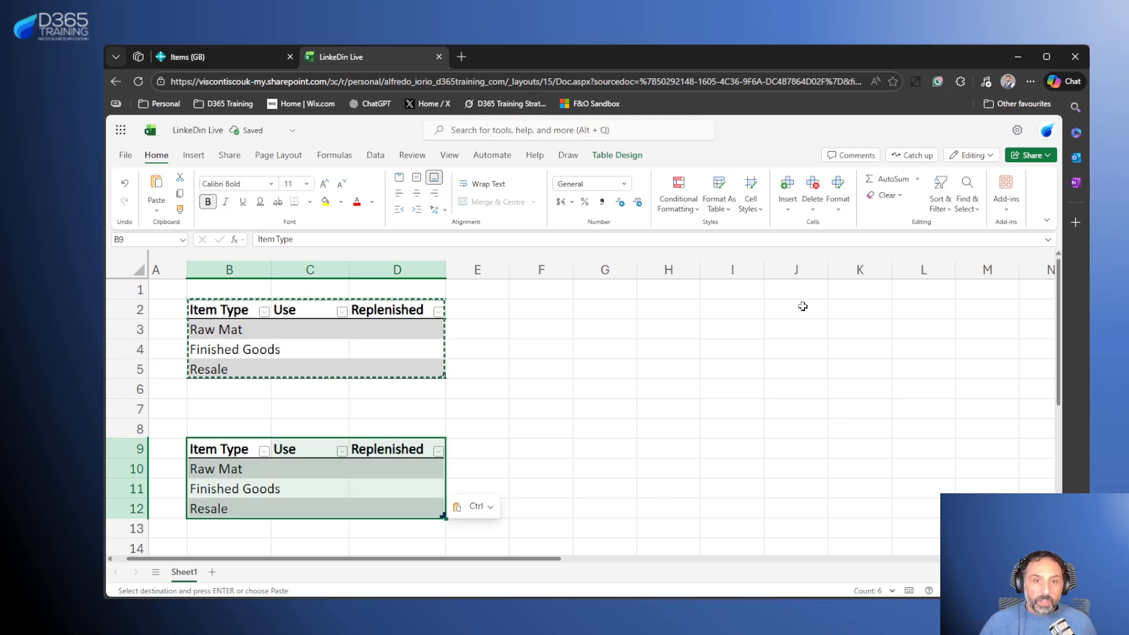
- Examine the Raw Mat, Finished Goods and Resale item types in both tables
click(224, 451)
key(Down)
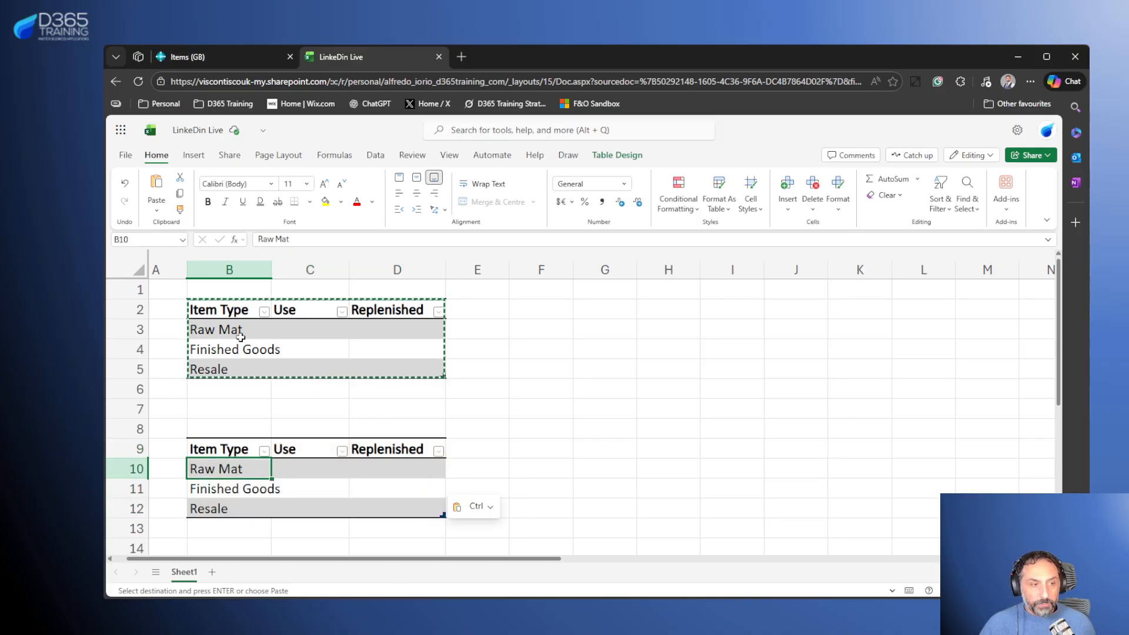
click(236, 488)
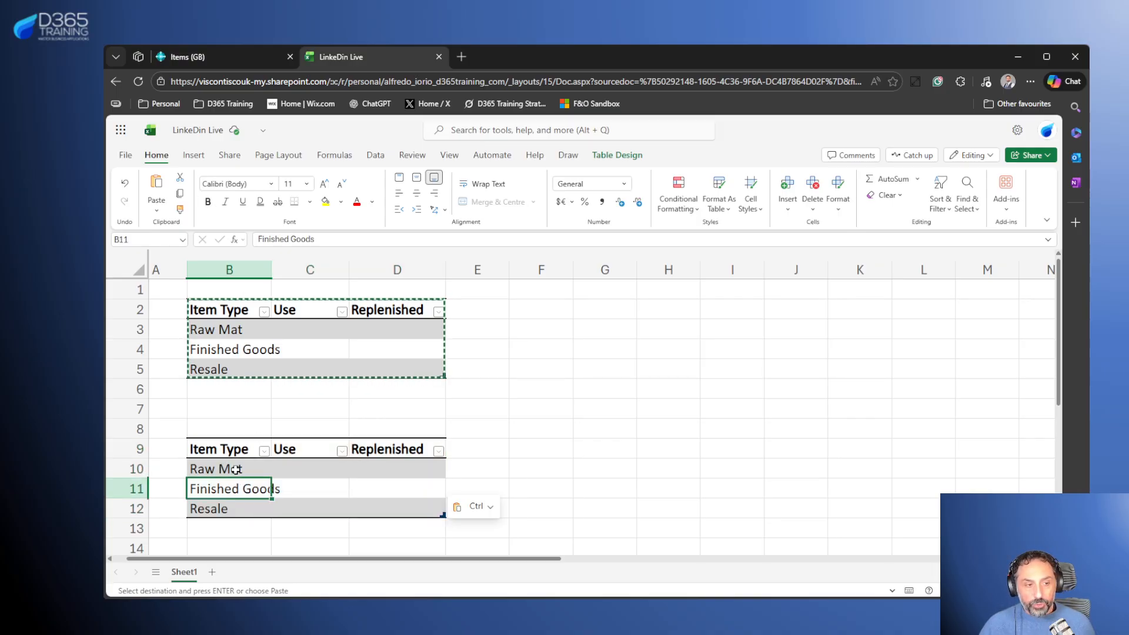
click(241, 337)
drag(241, 337, 390, 347)
click(140, 329)
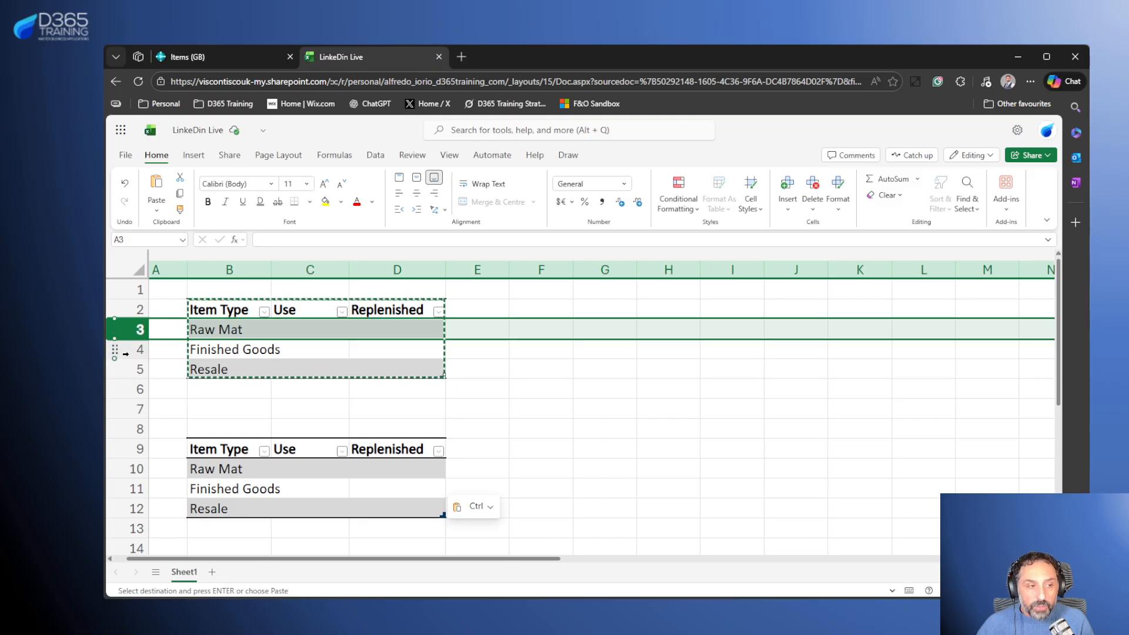
click(123, 354)
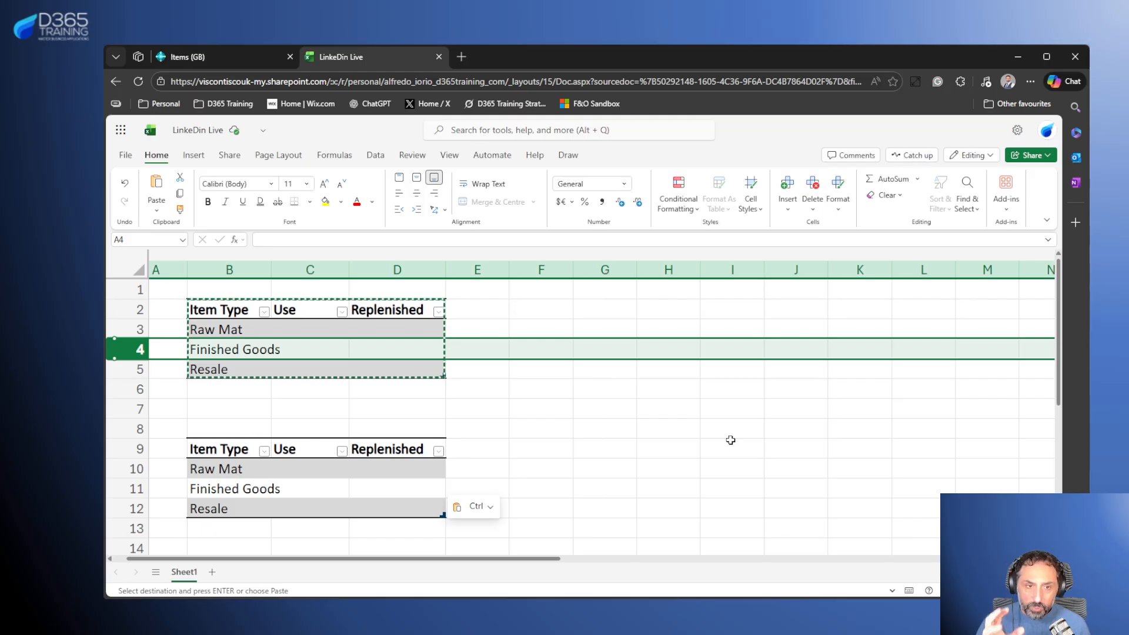
drag(230, 329, 216, 372)
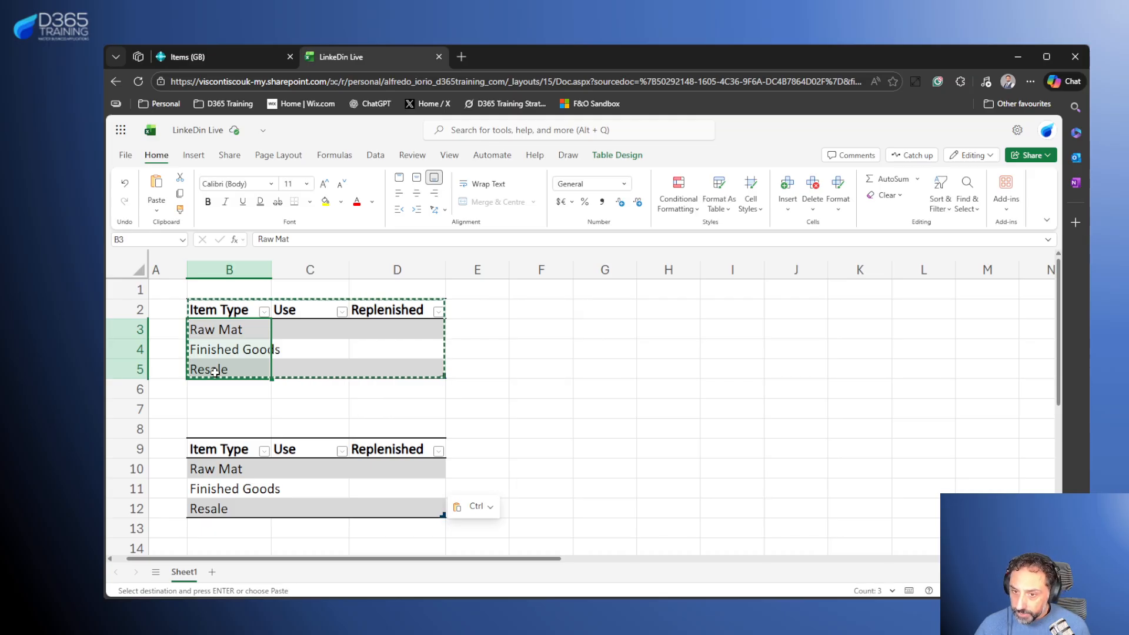
- Switch to Business Central, search for "inv po gro" and open Inventory Posting Groups to review the FINISHED, RAW MAT and RESALE codes
click(237, 58)
click(928, 130)
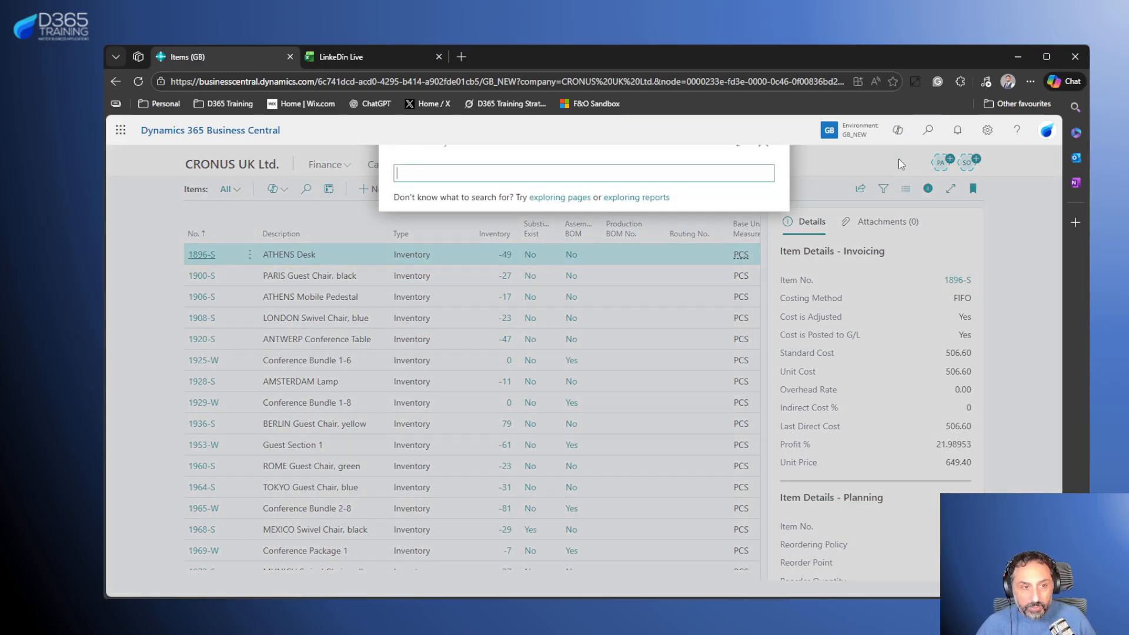
text(inv po gro)
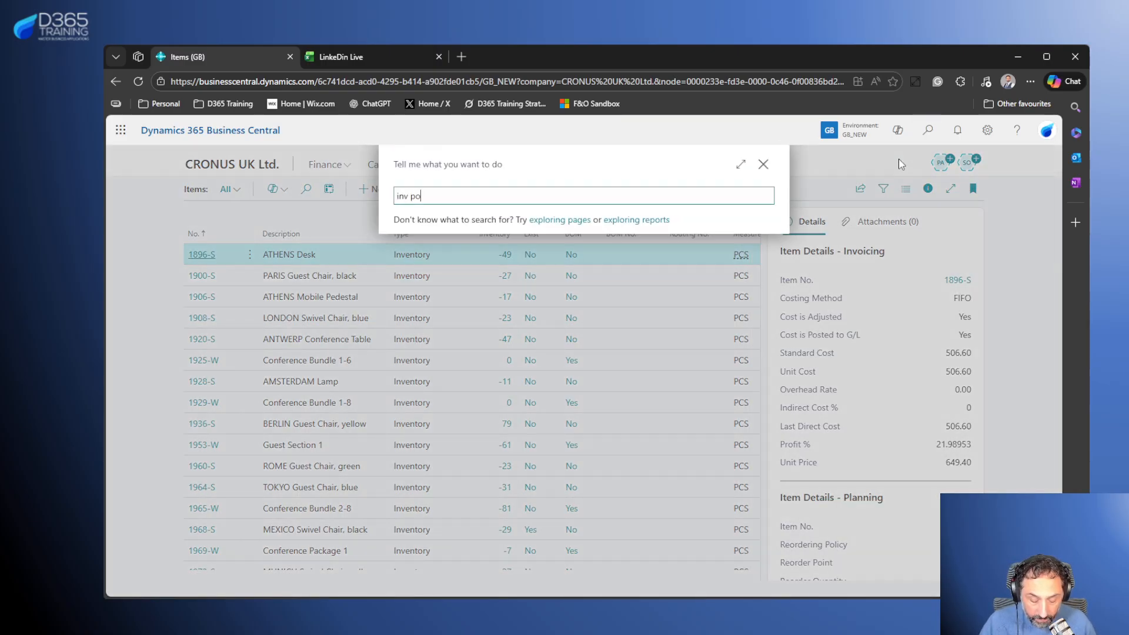
key(Down)
key(Down)
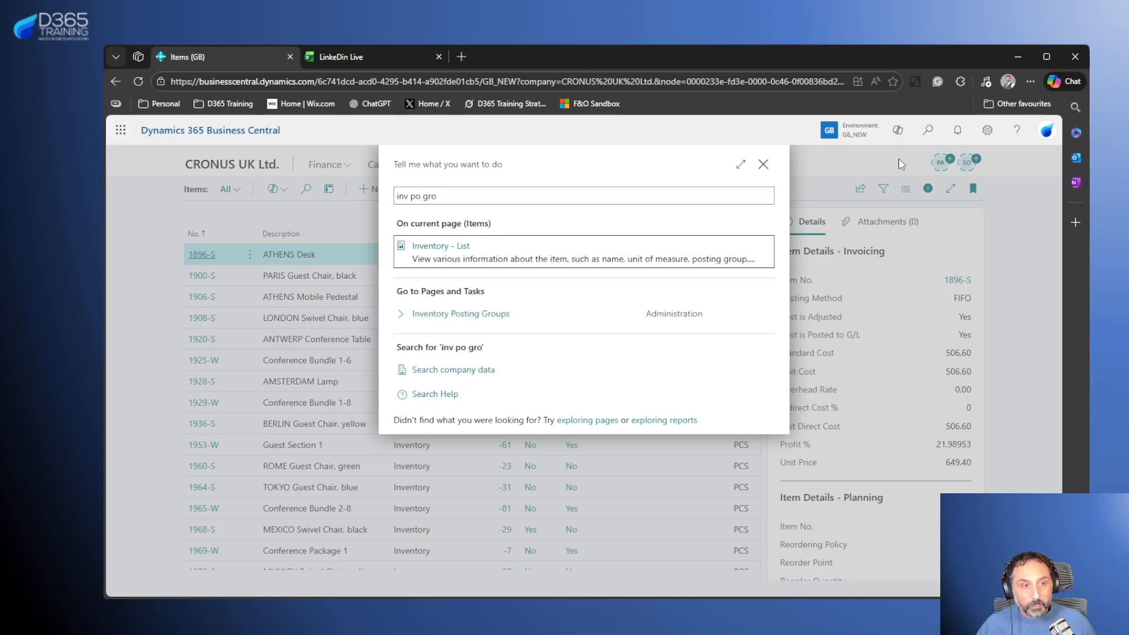
key(Return)
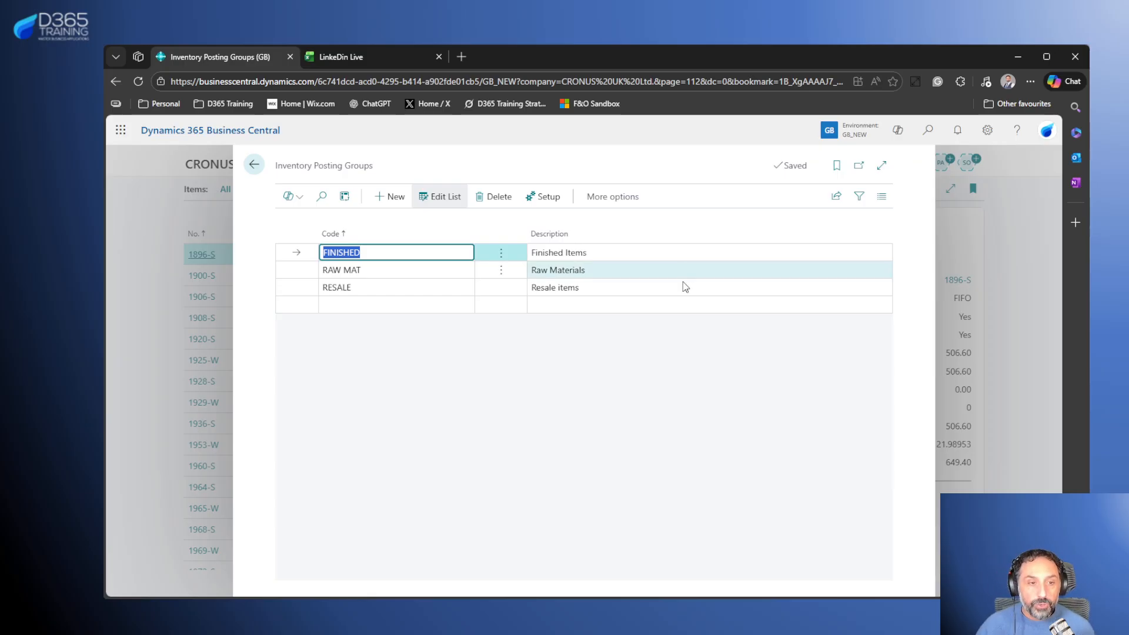
click(424, 359)
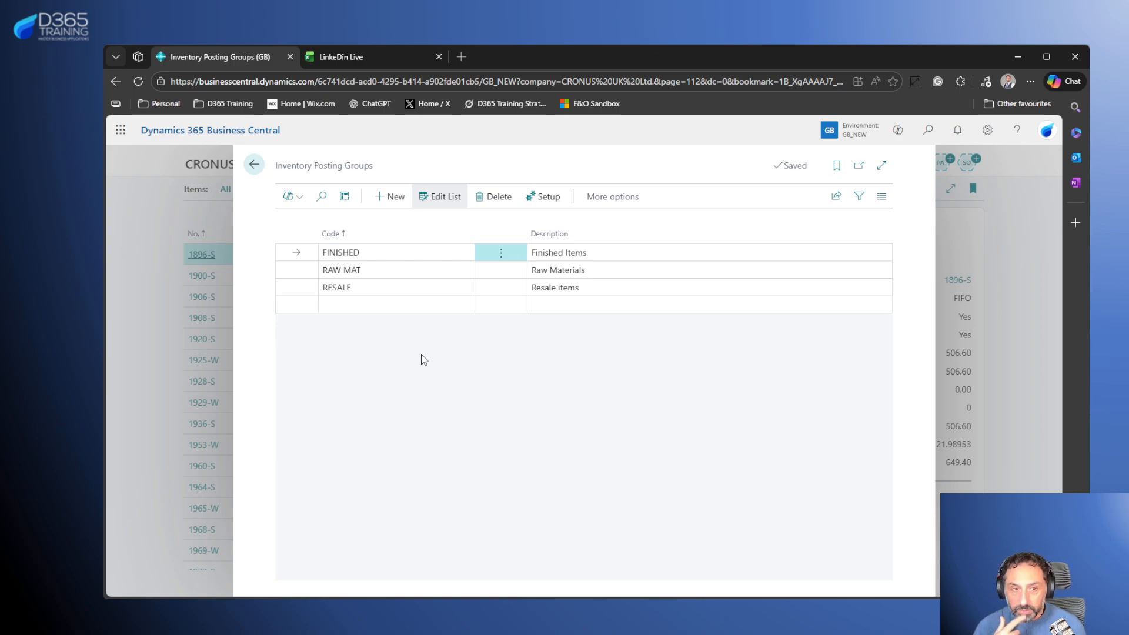
click(291, 271)
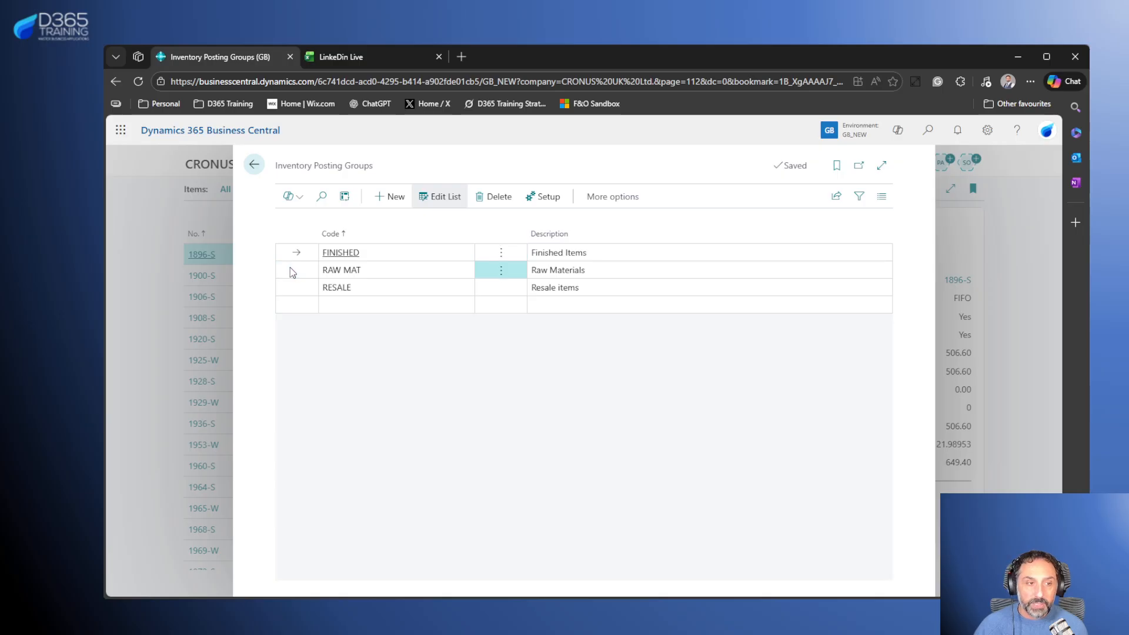
click(298, 293)
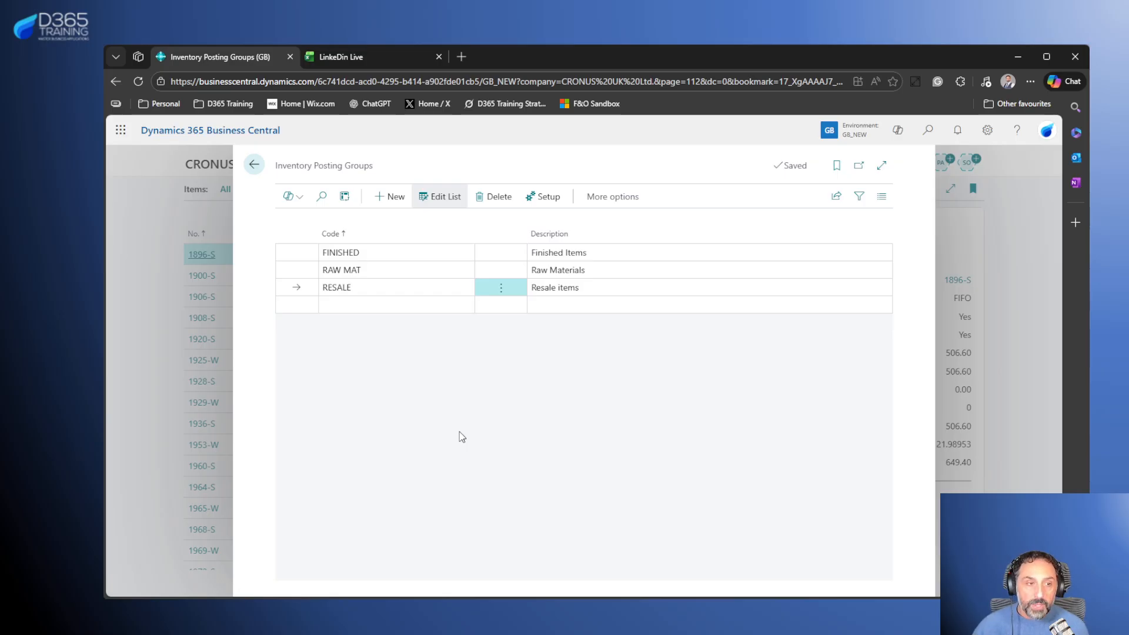
click(292, 274)
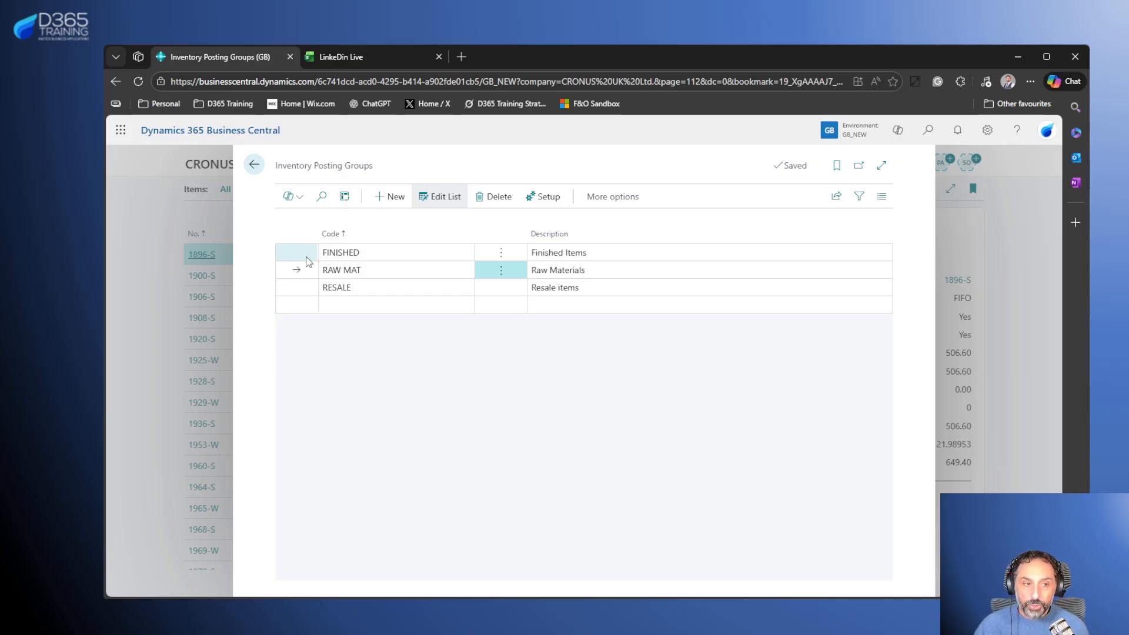
- Return to the LinkeDin Live workbook and replace Finished Goods in cell B11 of the lower table with WIP
click(368, 57)
click(230, 489)
drag(318, 239, 200, 245)
text(WIP)
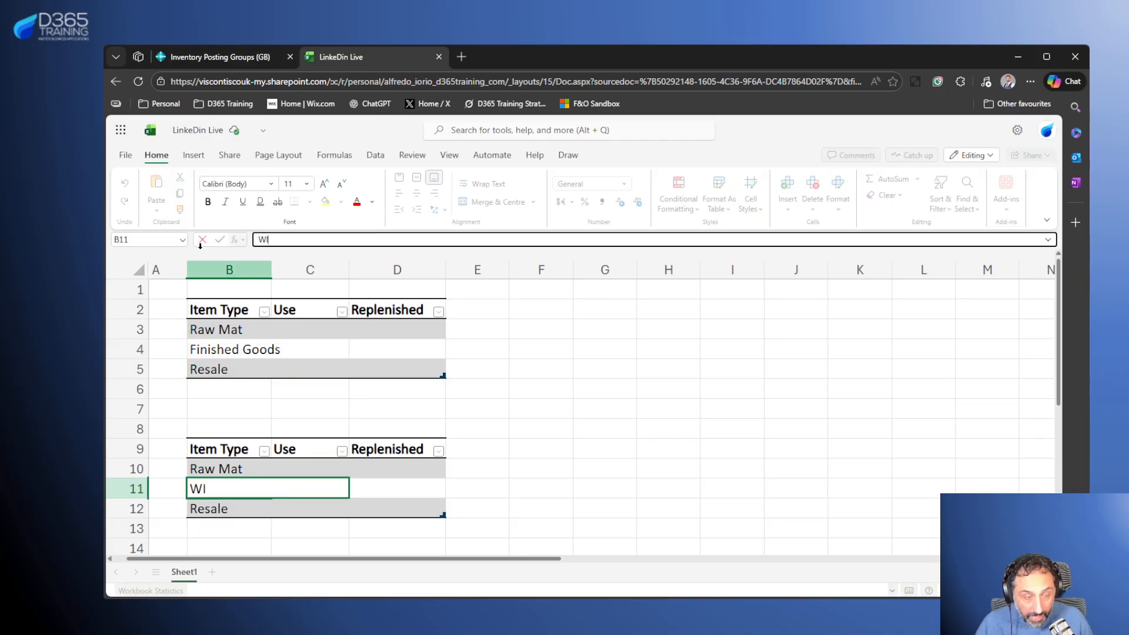
key(Return)
key(Up)
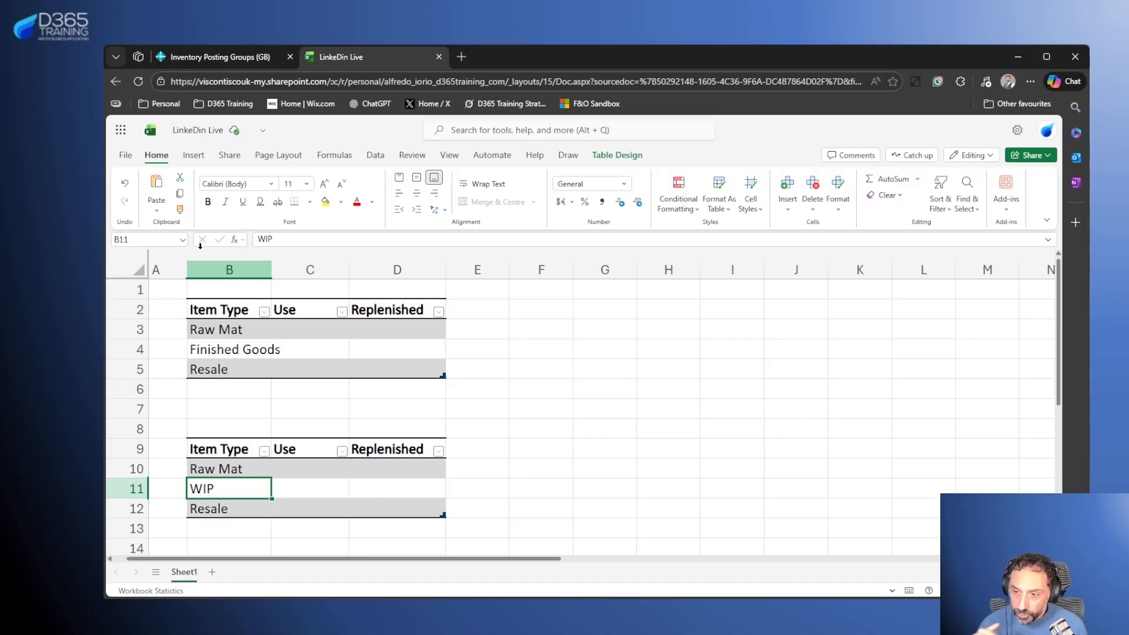
click(133, 488)
click(498, 488)
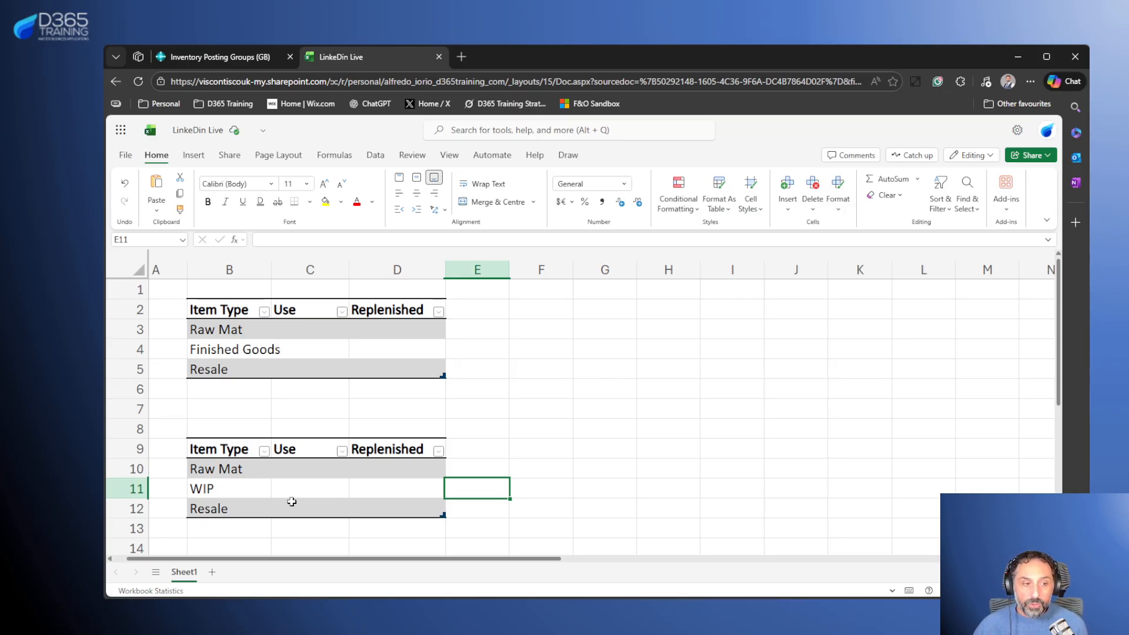
click(243, 490)
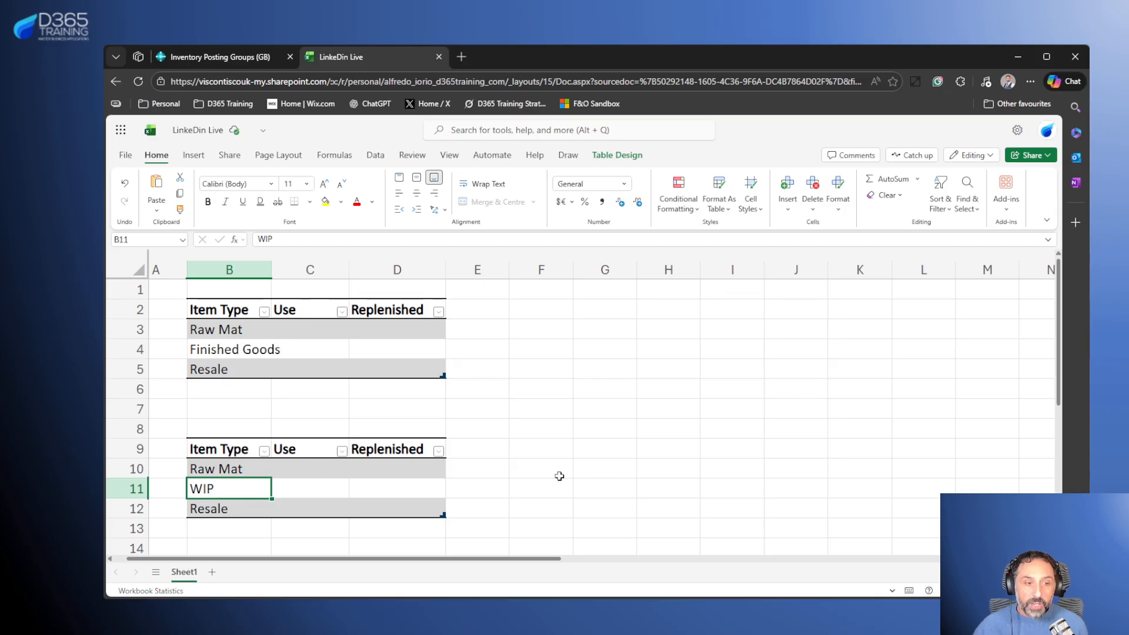
- Add a Bakery column to the lower table at E9 and enter Ingredient for the Raw Mat row
click(464, 444)
text(Ba)
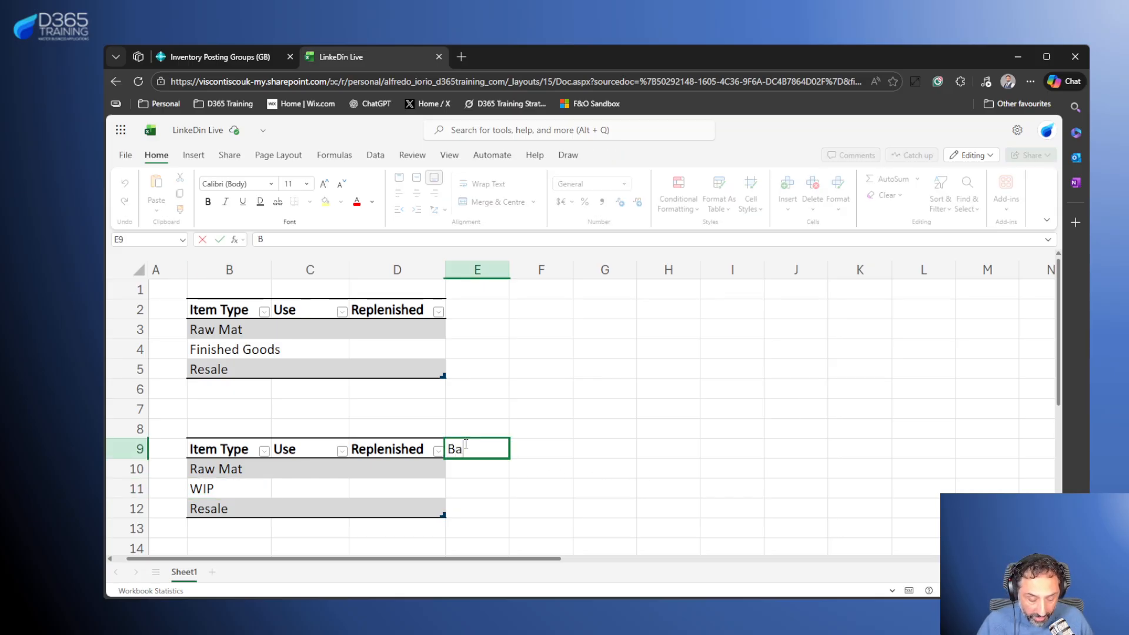
text(kery)
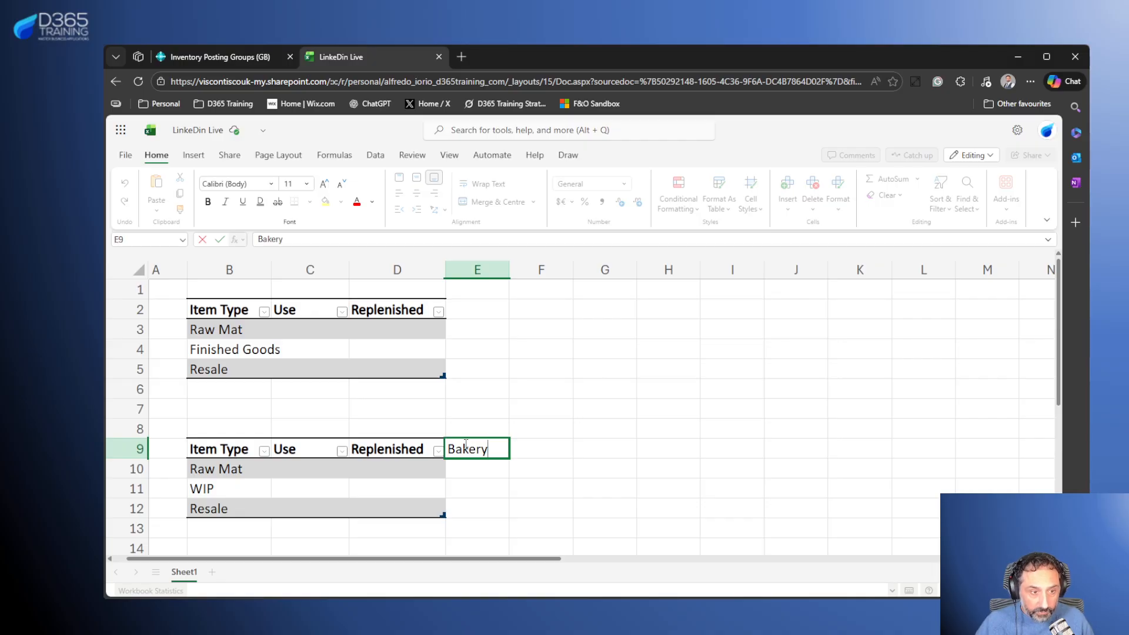
key(Return)
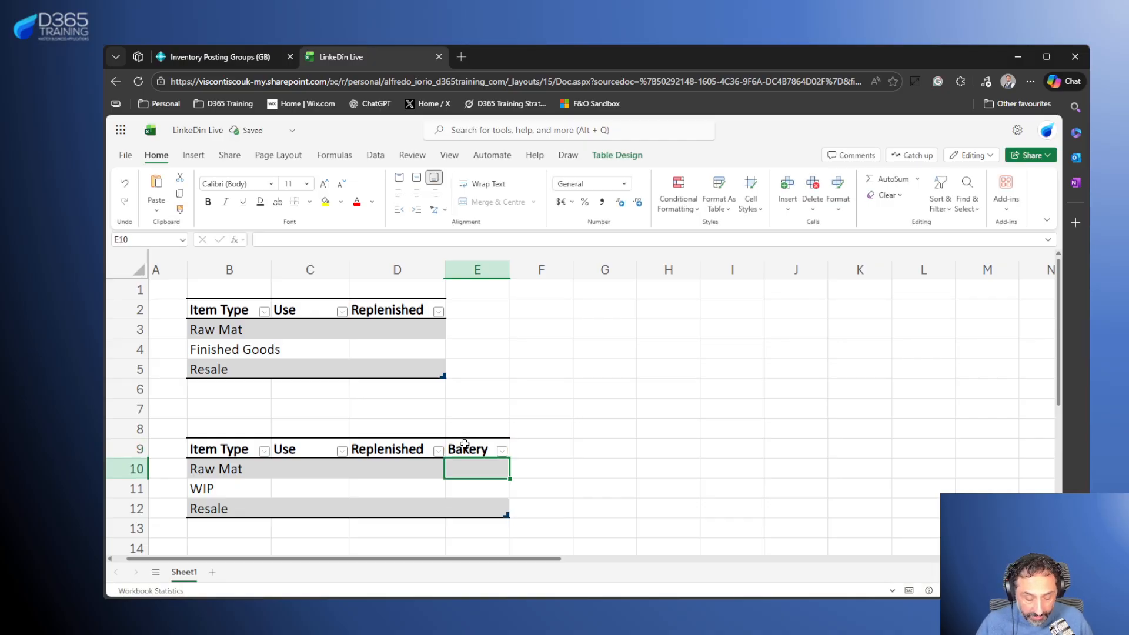
text(I)
key(BackSpace)
text(Ingredient)
key(Return)
key(Return)
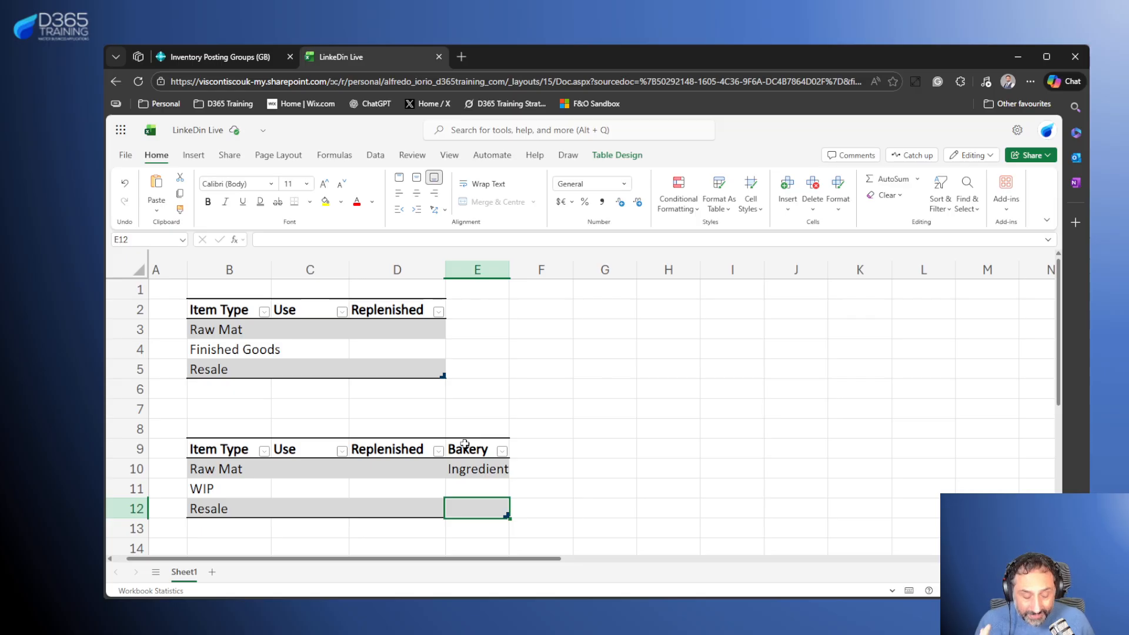
- Enter "Loaf of bread" in the Bakery column for the Resale row of the lower table
text(Lo)
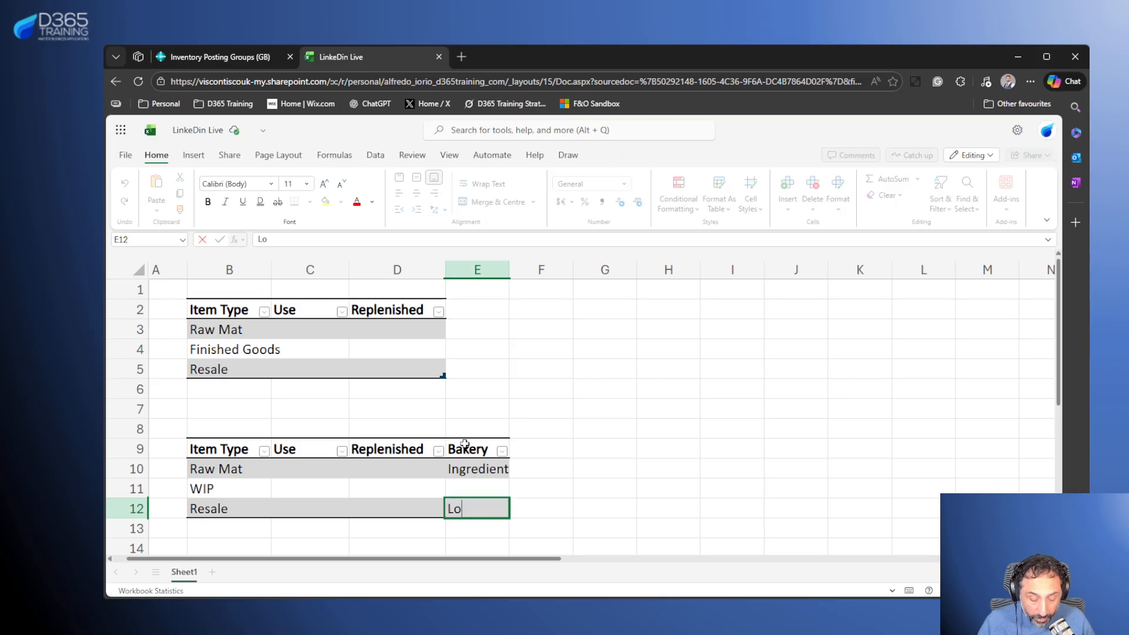
text(af of bread)
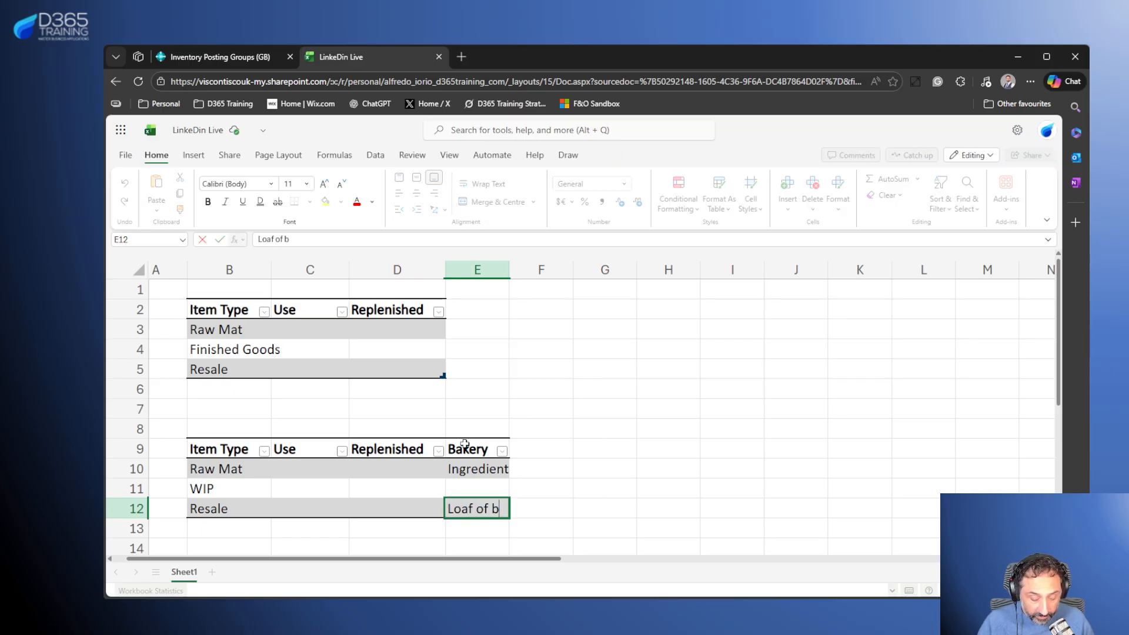
key(Right)
key(Right)
key(Left)
key(Left)
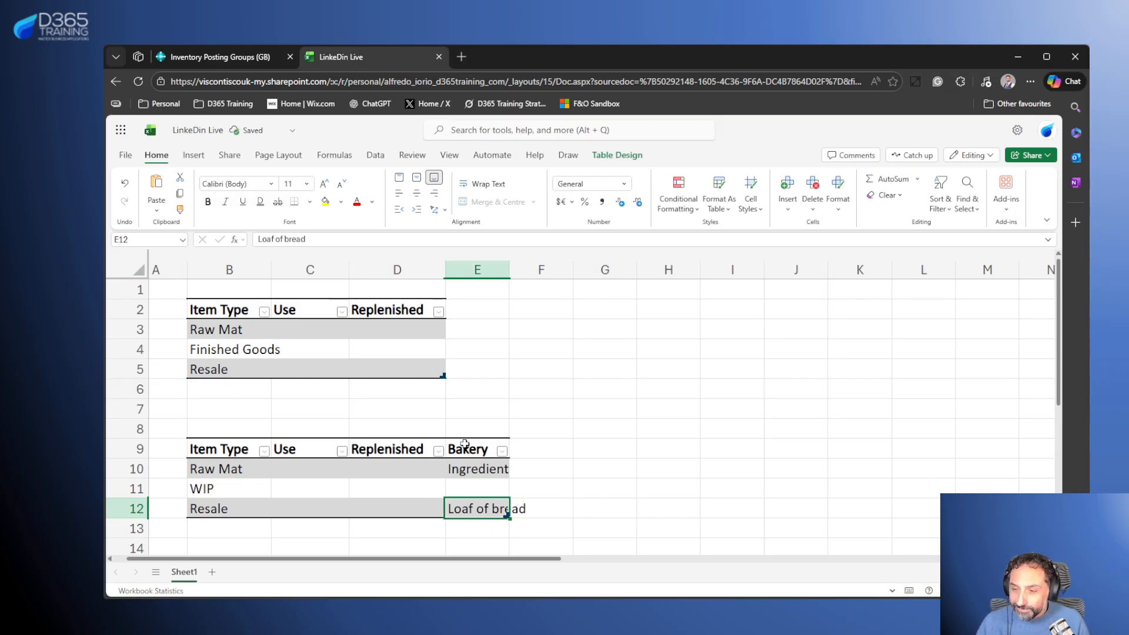
- Enter Batter in the Bakery column for the WIP row of the lower table
key(Up)
key(Left)
key(Left)
key(Left)
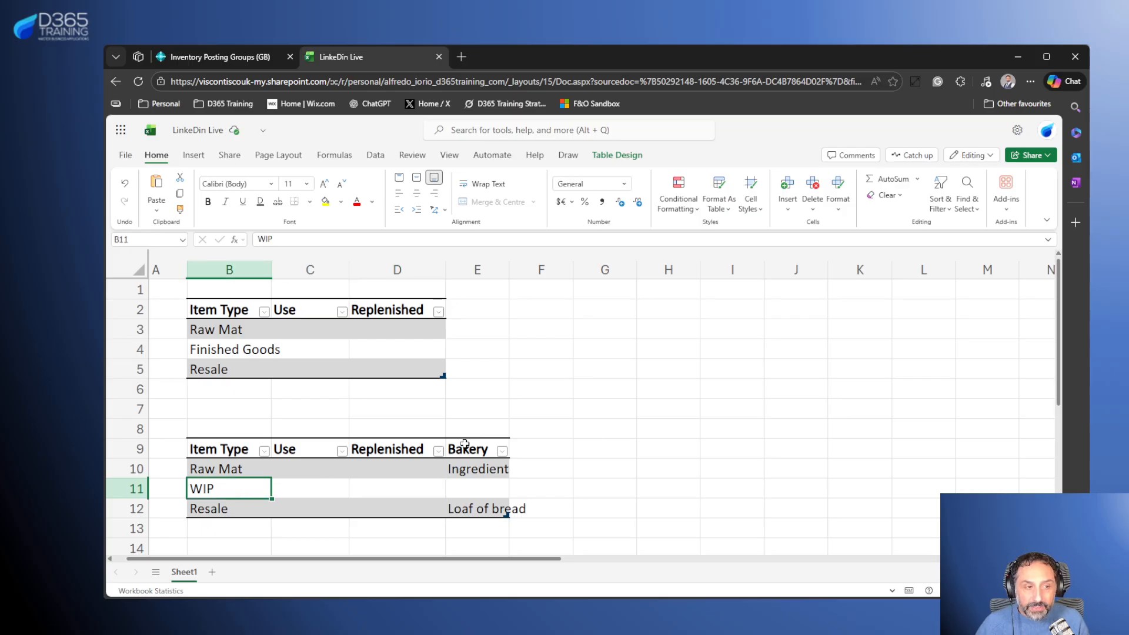
key(Up)
key(Up)
key(Up)
key(Up)
key(Down)
key(Down)
key(Down)
key(Down)
key(Right)
key(Right)
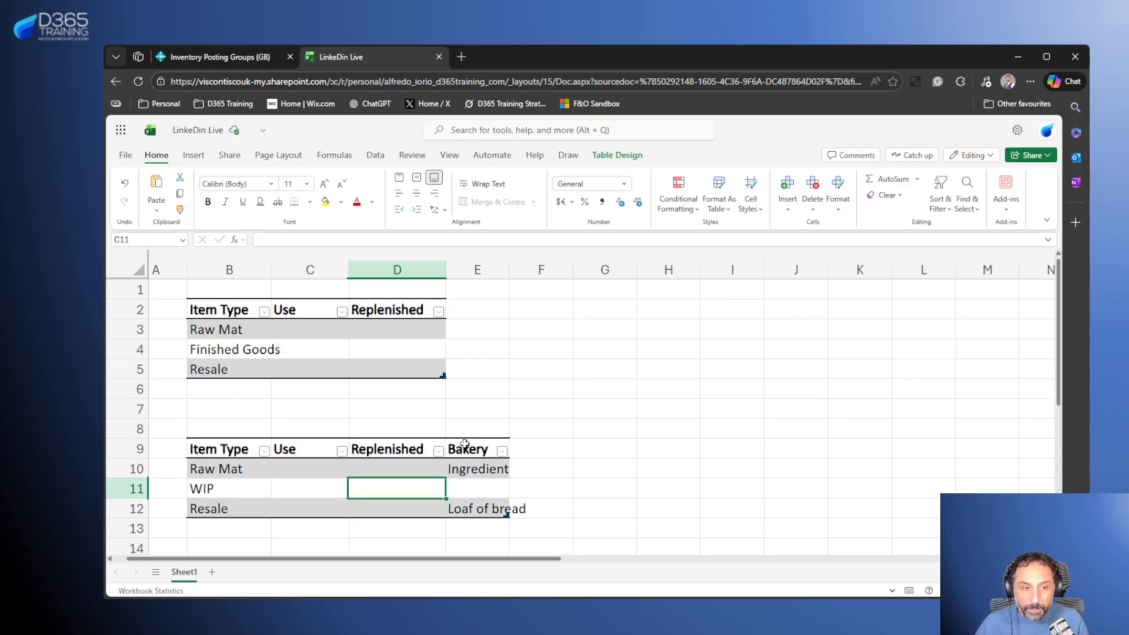
key(Right)
text(Batte)
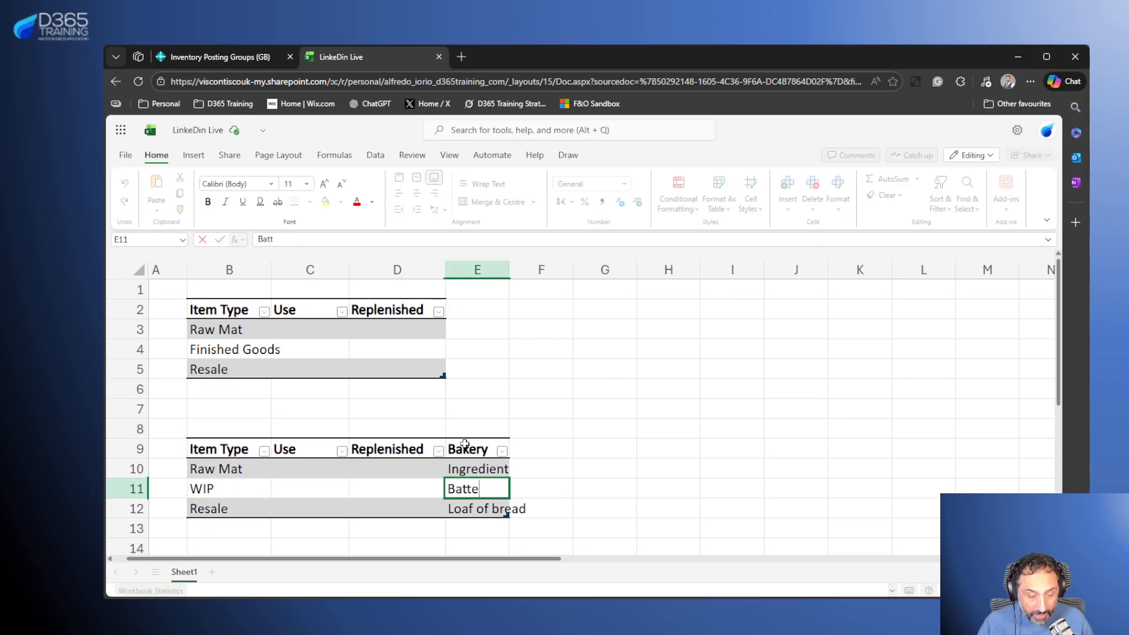
text(r)
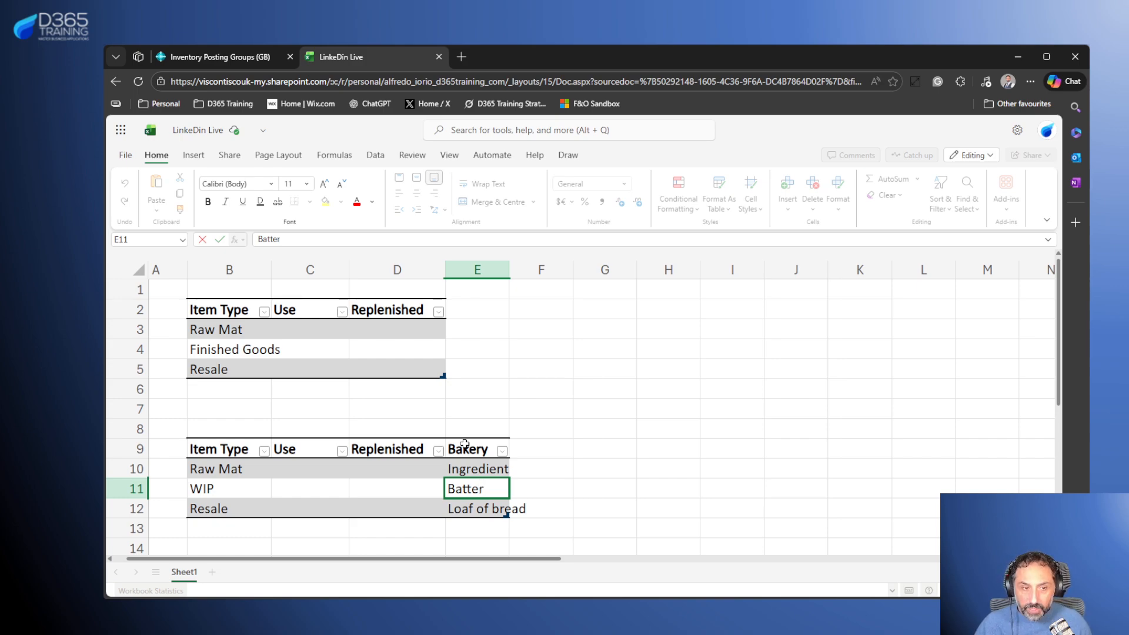
key(Return)
- Replace the lower table's Bakery entries with Base for the WIP row and Pizza for the Resale row
key(Up)
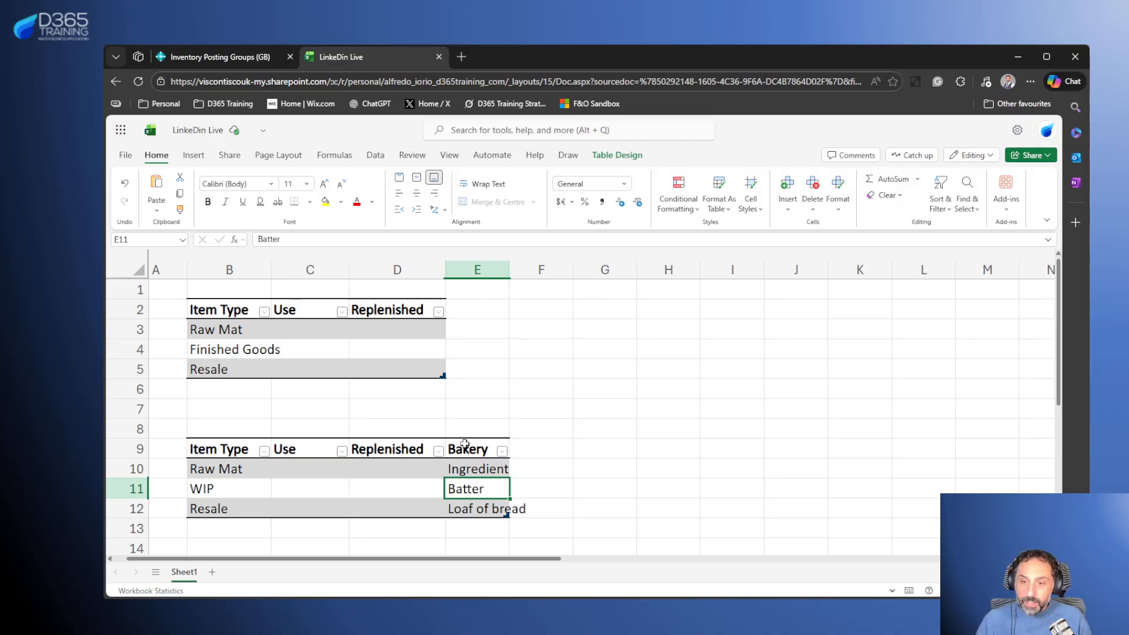
text(Base)
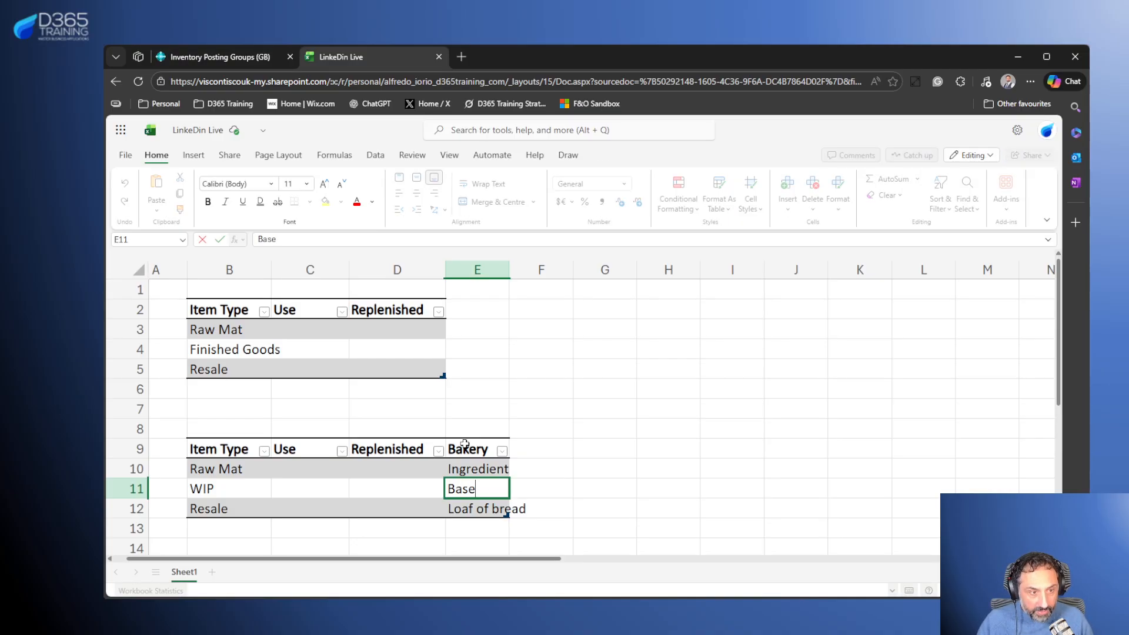
key(Return)
text(Pizza)
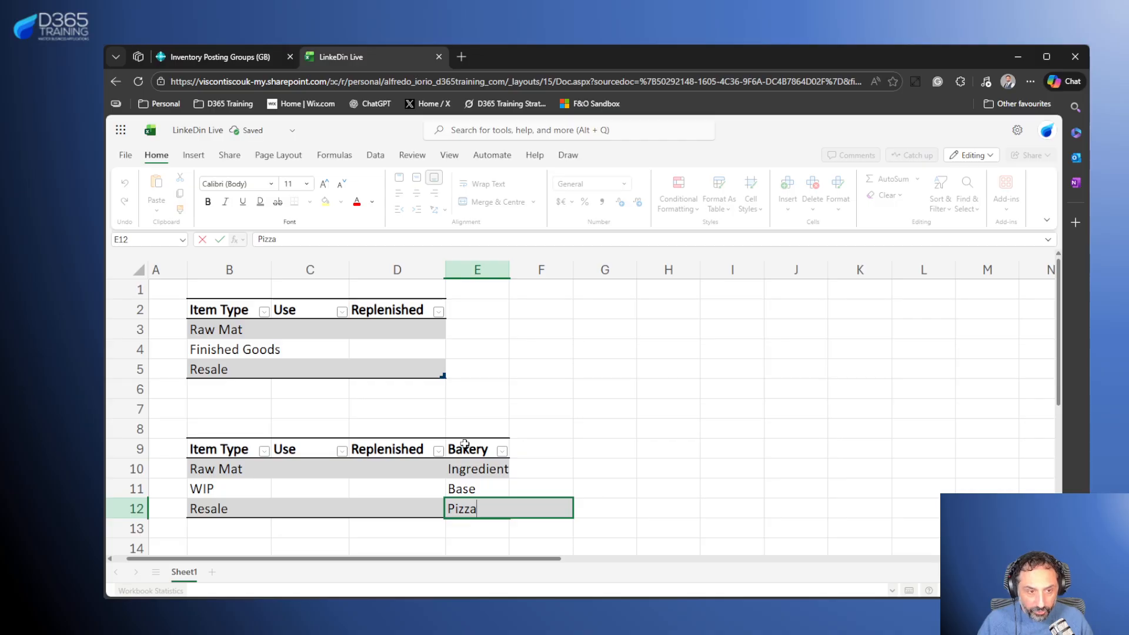
key(Return)
key(Up)
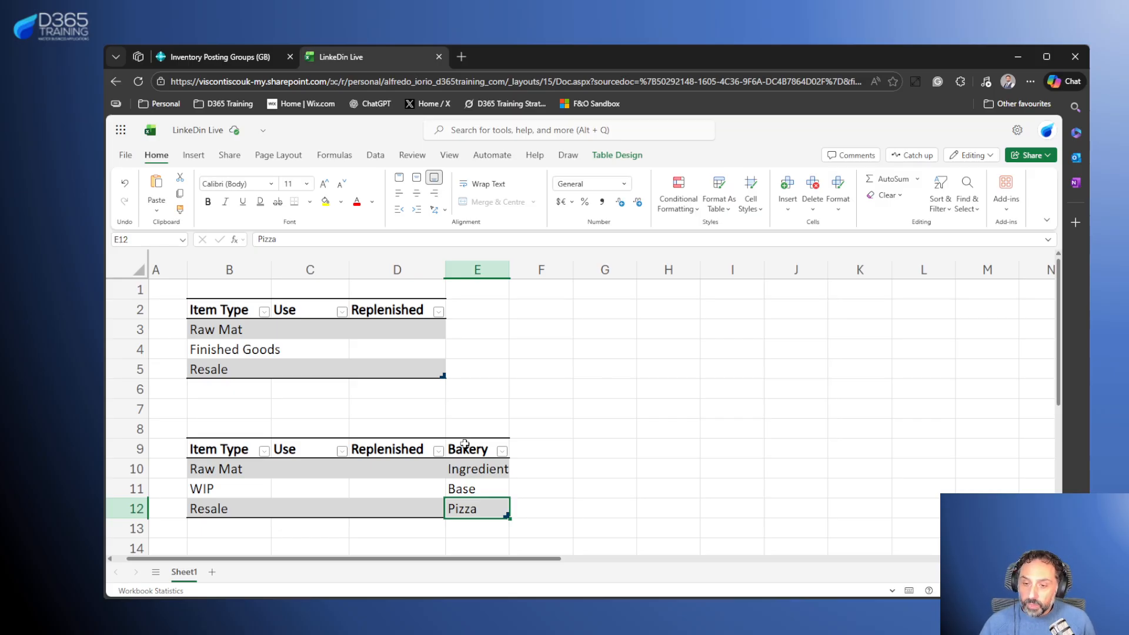
- Compare the lower table's bakery examples and WIP row with the Finished Goods and Resale rows of the upper table
key(Up)
key(Up)
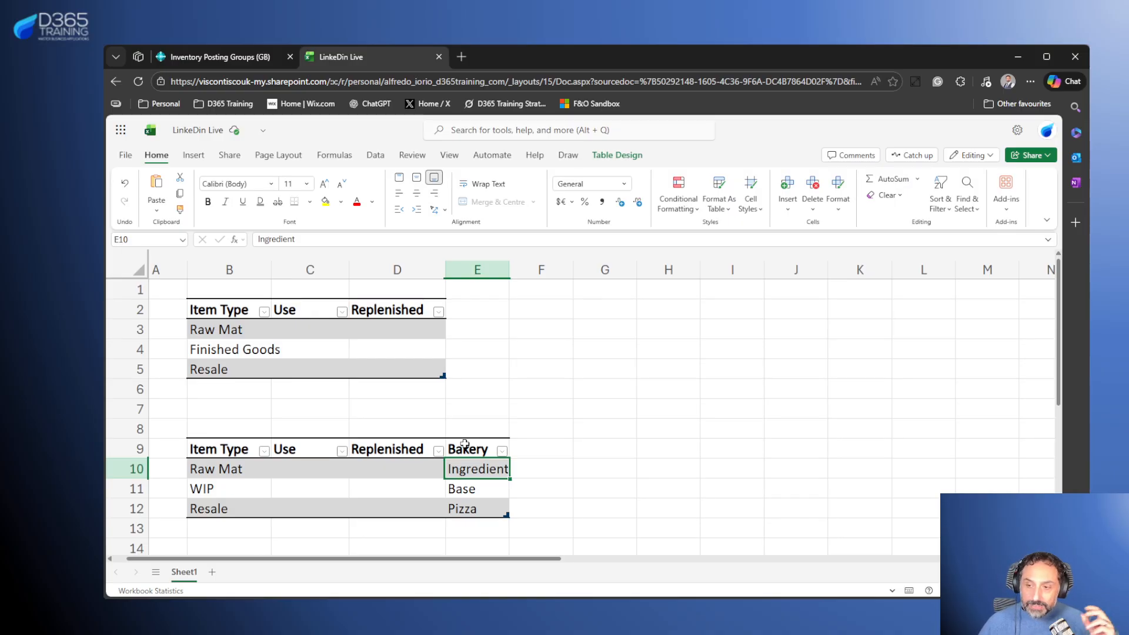
key(Down)
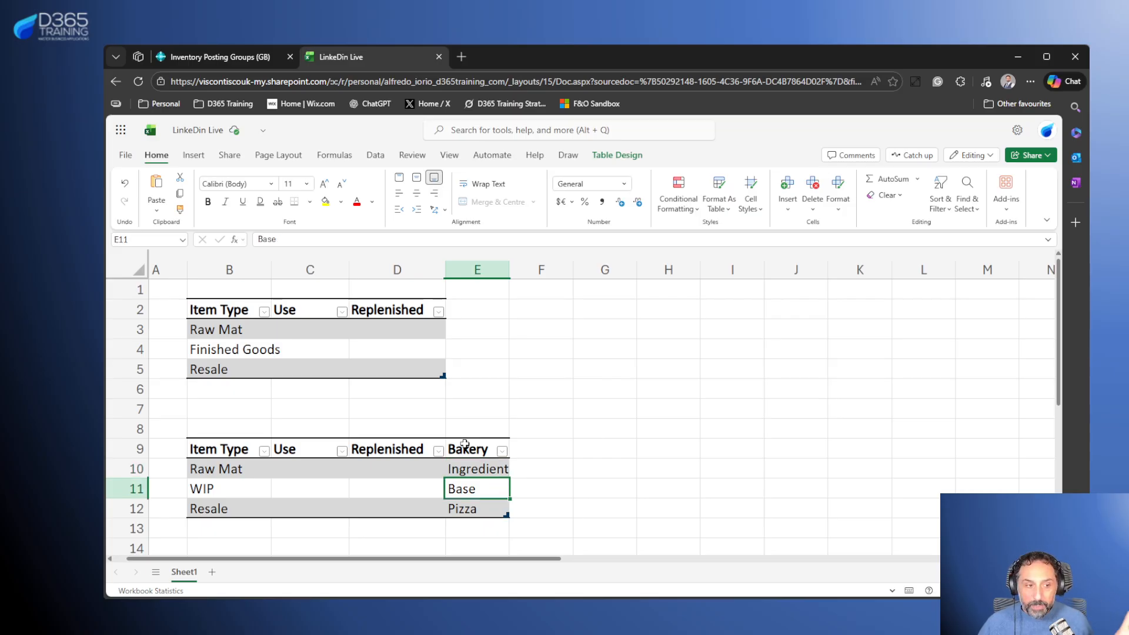
key(Left)
key(Left)
key(Left)
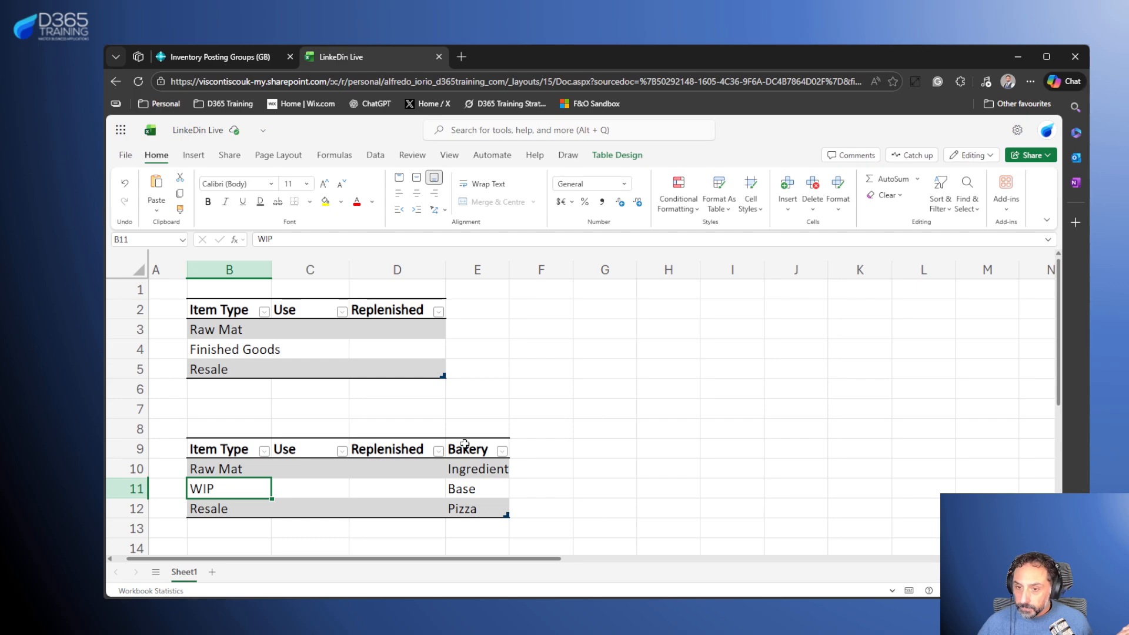
click(134, 348)
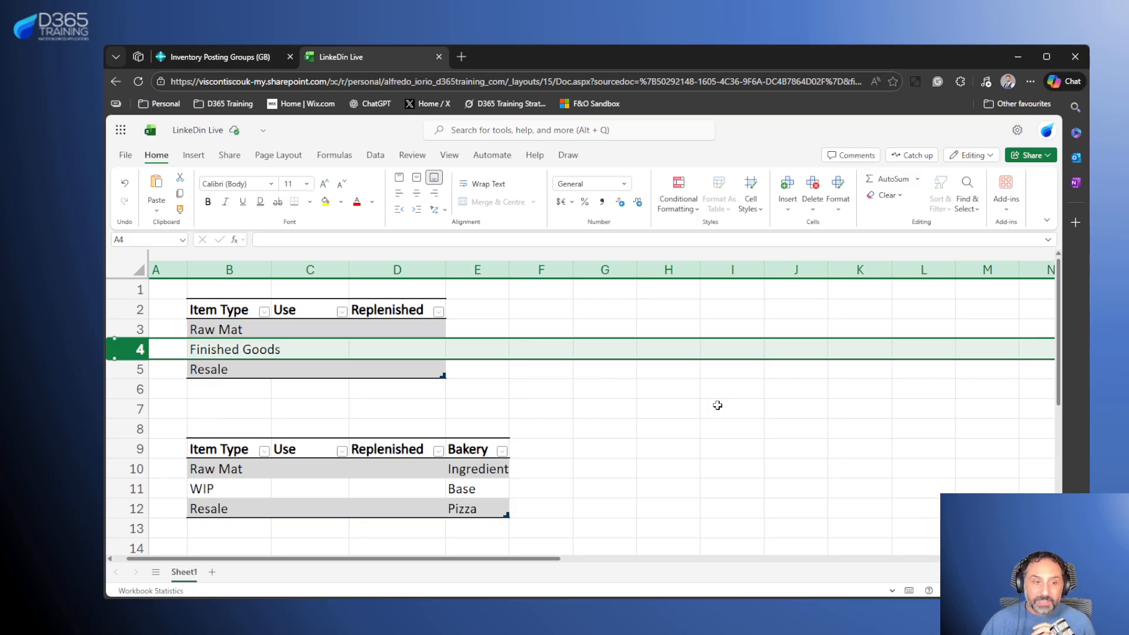
click(126, 489)
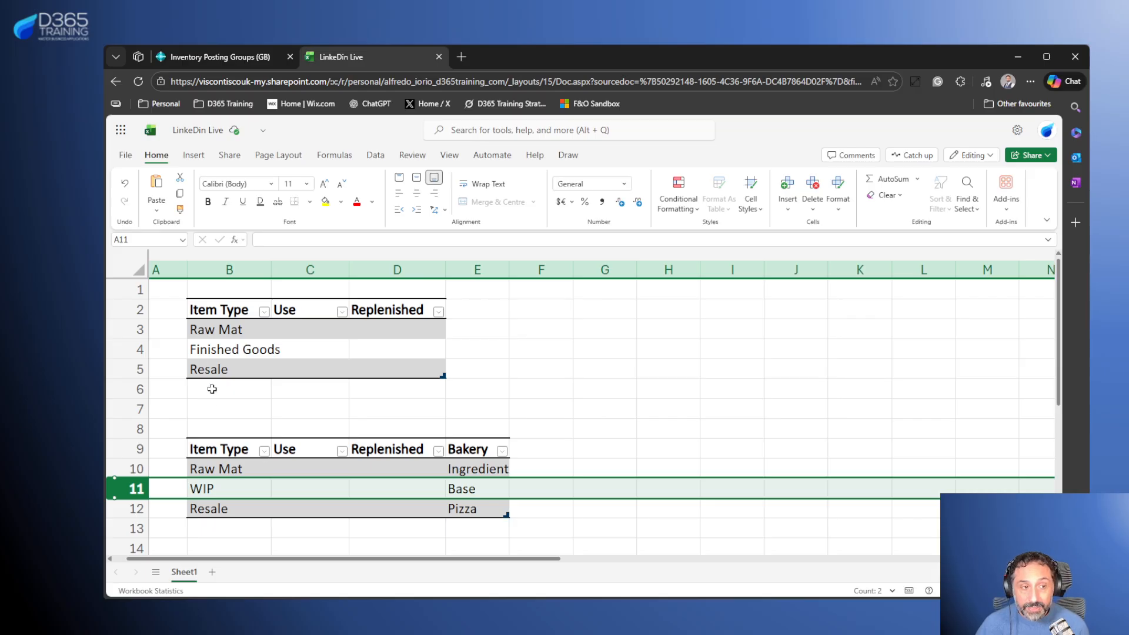
click(134, 350)
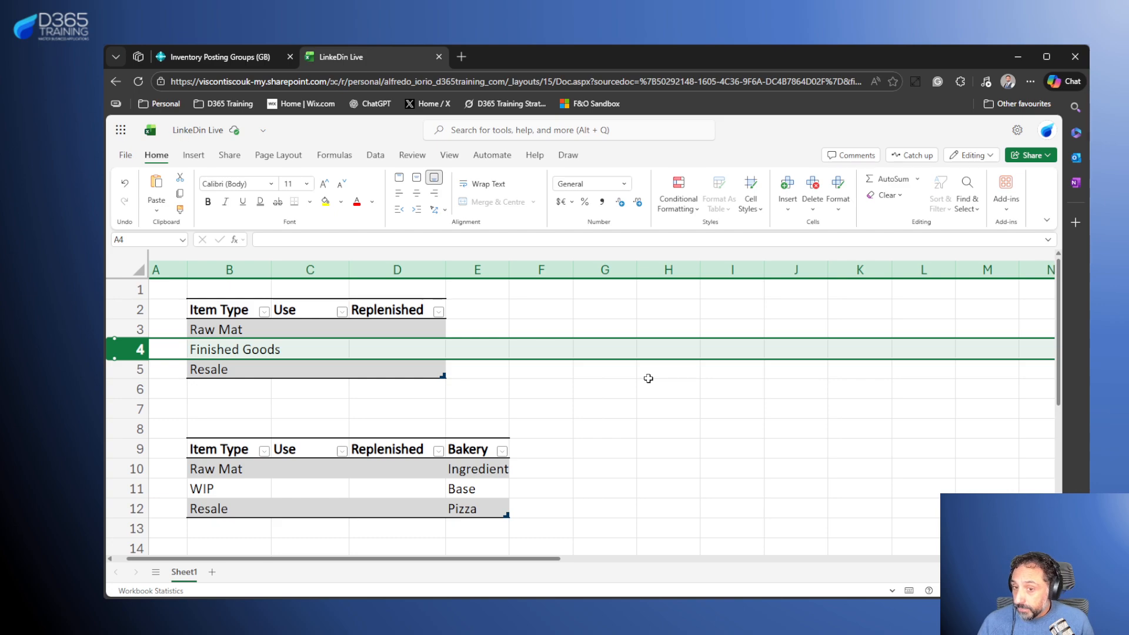
click(128, 369)
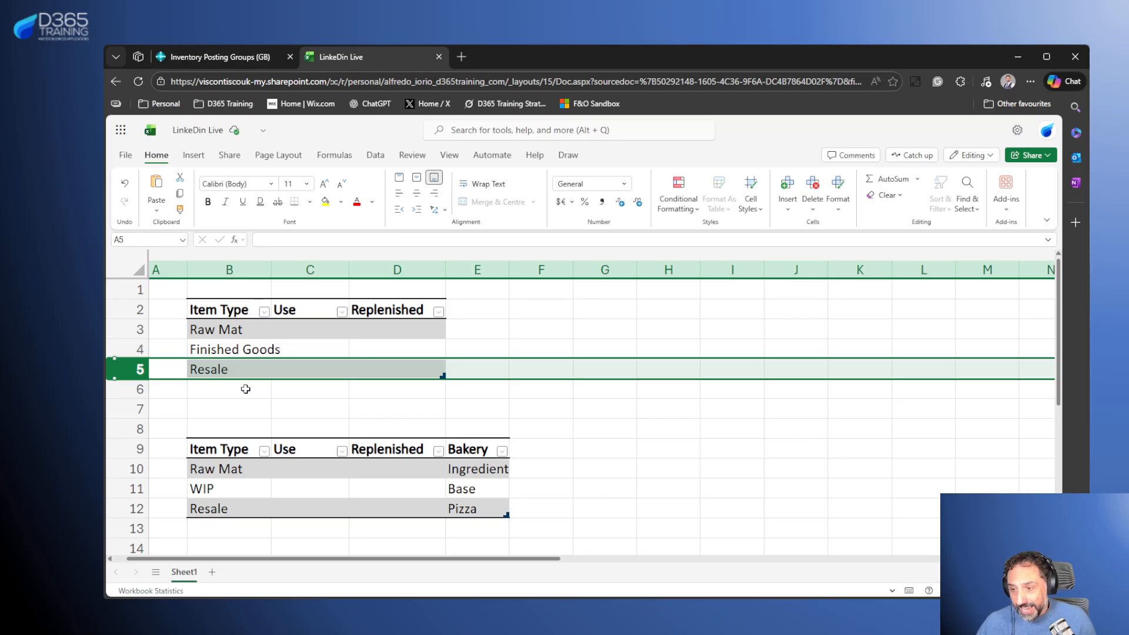
- Review the upper table's columns and item types, and compare its Finished Goods row with the WIP row and its bakery example
click(335, 334)
click(388, 324)
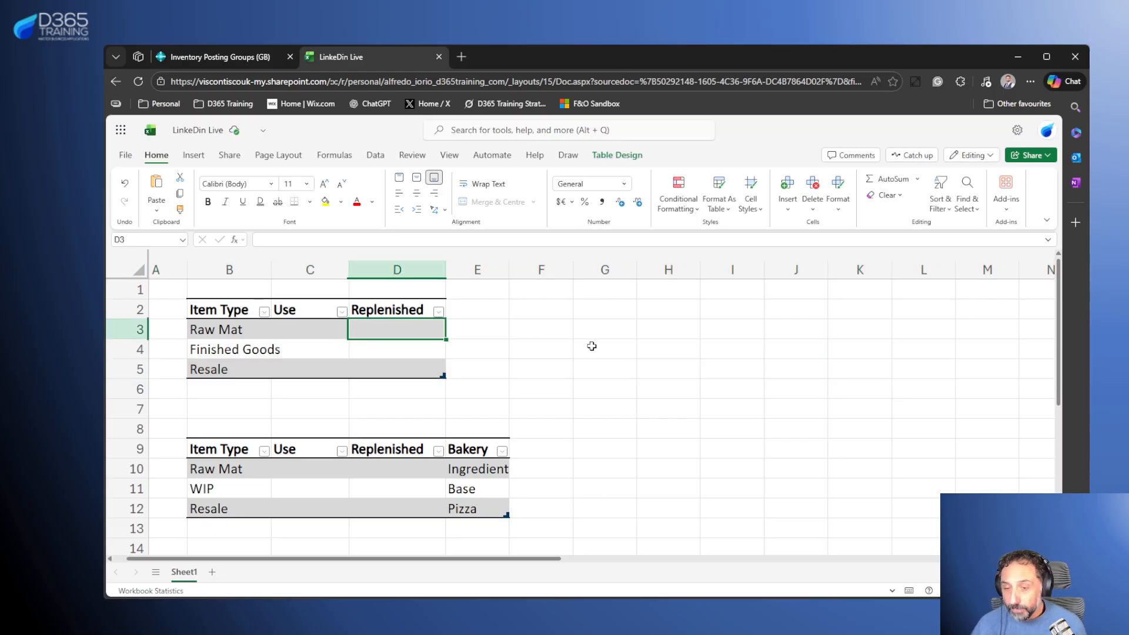
click(220, 311)
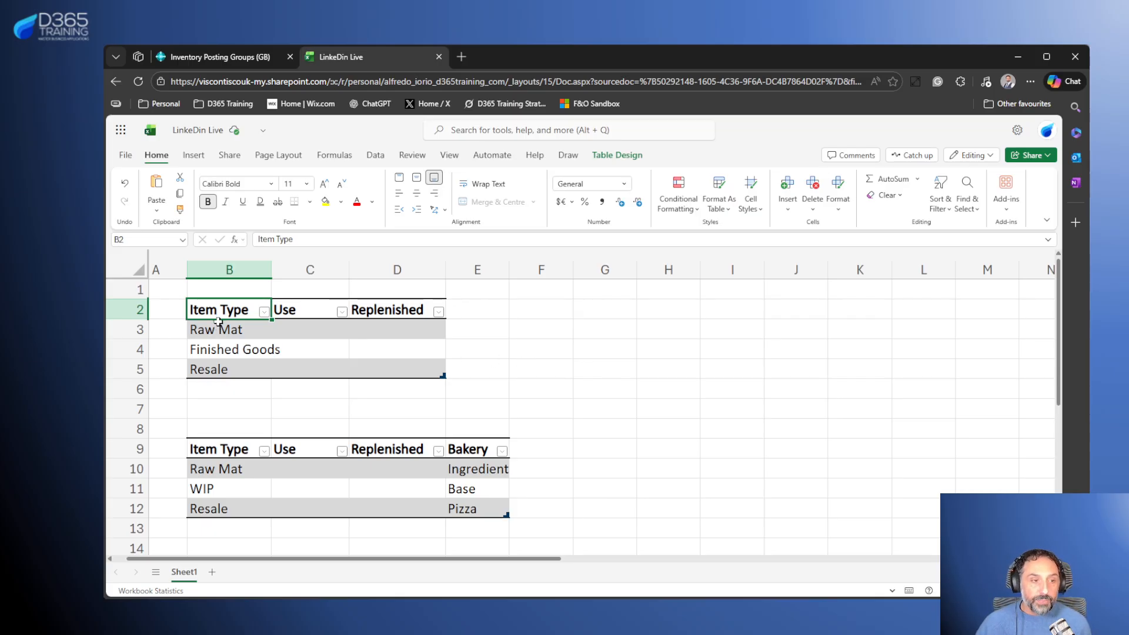
drag(224, 326, 231, 368)
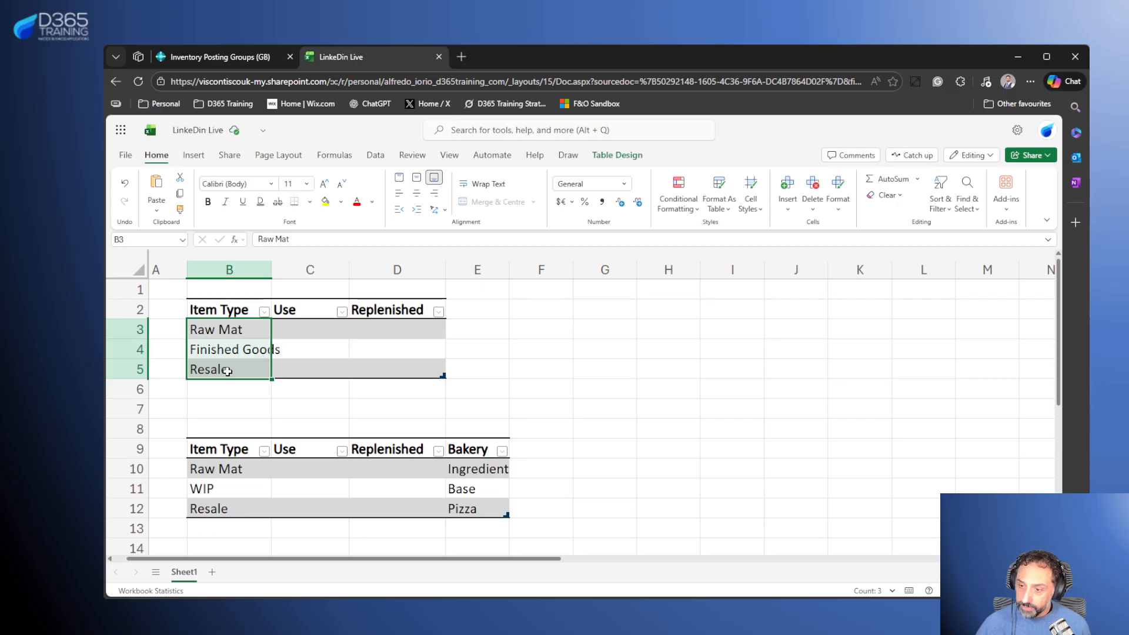
click(595, 375)
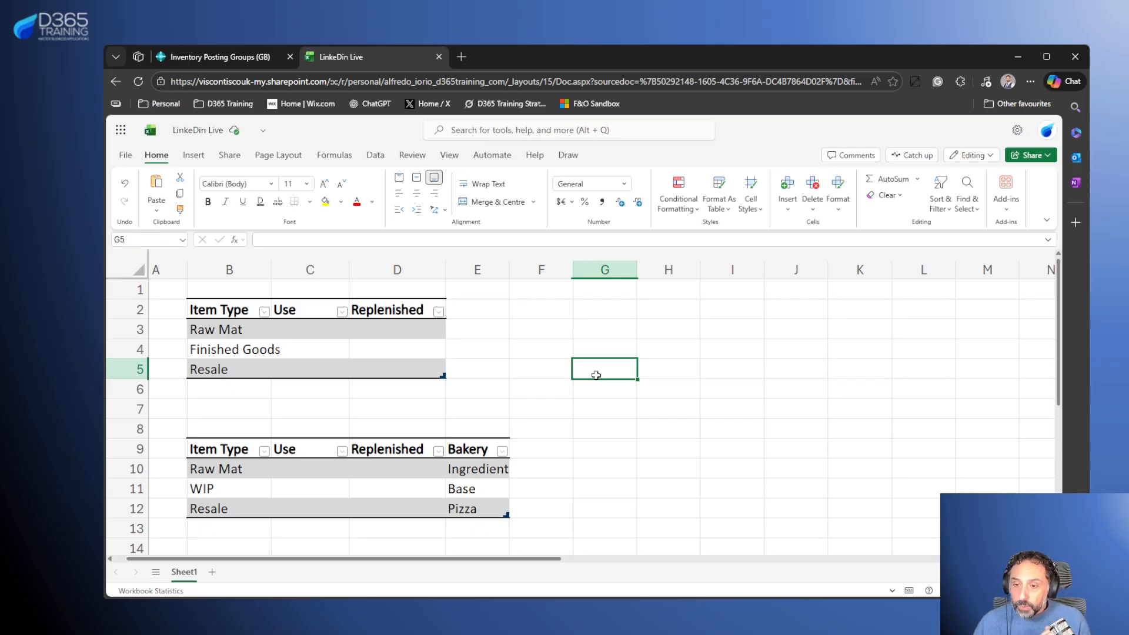
click(134, 489)
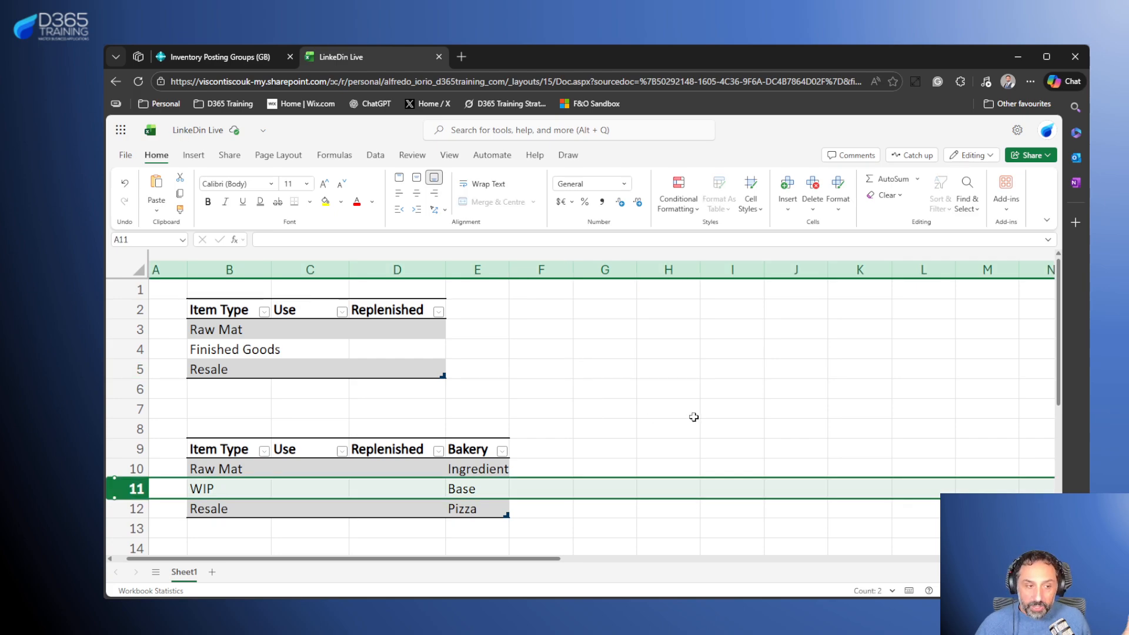
click(240, 488)
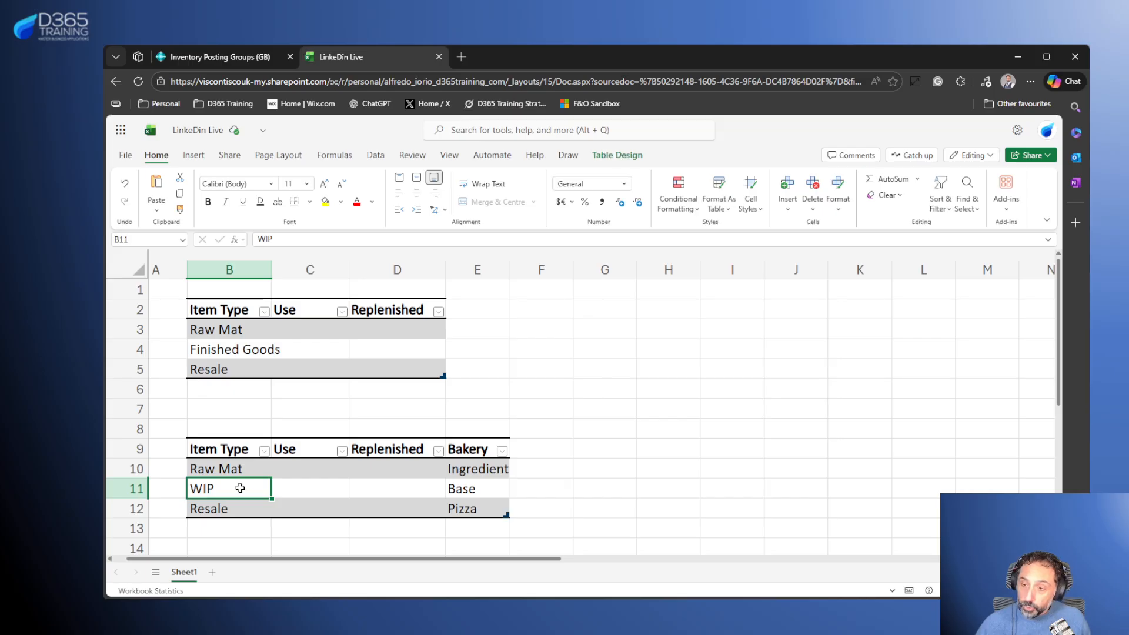
click(136, 350)
click(470, 489)
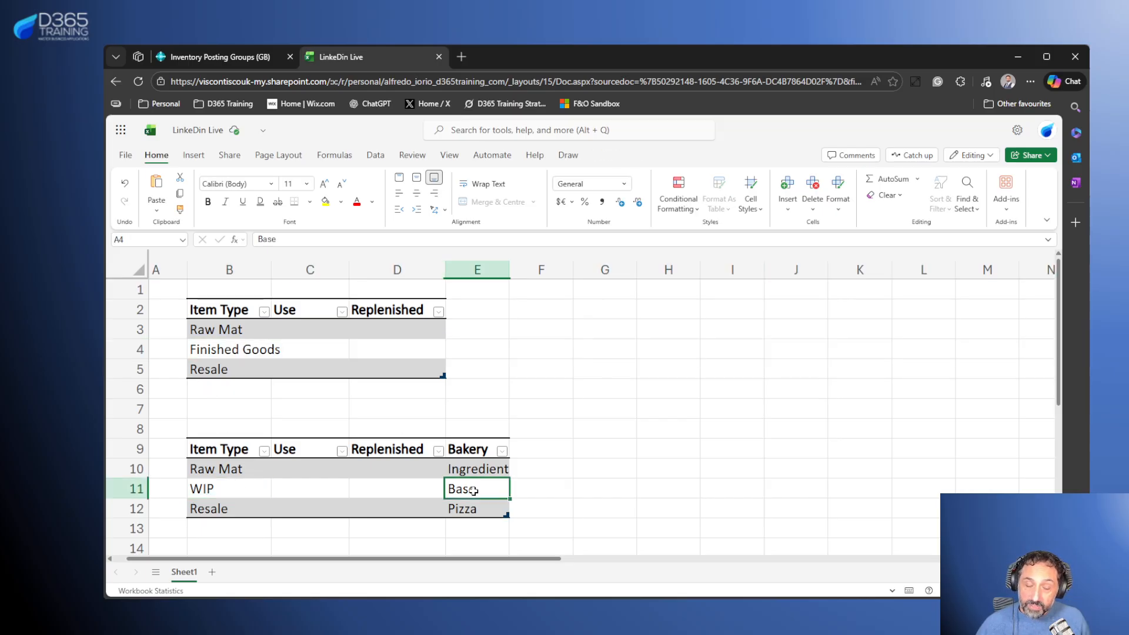
click(257, 492)
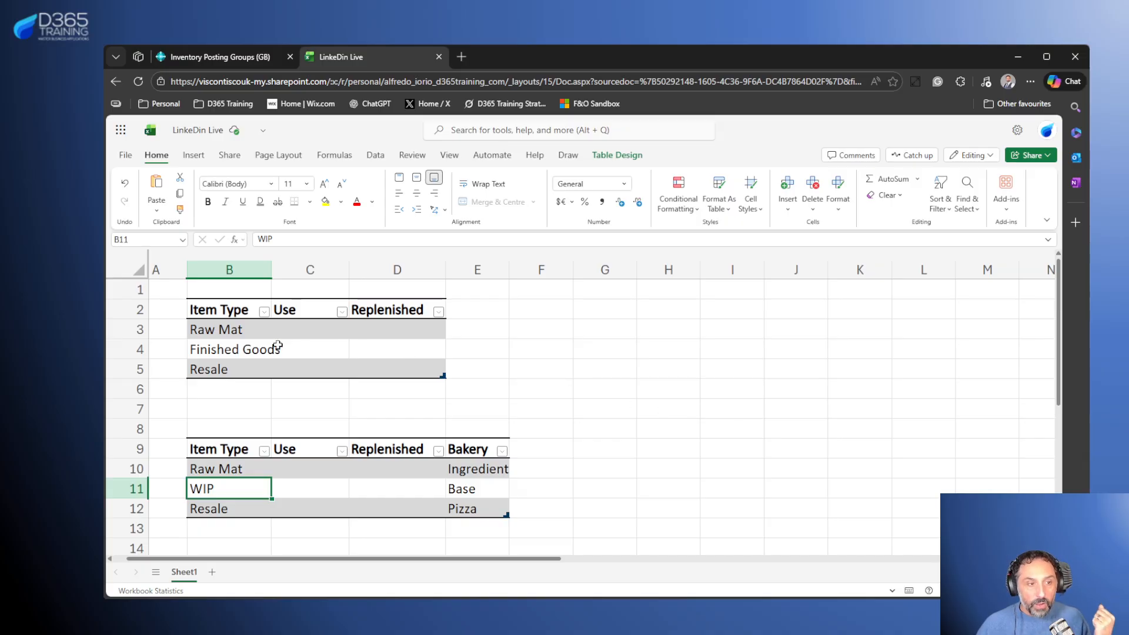
- Enter Components in the Use column for the Raw Mat row of the upper table
click(231, 332)
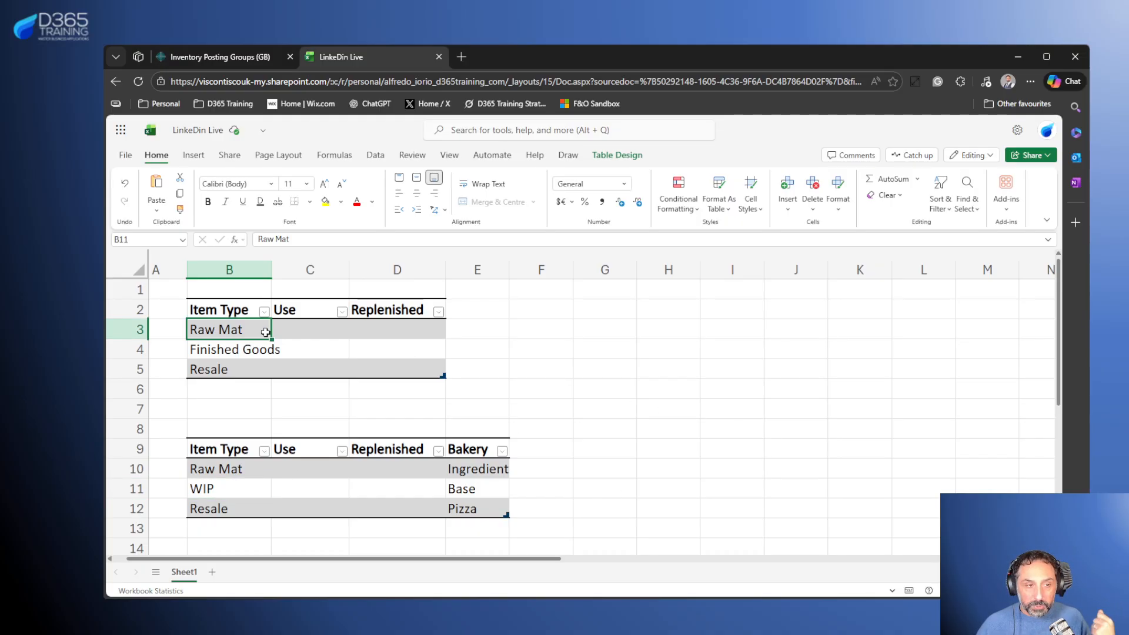
click(320, 333)
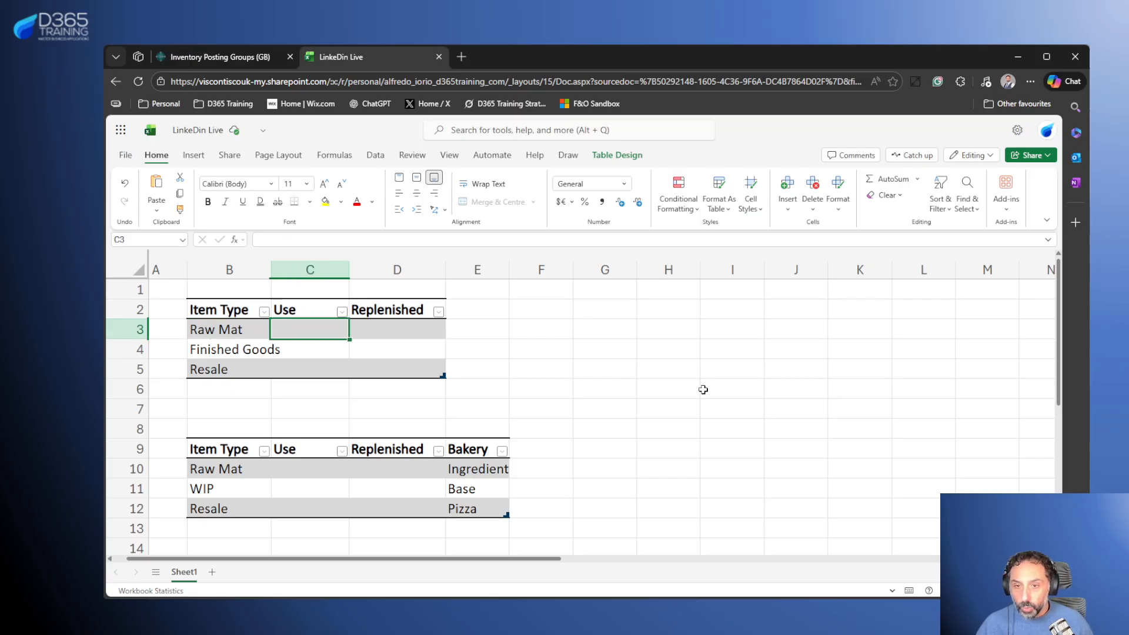
key(Left)
key(Down)
key(Down)
key(Up)
key(Up)
key(Right)
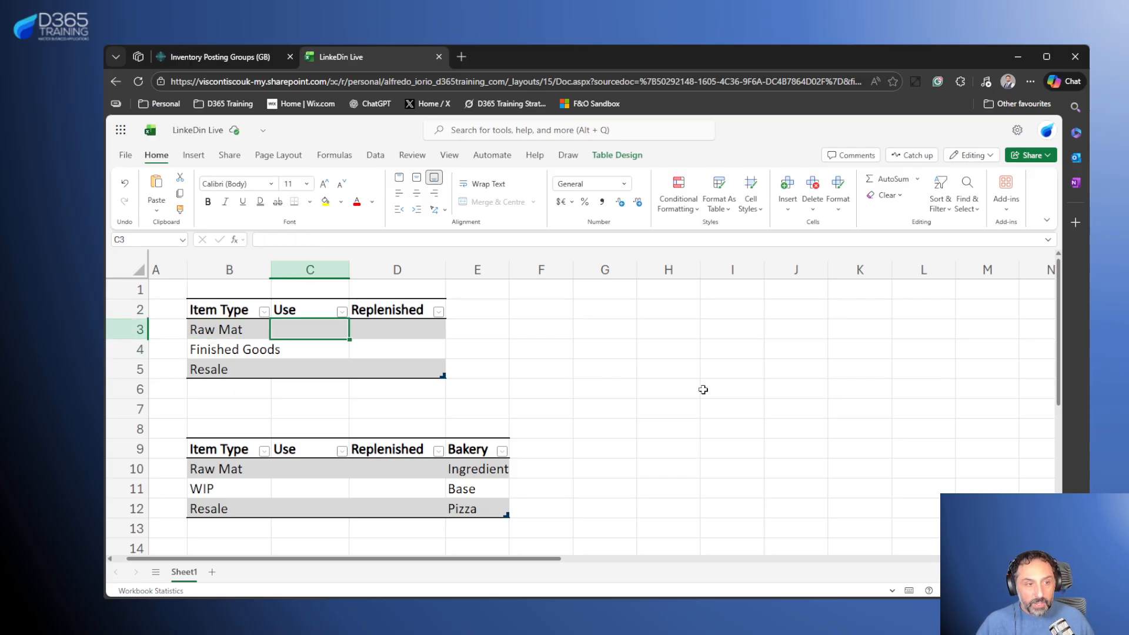
text(Co)
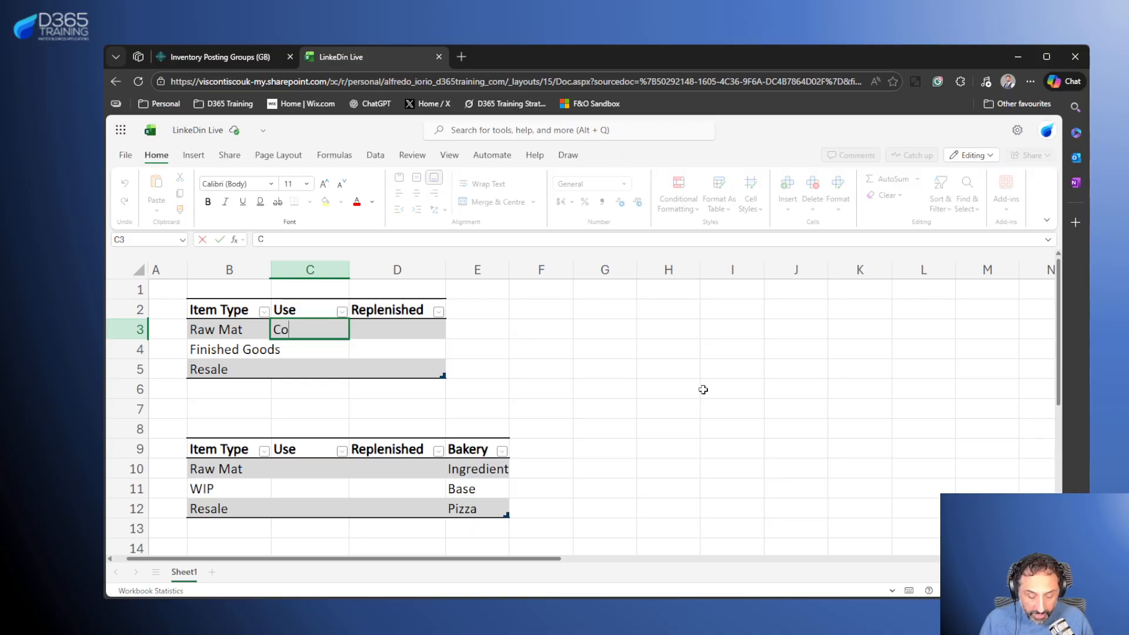
text(mponents)
key(Return)
key(Up)
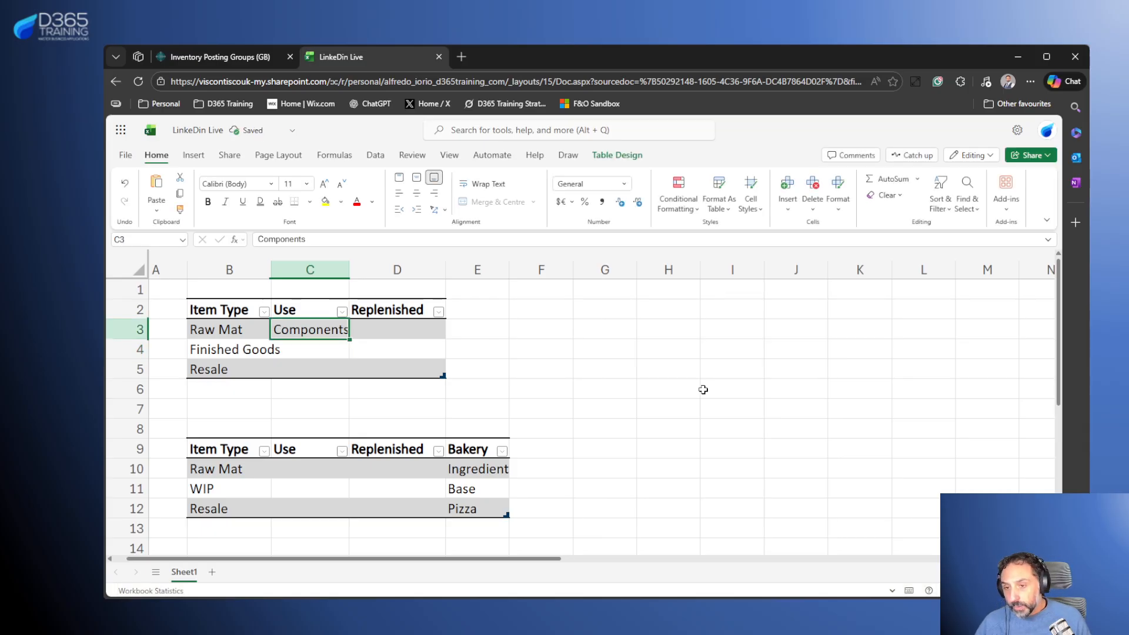
- Enter "Purchase Order" in the Replenished column for the Raw Mat row of the upper table
key(Right)
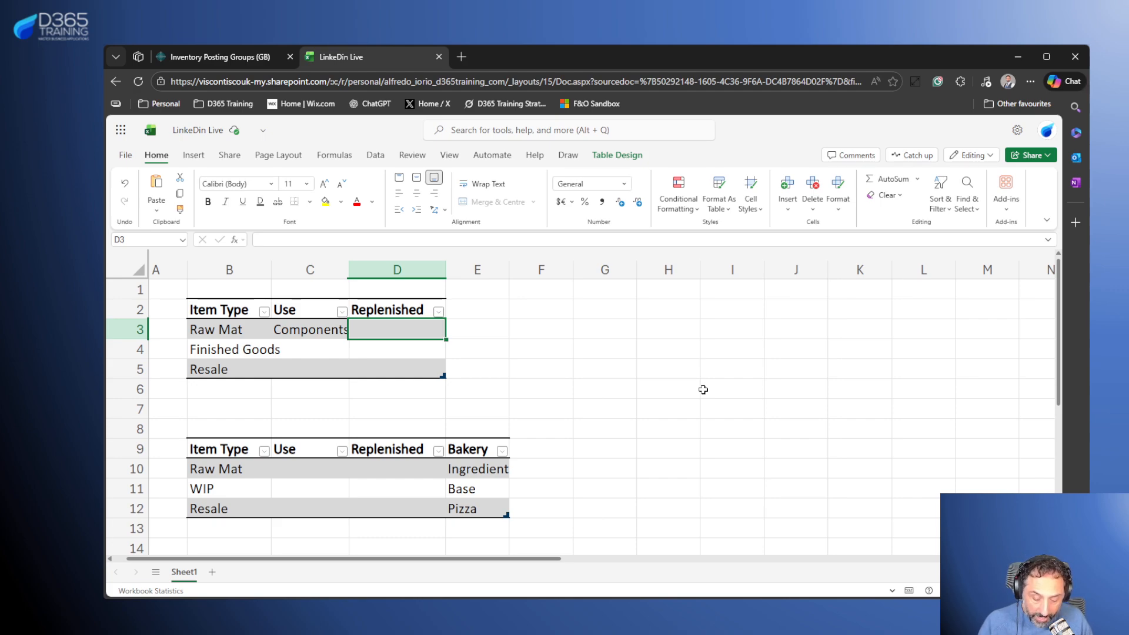
text(Purchase)
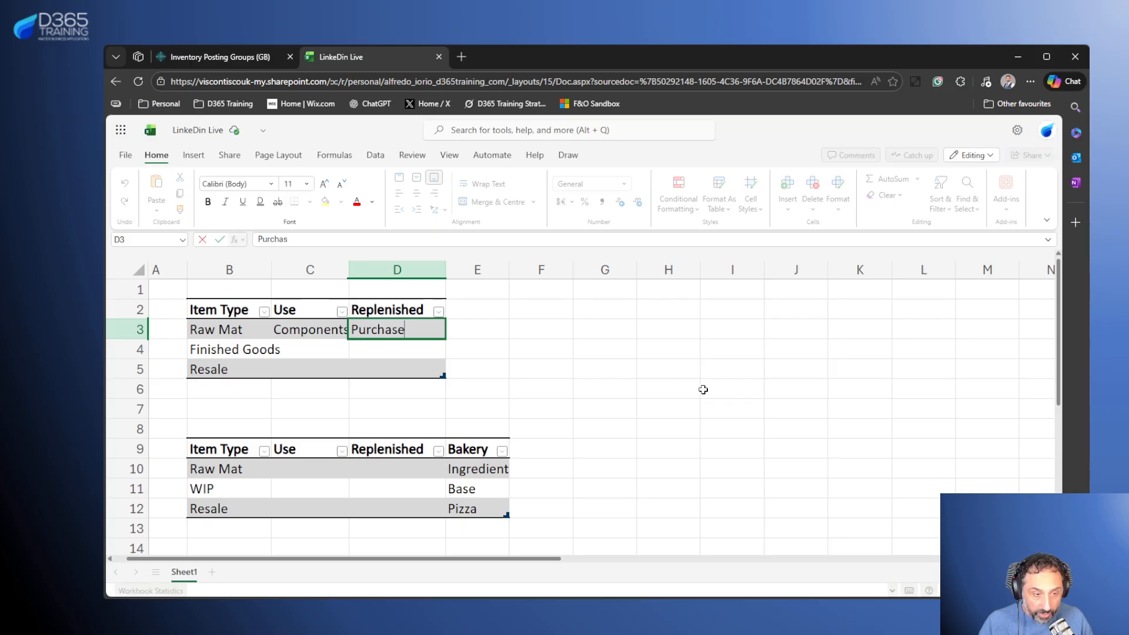
text( Order)
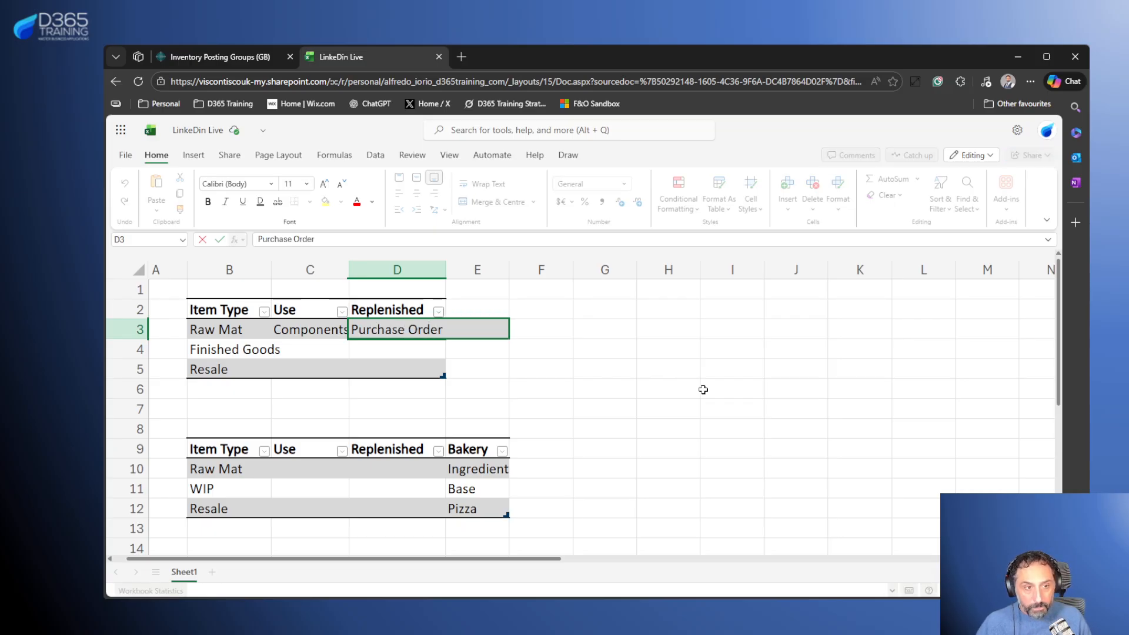
key(ctrl+Return)
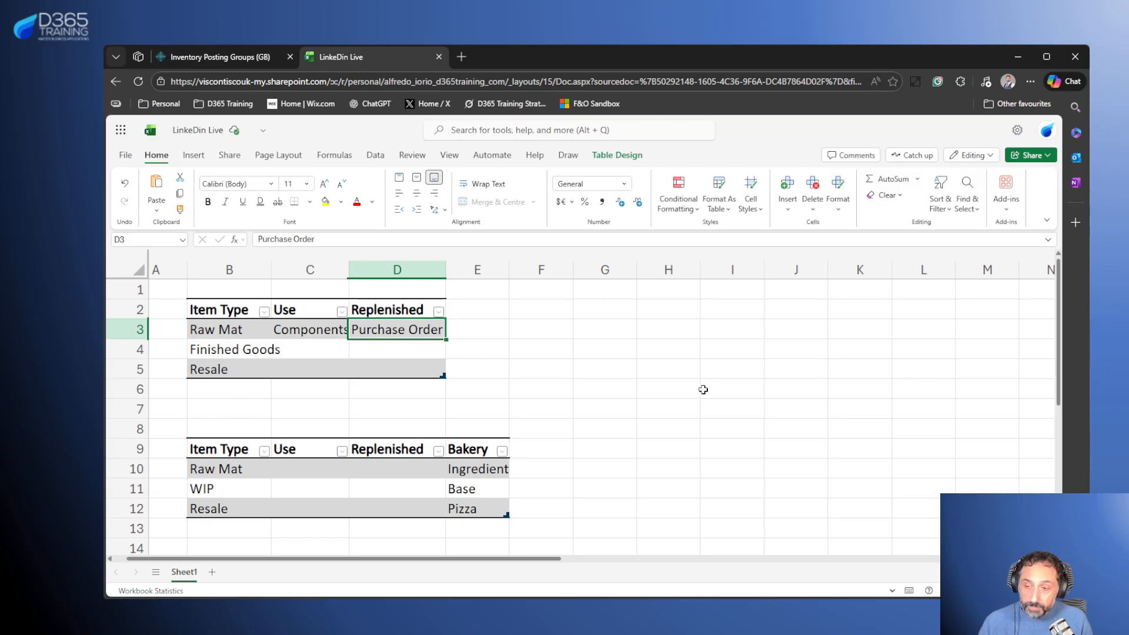
key(Down)
key(Left)
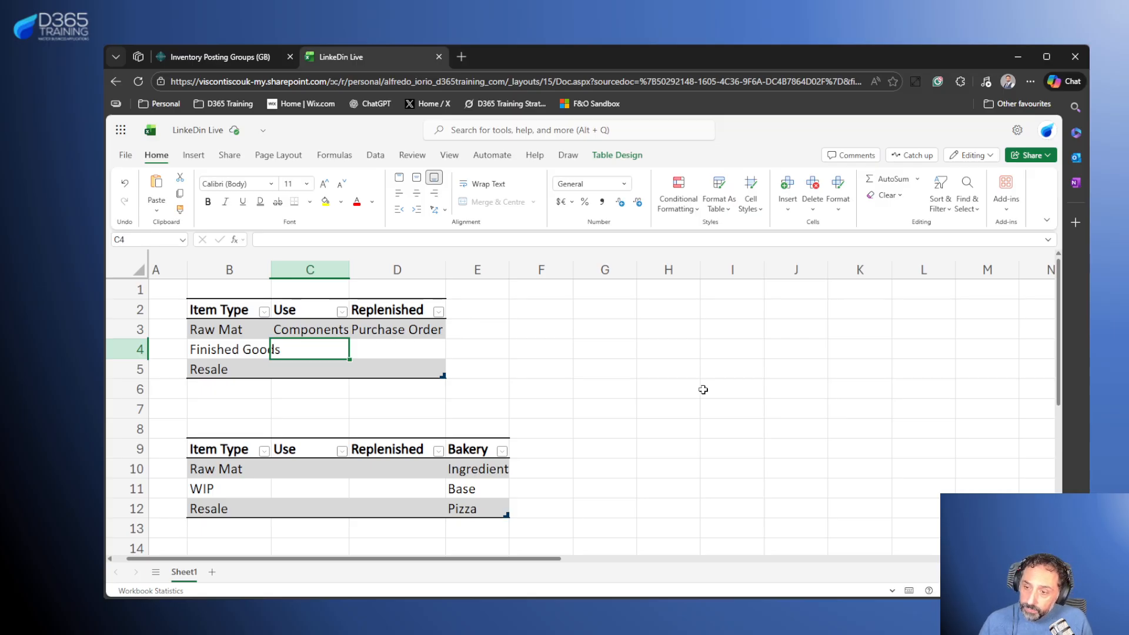
key(Up)
key(Right)
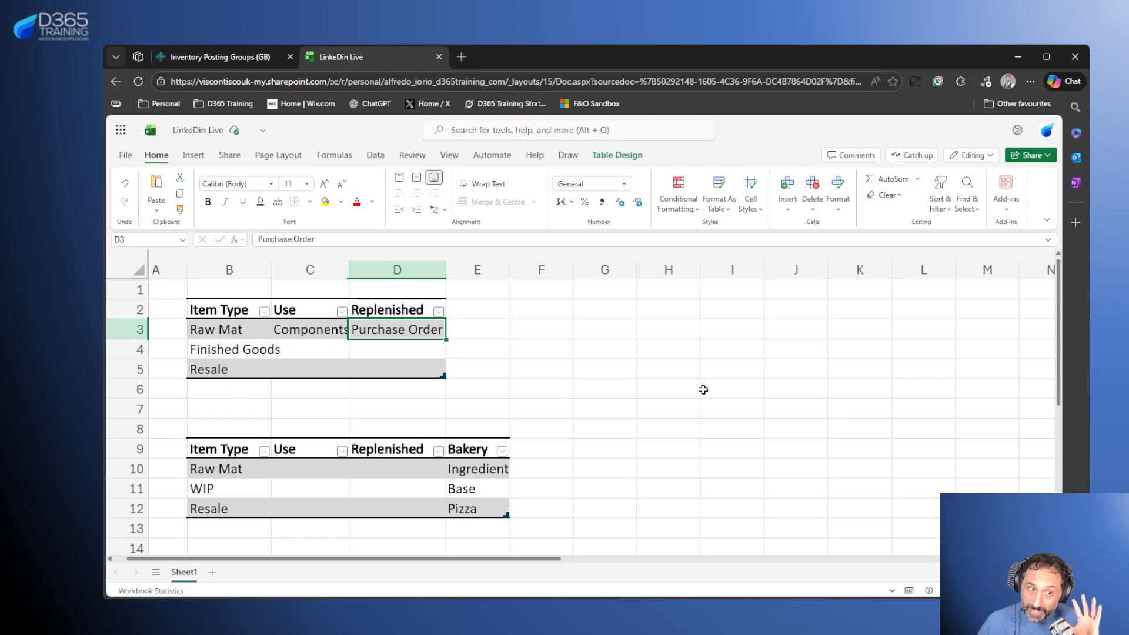
key(Down)
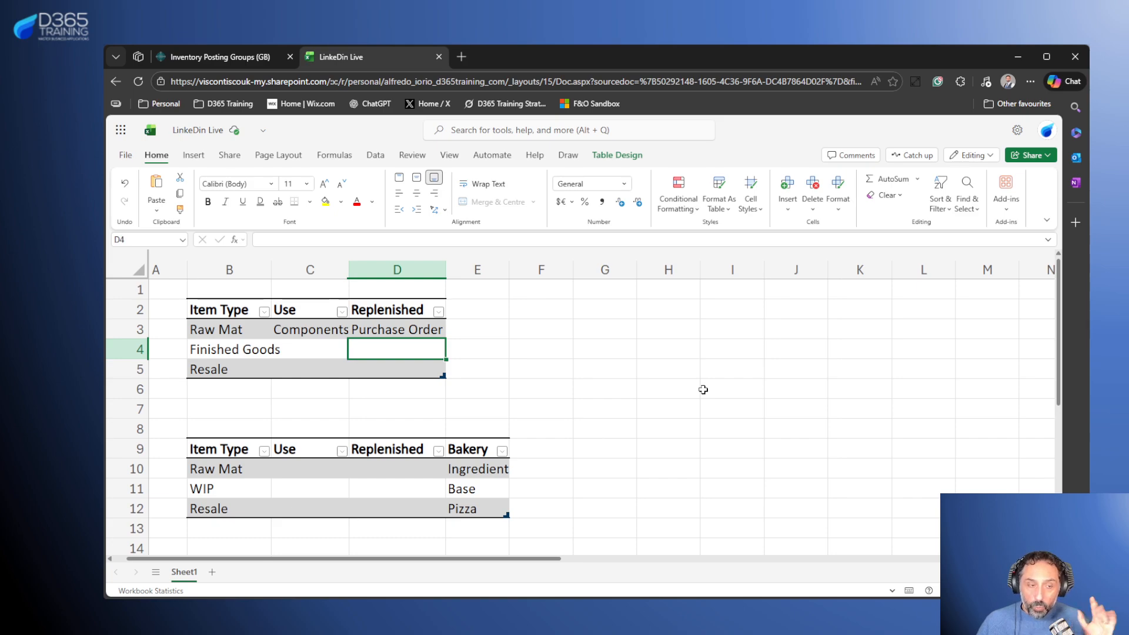
- Compare the empty Use and Replenished cells of the Finished Goods row with the Base example in the lower table's Bakery column
key(Left)
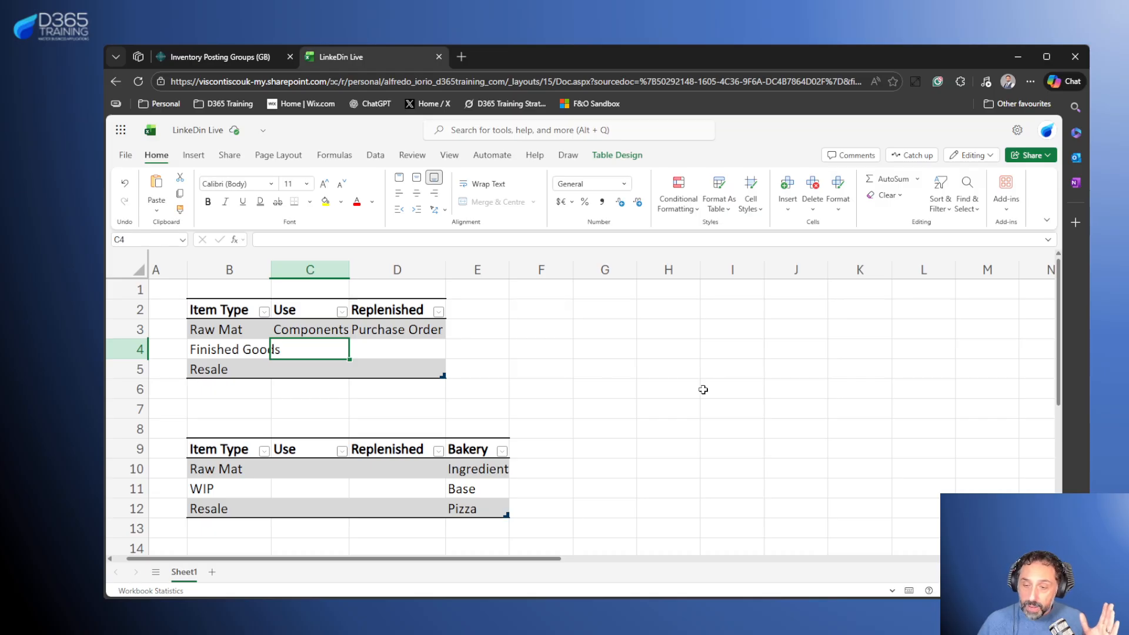
key(Right)
key(Right)
key(Down)
key(Down)
key(Down)
key(Down)
key(Down)
key(Down)
key(Down)
key(Up)
key(Up)
key(Up)
key(Up)
key(Up)
key(Up)
key(Left)
key(Left)
key(Up)
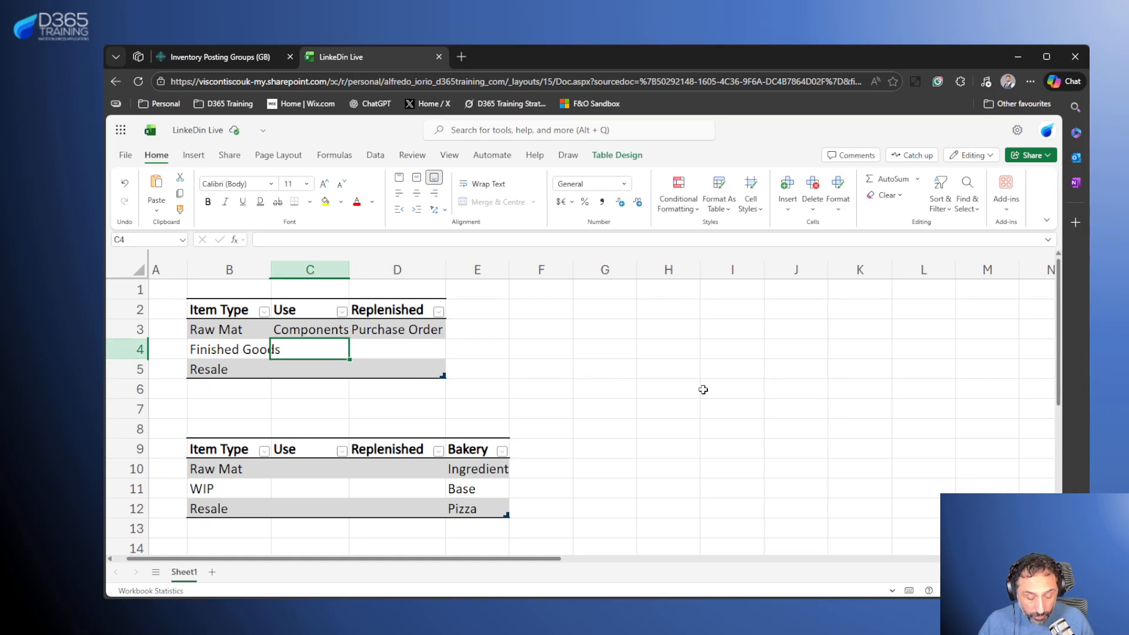
- Enter Components in the Use column for the Finished Goods row of the upper table
text(Copo)
key(BackSpace)
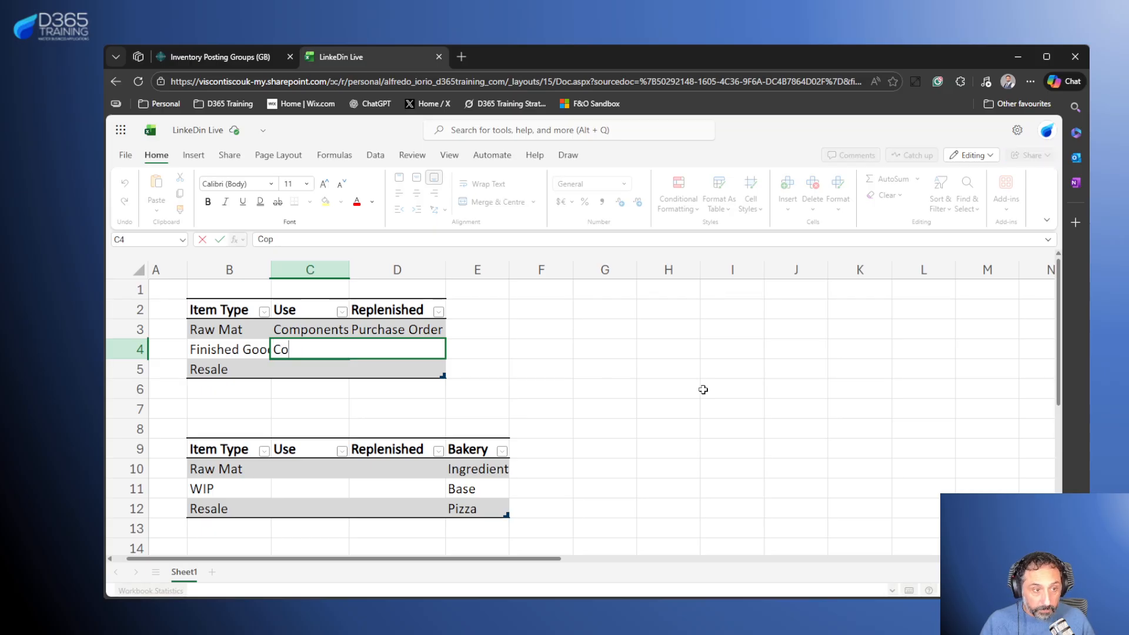
text(mo)
key(ctrl+Return)
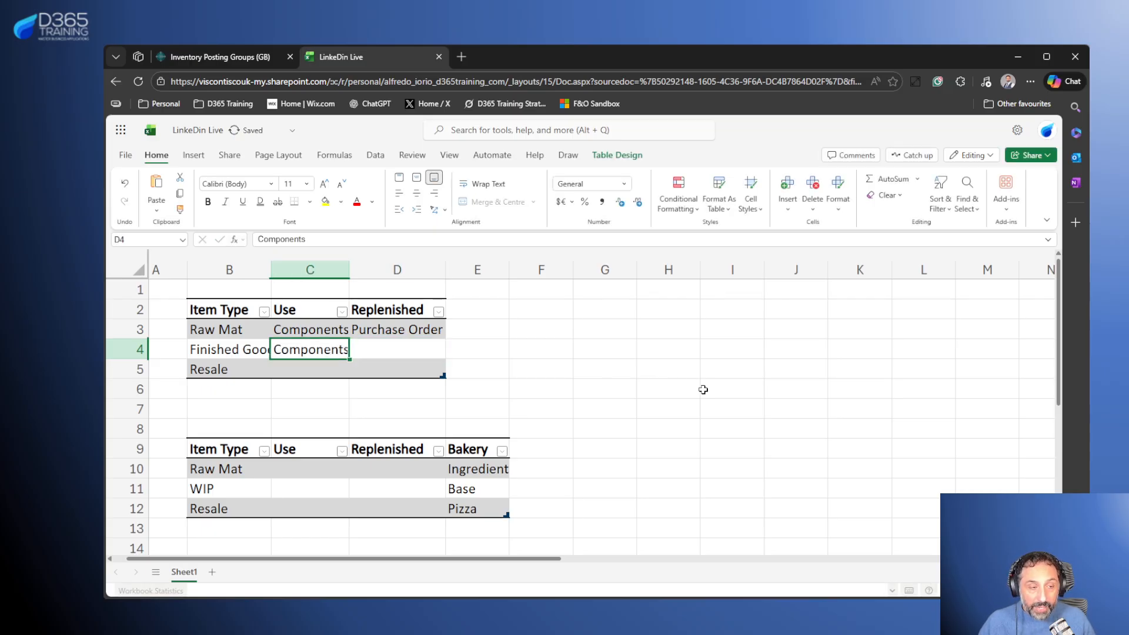
- Check the Base and Pizza examples, and enter "Prod Order" in the Replenished column for the Finished Goods row of the upper table
click(477, 489)
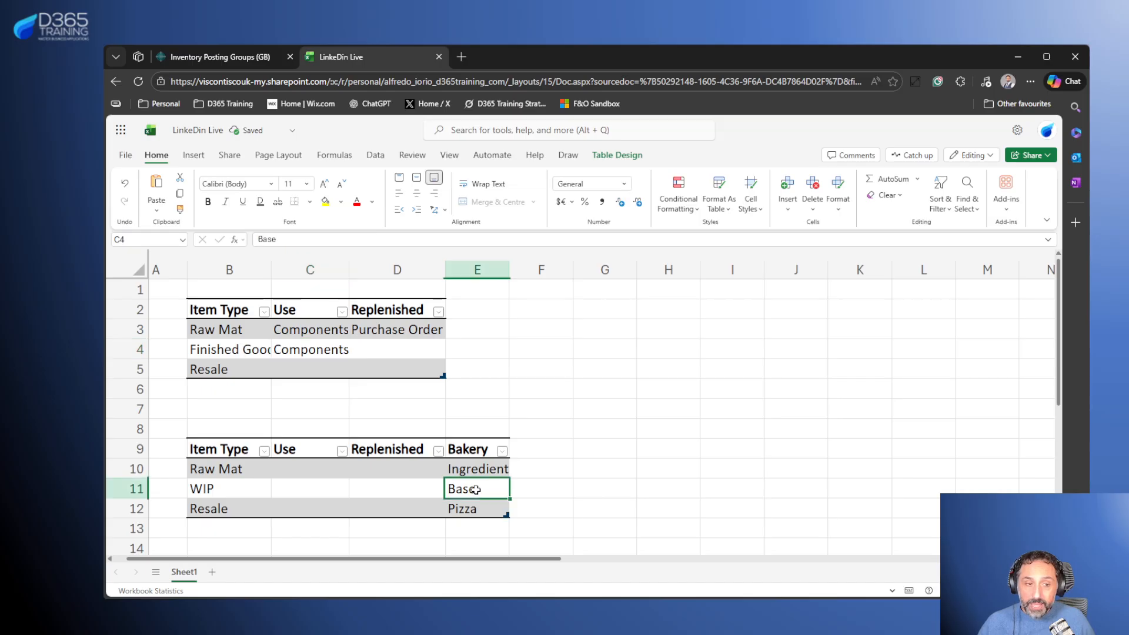
click(478, 507)
click(476, 493)
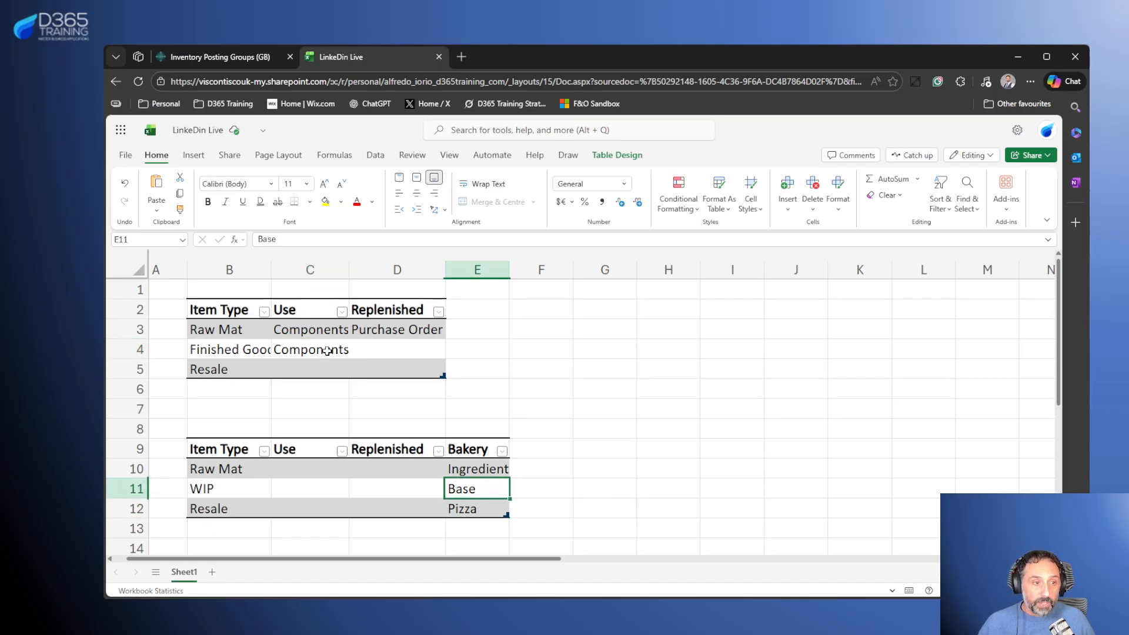
click(308, 348)
click(398, 351)
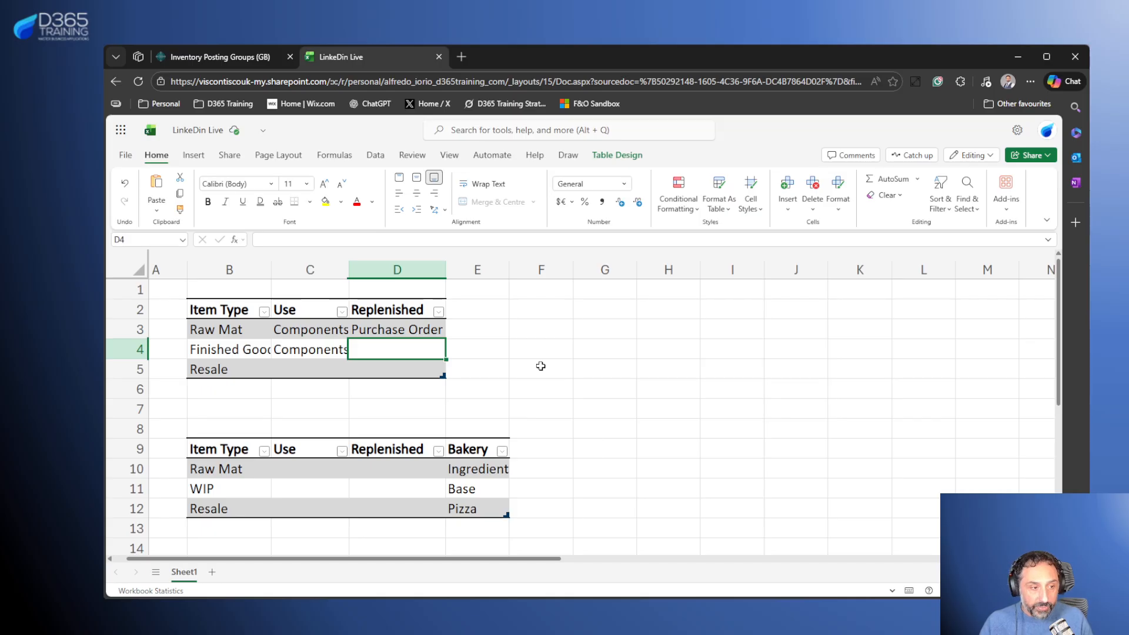
text(Pr)
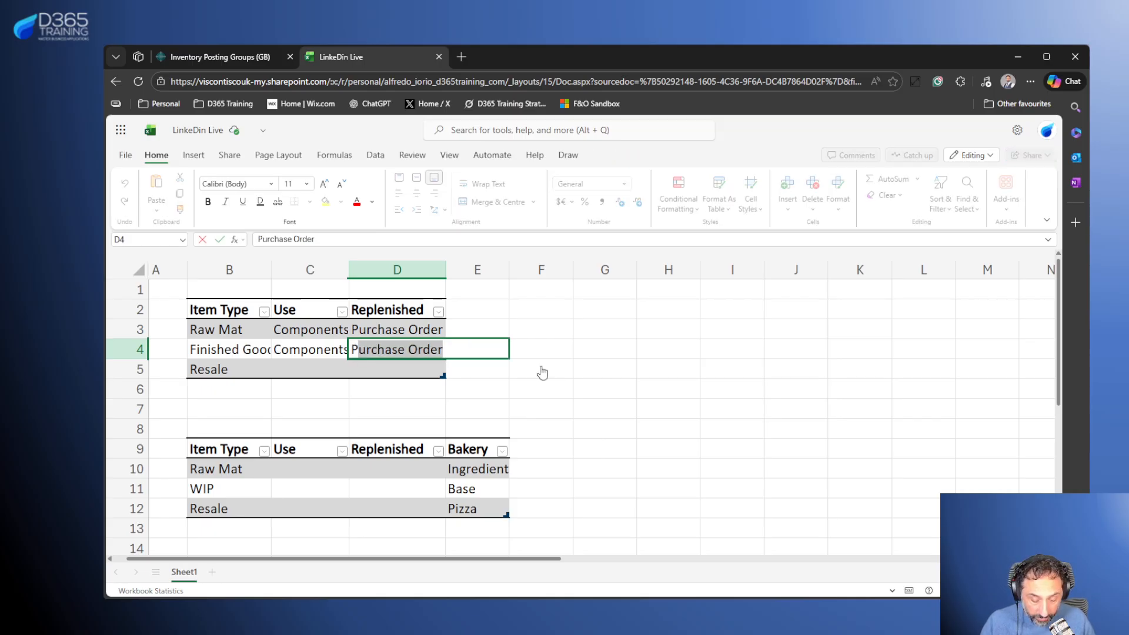
text(odu)
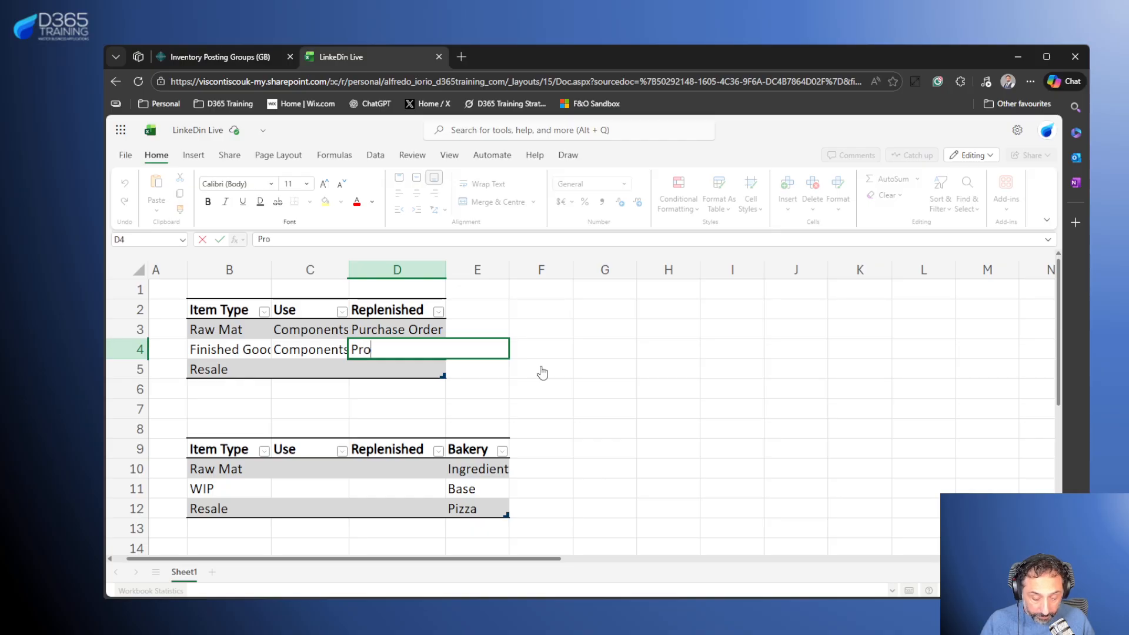
key(BackSpace)
text(Order)
key(Return)
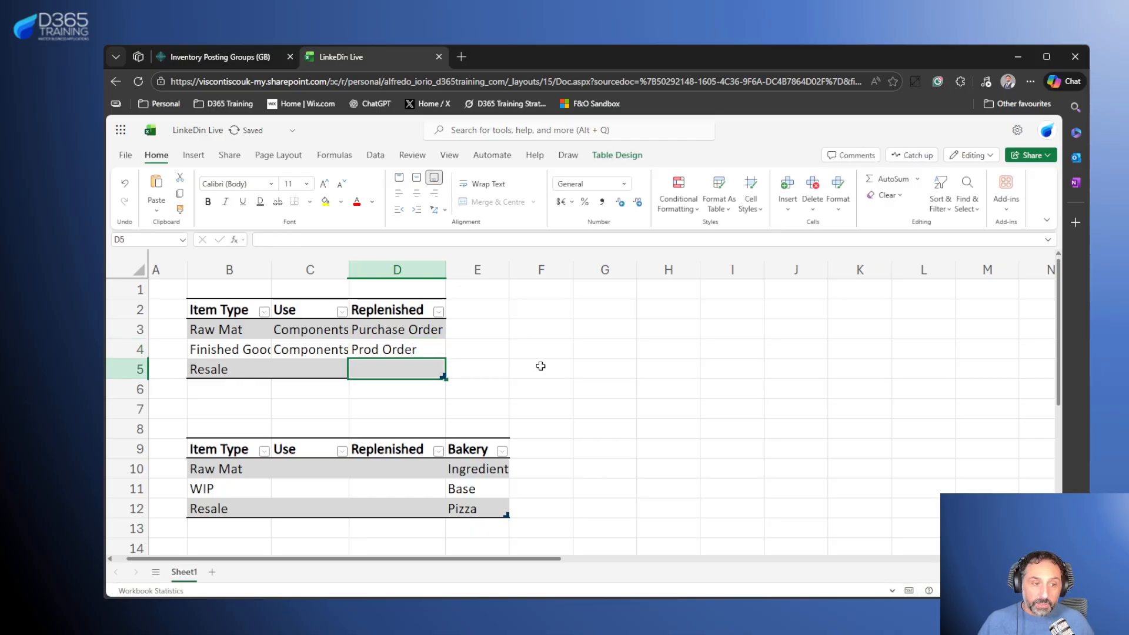
- Compare the Pizza example in the lower table with the Finished Goods replenishment and the empty Resale row of the upper table
key(Up)
key(Down)
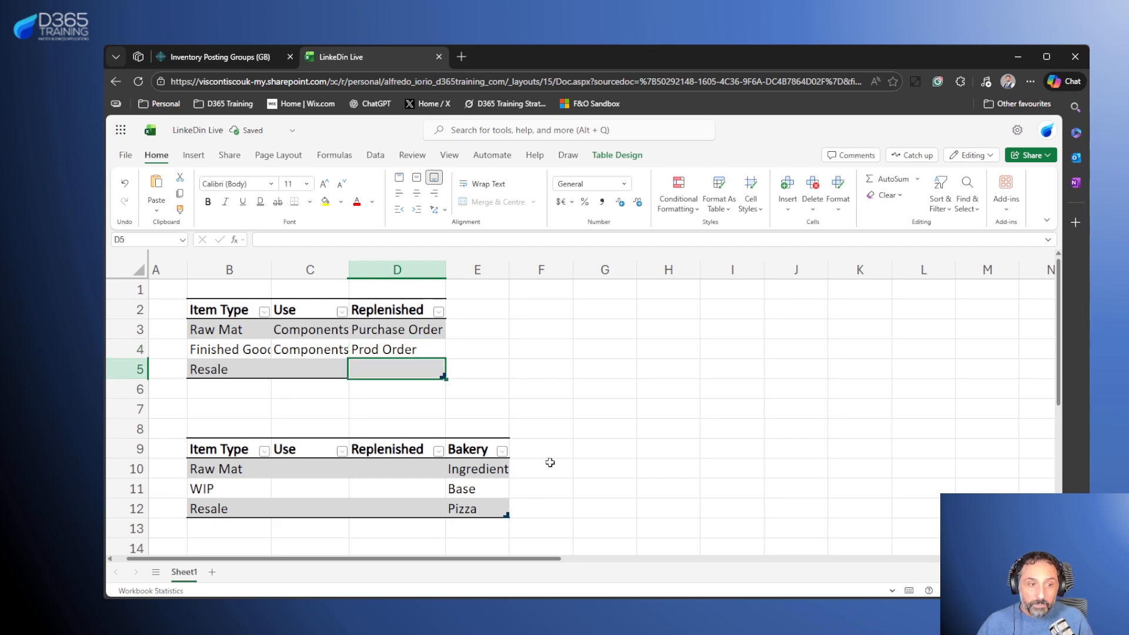
click(475, 512)
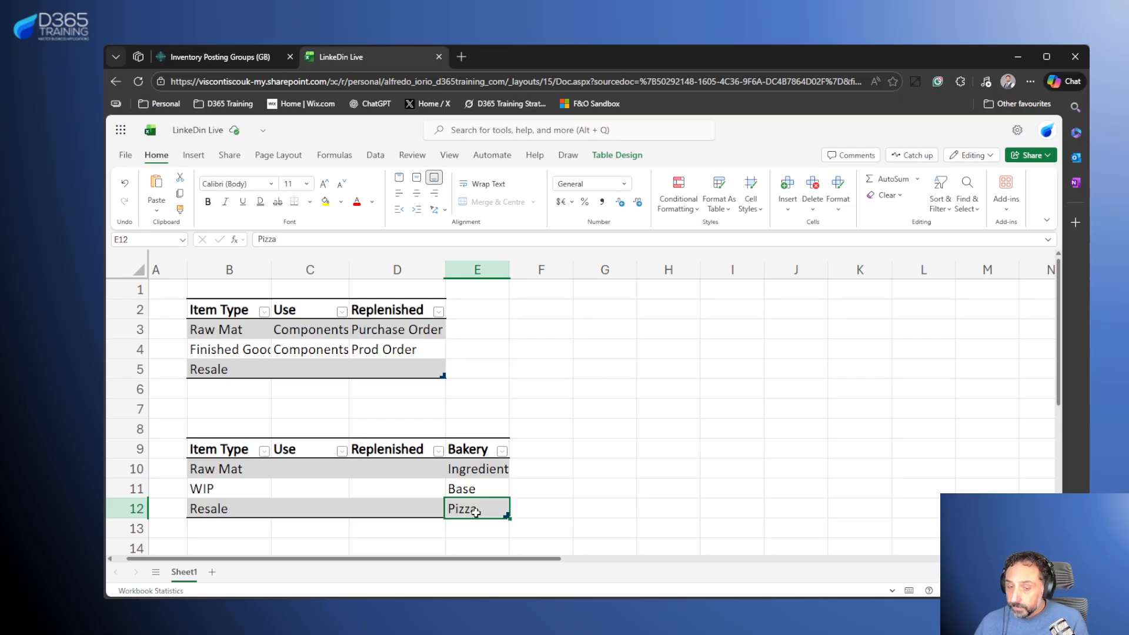
click(414, 353)
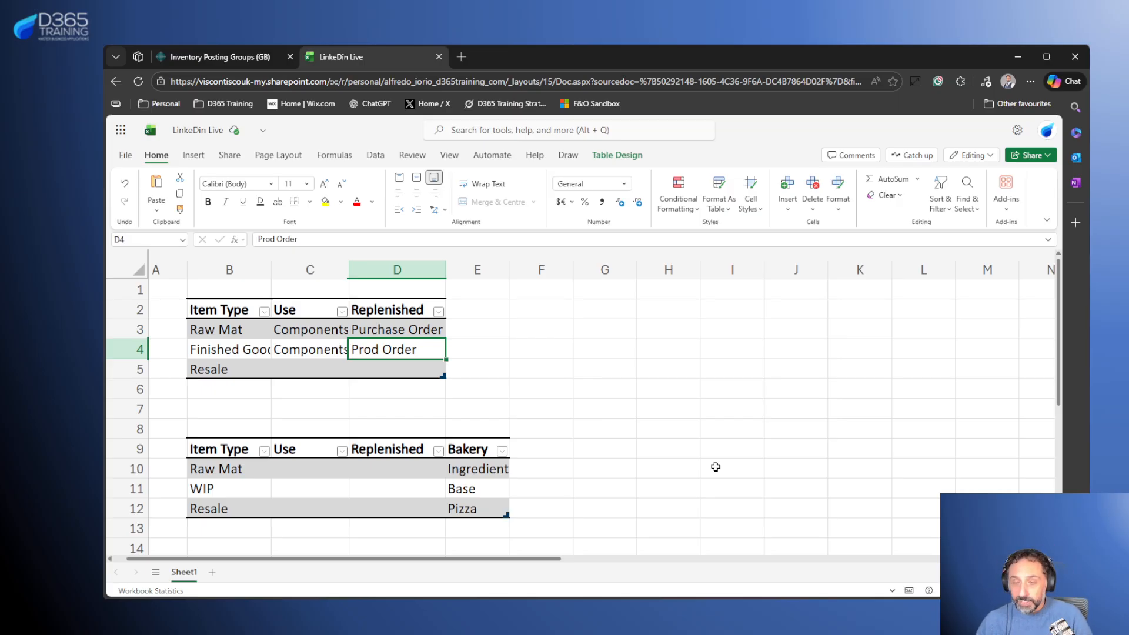
key(Return)
key(Left)
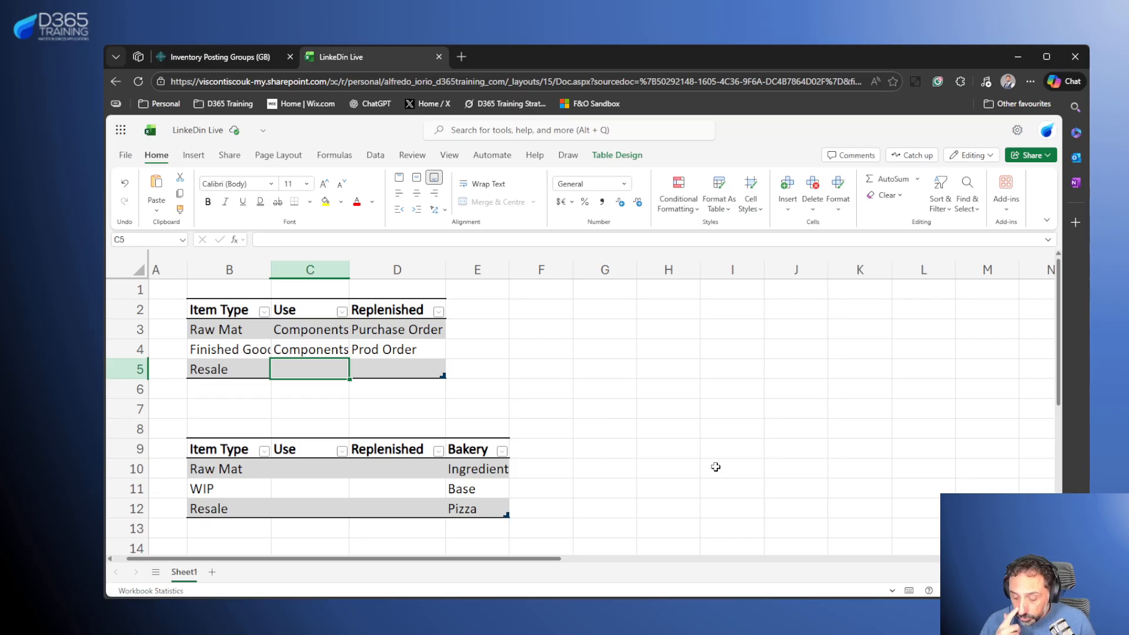
key(Up)
key(Right)
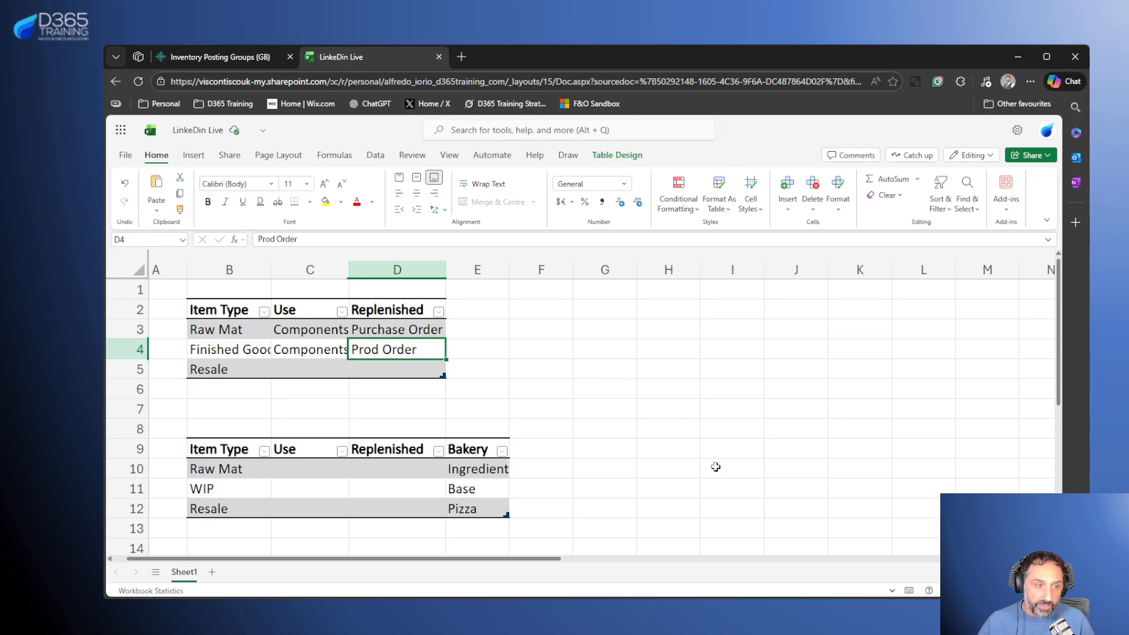
- Enter "Sale Orders" in the Use column for the Resale row of the upper table
key(Down)
key(Left)
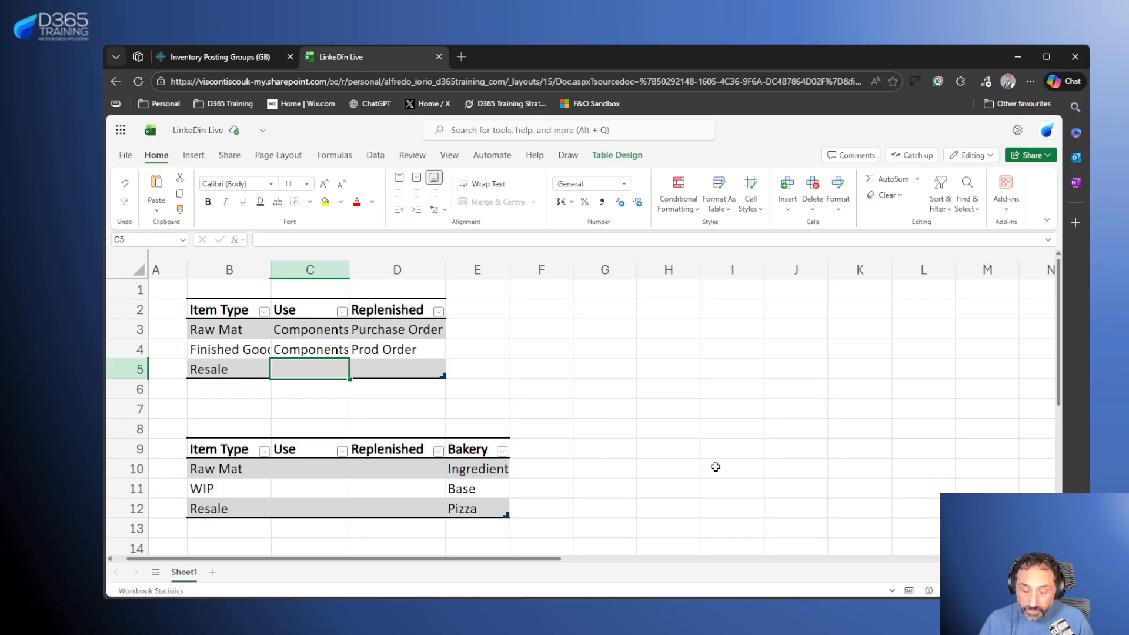
text(Saleds)
key(BackSpace)
key(BackSpace)
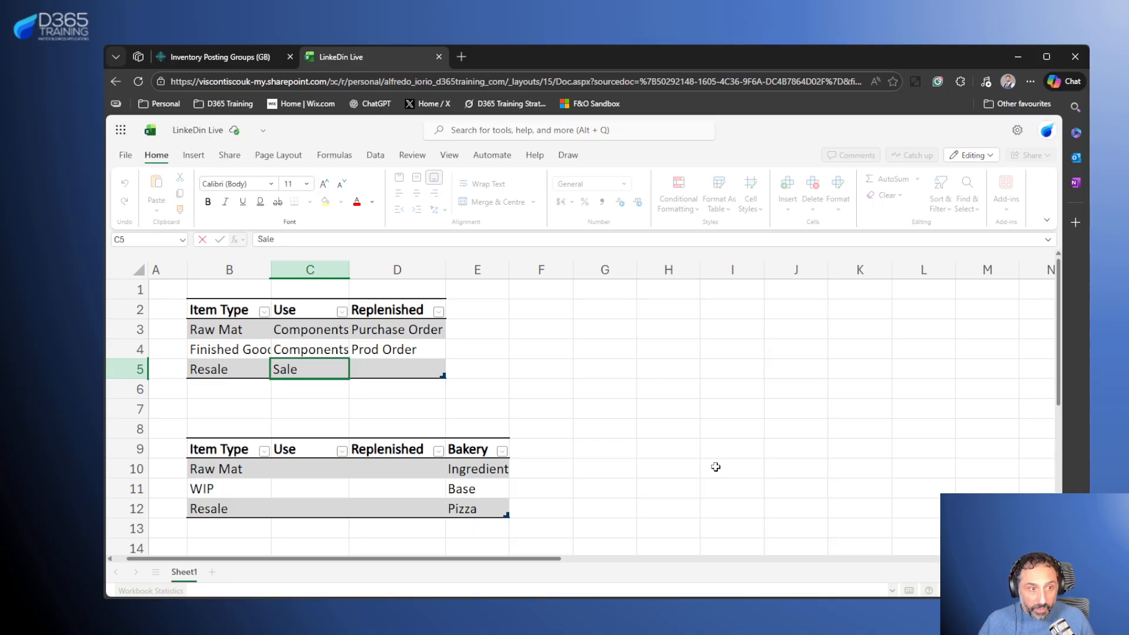
text(O)
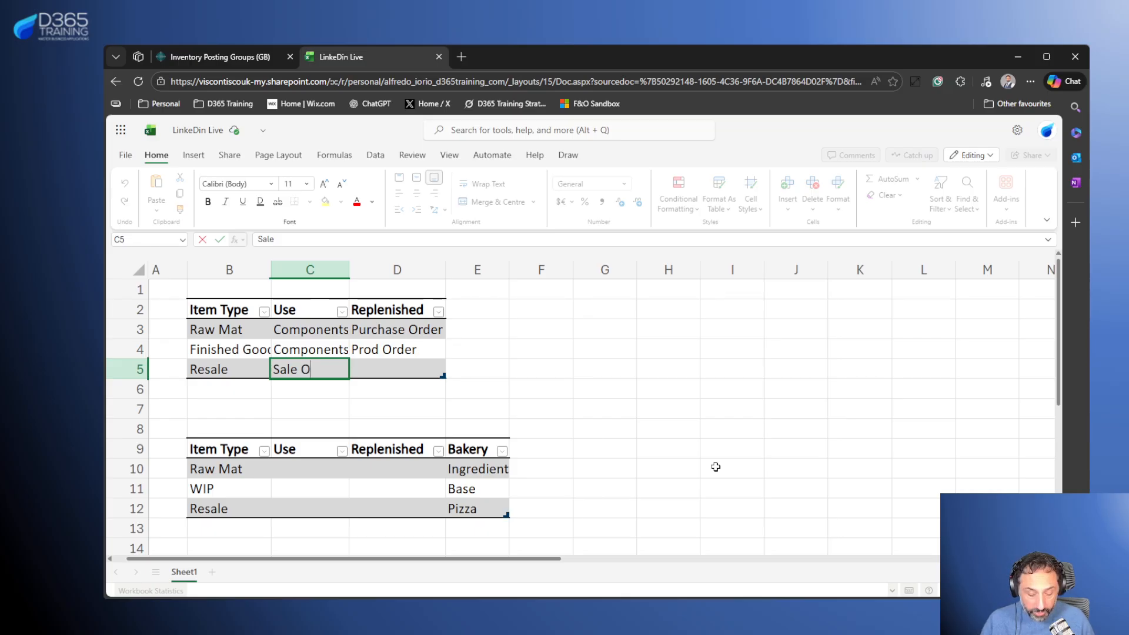
text(rders)
key(Return)
- Copy "Prod Order" from the Finished Goods row into the Resale row's Replenished cell, and select rows 3 to 5
key(Up)
key(Right)
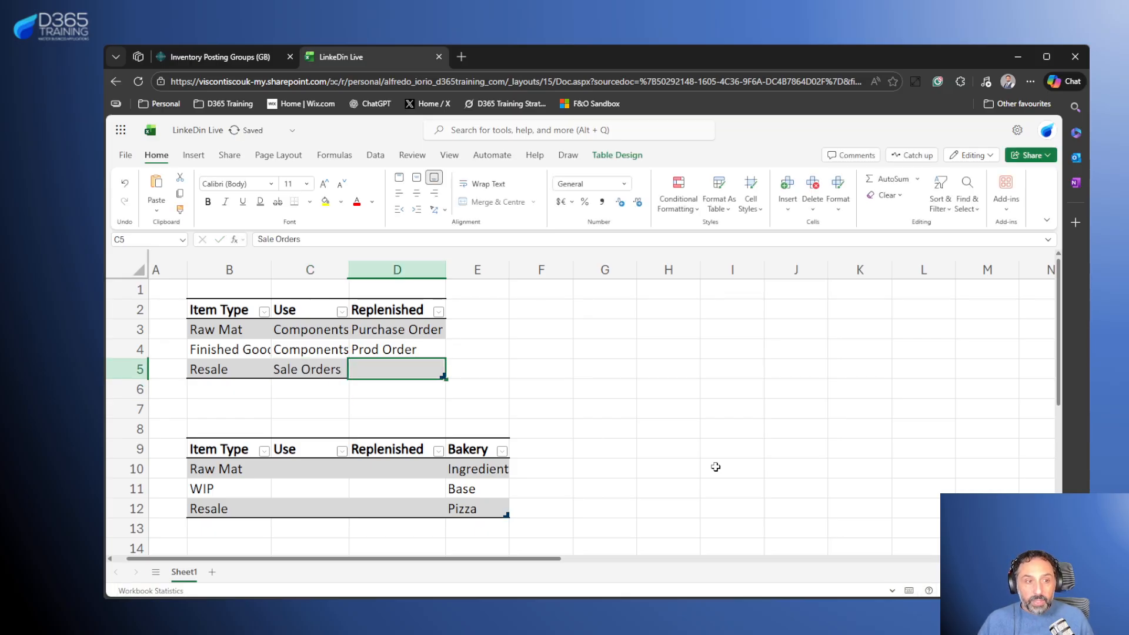
key(Up)
key(ctrl+c)
key(Down)
key(ctrl+v)
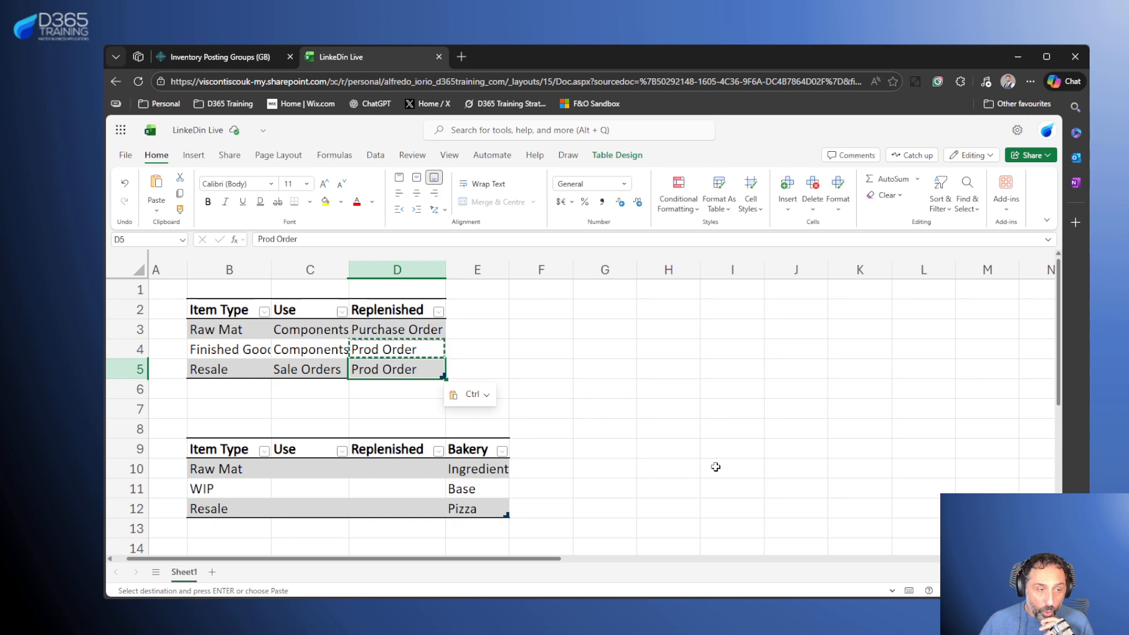
click(131, 328)
drag(130, 328, 124, 369)
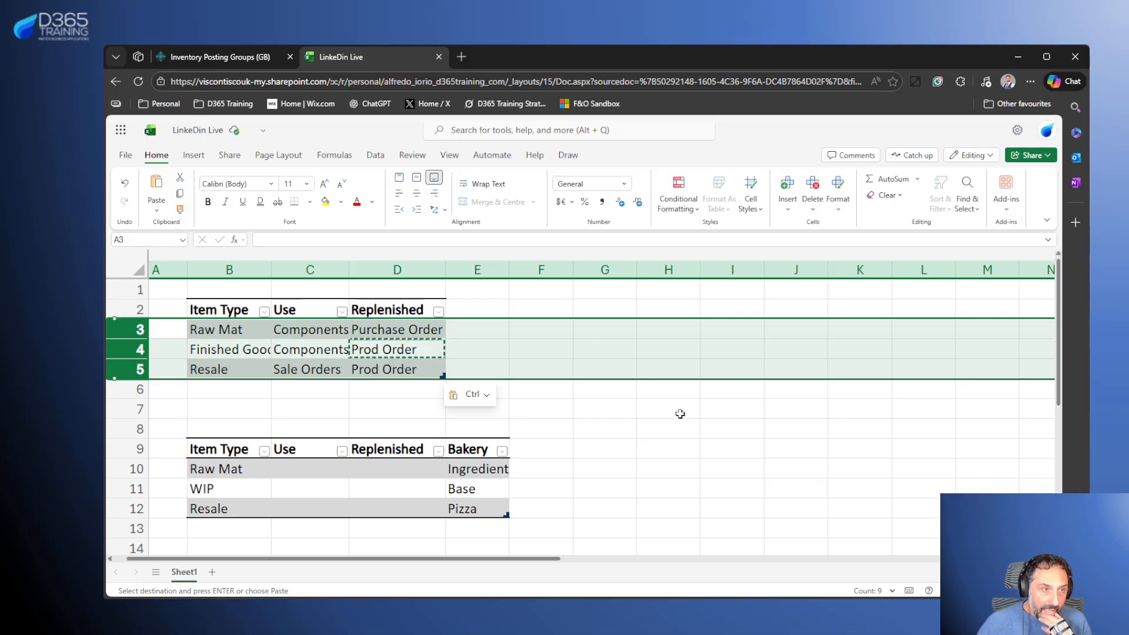
- Switch to Business Central, enable viewing all accounts in the RAW MAT posting setup without a location, and look up its inventory account
click(230, 58)
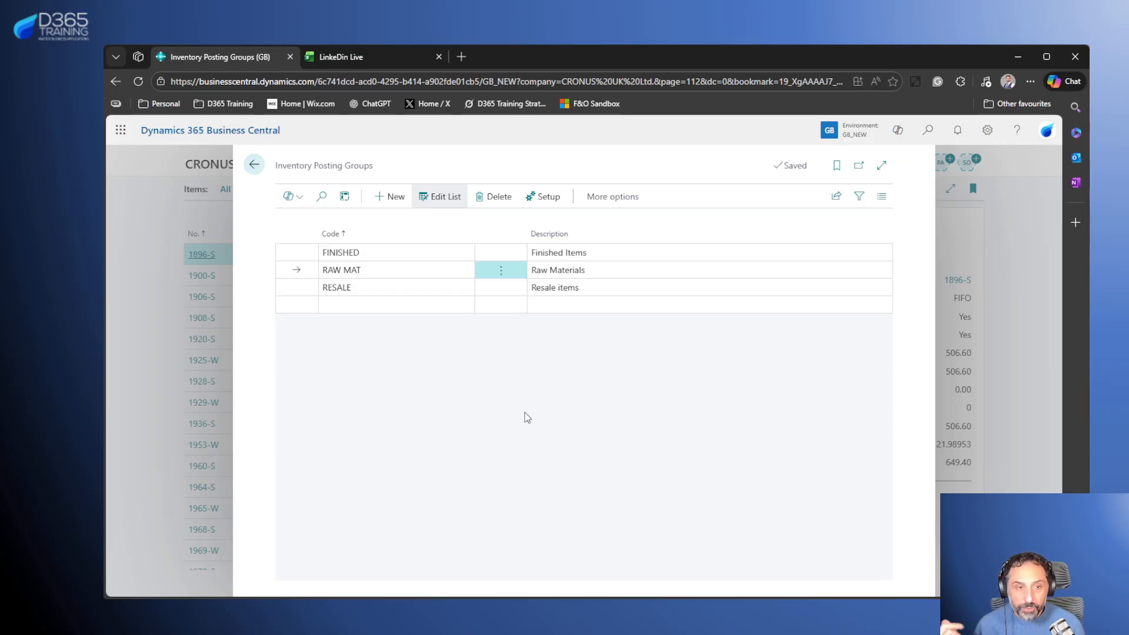
click(545, 197)
click(552, 270)
click(488, 269)
click(568, 271)
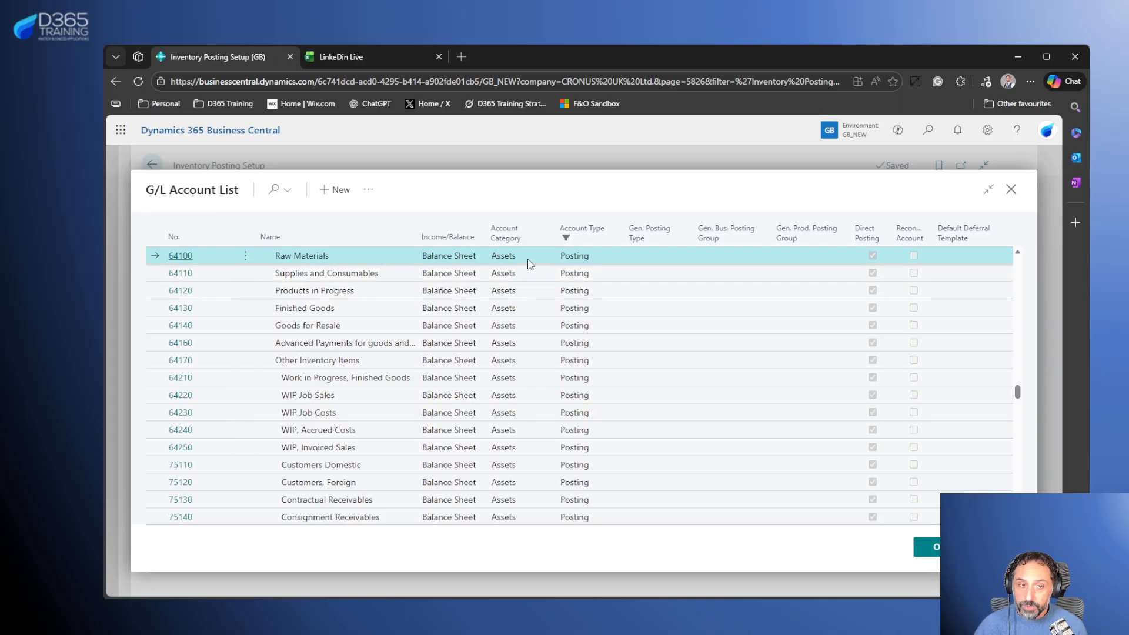
click(995, 547)
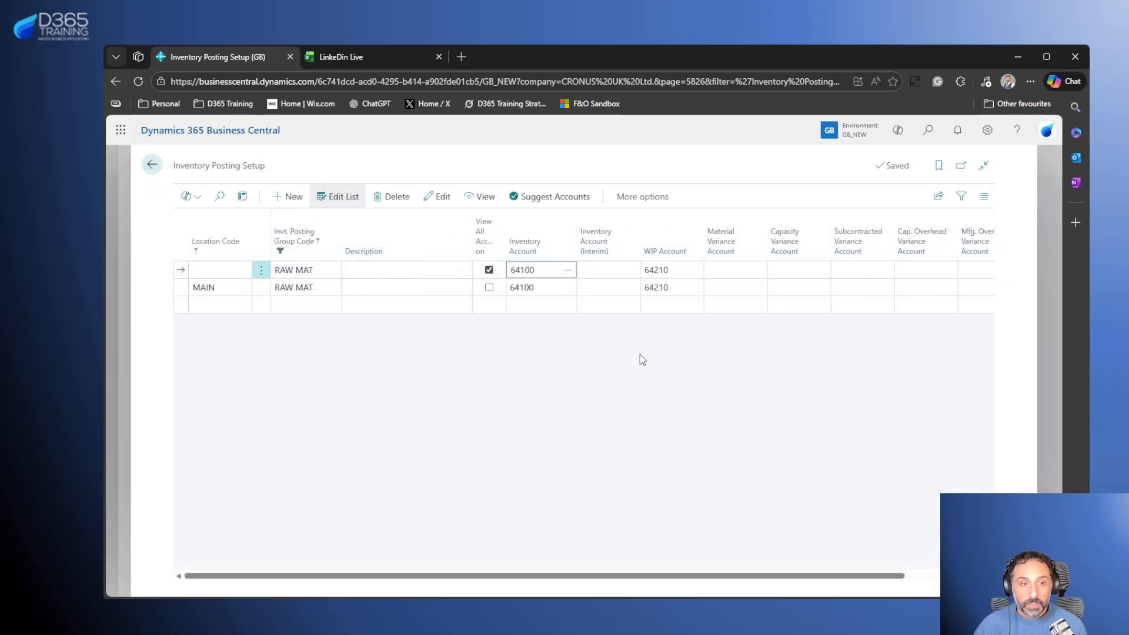
click(154, 166)
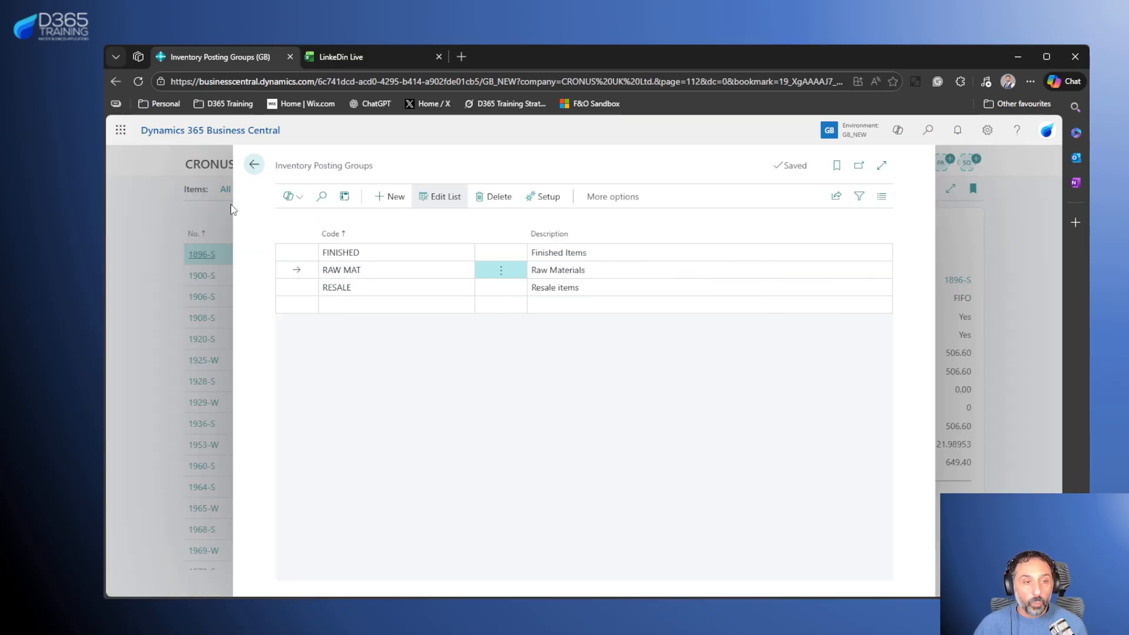
- Enable viewing all accounts in the FINISHED group's posting setup without a location, and look up its inventory account
click(303, 254)
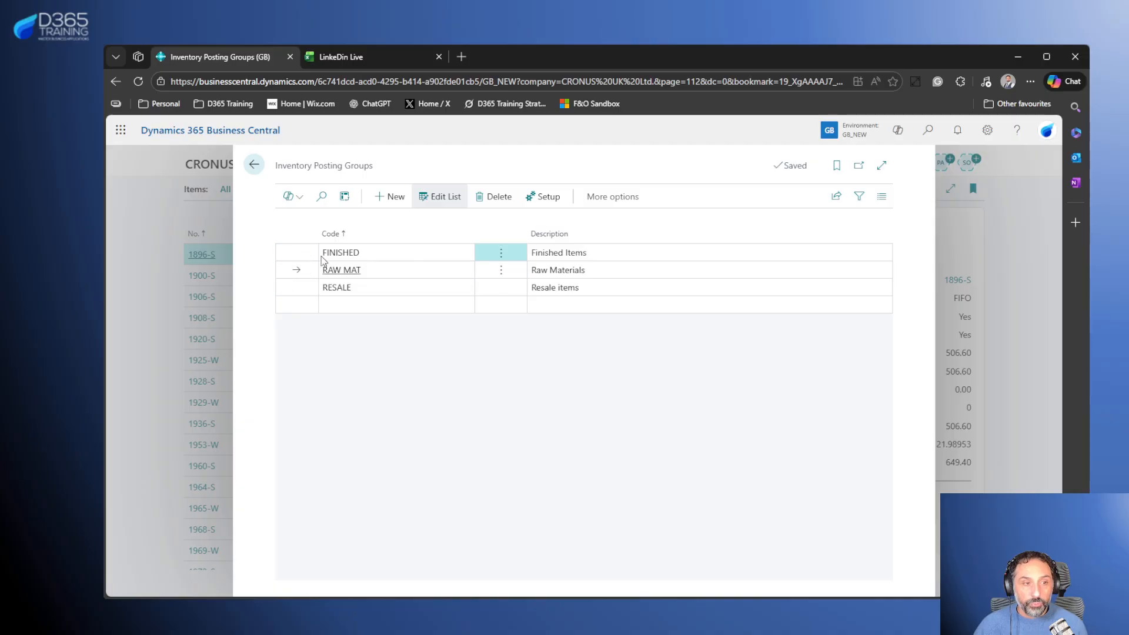
click(543, 197)
click(488, 269)
click(553, 271)
click(567, 273)
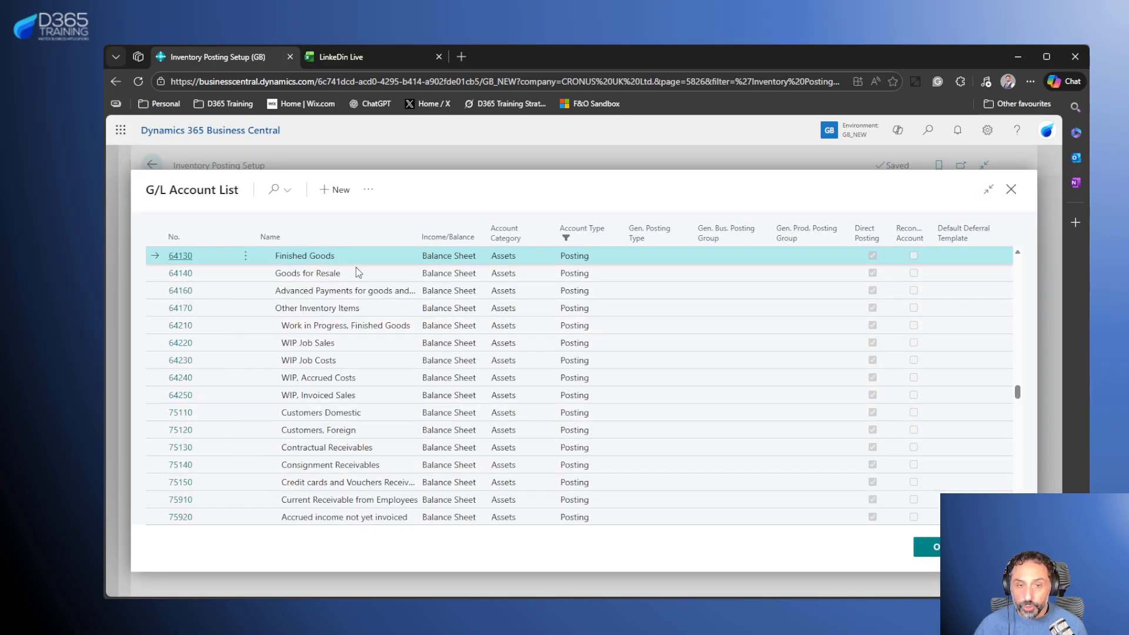
key(Return)
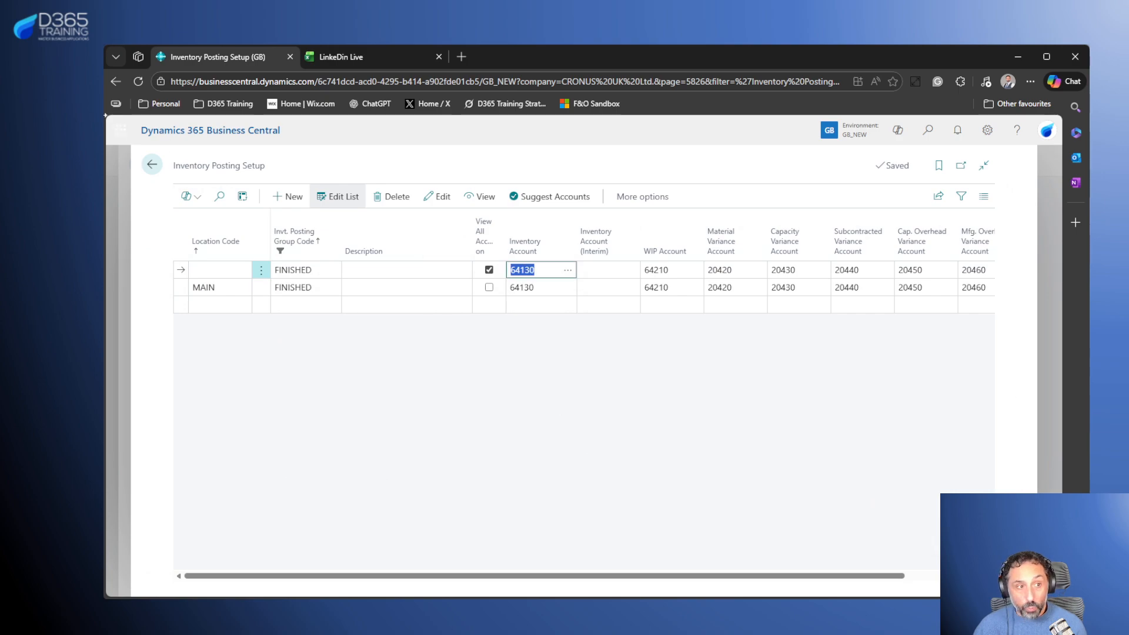
click(153, 167)
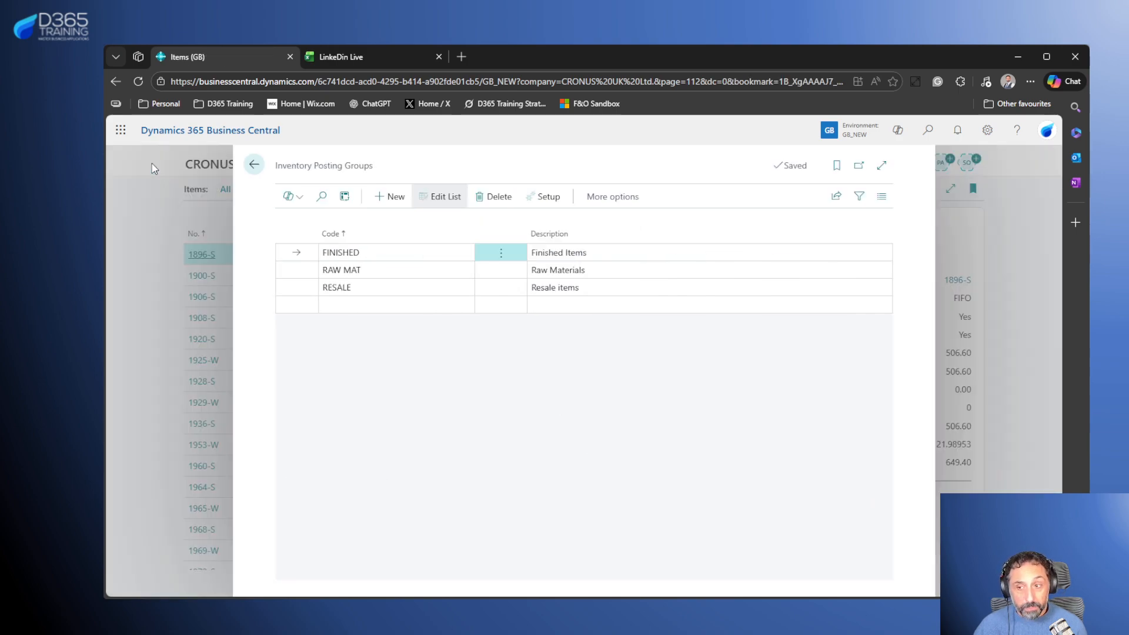
- Enable viewing all accounts in the RESALE group's posting setup, and look up its inventory account in the G/L account list
click(301, 287)
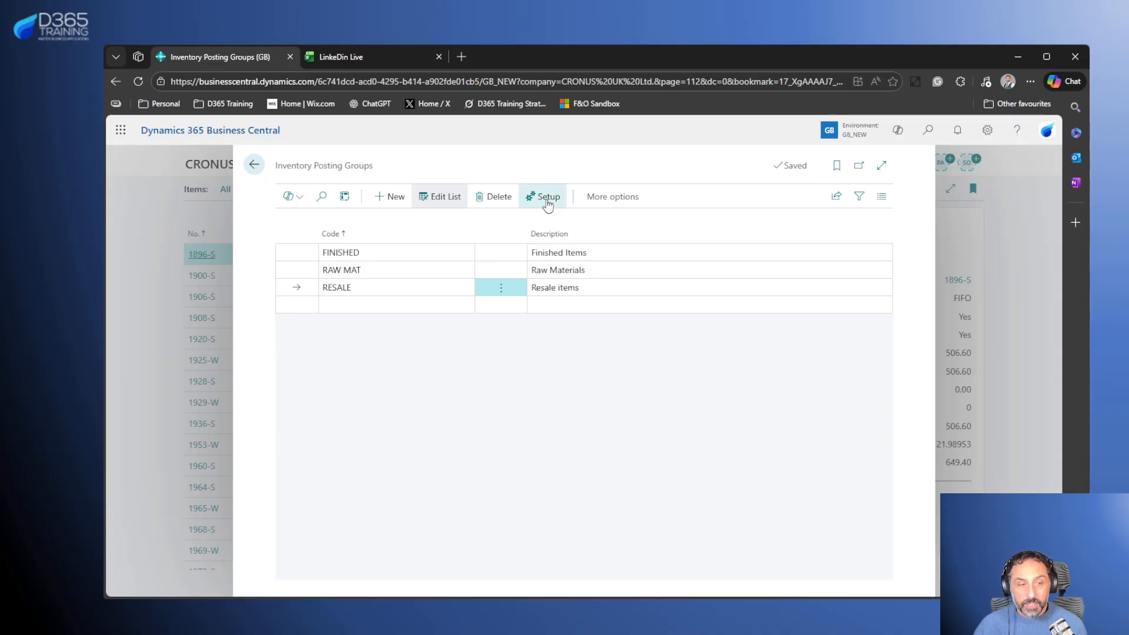
click(543, 196)
click(488, 270)
click(548, 271)
click(566, 271)
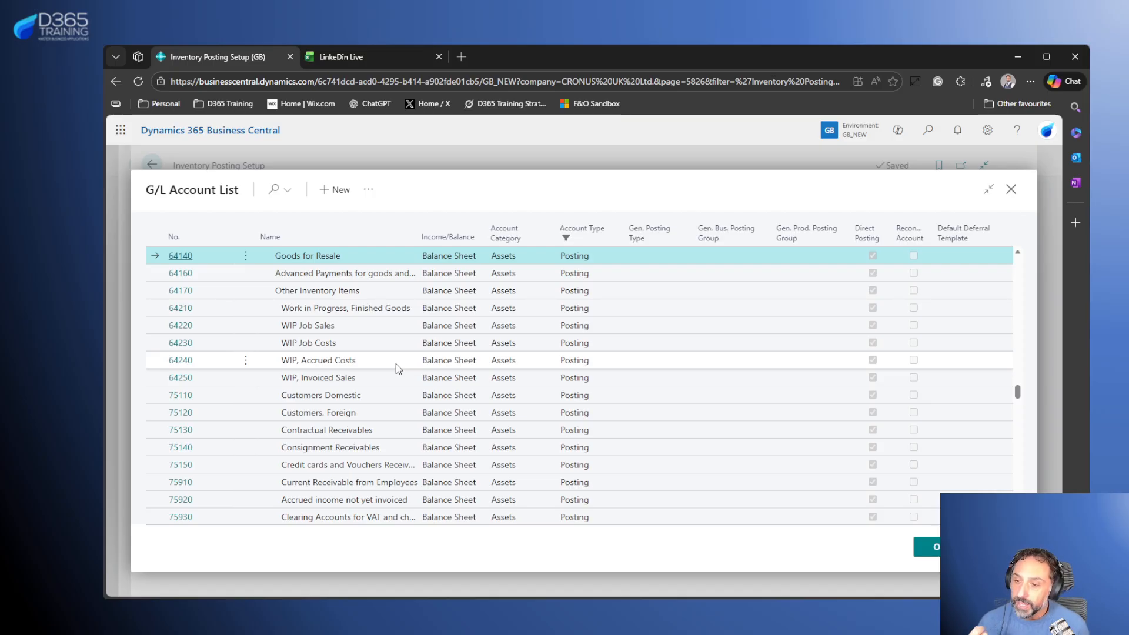
click(1011, 189)
- Compare the lower table's item types in the Excel workbook with the RAW MAT entry in Business Central's Inventory Posting Groups
click(340, 57)
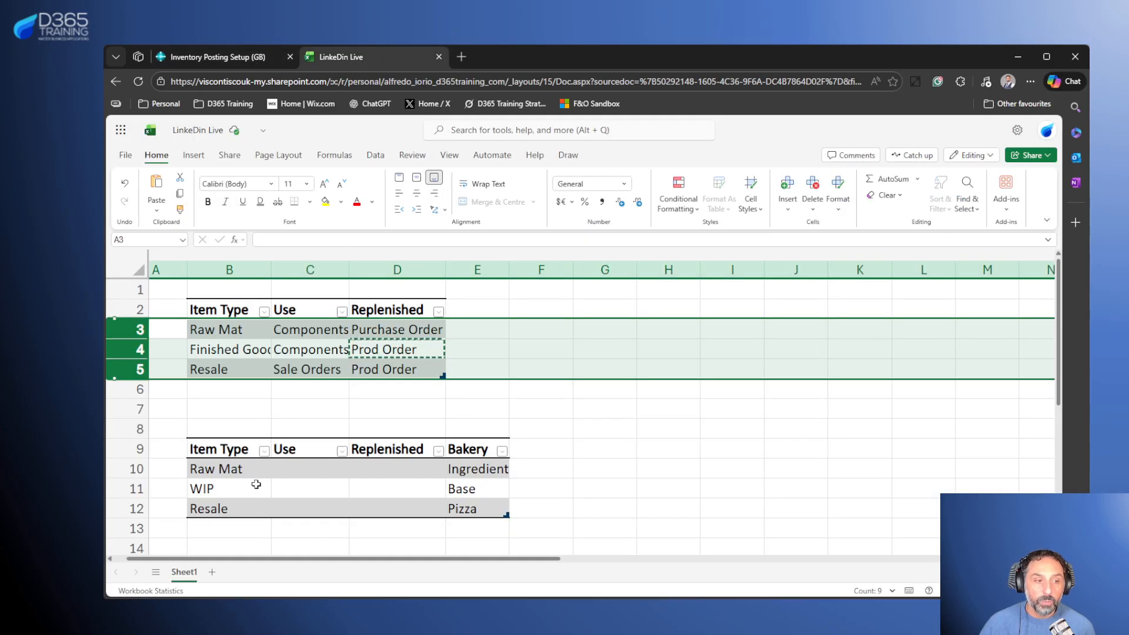
drag(231, 451, 235, 510)
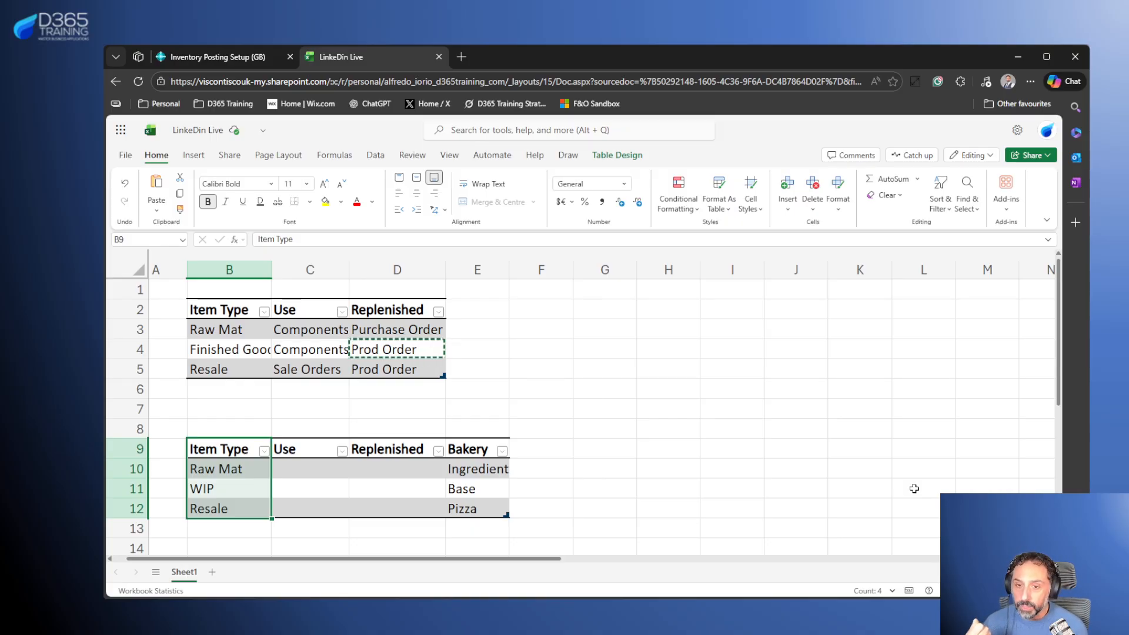
click(200, 58)
click(151, 165)
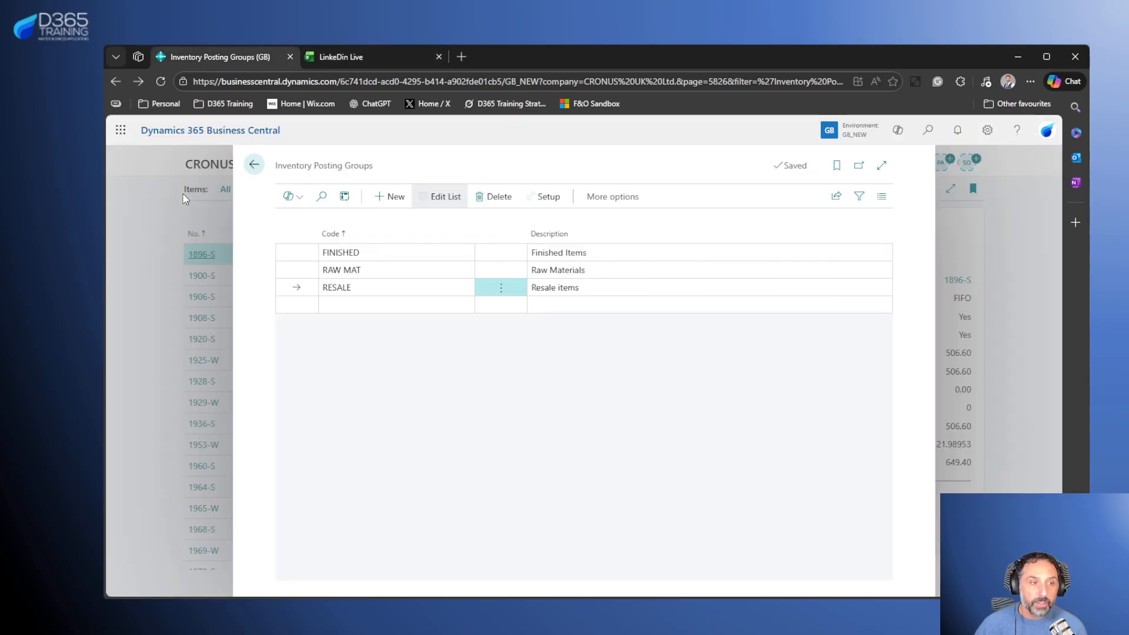
click(357, 271)
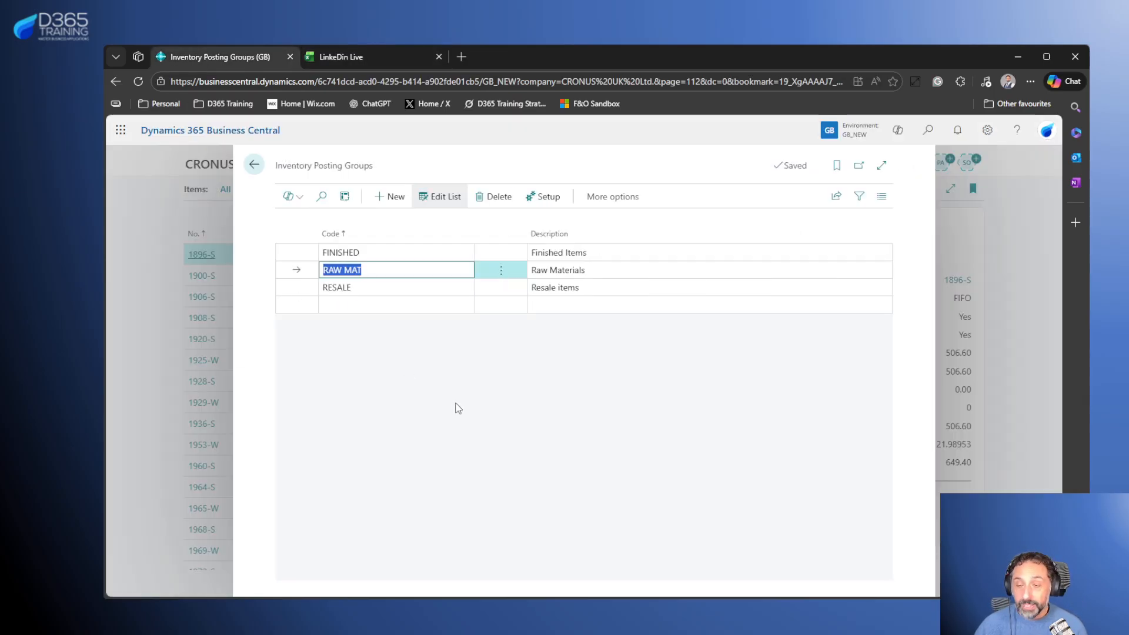
- Review the RAW MAT group's inventory posting setup and return to the Items list
click(542, 196)
mouse_move(650, 256)
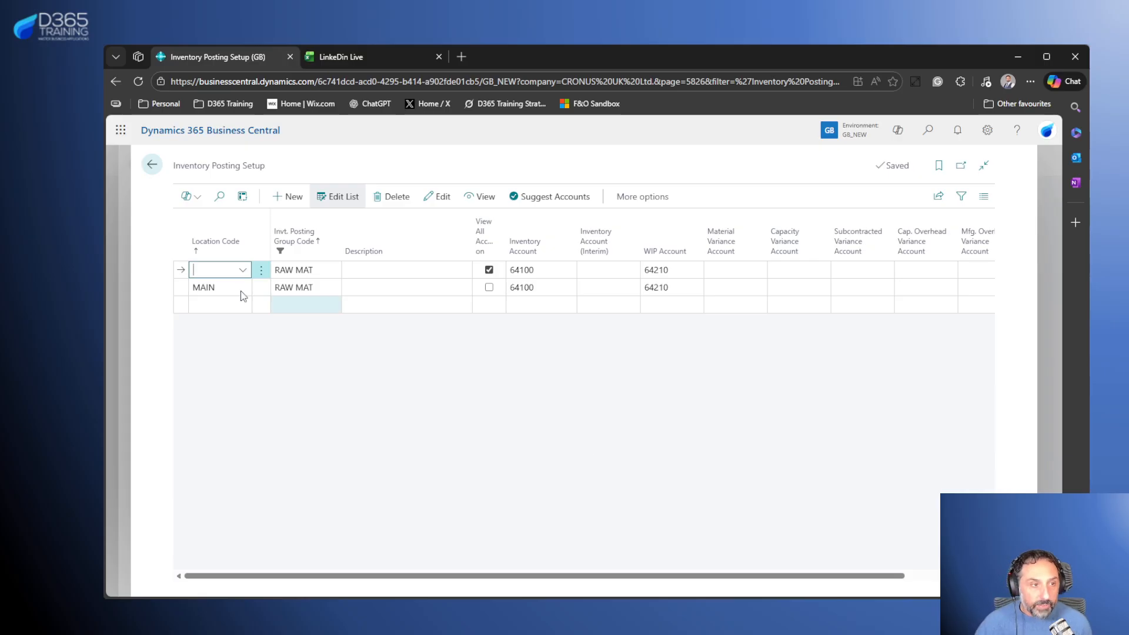
click(152, 164)
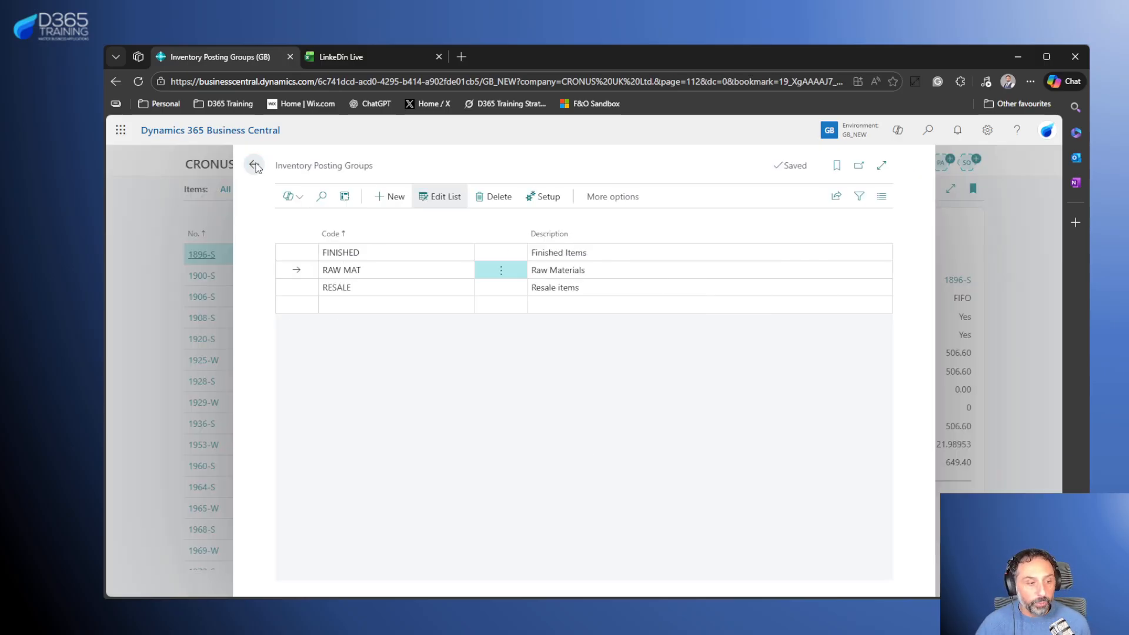
click(252, 165)
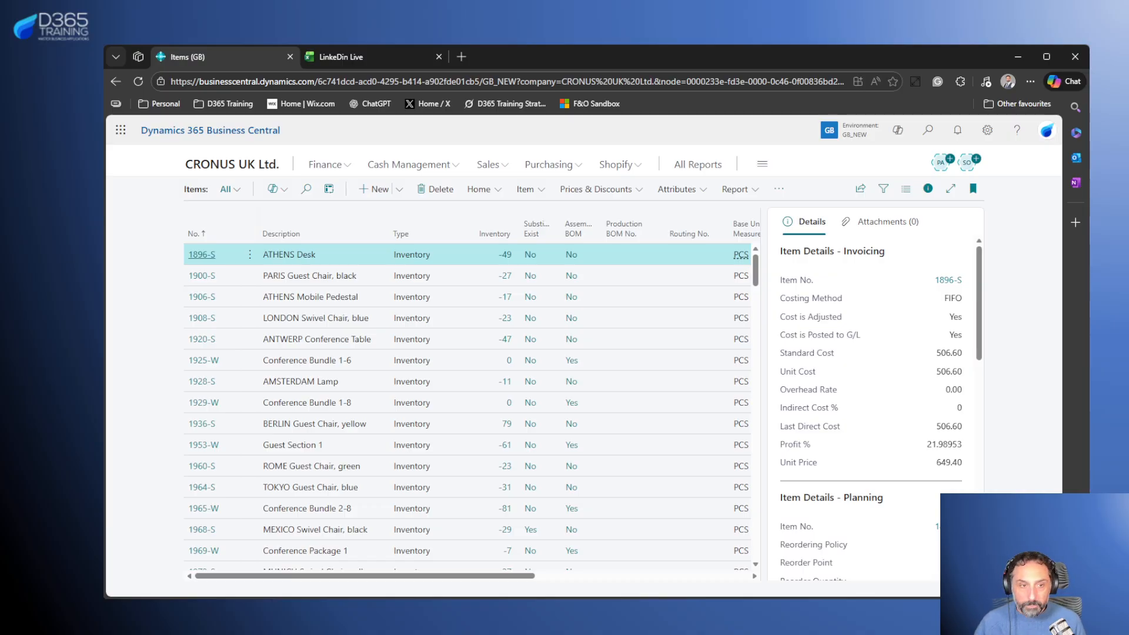
- Start a new item up to the template choice, switch to the Excel workbook and autofit the width of the Use column
click(377, 190)
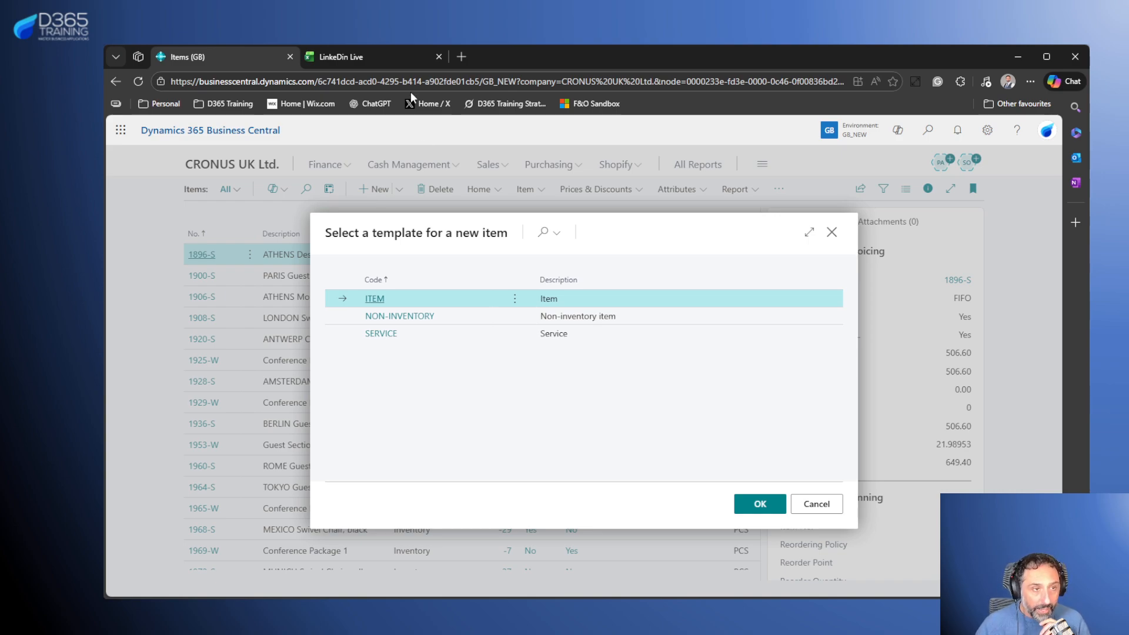
click(388, 61)
drag(120, 329, 123, 365)
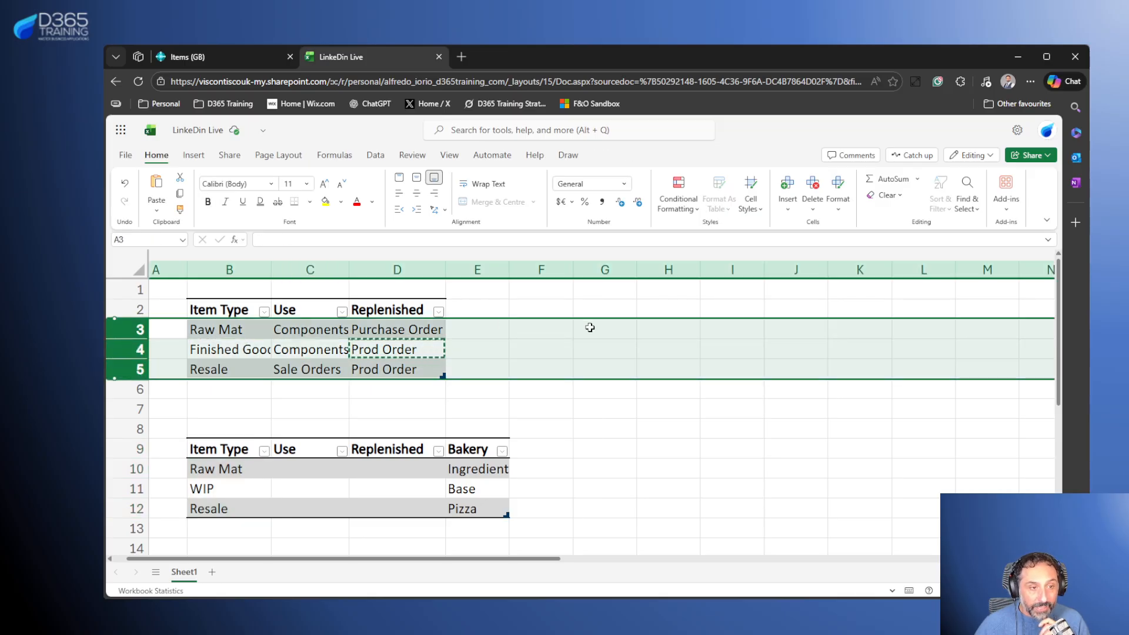
click(541, 330)
double_click(349, 273)
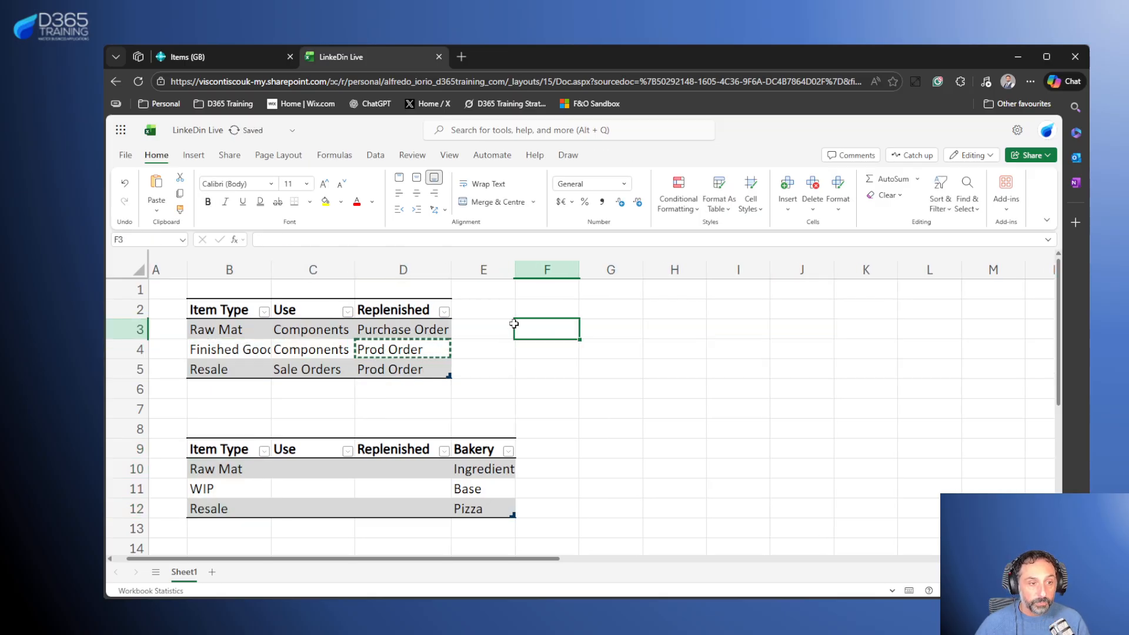
click(581, 368)
click(512, 364)
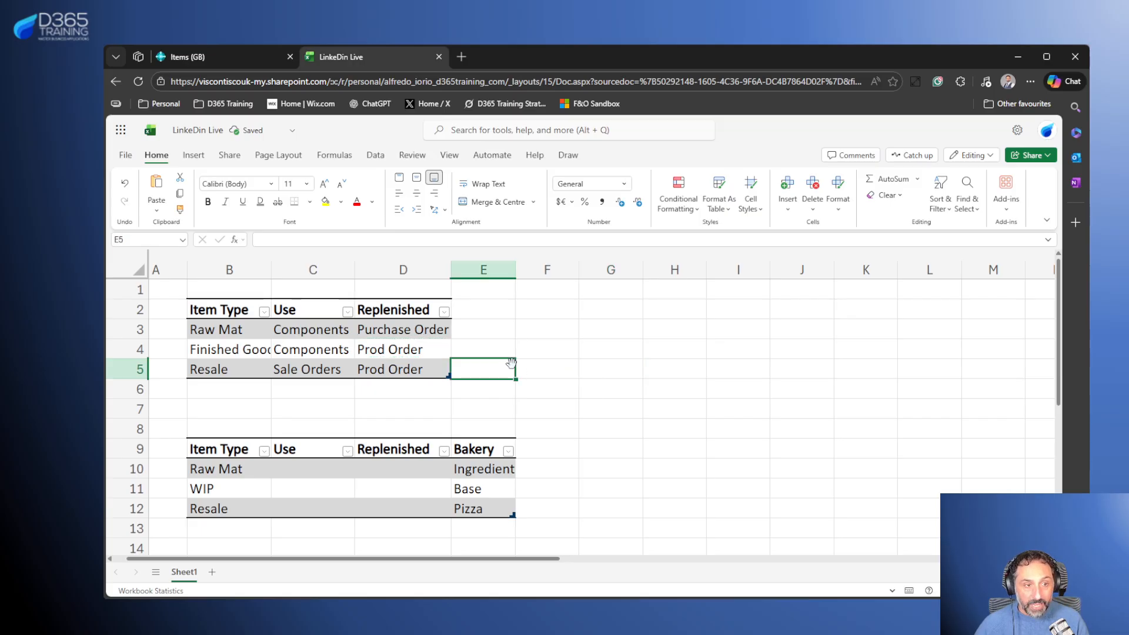
- Review the upper table's Raw Mat, Finished Goods and Resale rows, singling out the Raw Mat and Resale rows
drag(131, 327, 124, 364)
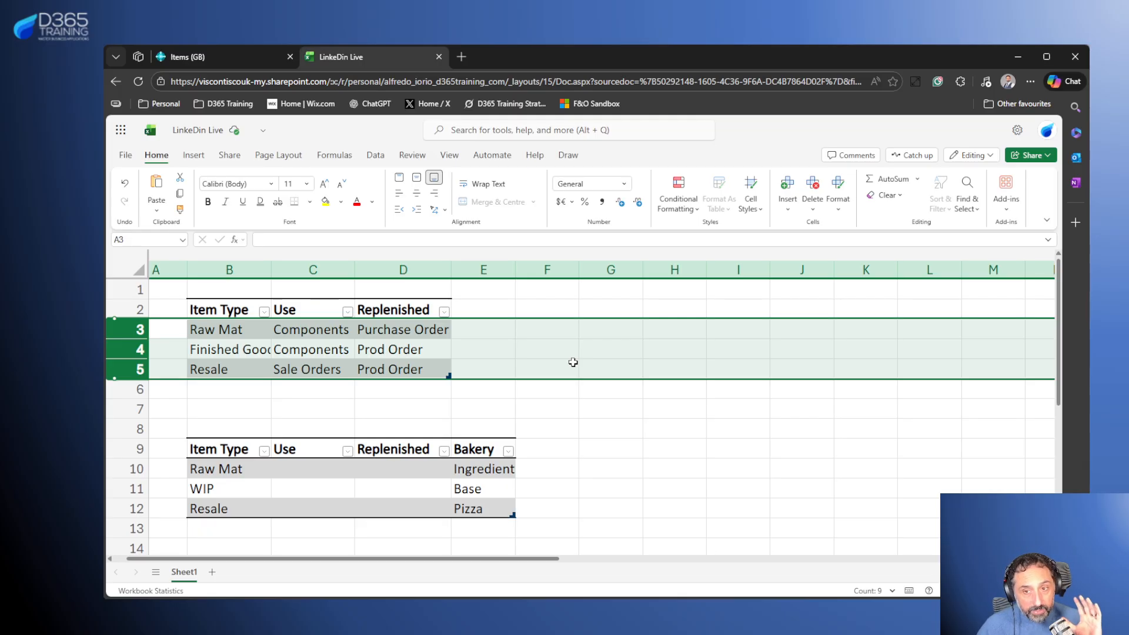
click(130, 332)
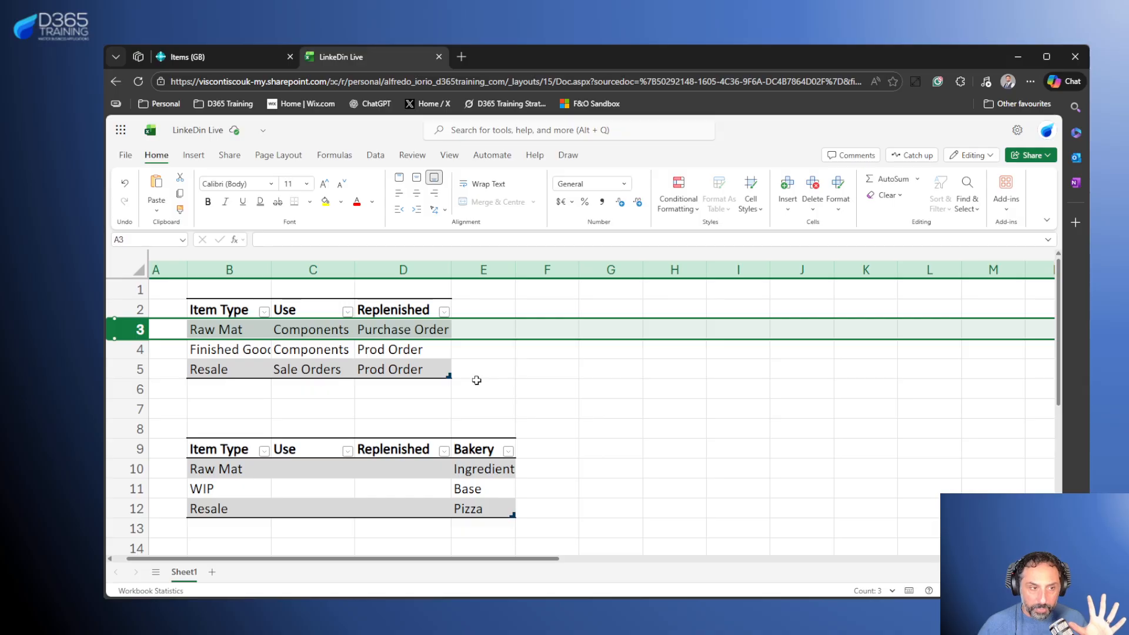
drag(131, 330, 131, 369)
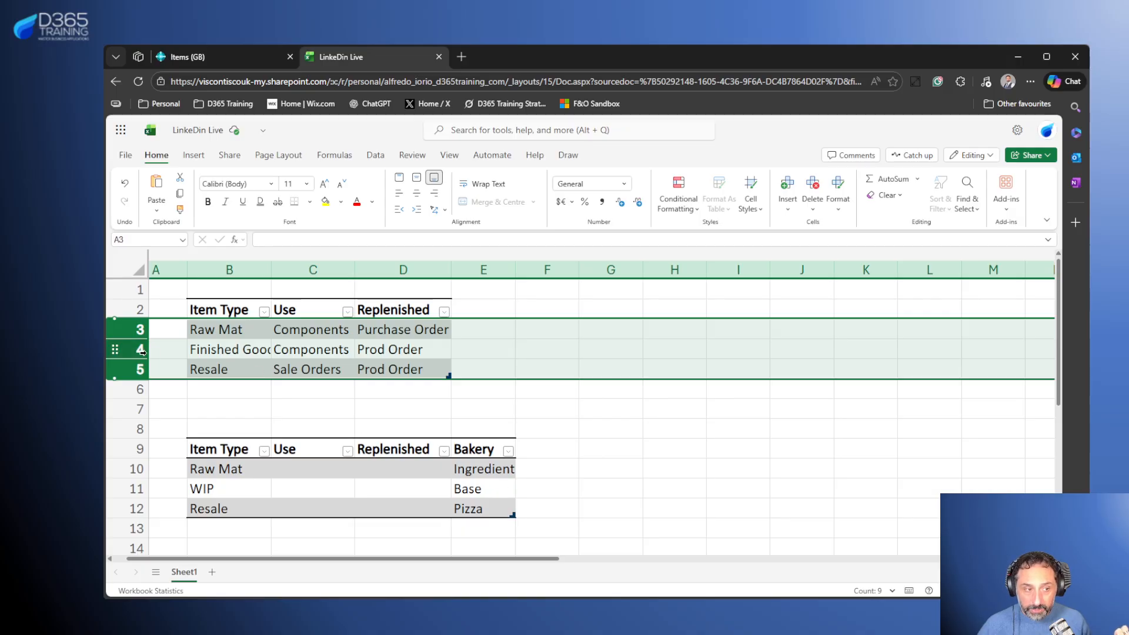
click(140, 369)
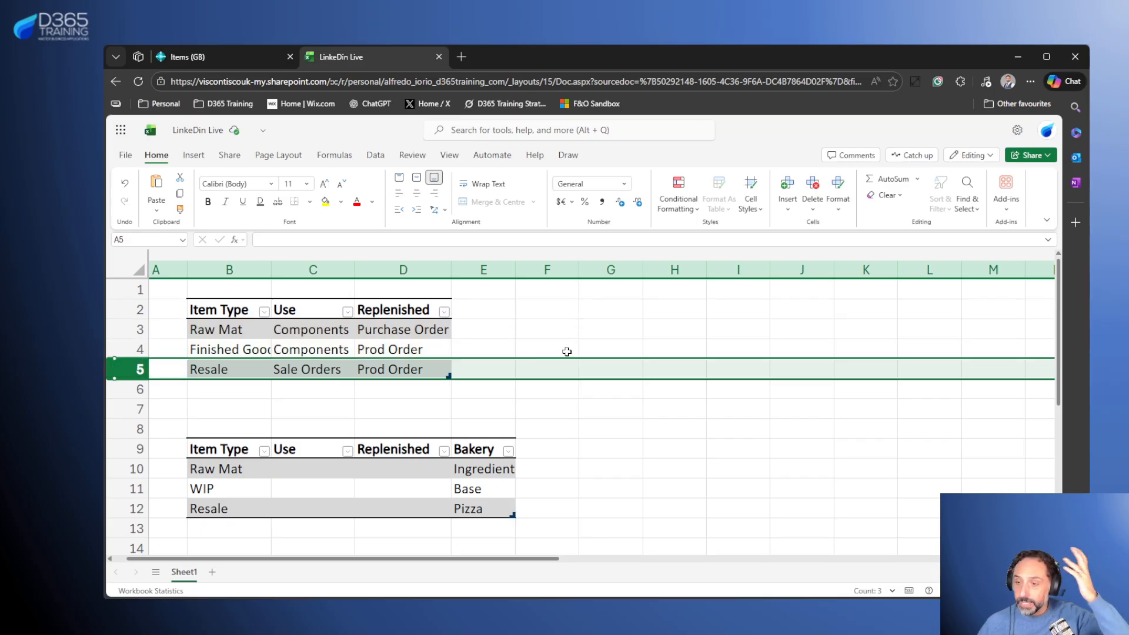
- Switch to Business Central, create the new item from the ITEM template and describe it as "Flour 00 Organic 20Kg"
click(202, 60)
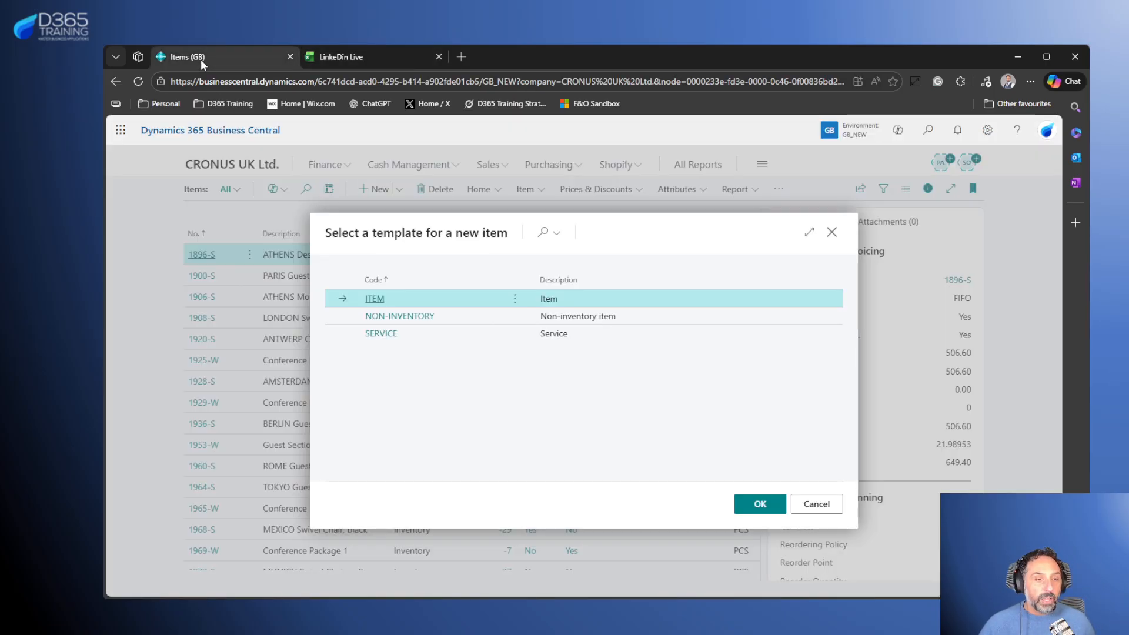
click(753, 507)
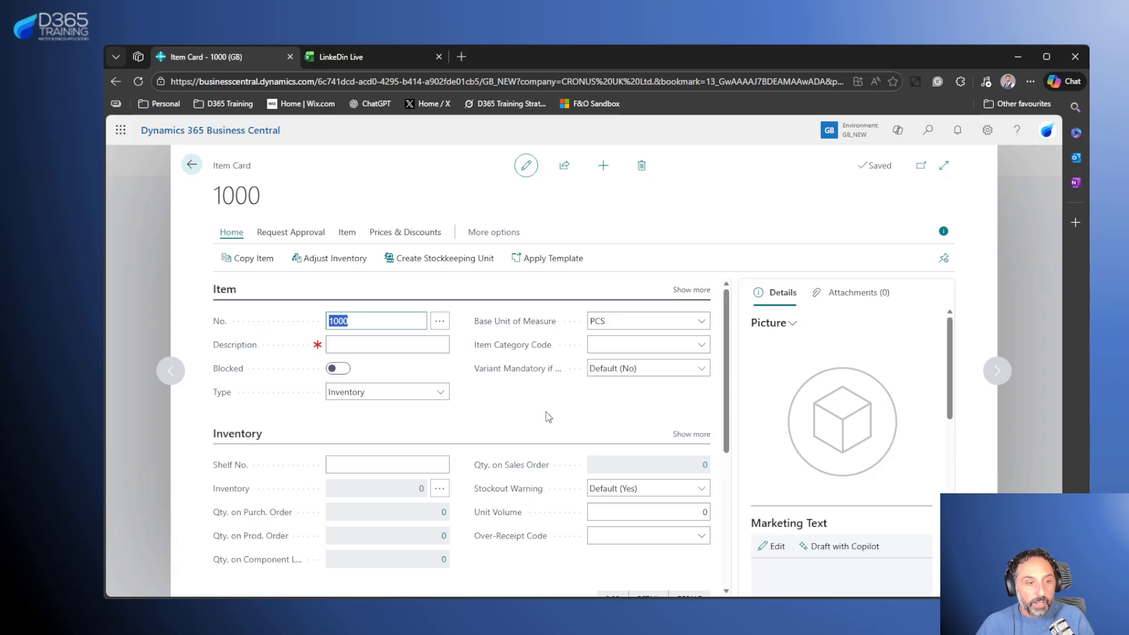
click(398, 348)
text(Flo)
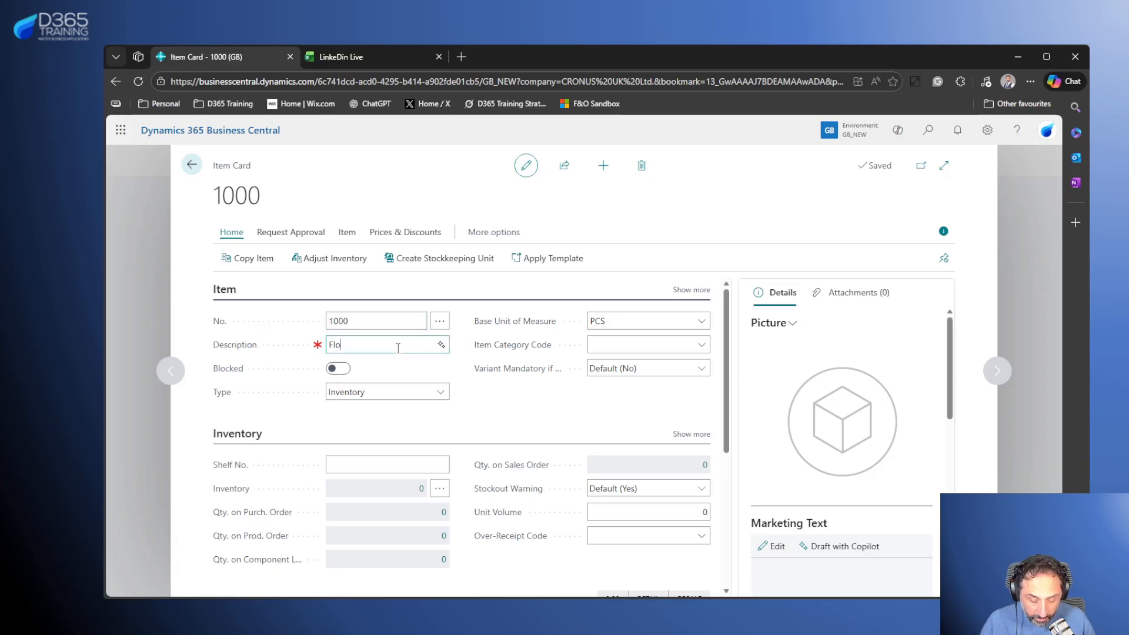
text(ur 00)
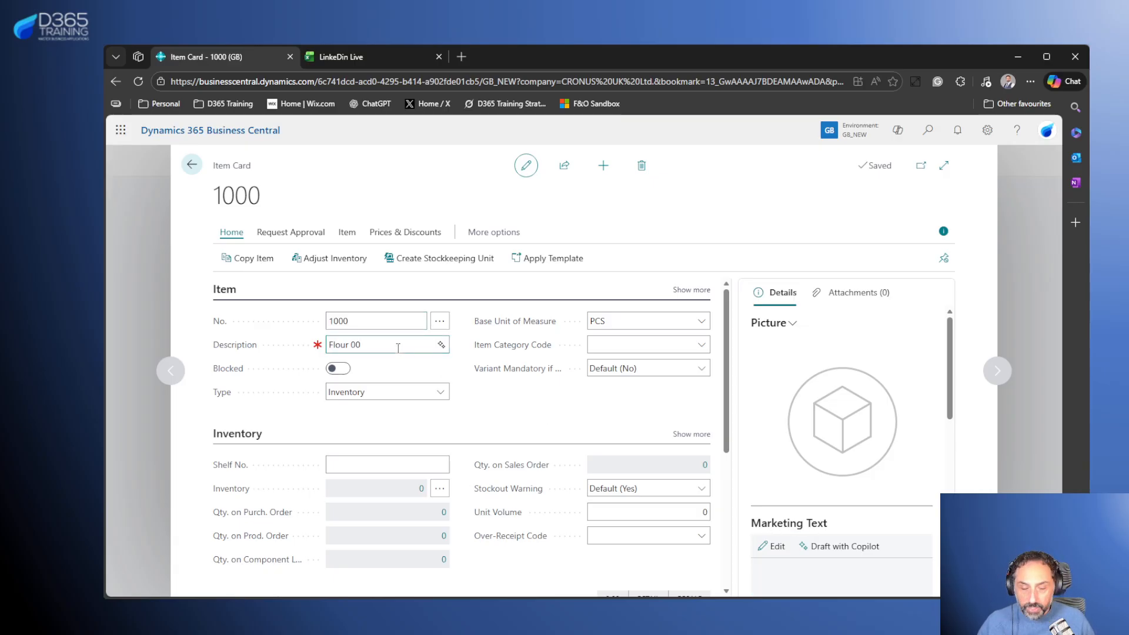
text( Or)
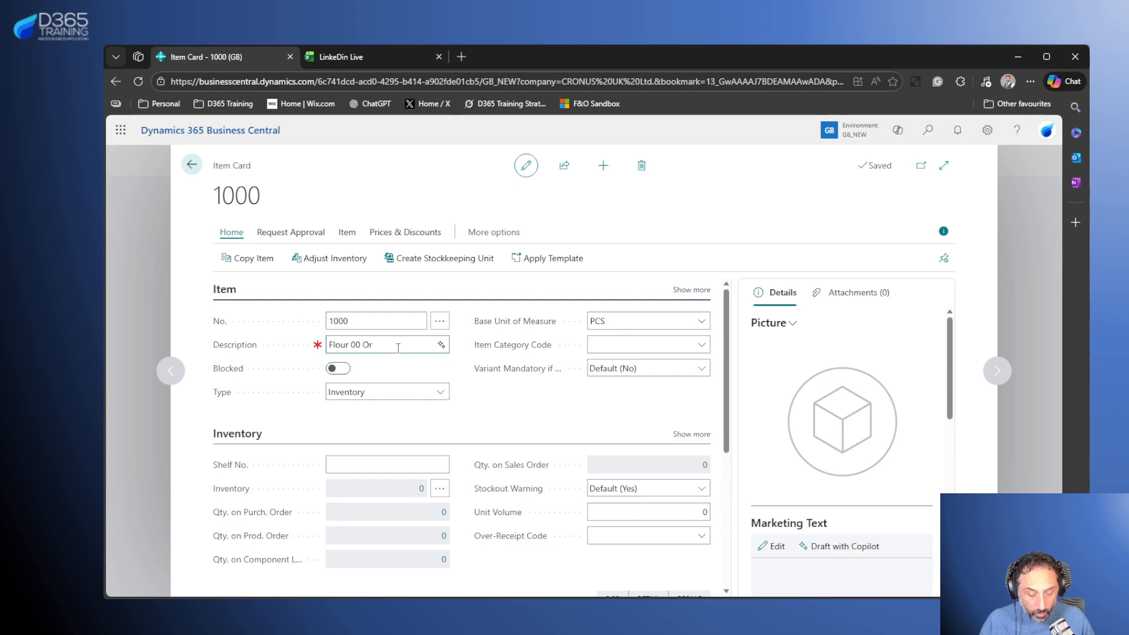
text(ganic)
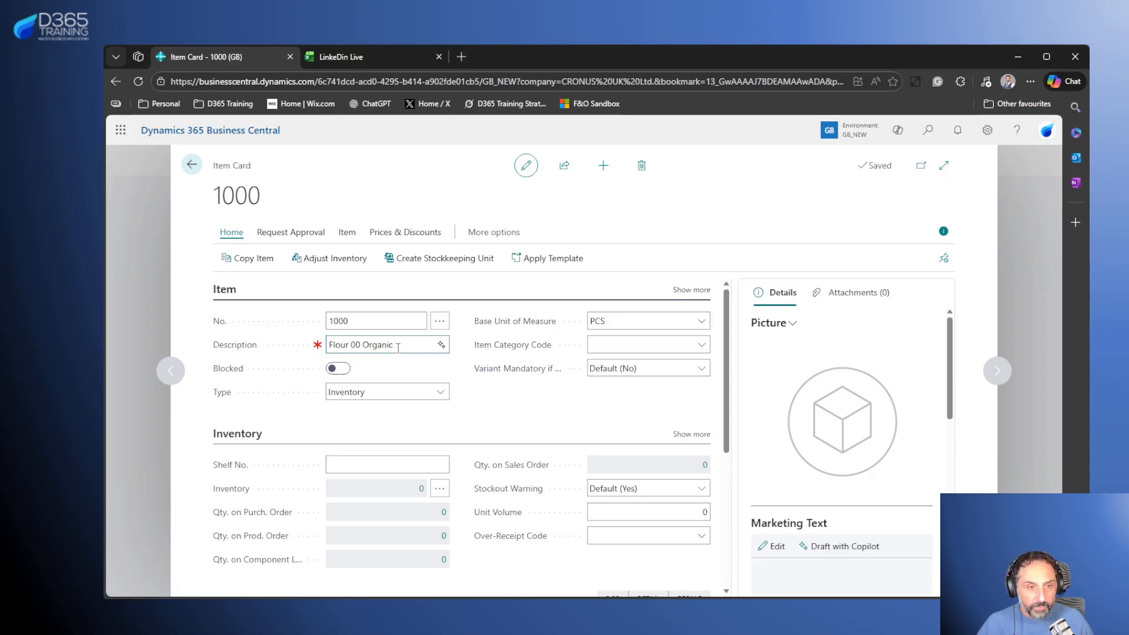
text( 30)
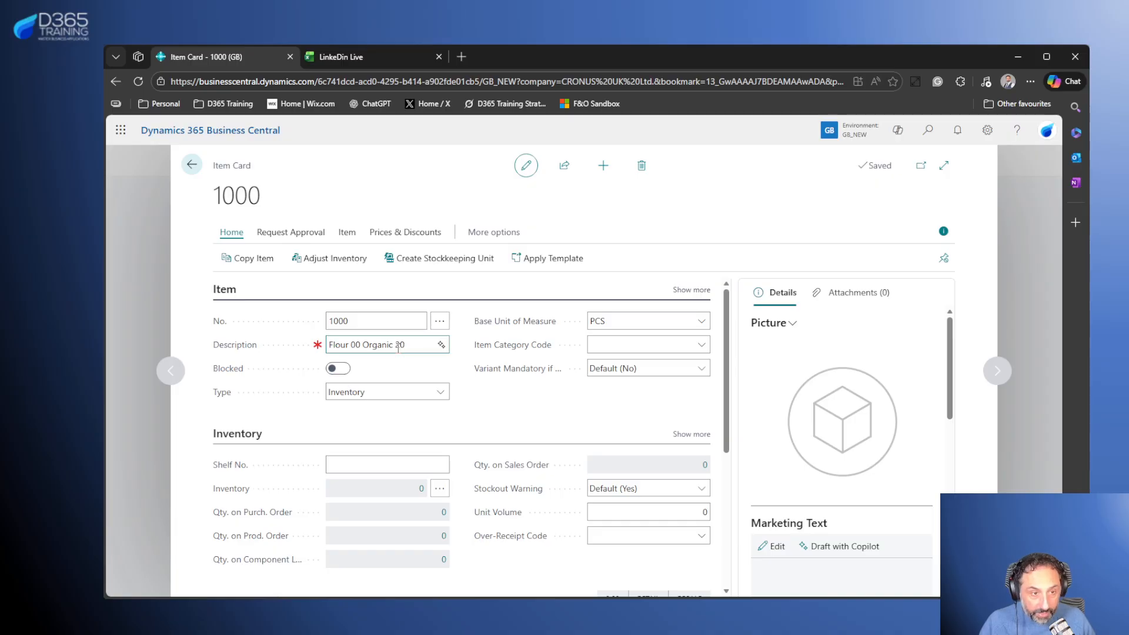
text(Kg)
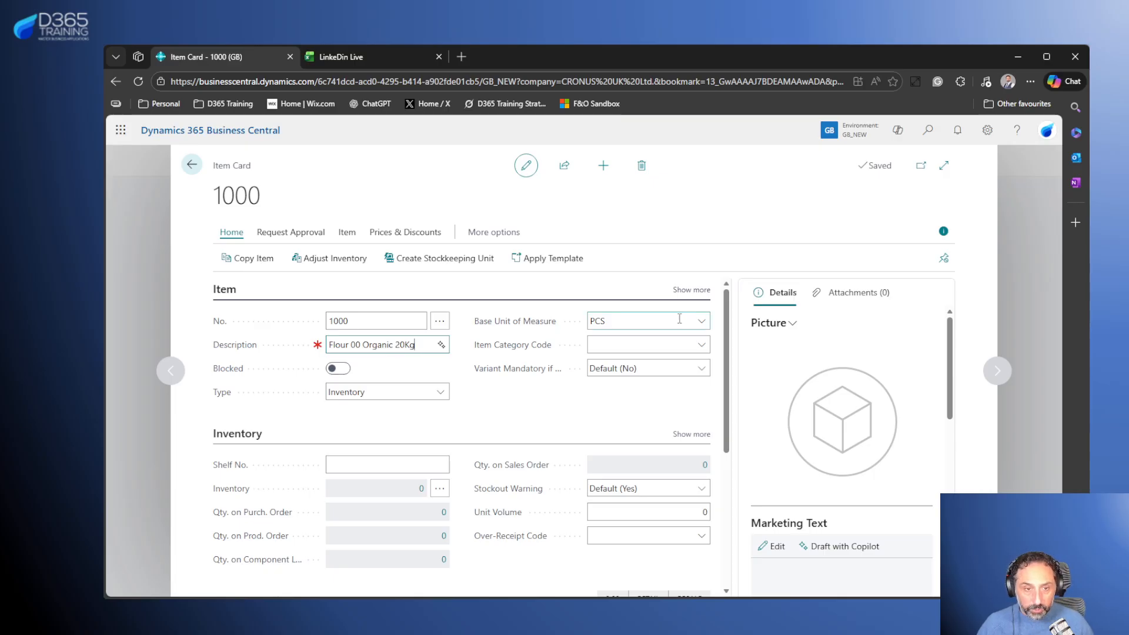
- Set the flour item's base unit of measure to BAG
click(701, 321)
scroll(705, 393, up, 5)
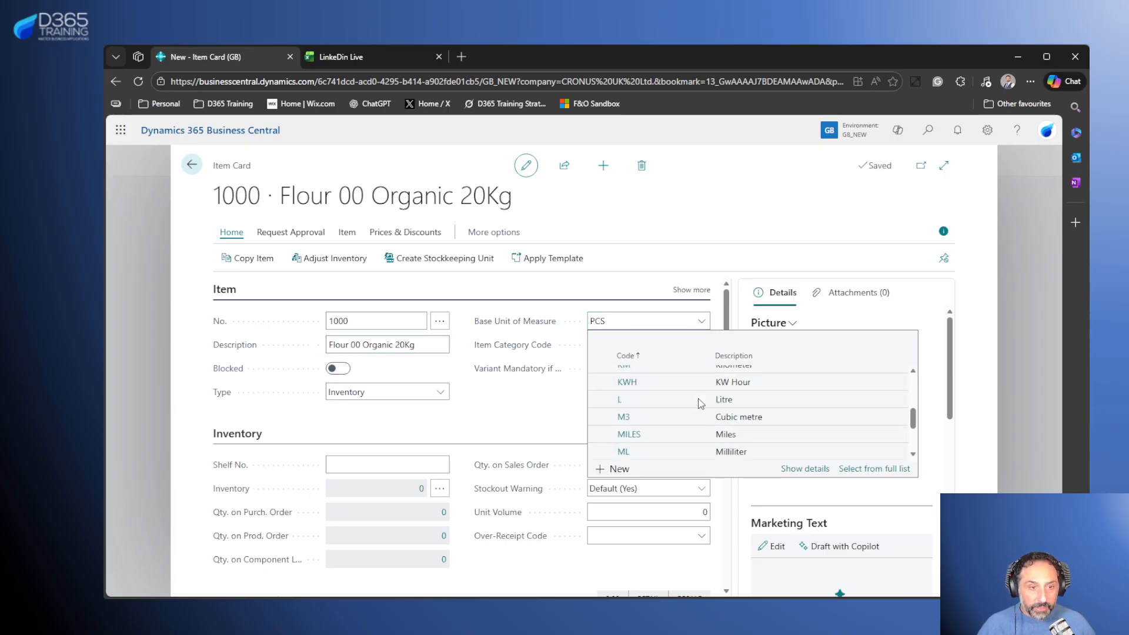
scroll(676, 412, up, 3)
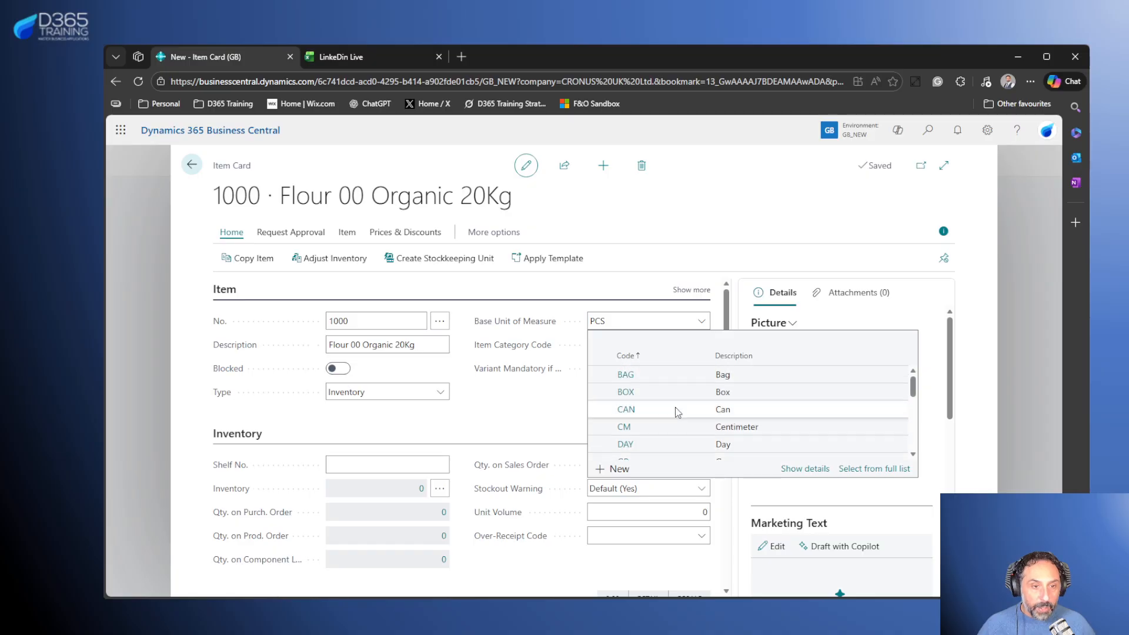
click(651, 379)
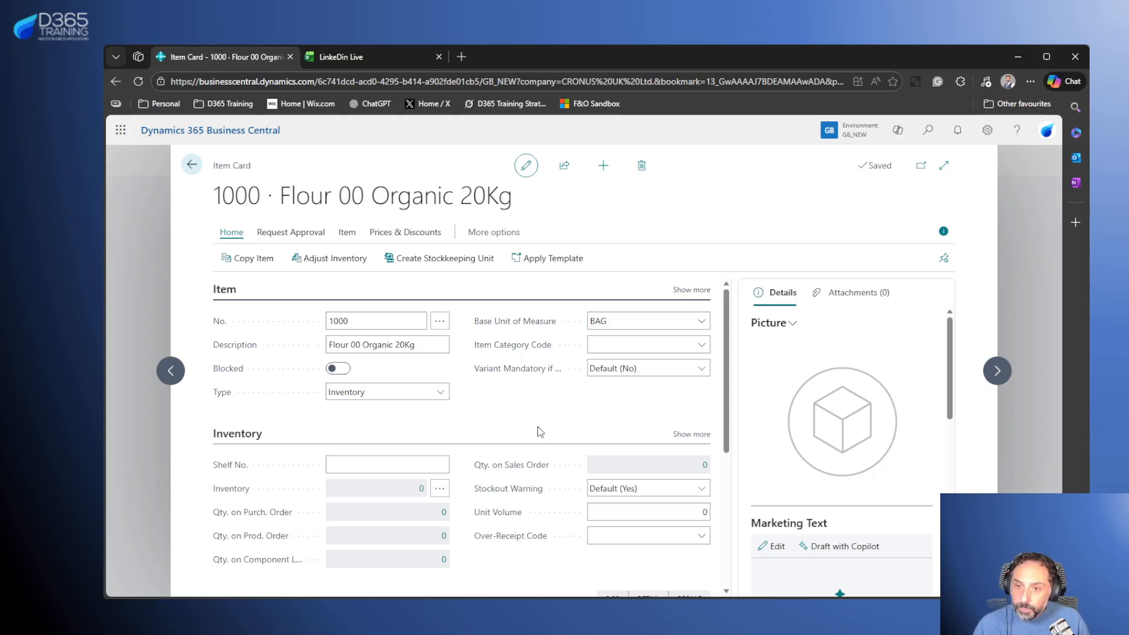
- In the item's full costs and posting details, set the general product and inventory posting groups to RAW MAT and the VAT product posting group to NO VAT
scroll(538, 426, down, 4)
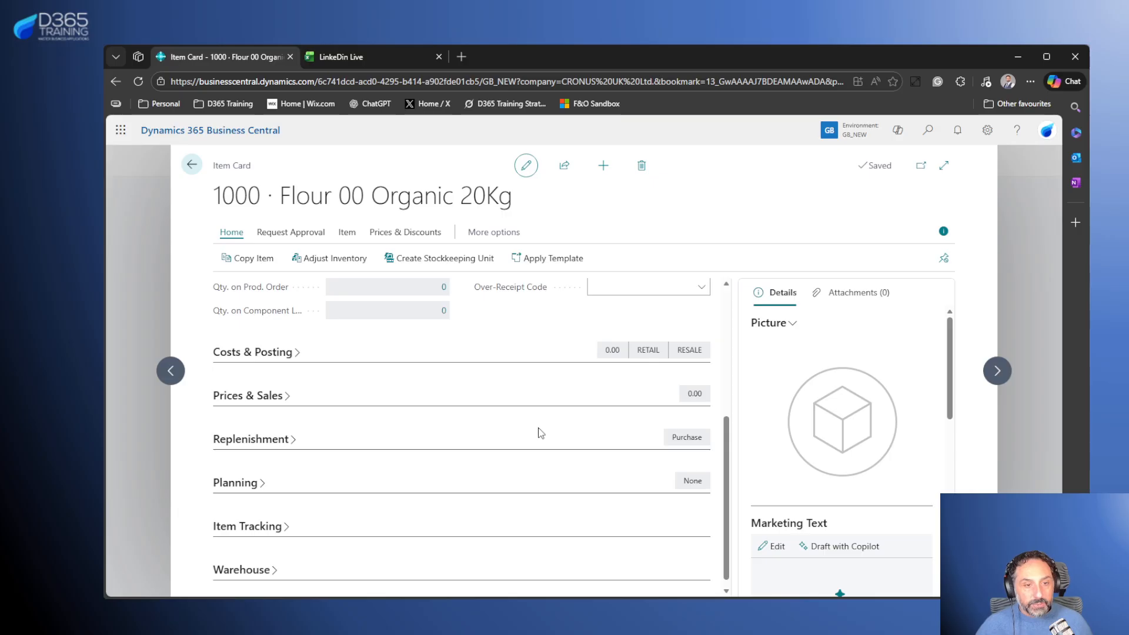
click(275, 353)
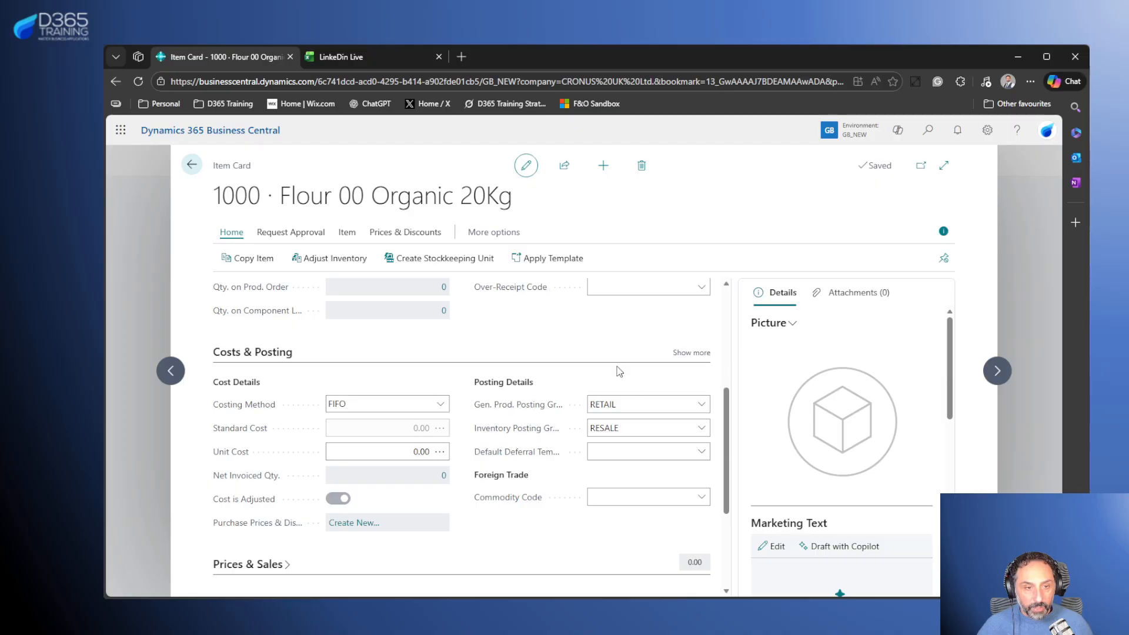
click(682, 353)
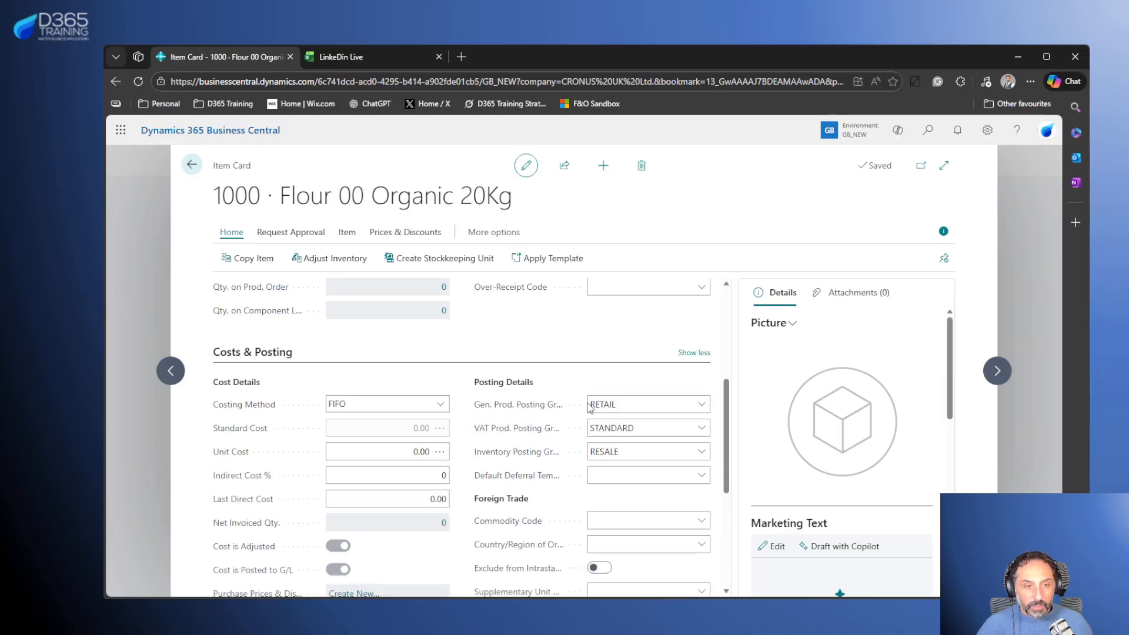
click(702, 406)
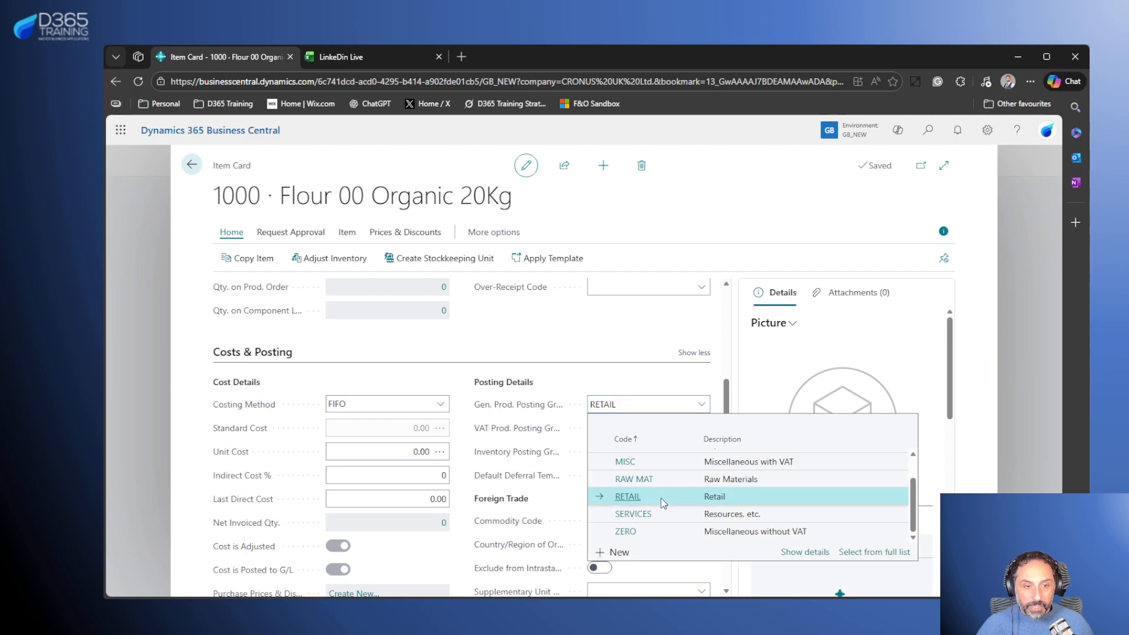
click(662, 479)
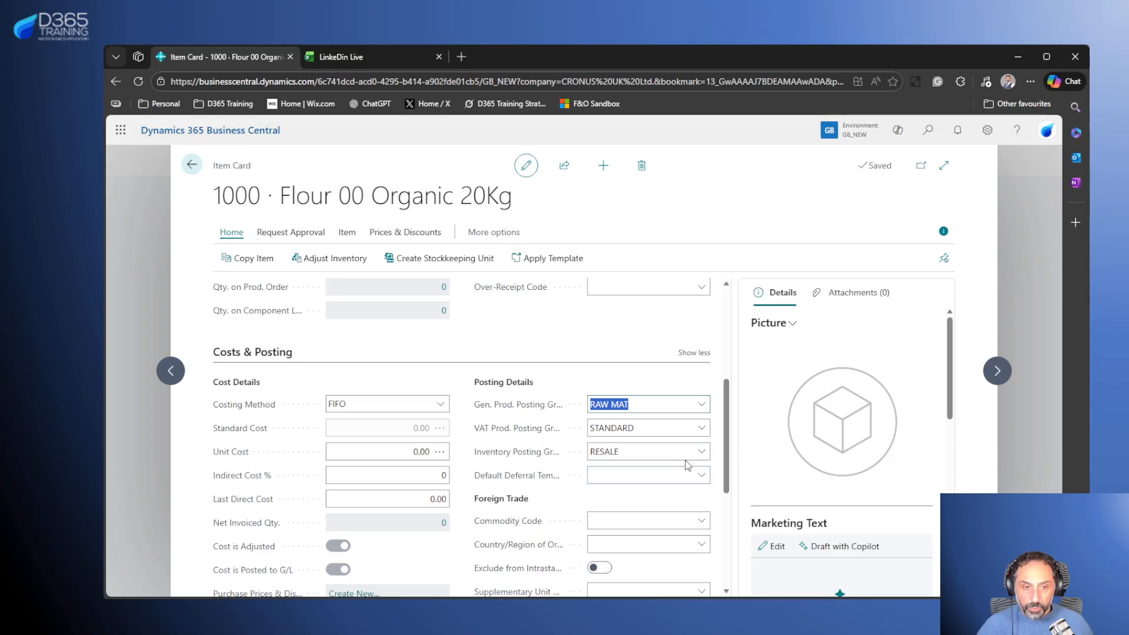
click(701, 452)
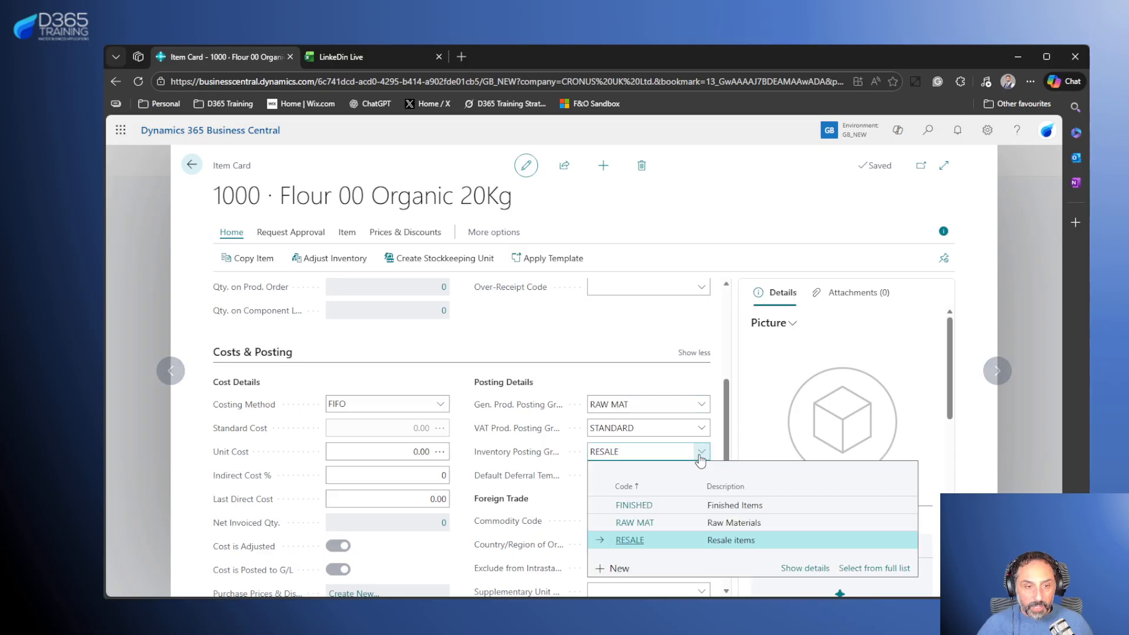
click(679, 524)
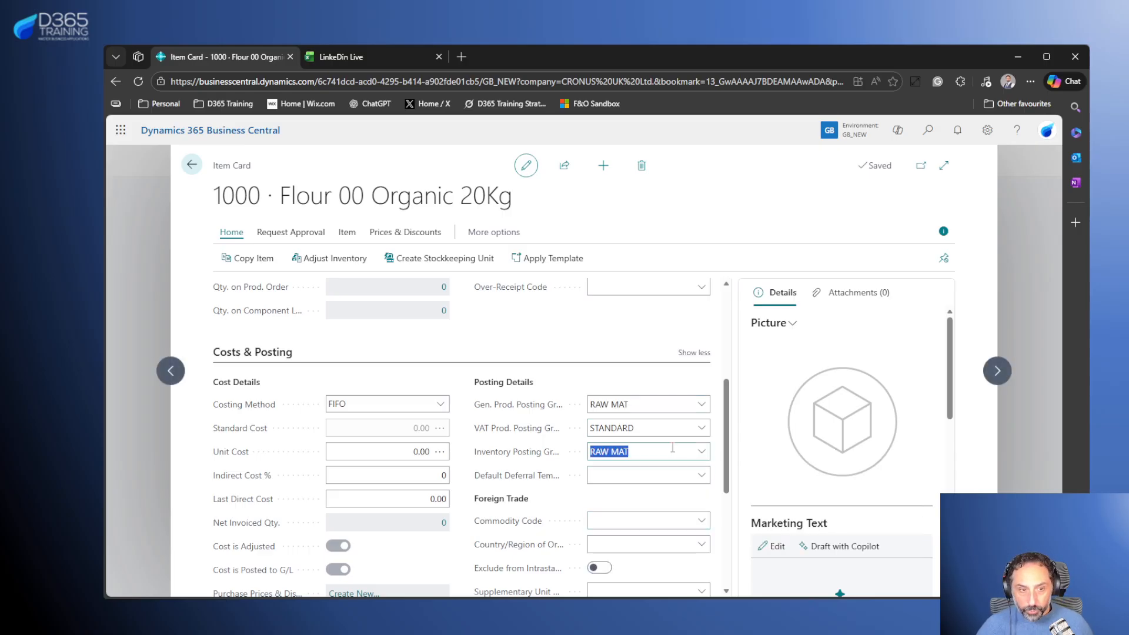
click(702, 427)
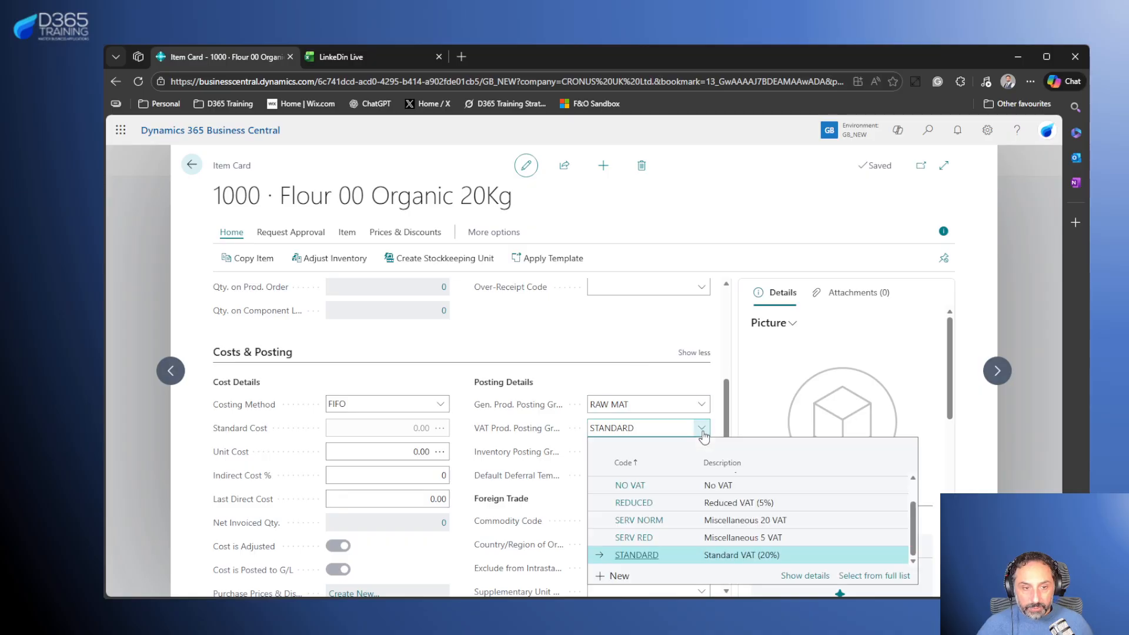
click(692, 484)
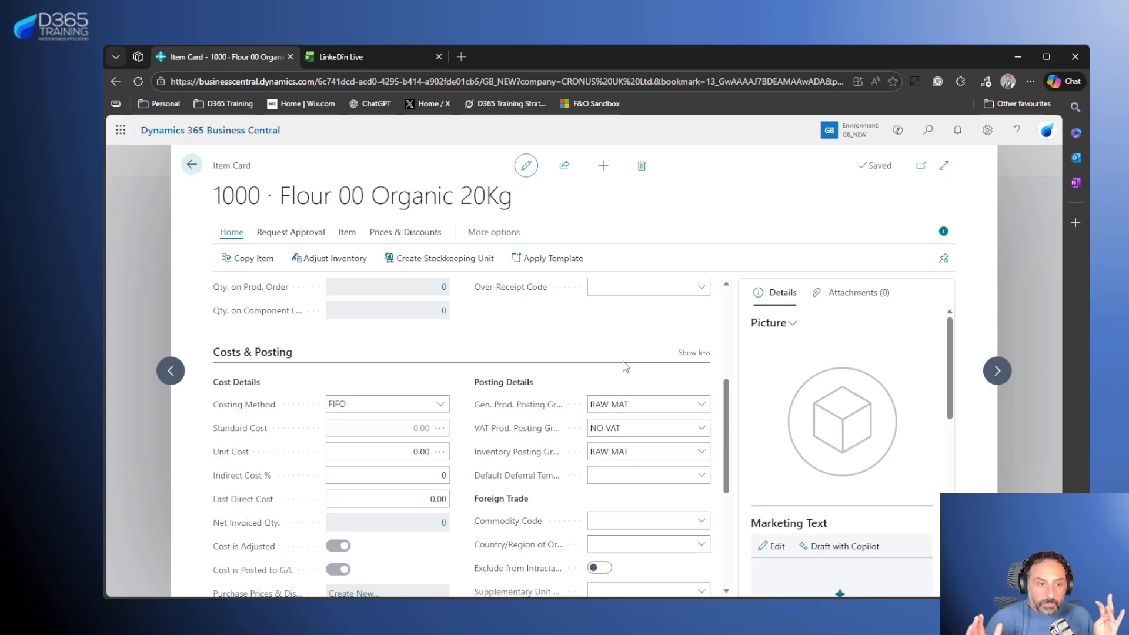
- Set the flour item's unit cost to 40
click(404, 453)
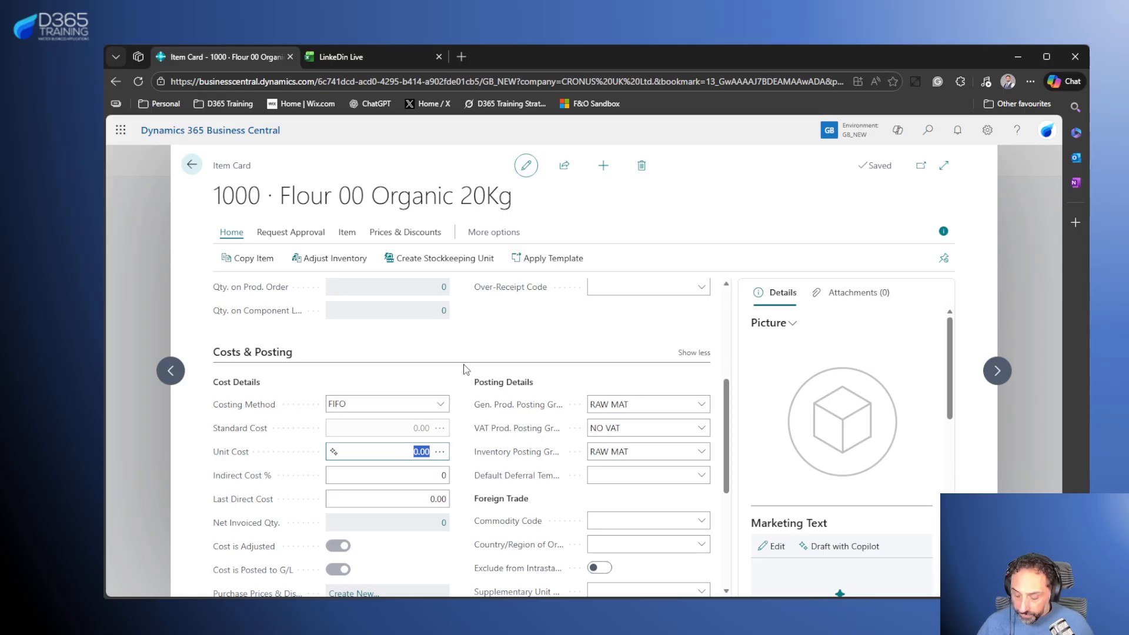
text(40)
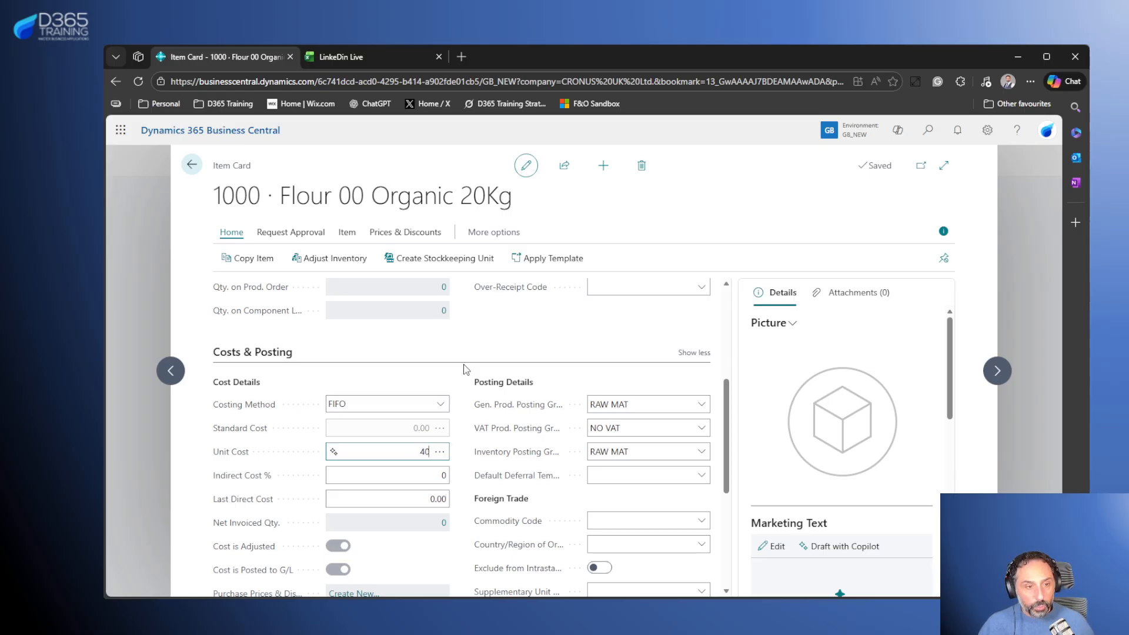
click(465, 337)
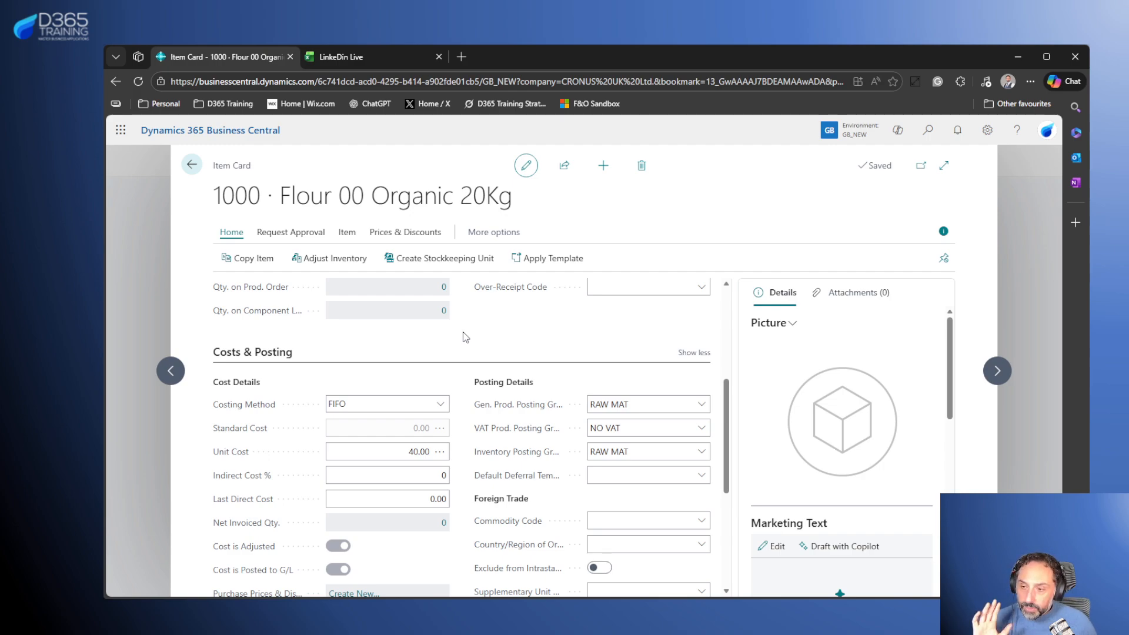
scroll(498, 435, down, 3)
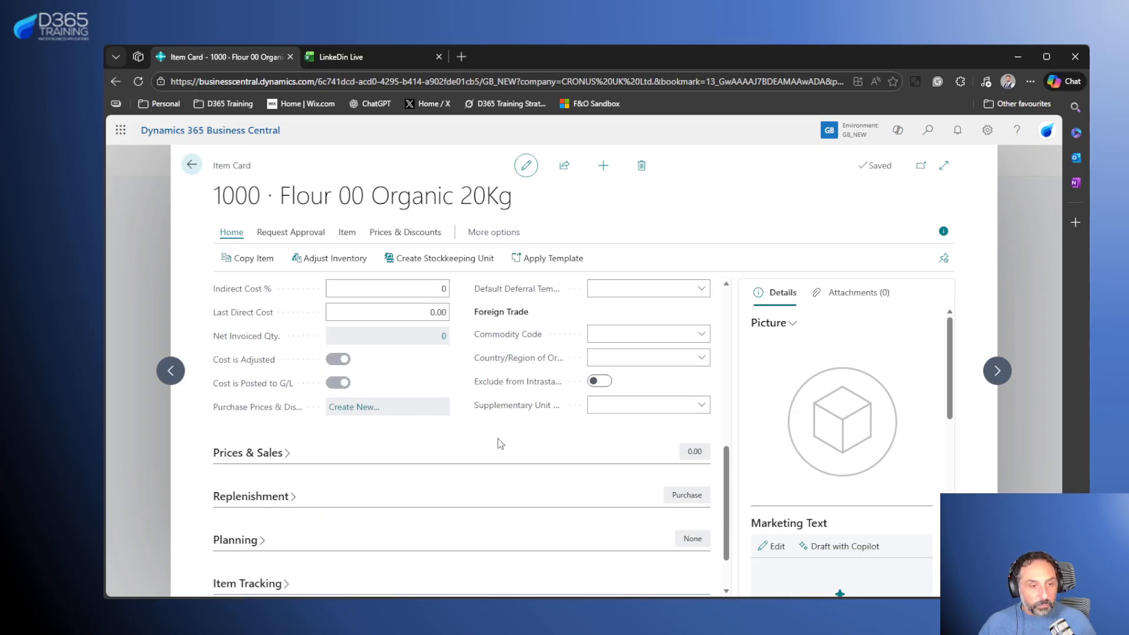
- In the flour item's replenishment details, assign Wide World Importers as the vendor
scroll(496, 444, down, 1)
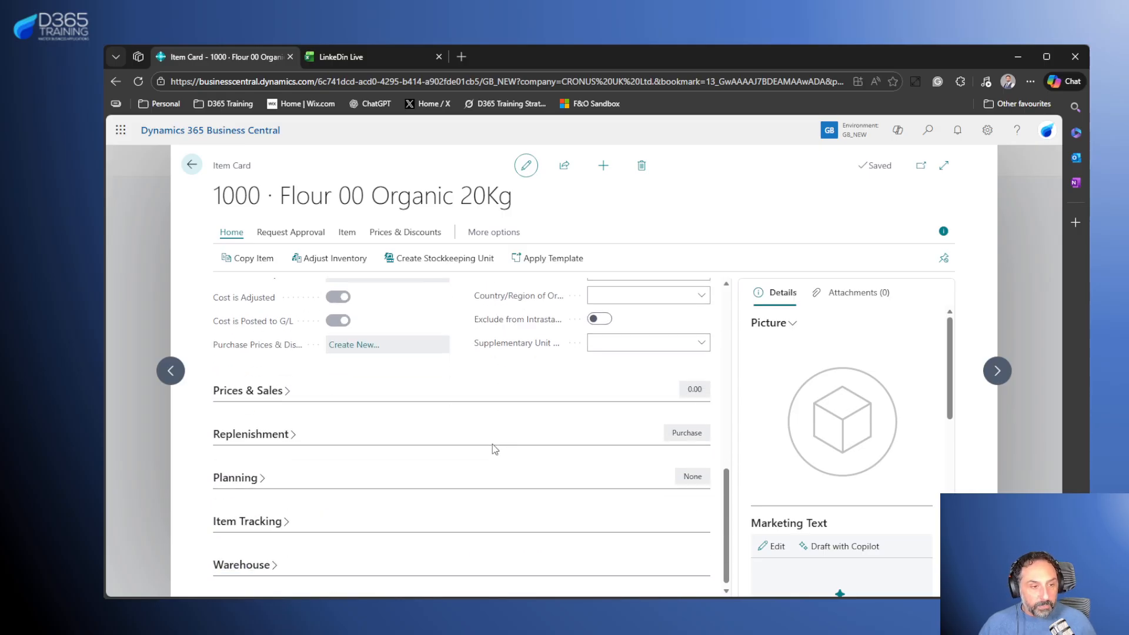
click(274, 435)
click(372, 387)
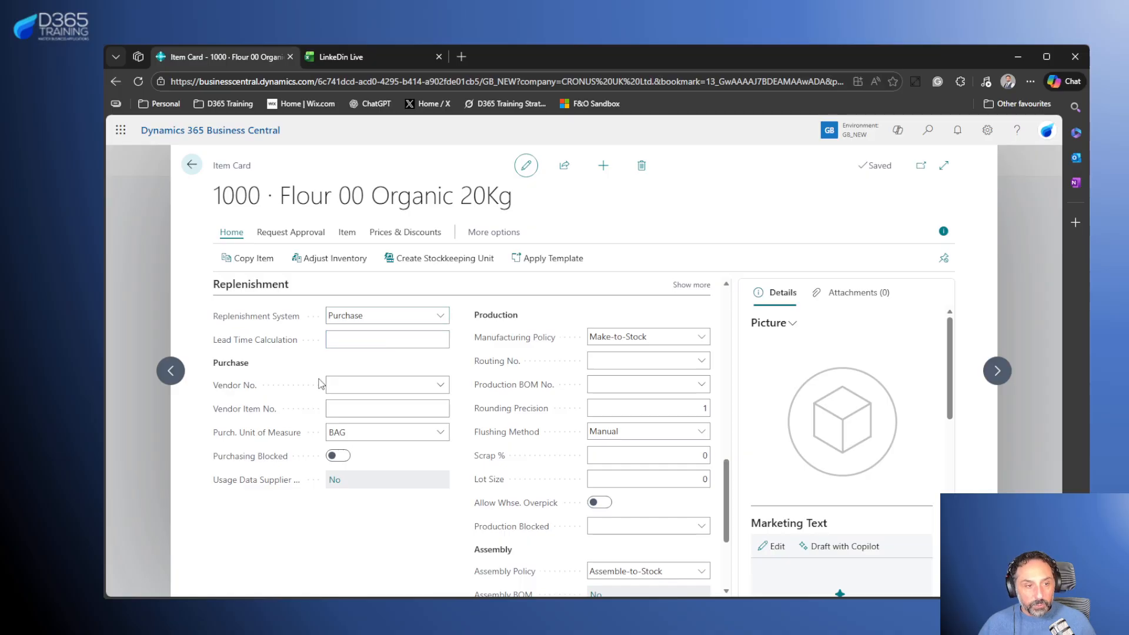
click(440, 385)
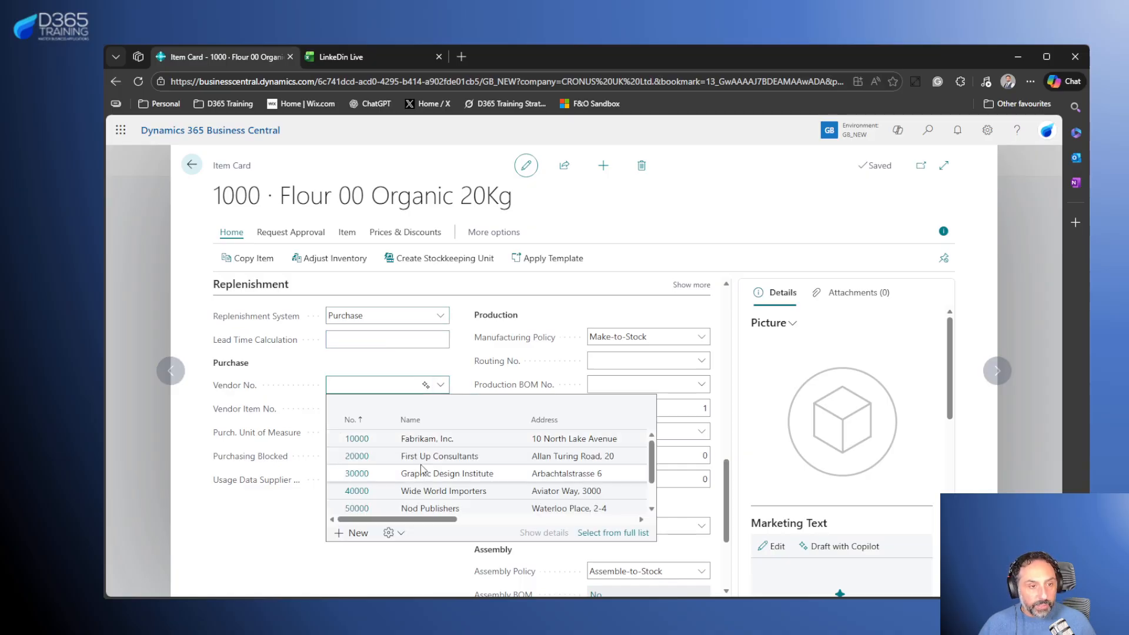
click(471, 491)
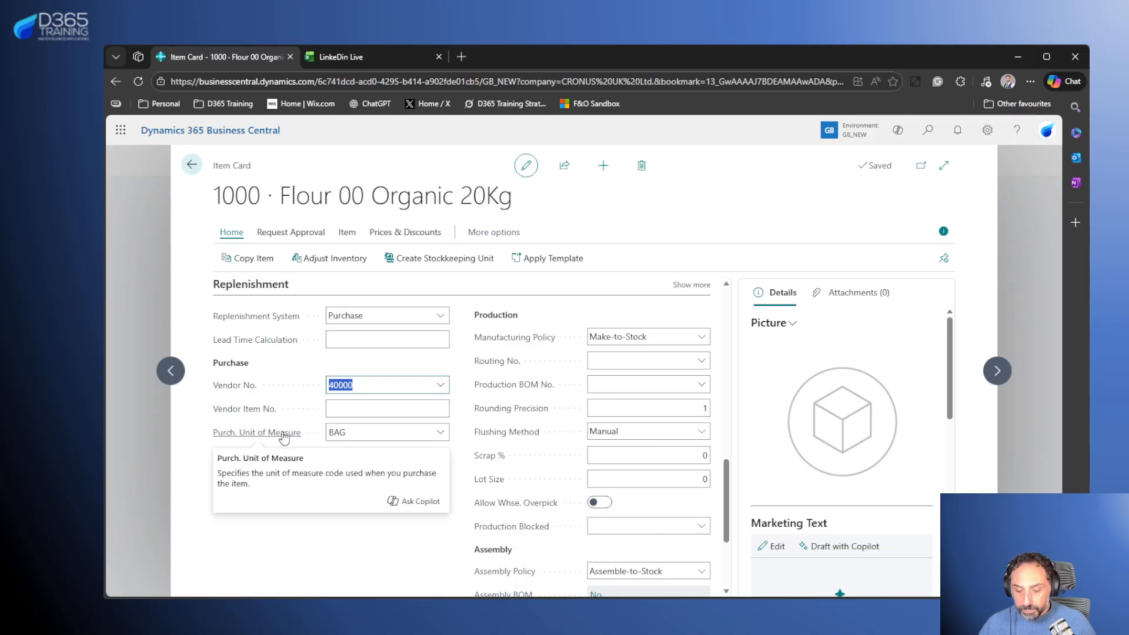
- Check the flour item's base unit of measure, then clear its purchase unit of measure
scroll(438, 456, up, 10)
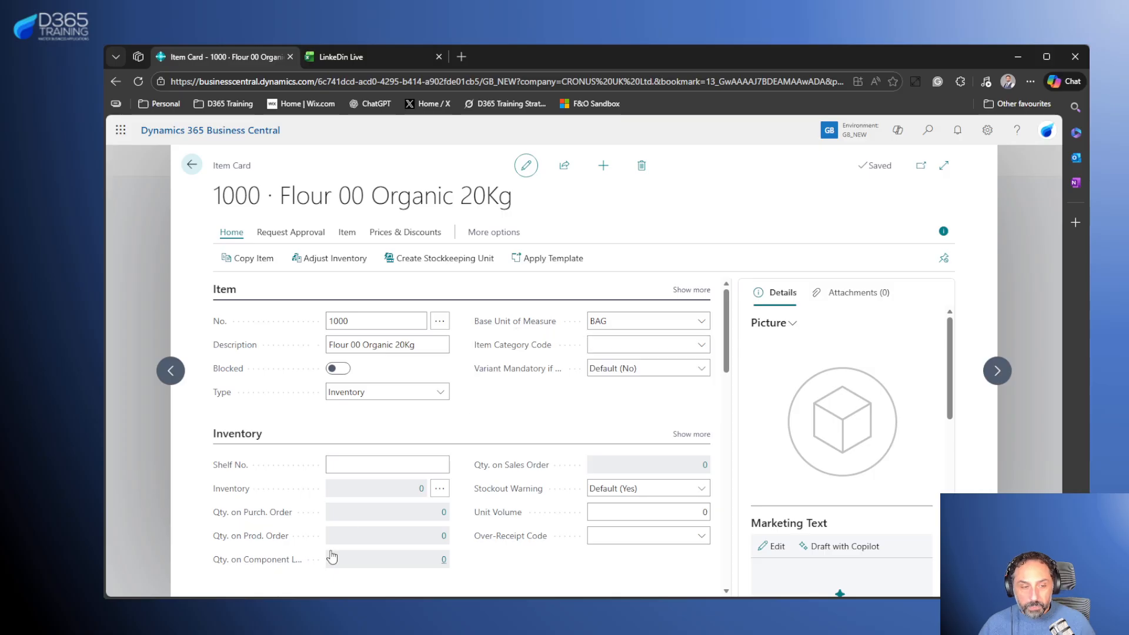
scroll(329, 552, down, 10)
scroll(330, 556, down, 4)
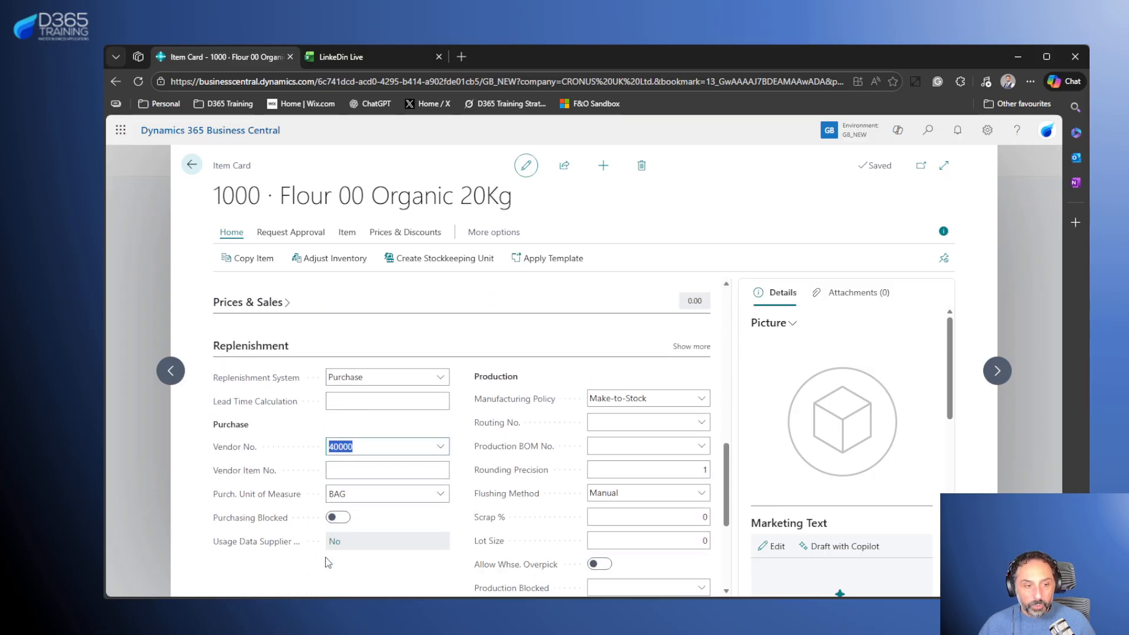
click(385, 395)
key(Delete)
click(393, 526)
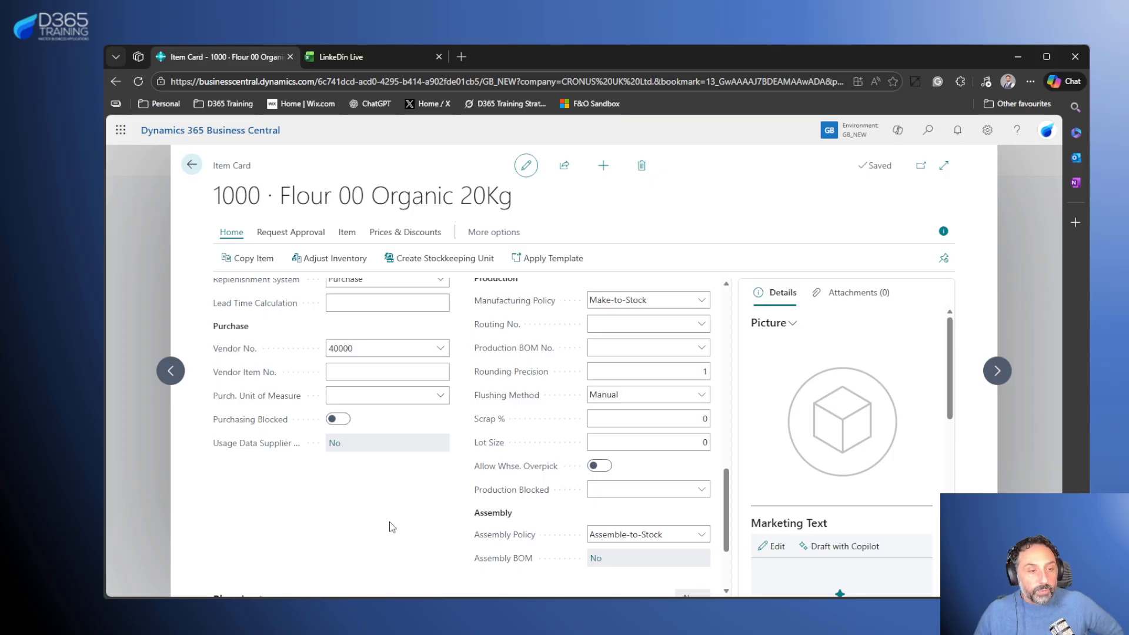
scroll(400, 509, up, 2)
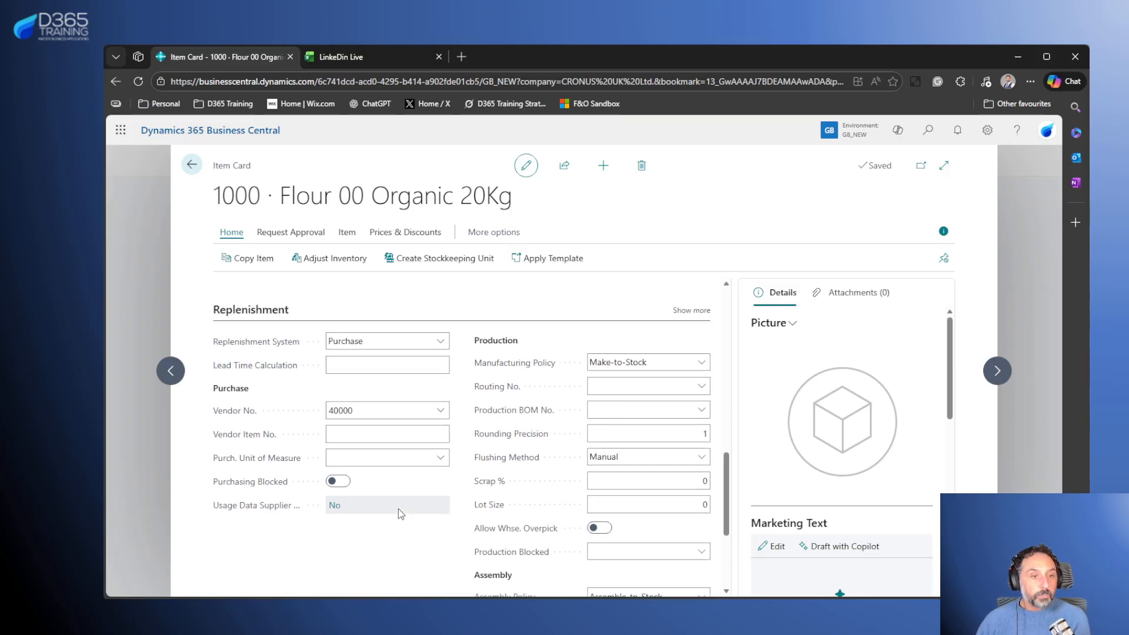
click(376, 447)
scroll(372, 428, up, 2)
- In the flour item's planning details, set the reordering policy to Fixed Reorder Qty
scroll(355, 436, down, 5)
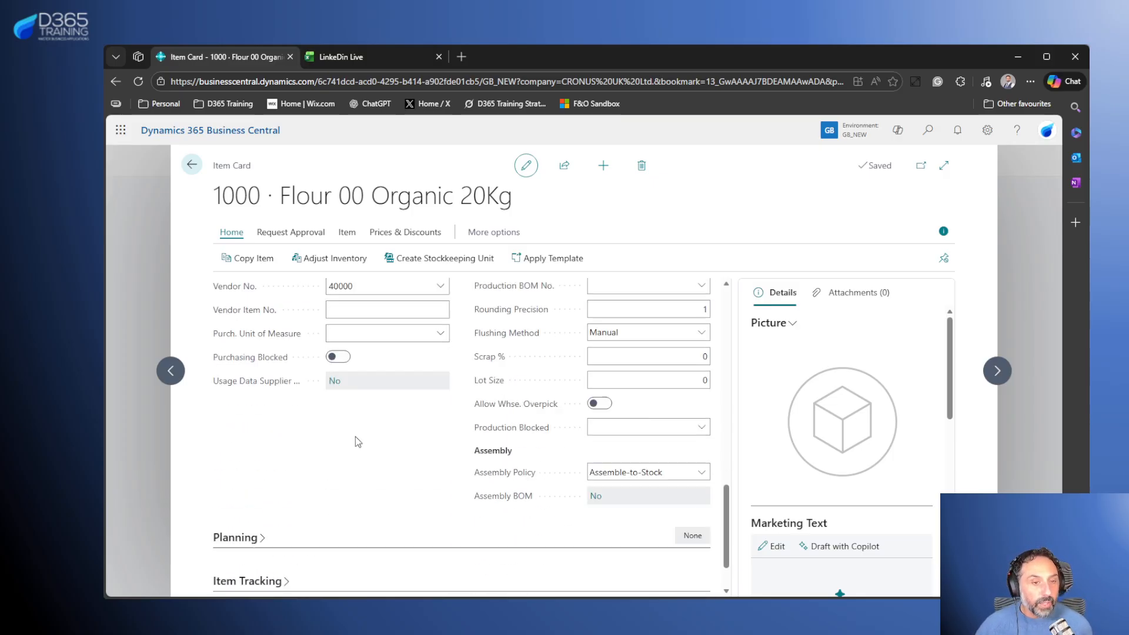
click(239, 474)
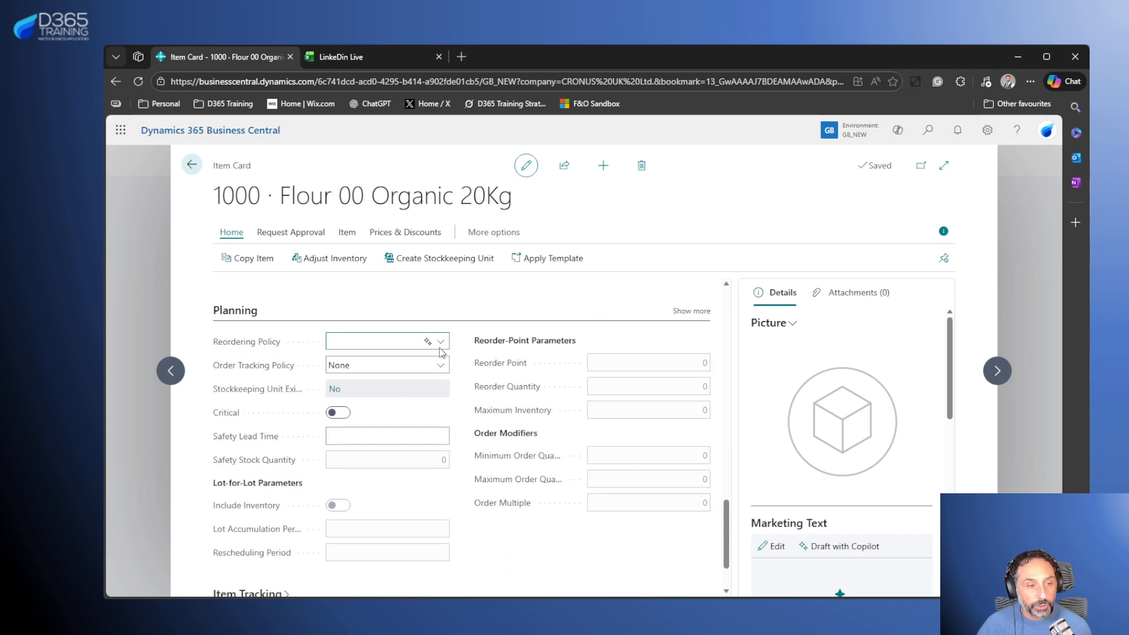
click(386, 378)
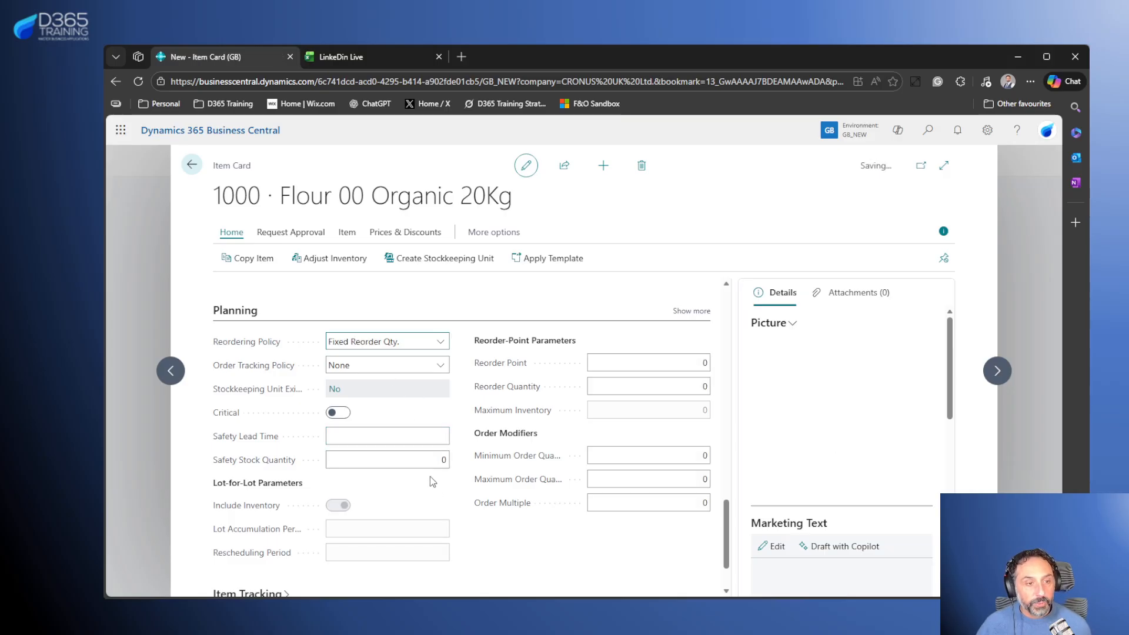
click(290, 464)
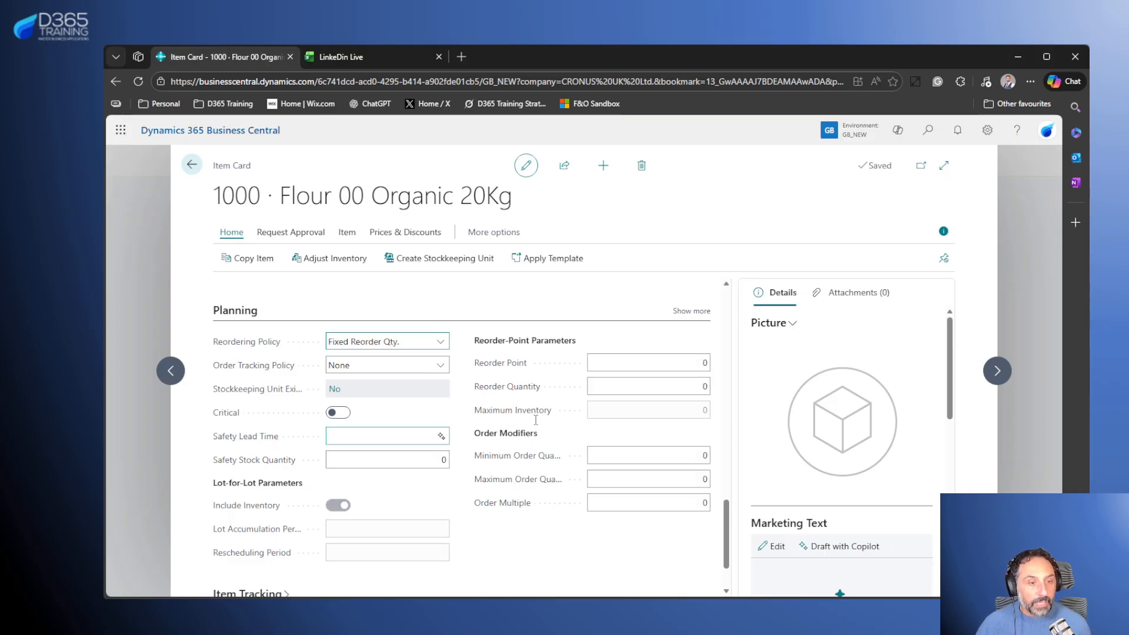
- Set the flour item's reorder point to 20 and its reorder quantity to 60
click(689, 365)
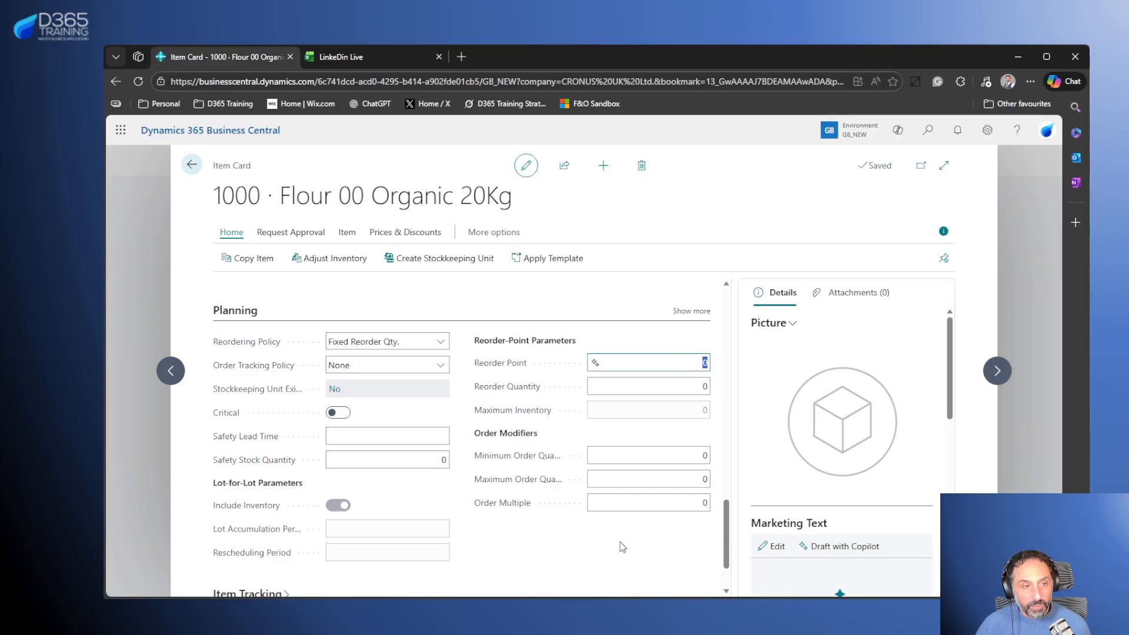
text(20)
click(670, 388)
text(60)
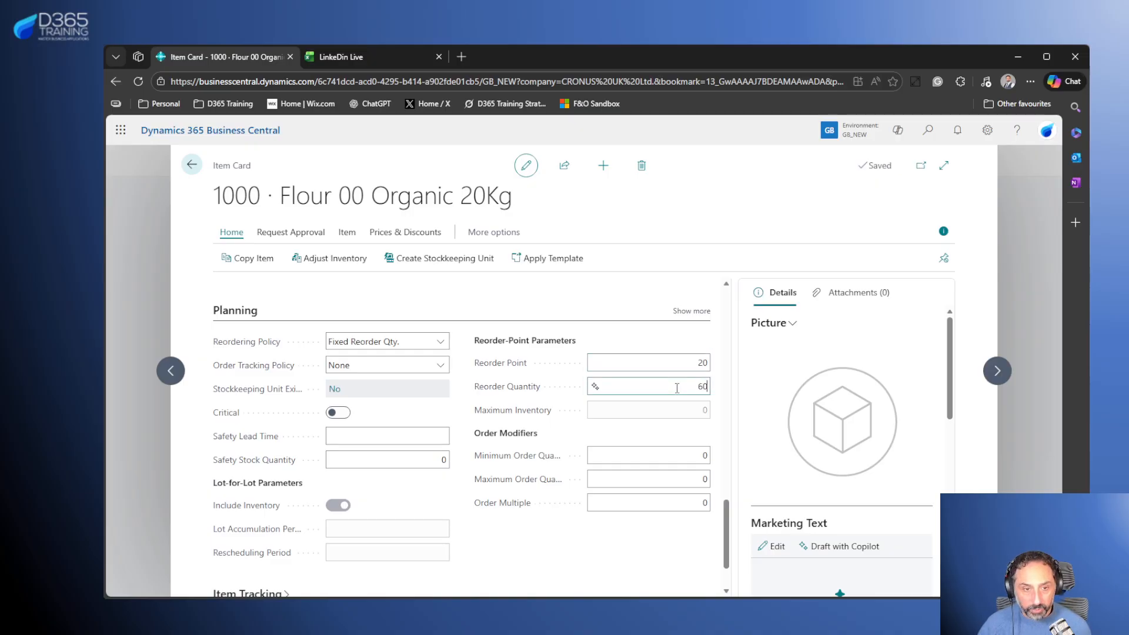
click(540, 553)
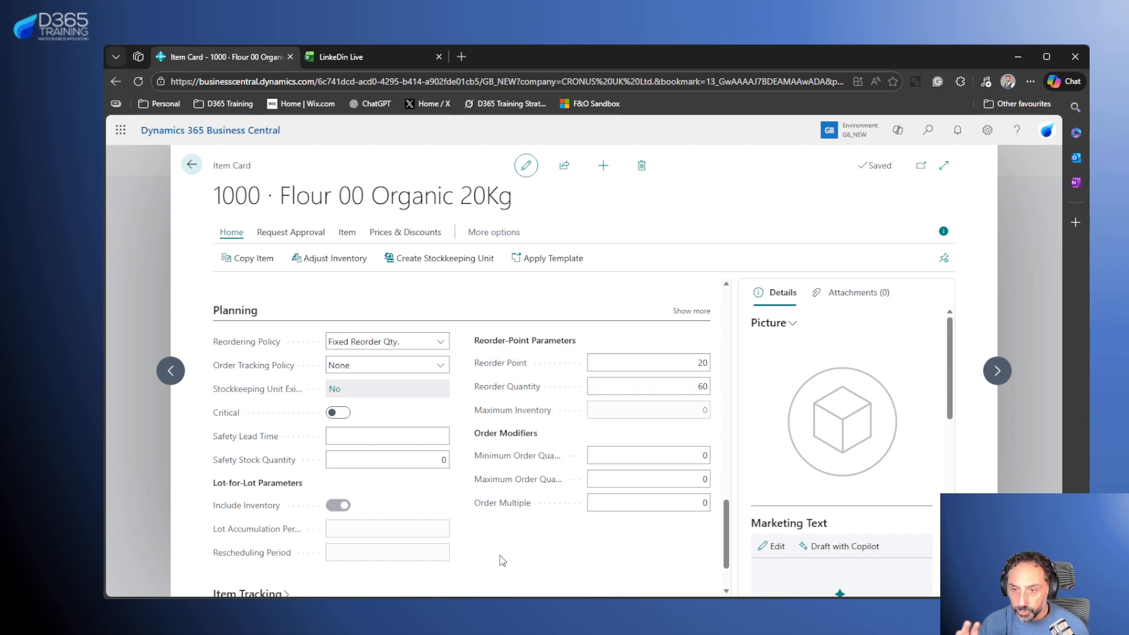
- Create another new item from the ITEM template
mouse_move(264, 194)
mouse_down()
mouse_move(213, 199)
mouse_move(244, 201)
mouse_up()
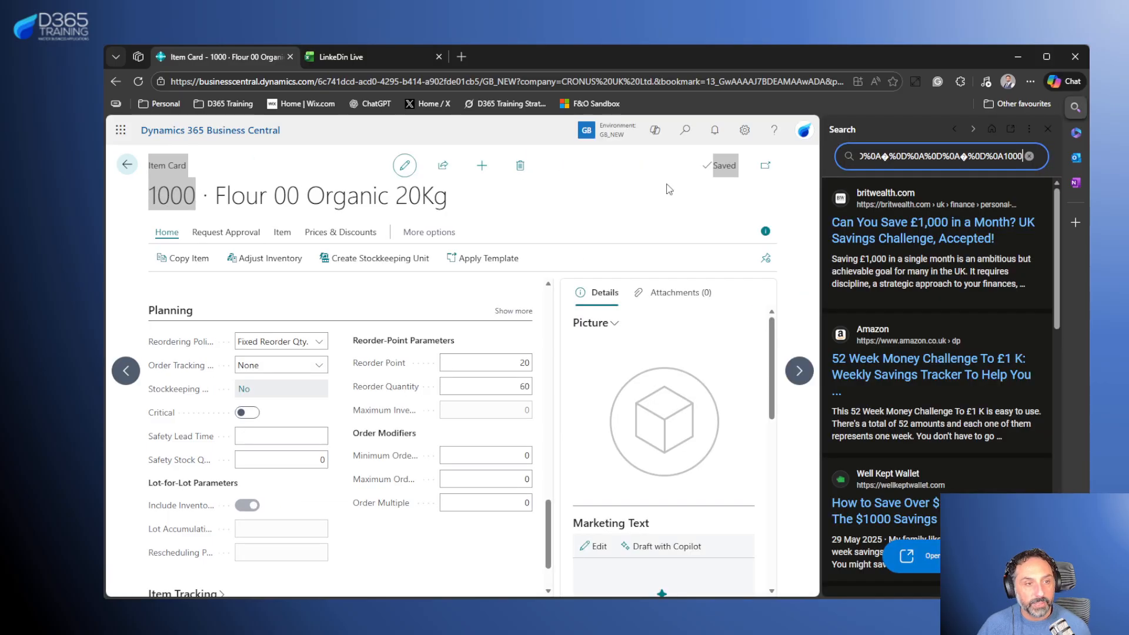
click(1048, 129)
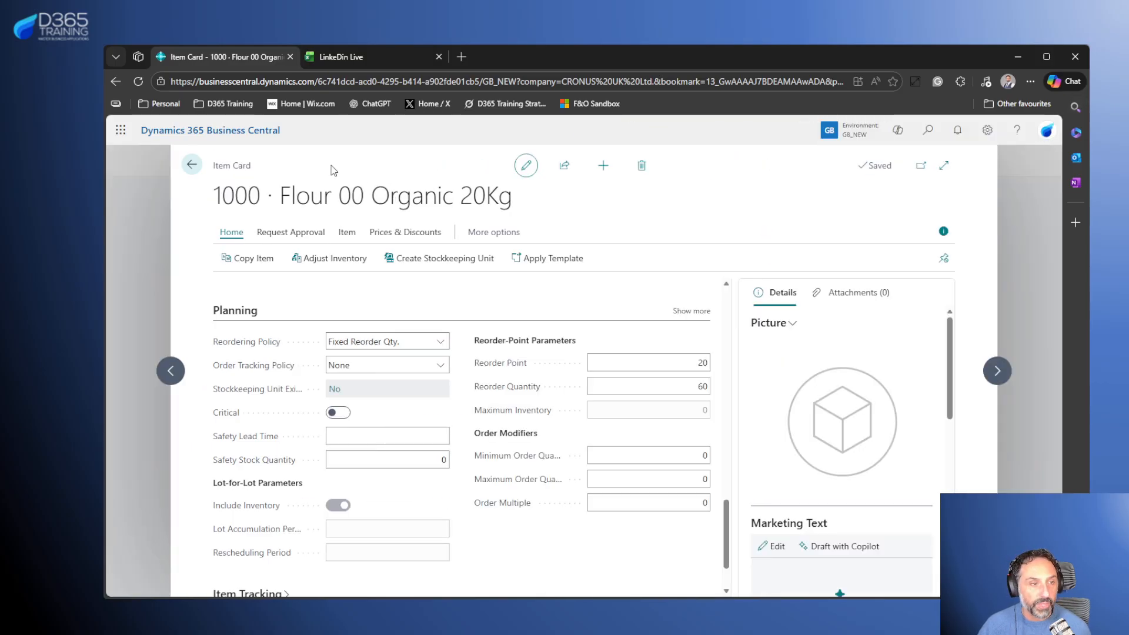
click(604, 168)
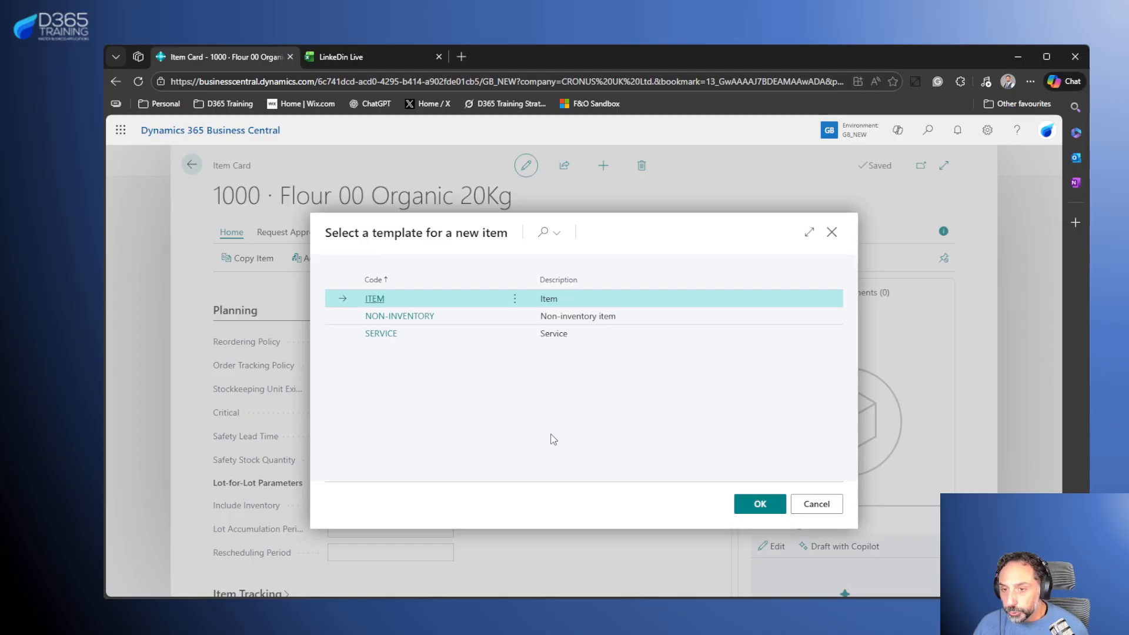
click(758, 503)
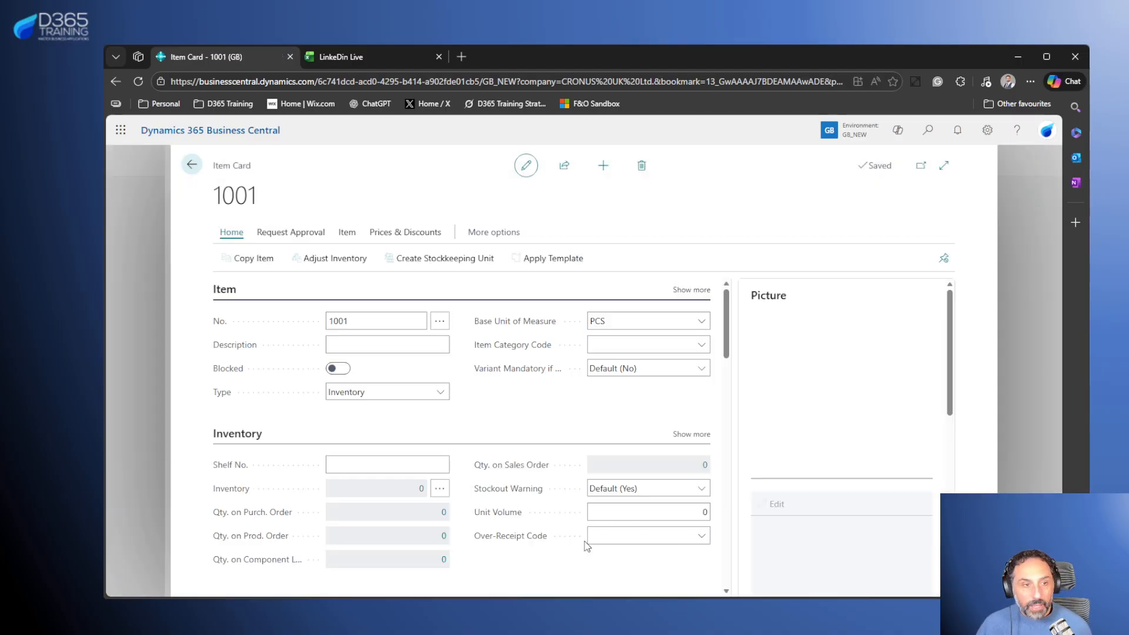
- Switch to the LinkedIn Live workbook and review the use and replenishment of the raw material and finished goods rows
click(365, 57)
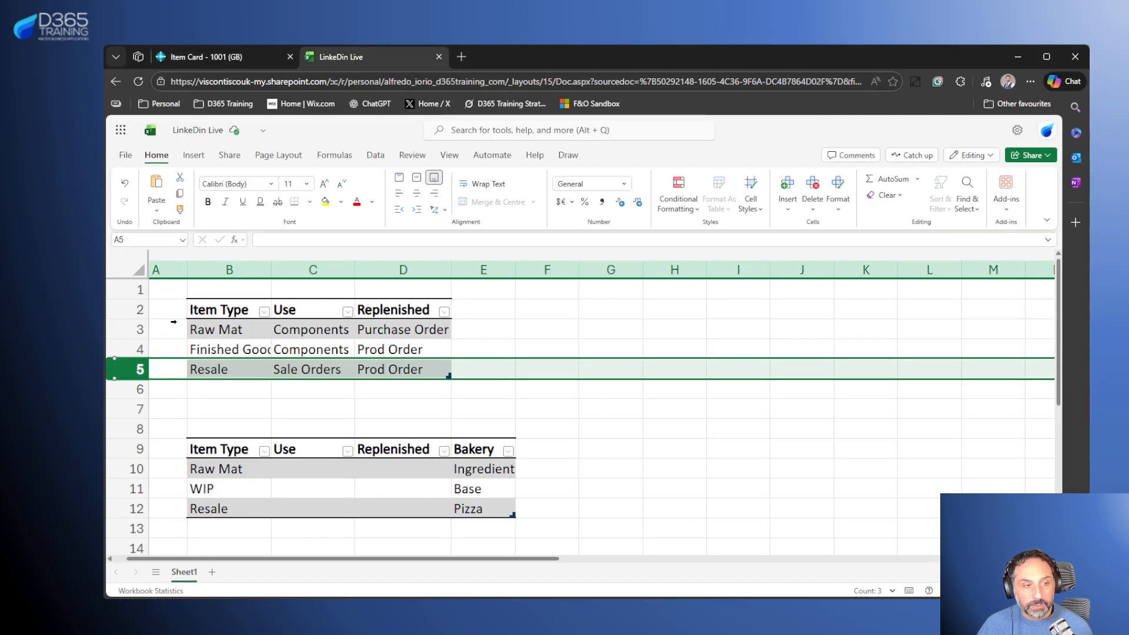
click(127, 329)
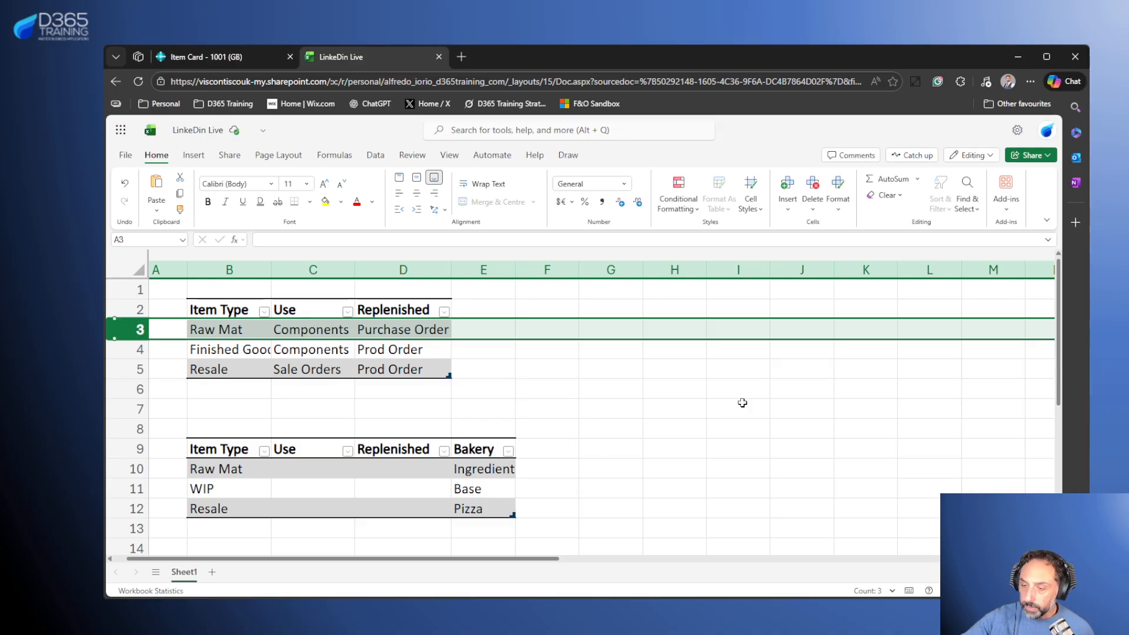
click(136, 349)
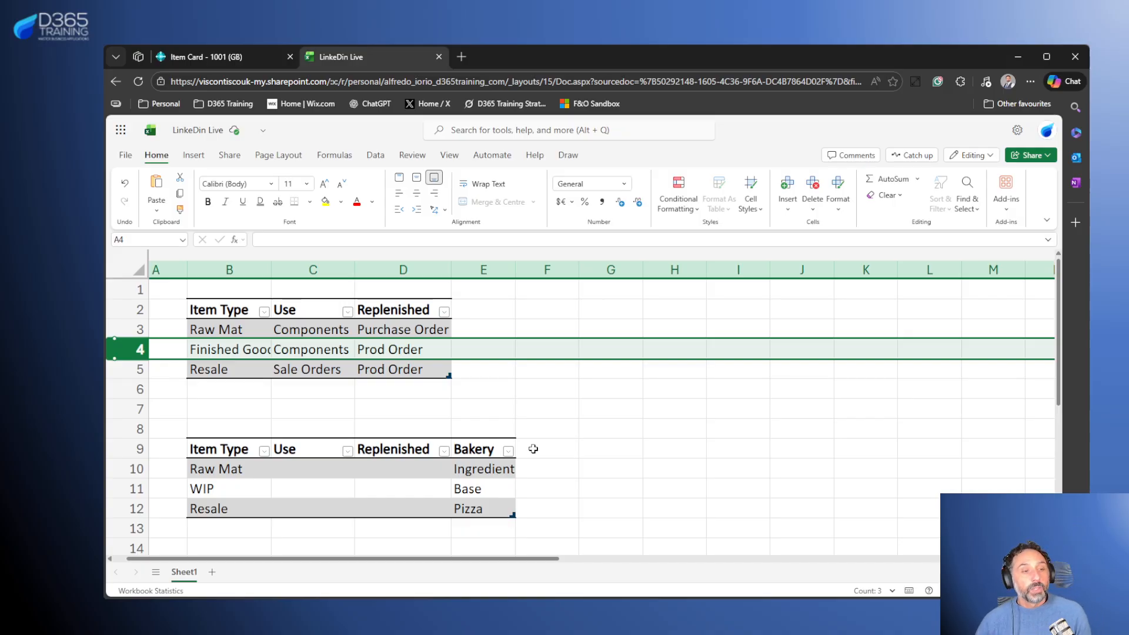
- Switch back to Business Central and describe the new item as "Pizza Base Organic", keeping PCS as its base unit of measure
click(229, 63)
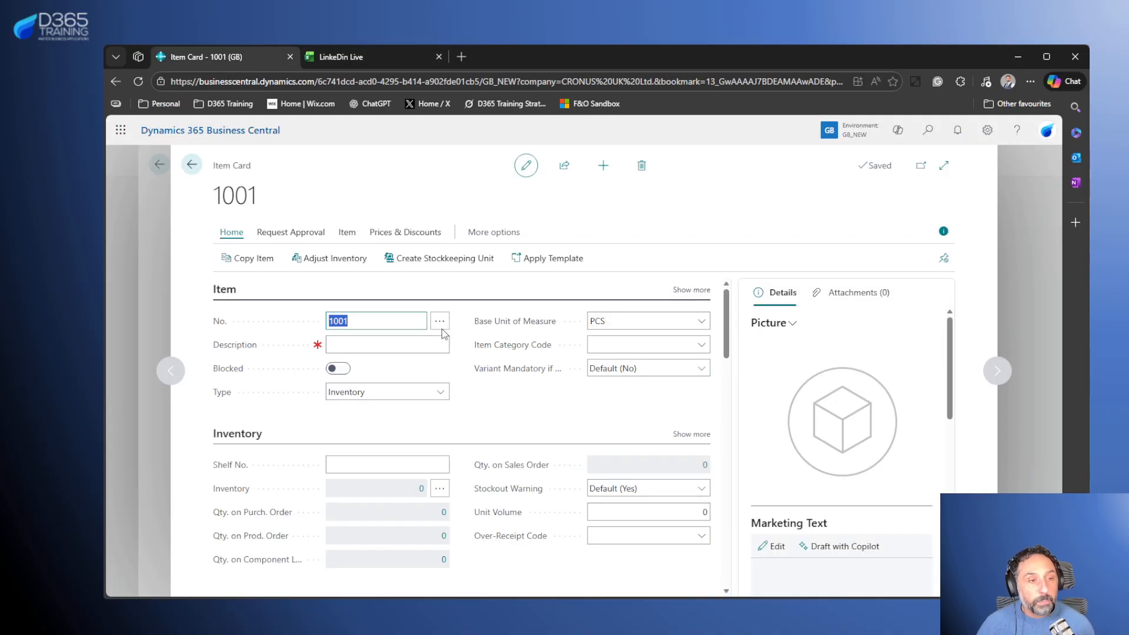
click(408, 345)
text(PO)
key(BackSpace)
text(izza Base)
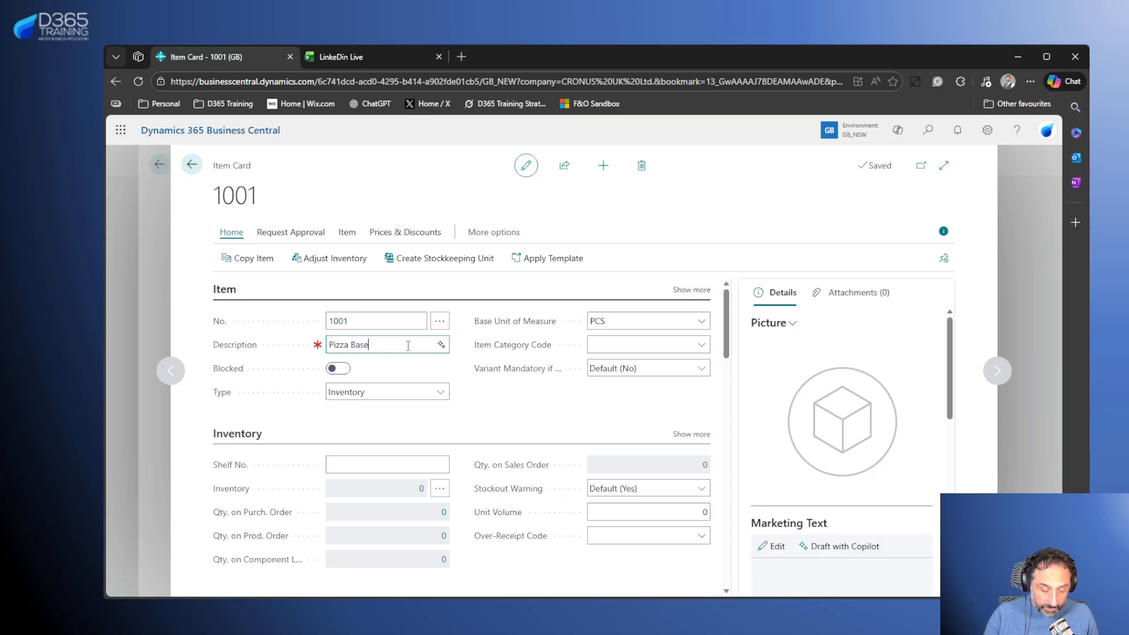
text( Organic)
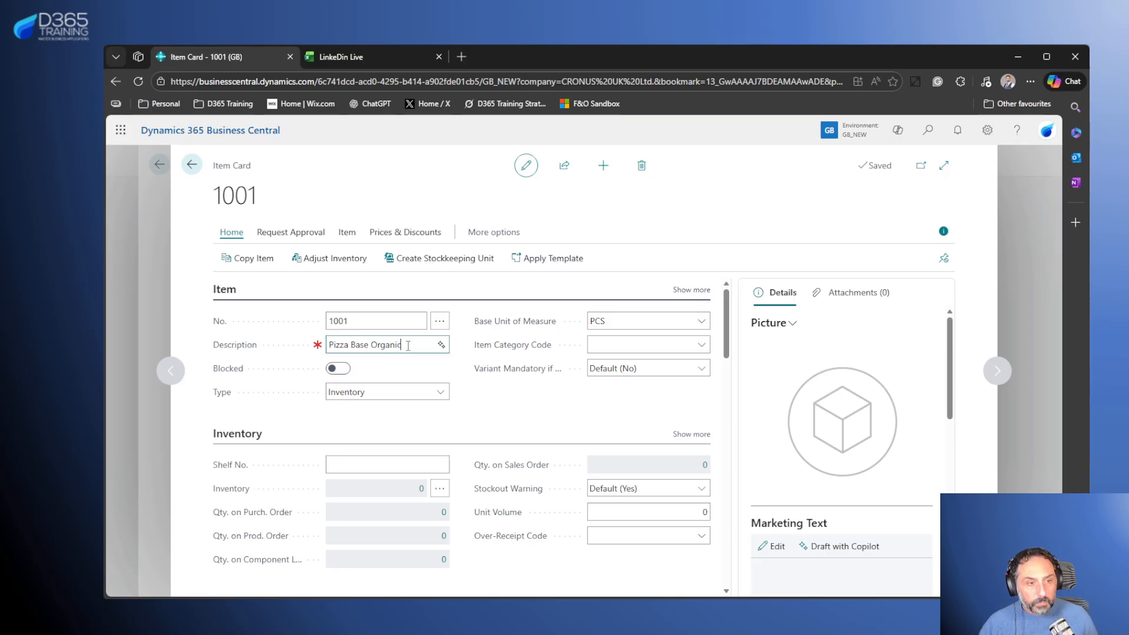
click(702, 321)
click(701, 323)
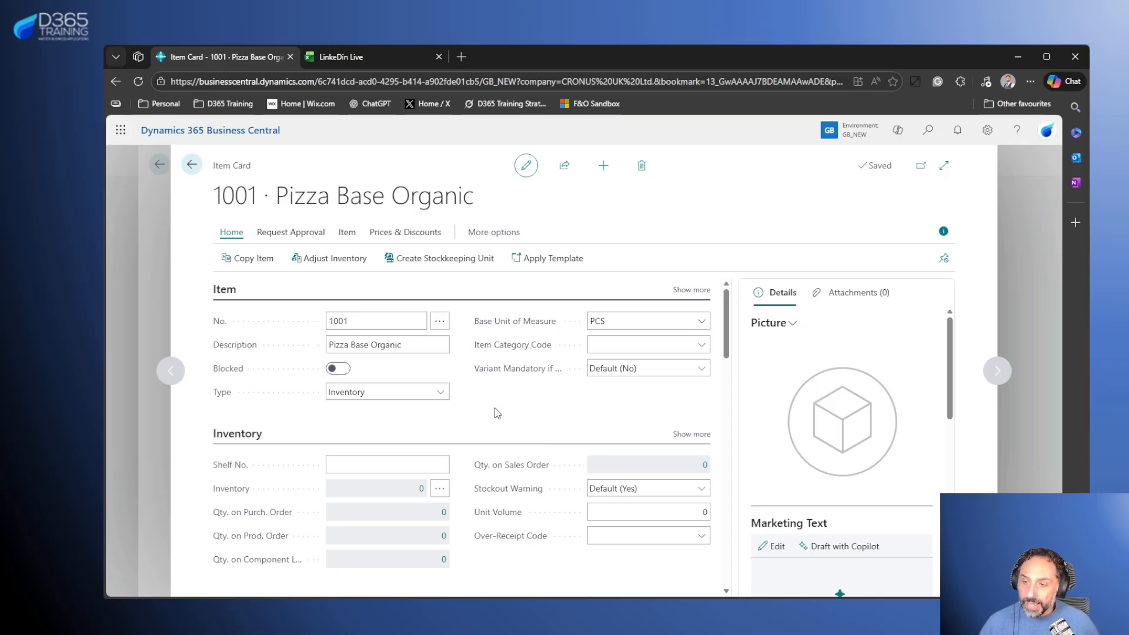
- In the pizza base's costs and posting details, set the general product posting group to RAW MAT
scroll(539, 402, down, 4)
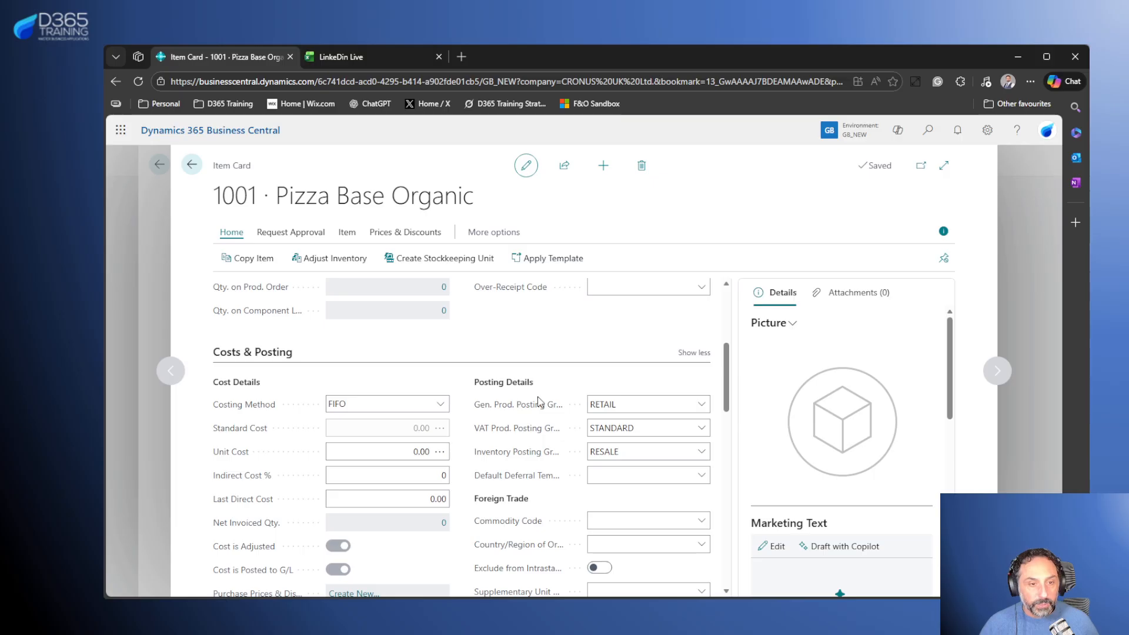
click(699, 404)
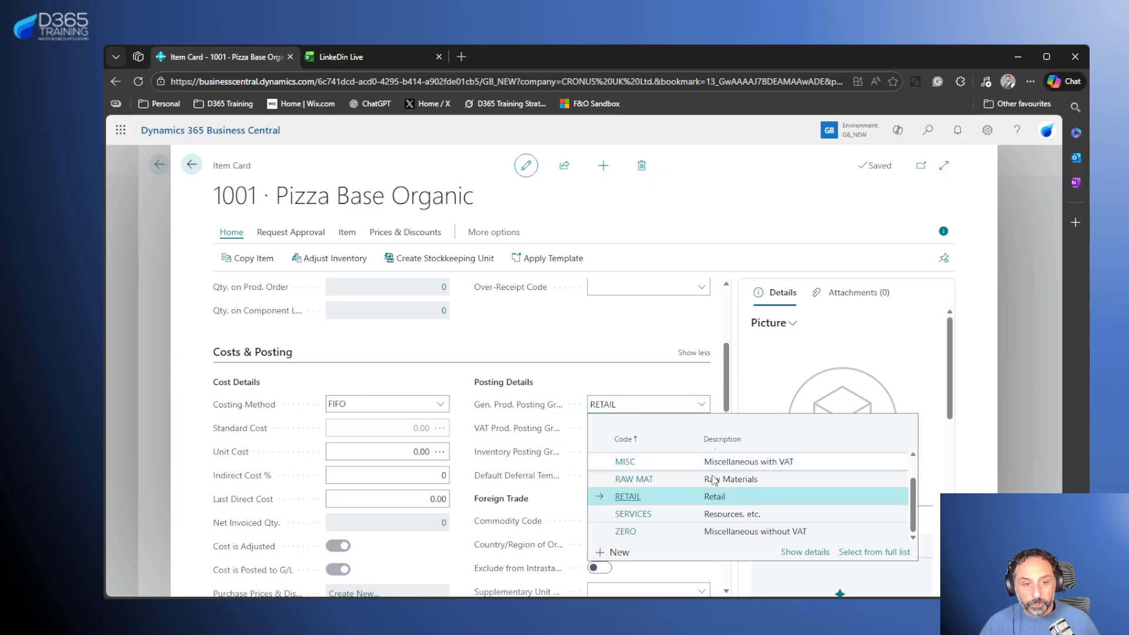
scroll(768, 511, up, 1)
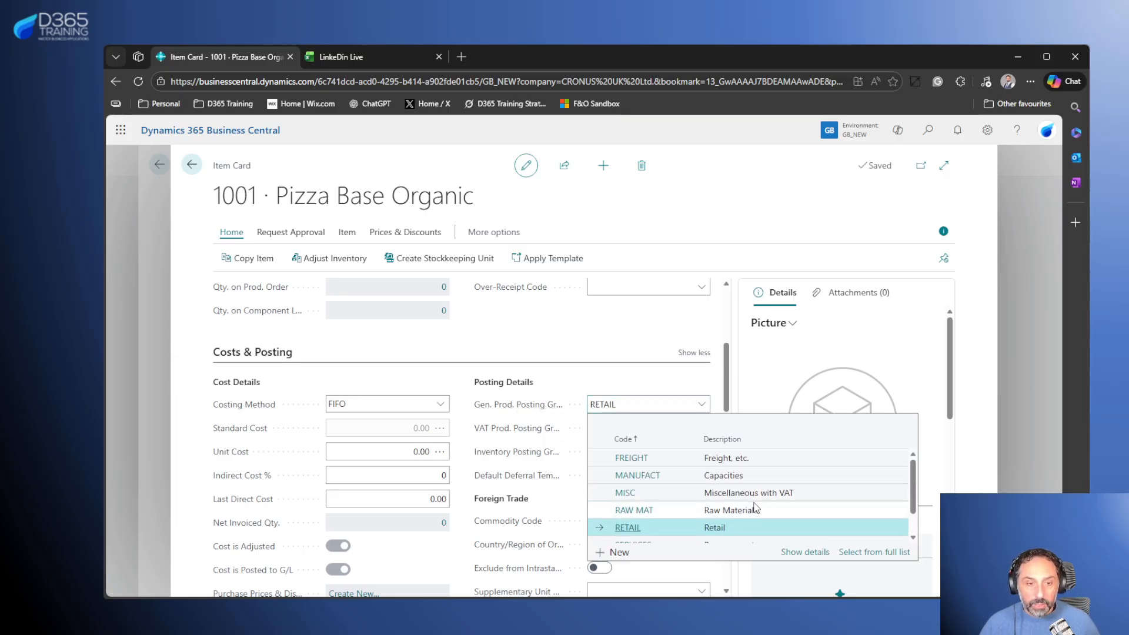
scroll(764, 507, down, 1)
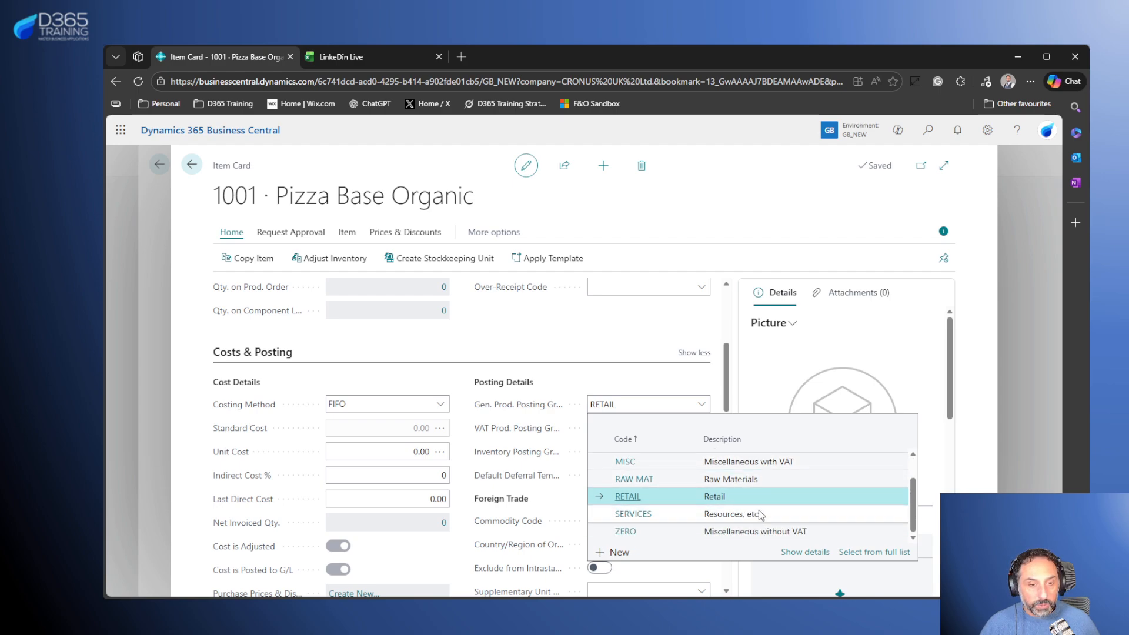
scroll(759, 515, up, 2)
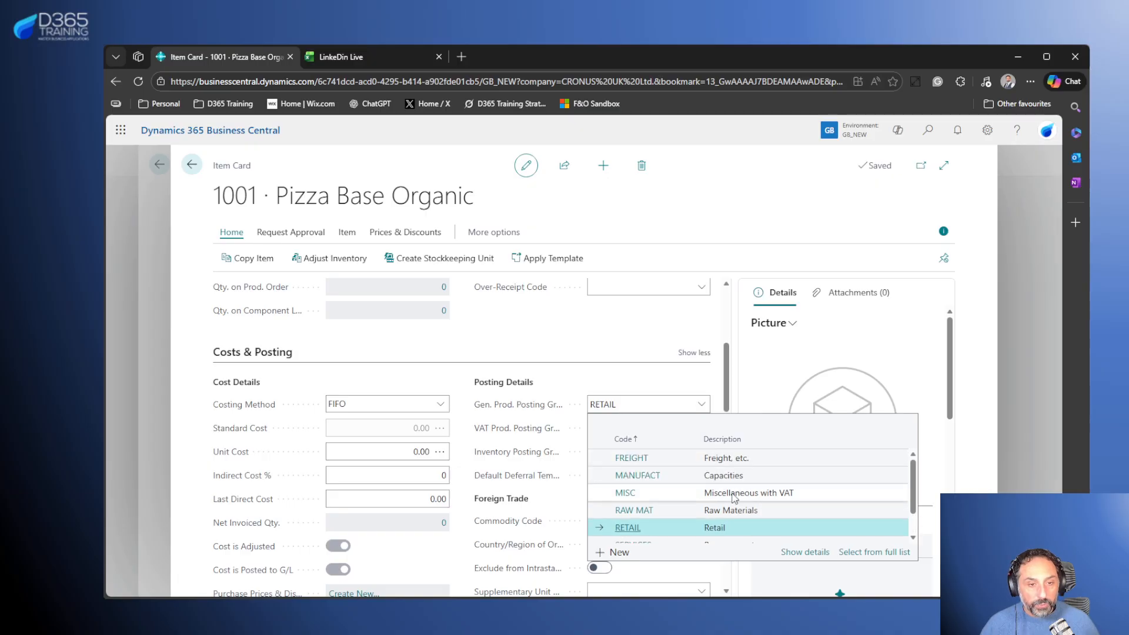
click(768, 510)
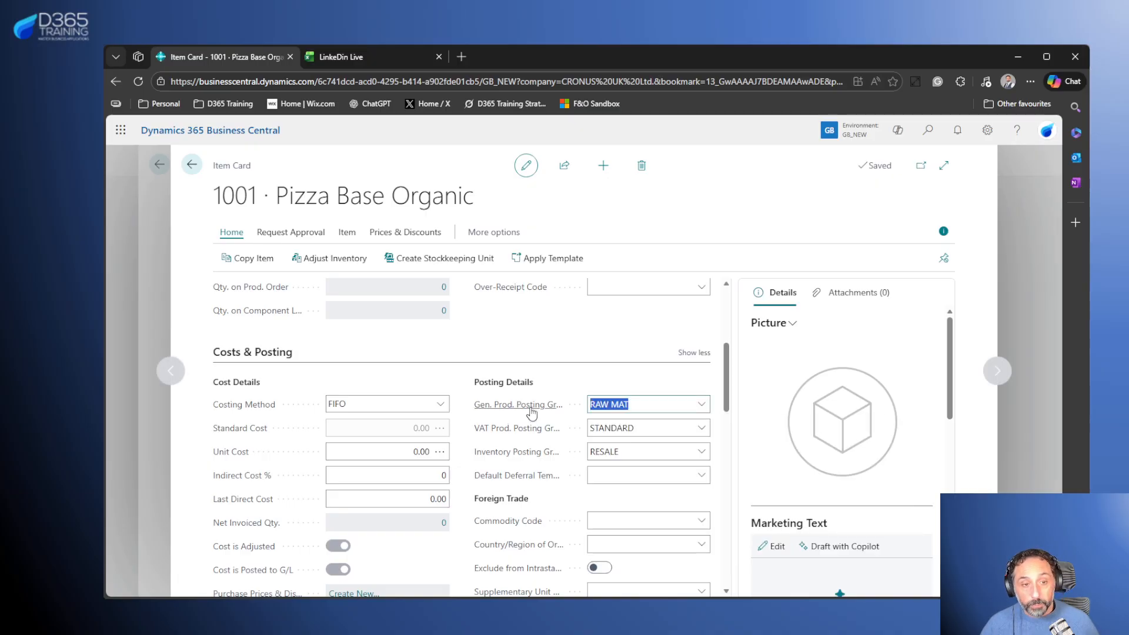
- Set the pizza base's inventory posting group to FINISHED
click(704, 477)
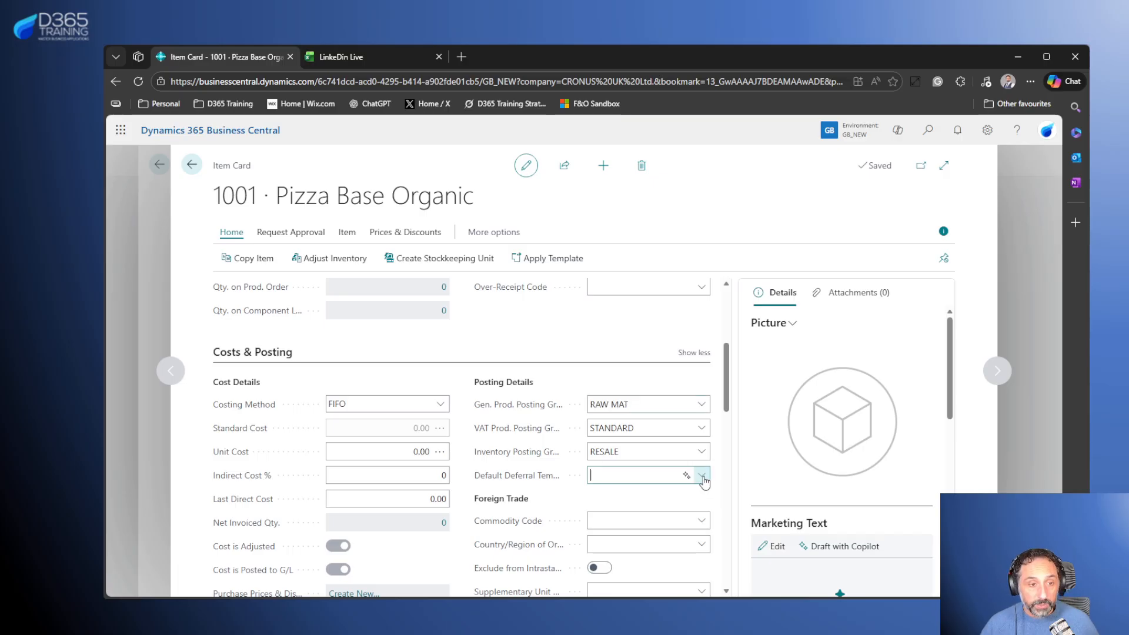
click(572, 333)
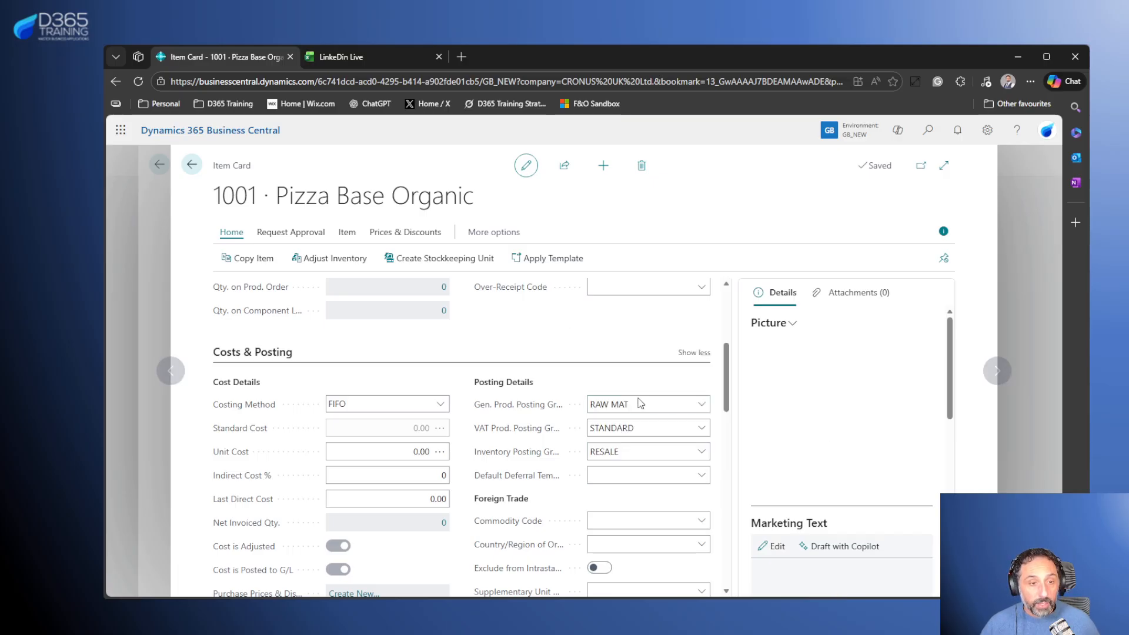
click(701, 453)
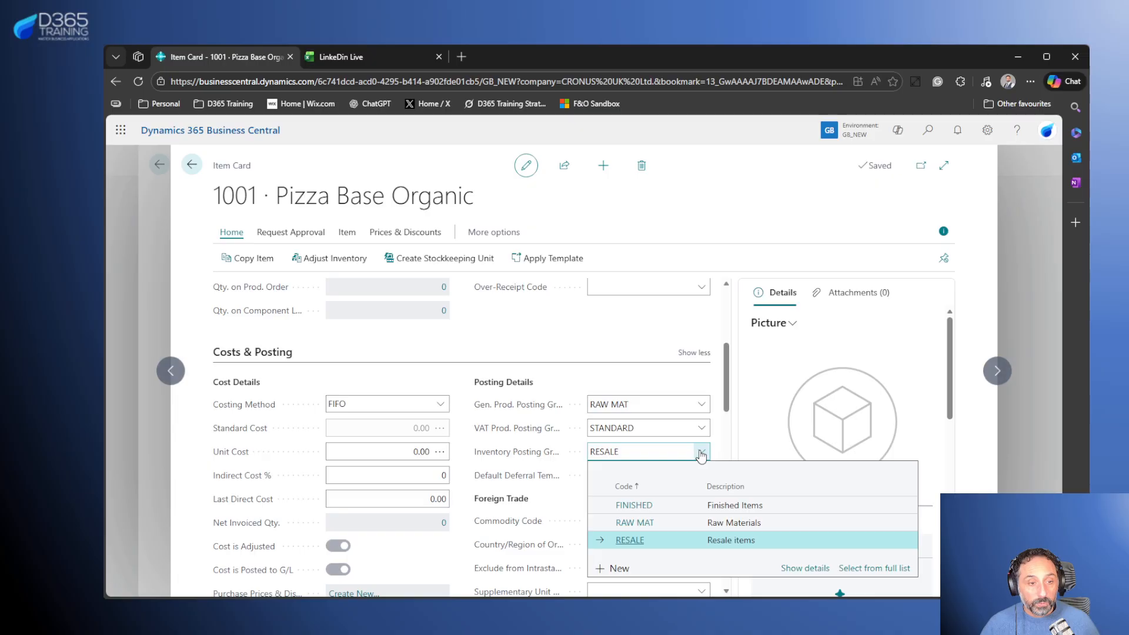
click(673, 507)
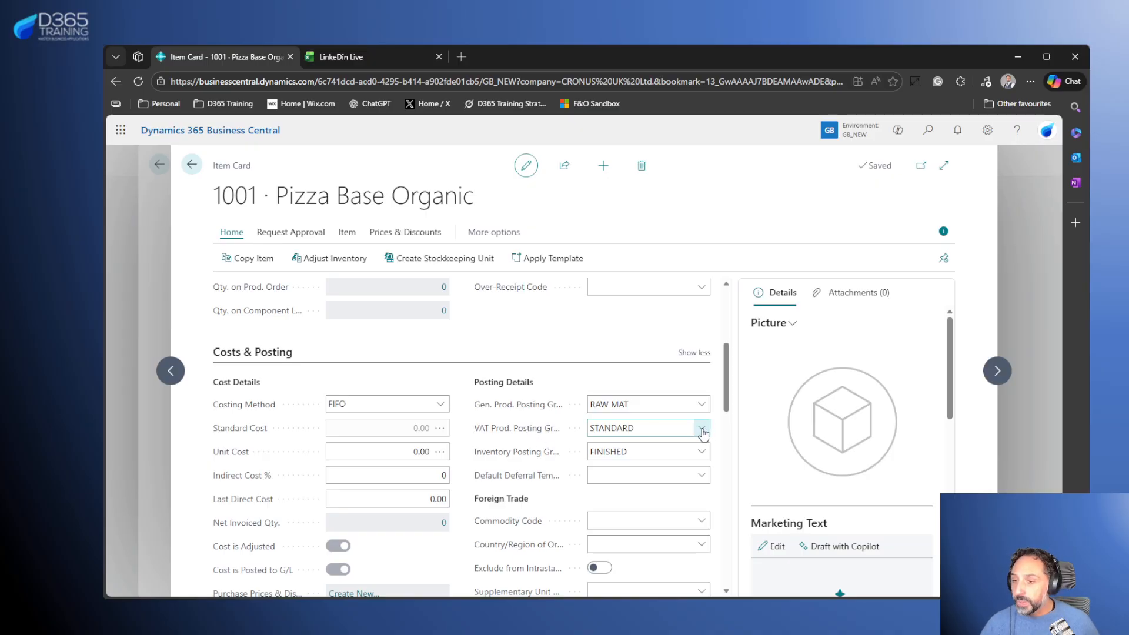
- Clear the pizza base's VAT product posting group and set its replenishment system to Prod. Order
click(669, 431)
key(BackSpace)
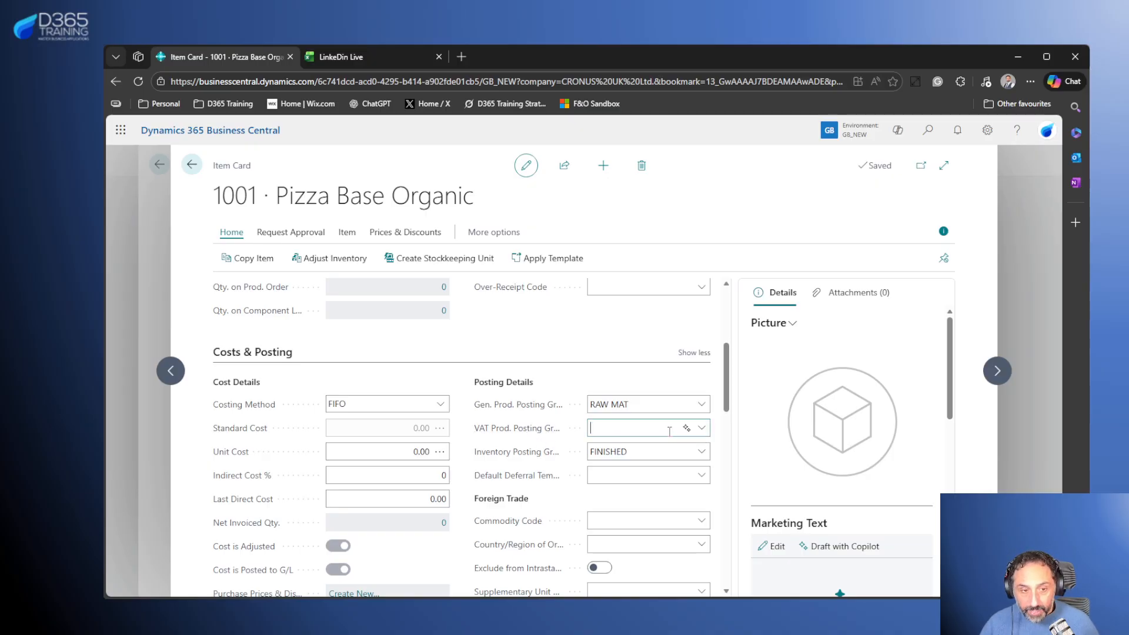
click(620, 326)
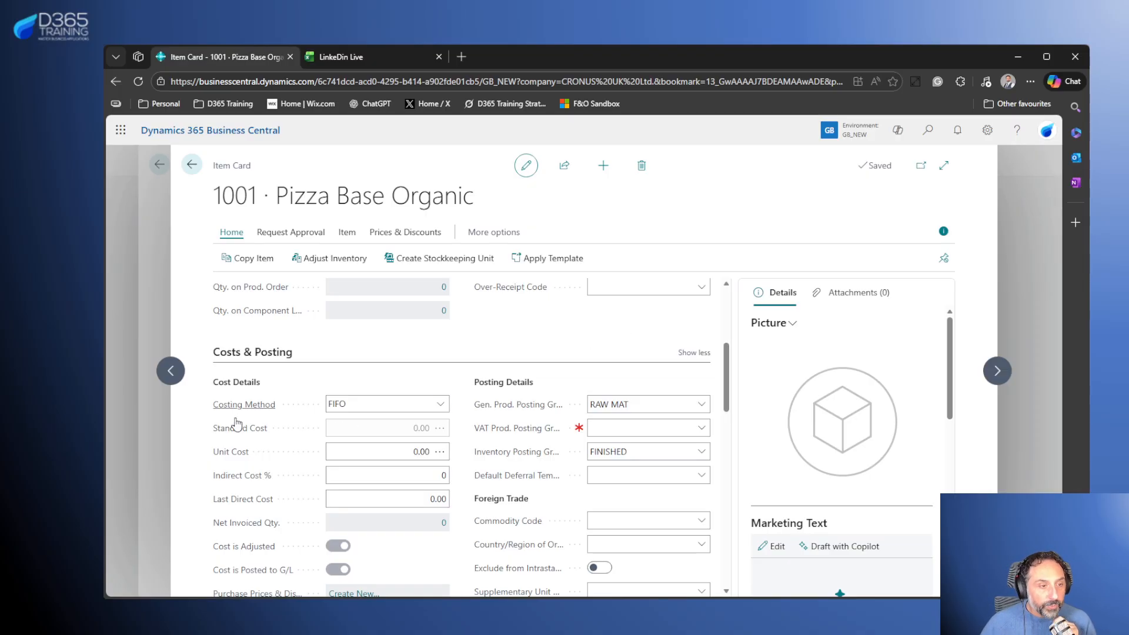
scroll(412, 447, down, 5)
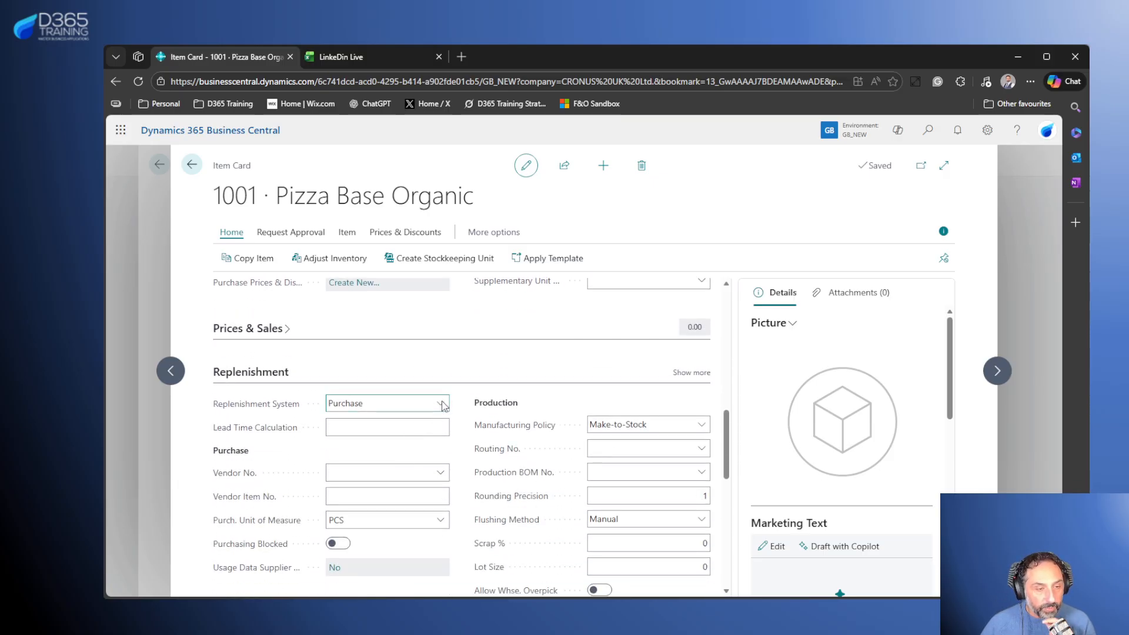
click(398, 445)
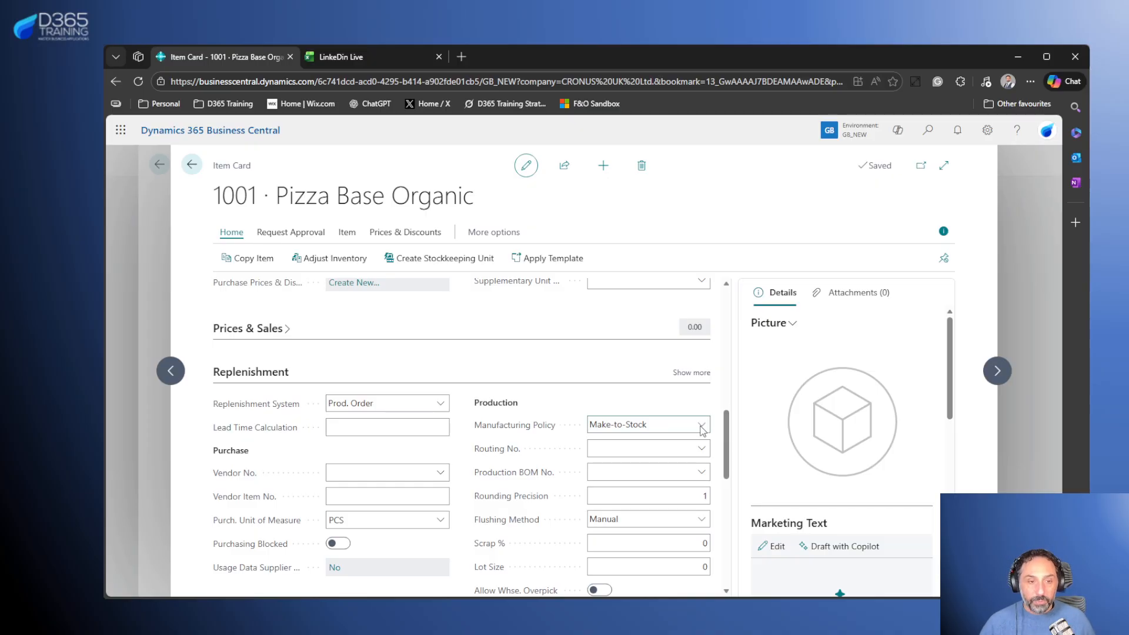
- Switch to the LinkedIn Live workbook and review the use and replenishment of the finished goods and resale rows
click(344, 56)
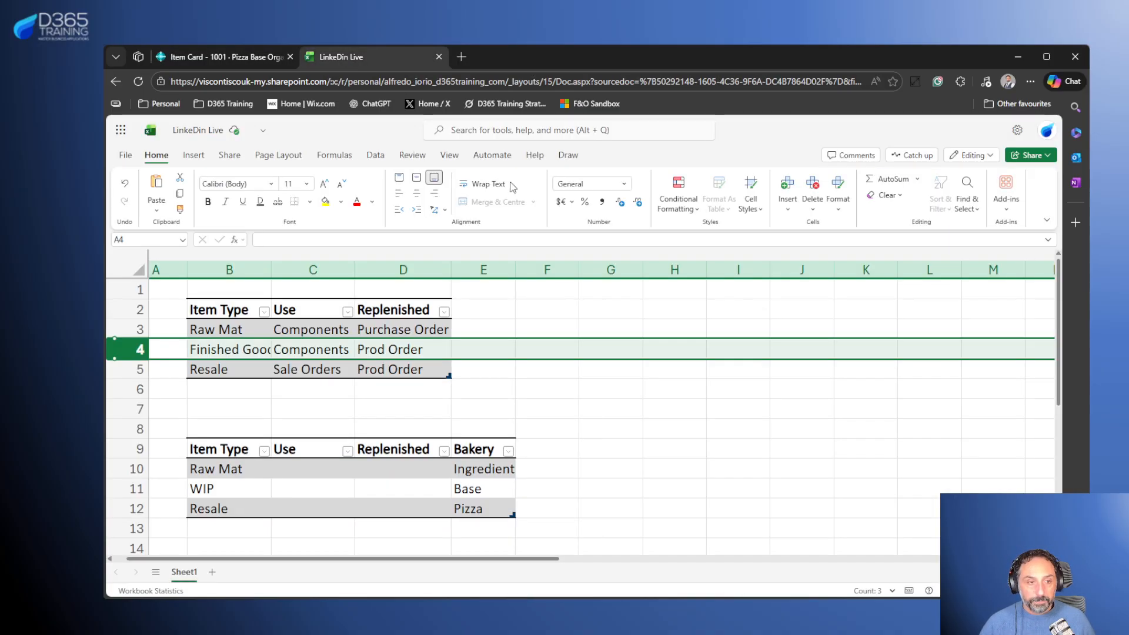
click(248, 349)
click(120, 350)
click(396, 372)
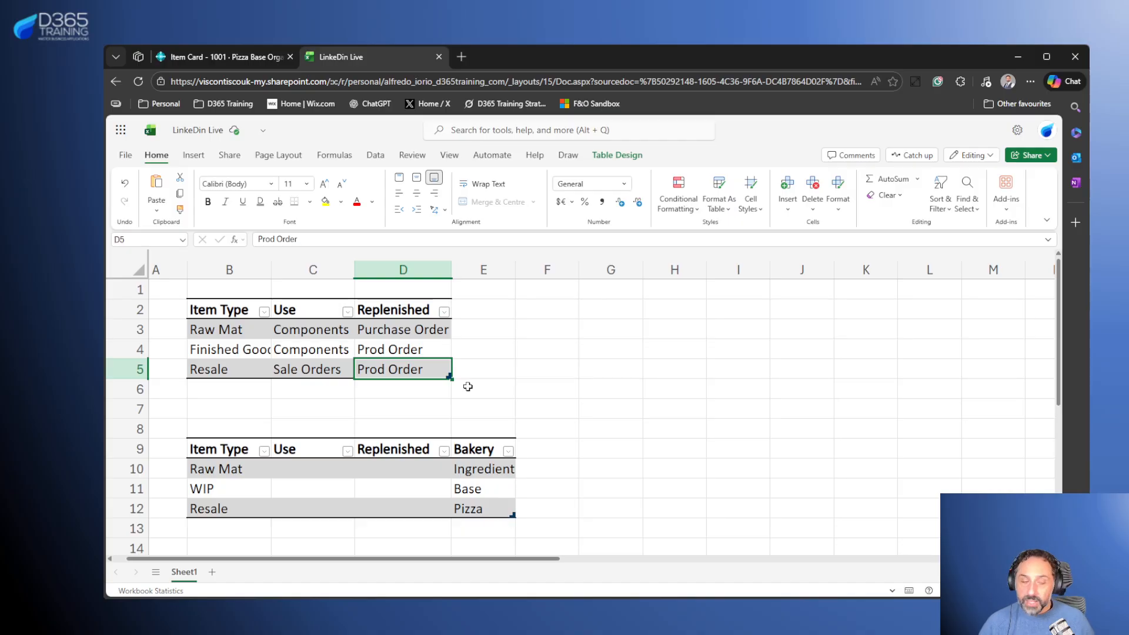
click(134, 347)
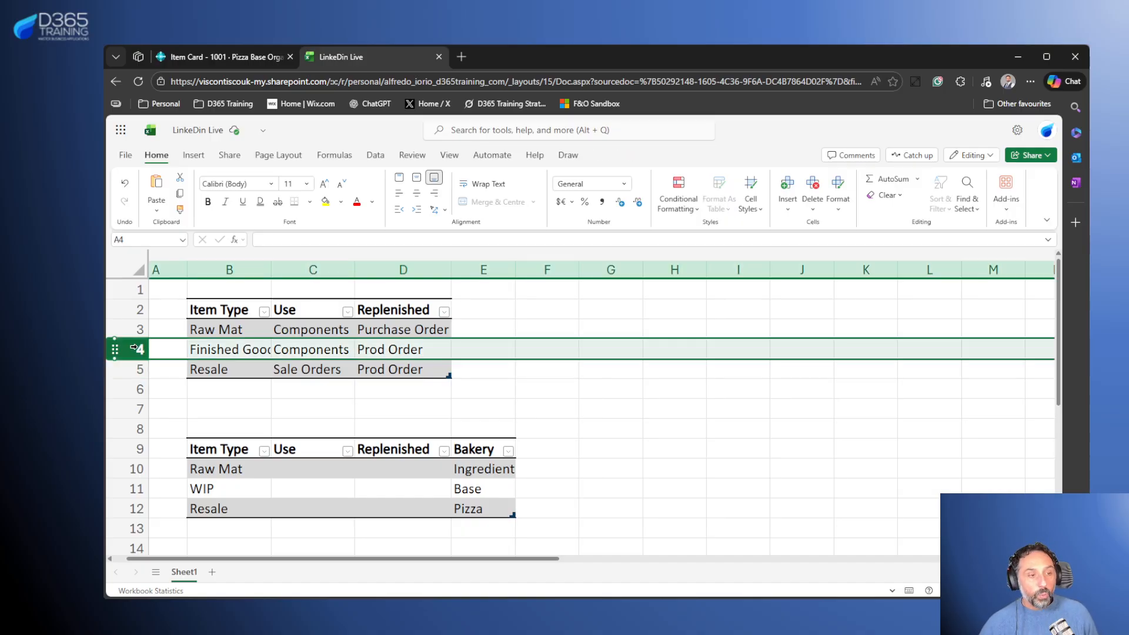
click(611, 411)
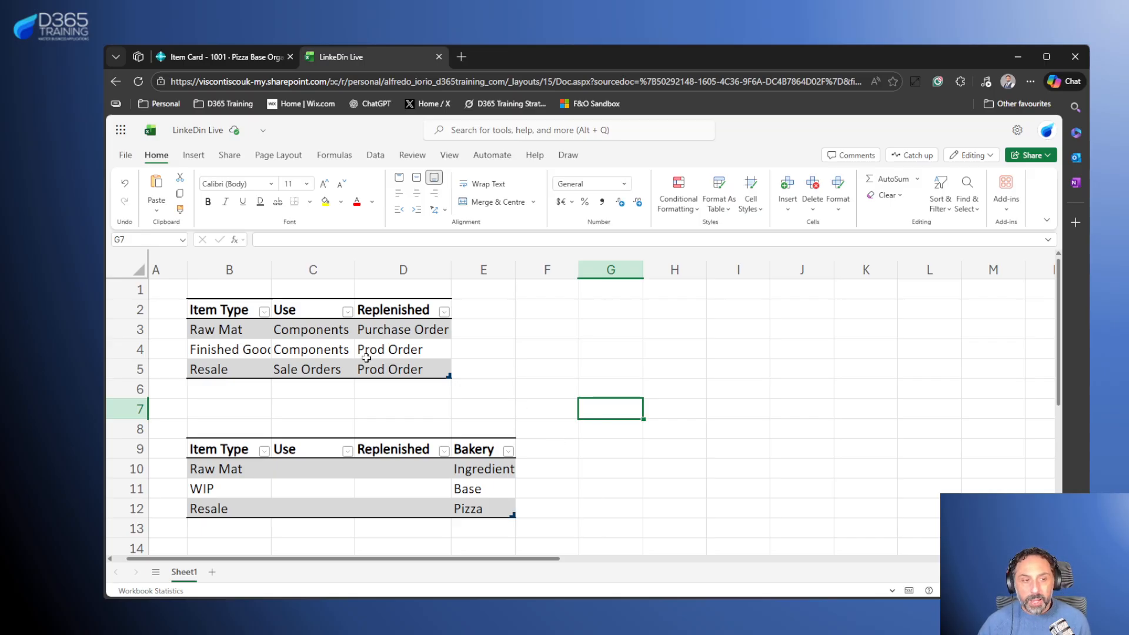
- Switch back to Business Central and set the pizza base's reordering policy to Lot-for-Lot in its planning details
click(228, 57)
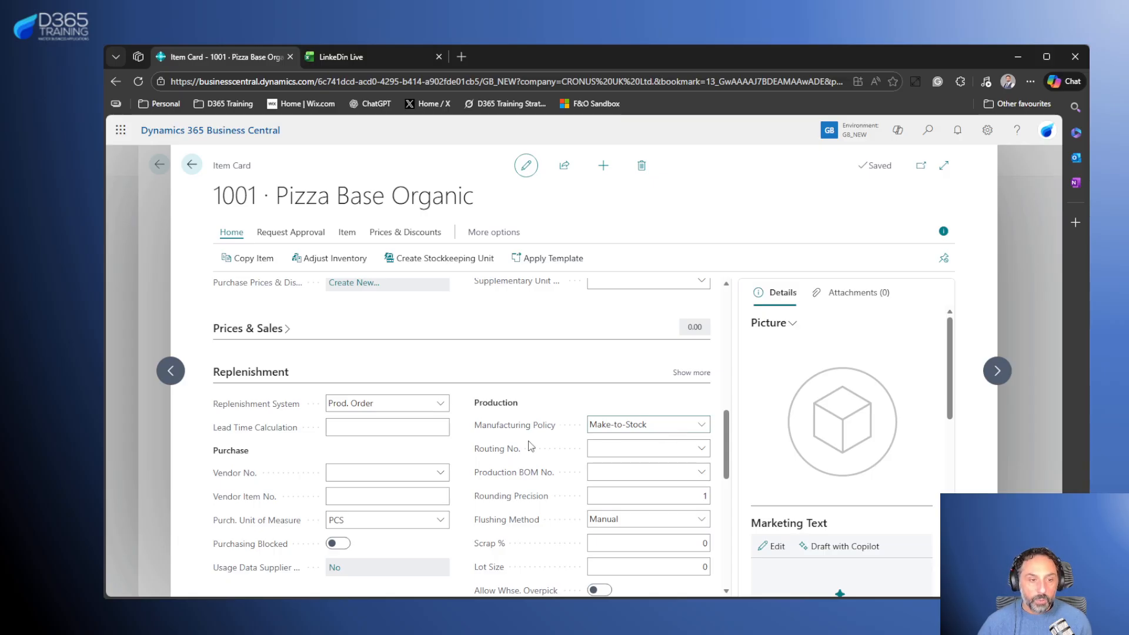
scroll(523, 479, down, 8)
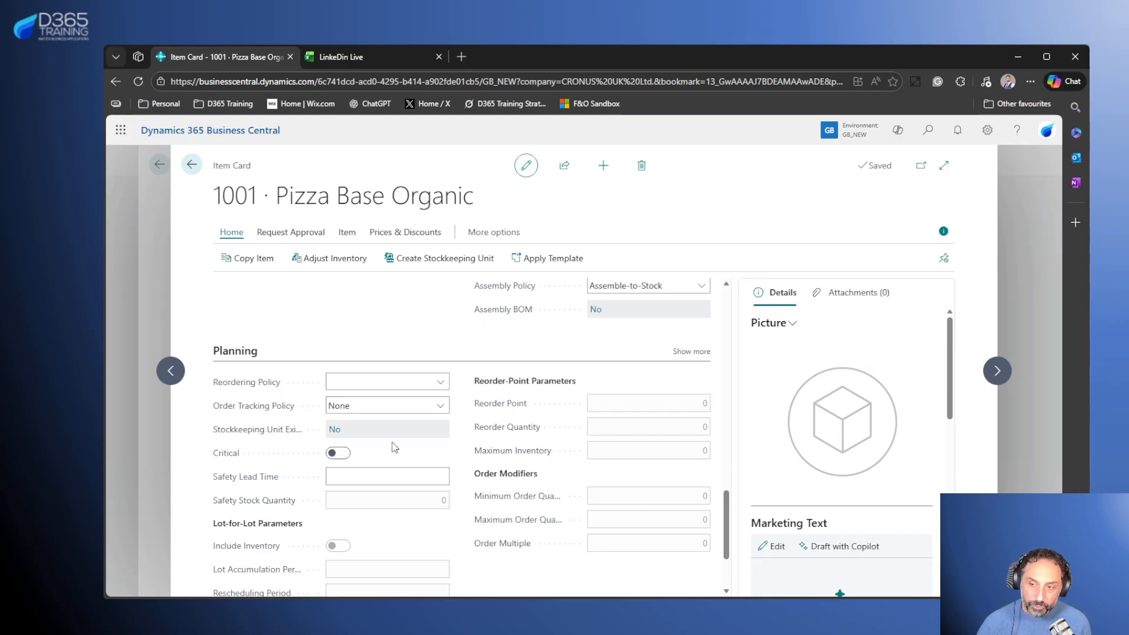
scroll(394, 448, up, 4)
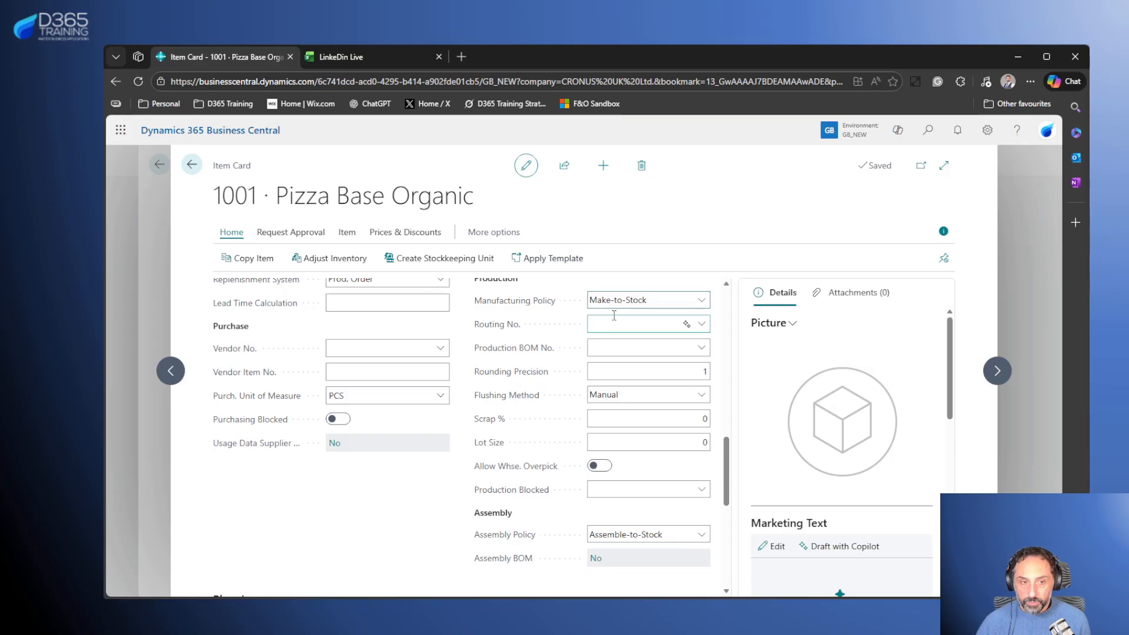
scroll(316, 478, down, 4)
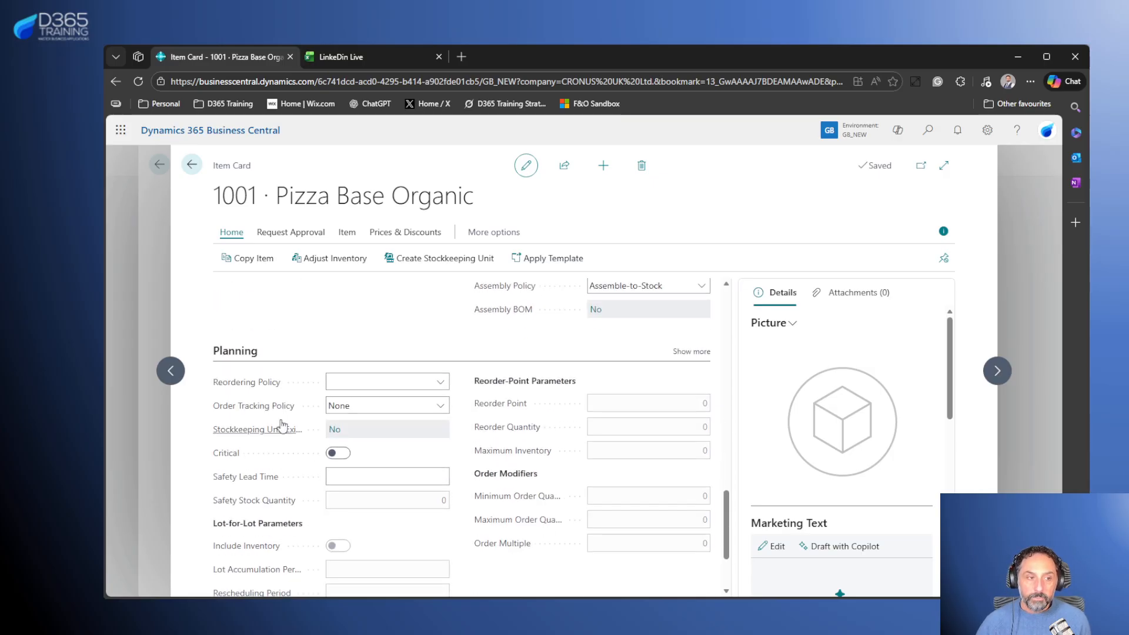
click(442, 387)
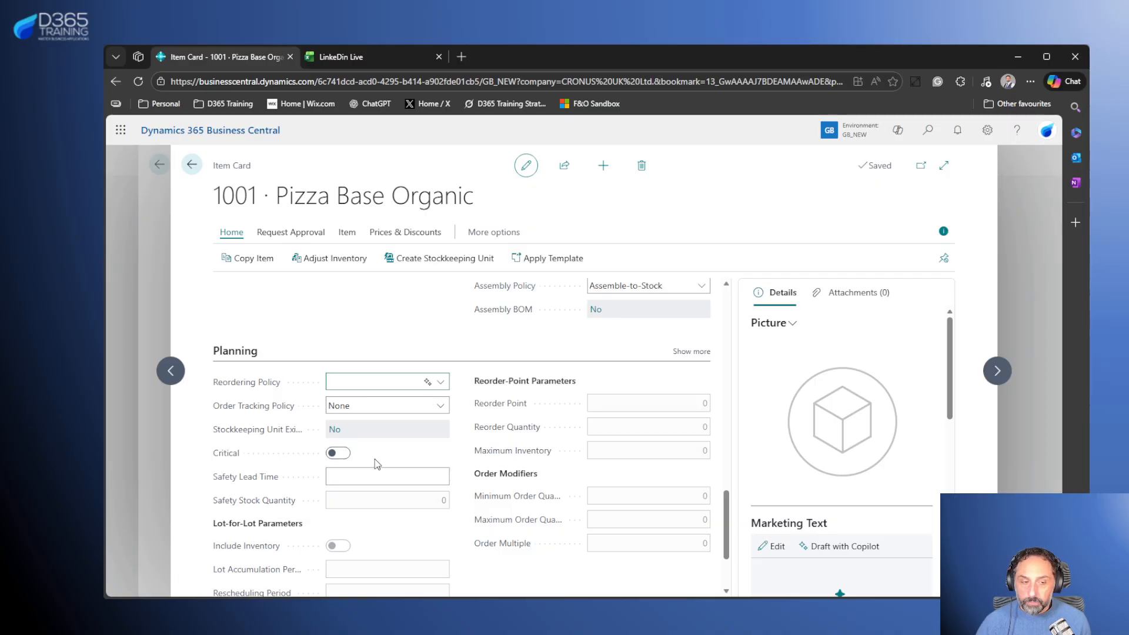
click(375, 459)
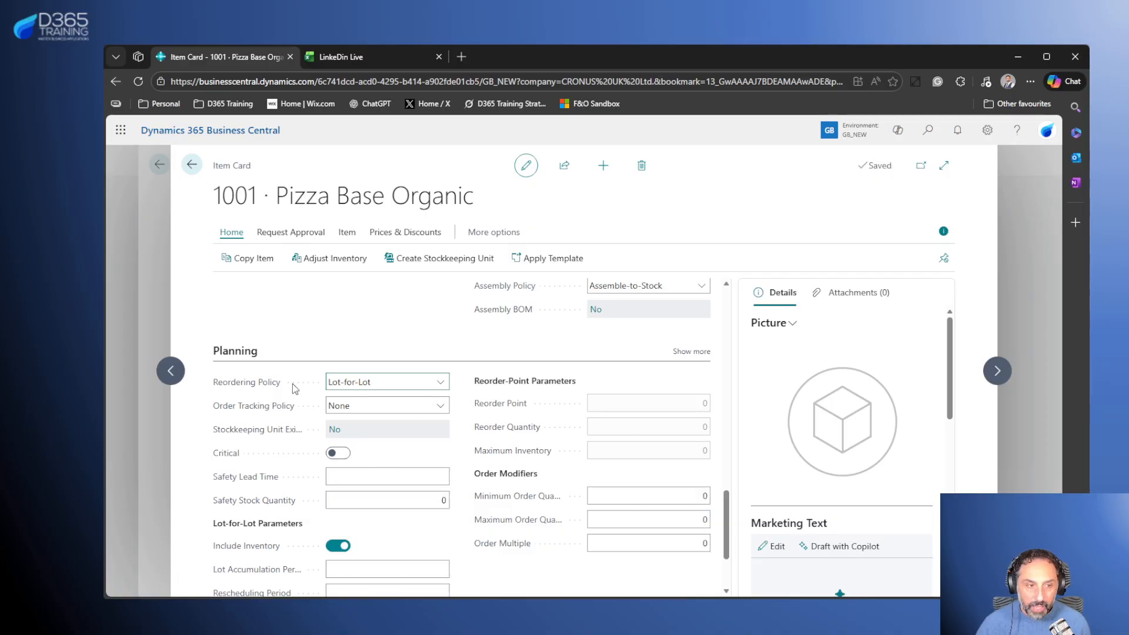
- Set the lot accumulation period in the pizza base's lot-for-lot parameters to 2D
scroll(399, 451, down, 1)
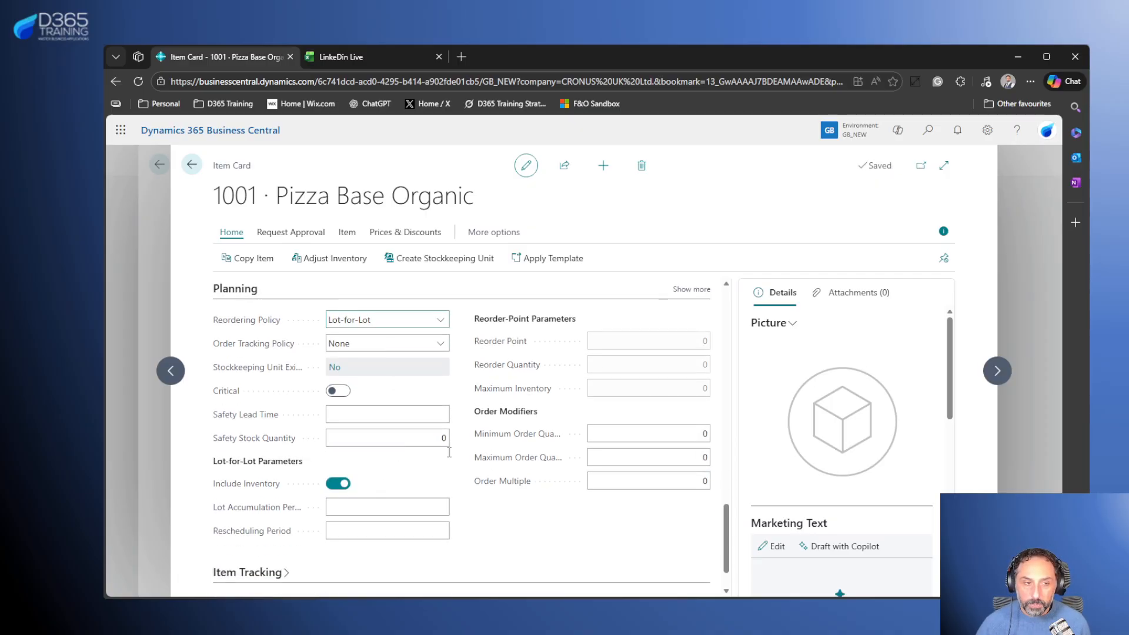
click(366, 505)
text(2d)
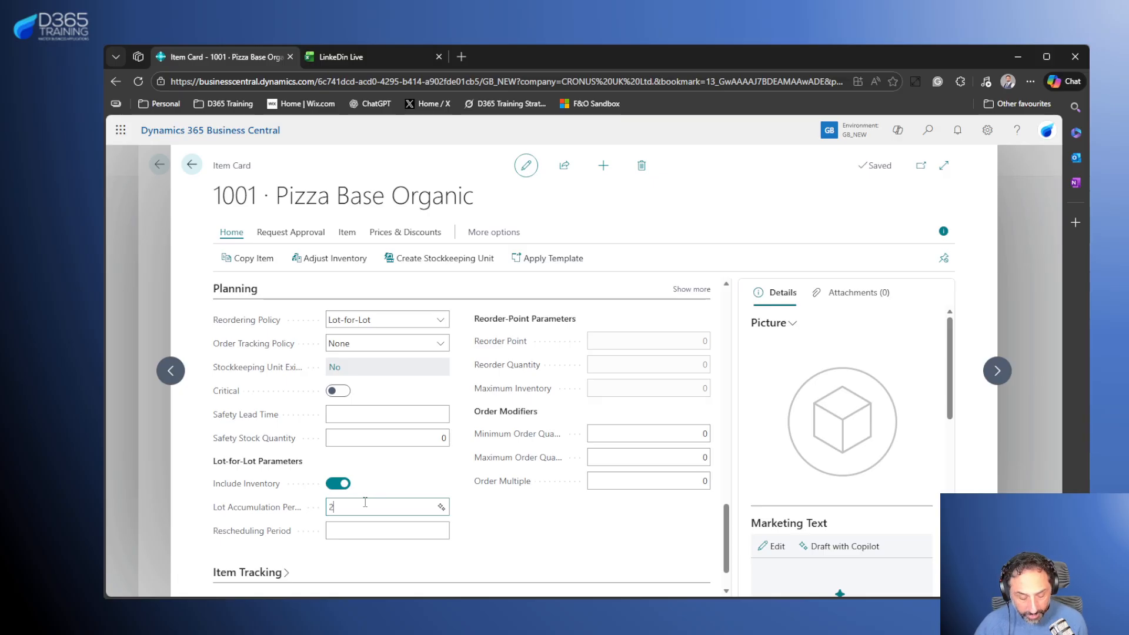
click(536, 546)
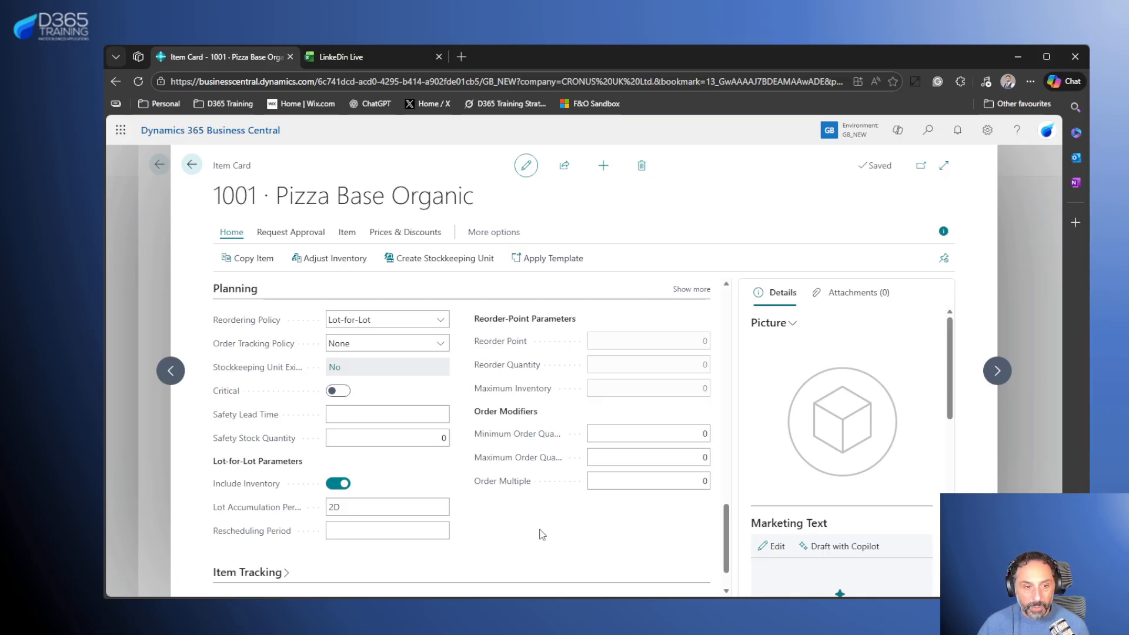
- Set the pizza base's production lot size to 50 in its replenishment details
scroll(540, 532, up, 5)
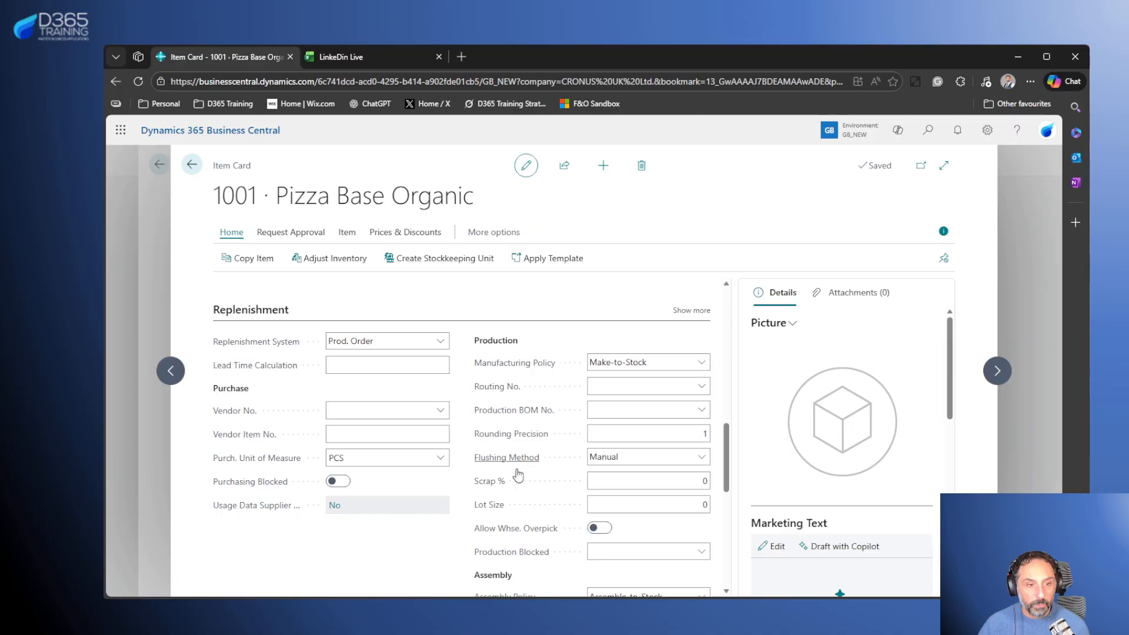
click(700, 504)
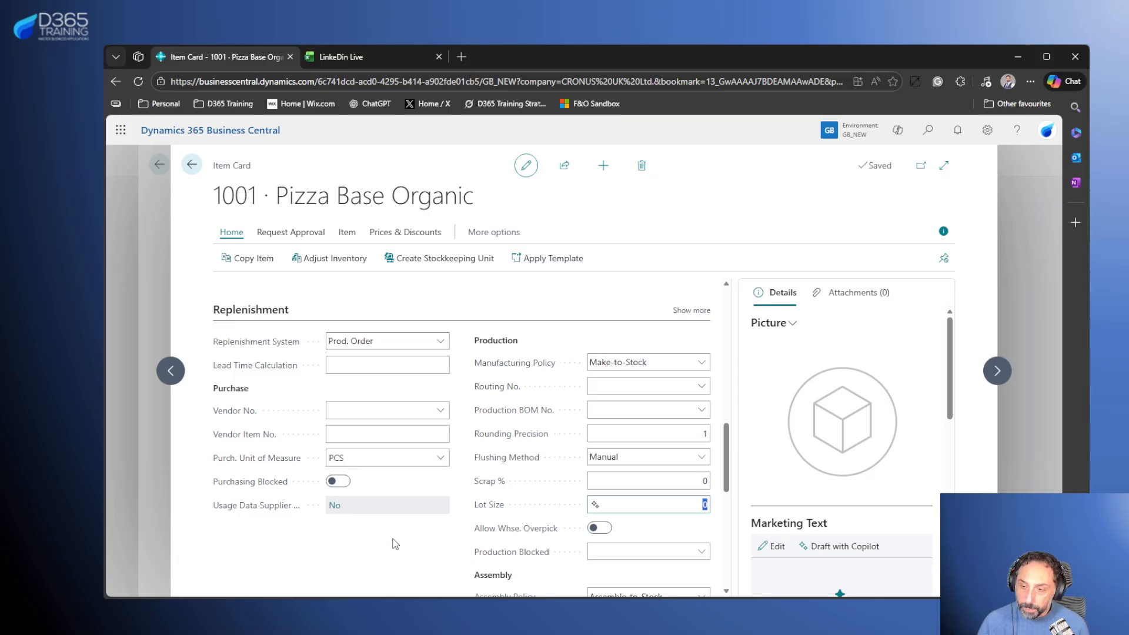
text(50)
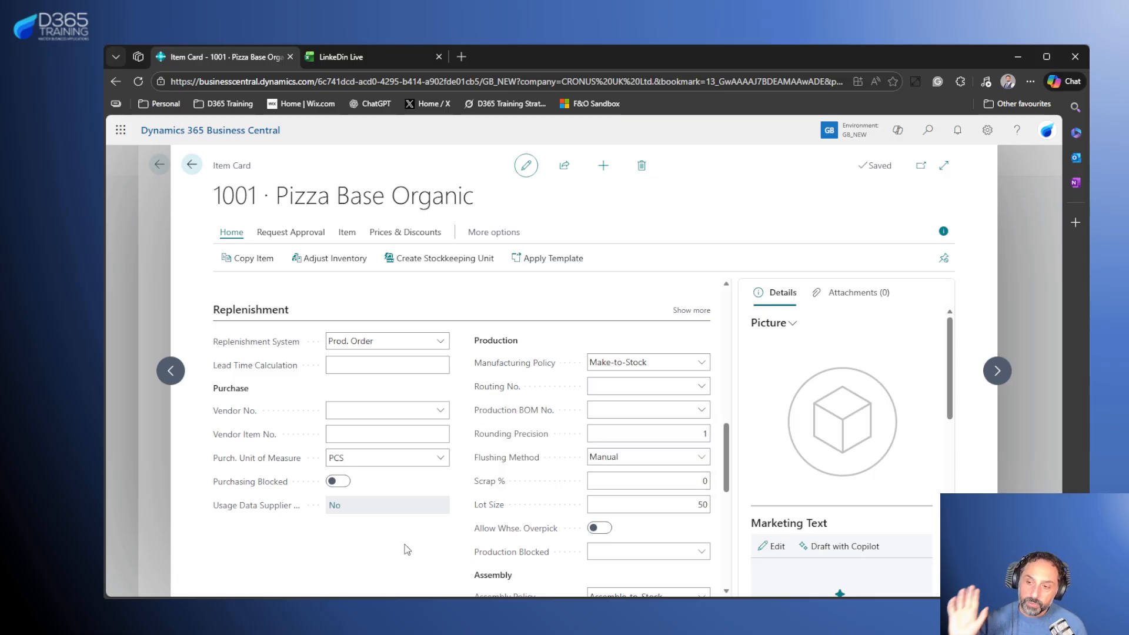
- Create a new routing from the pizza base's routing number and describe it as "Pizza Base"
click(704, 391)
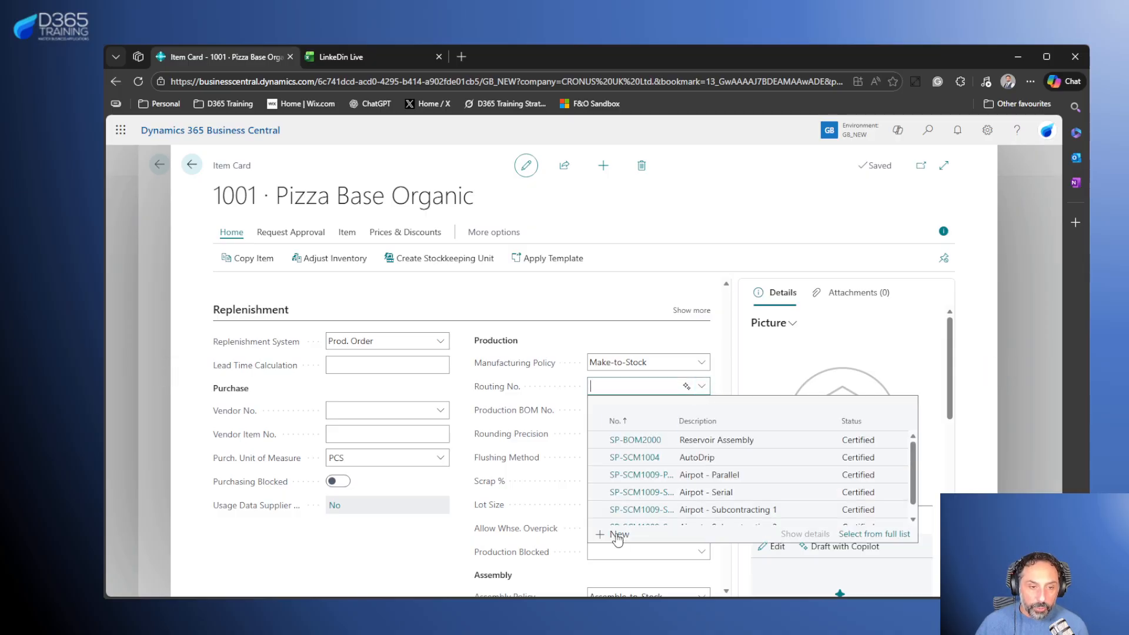
click(661, 541)
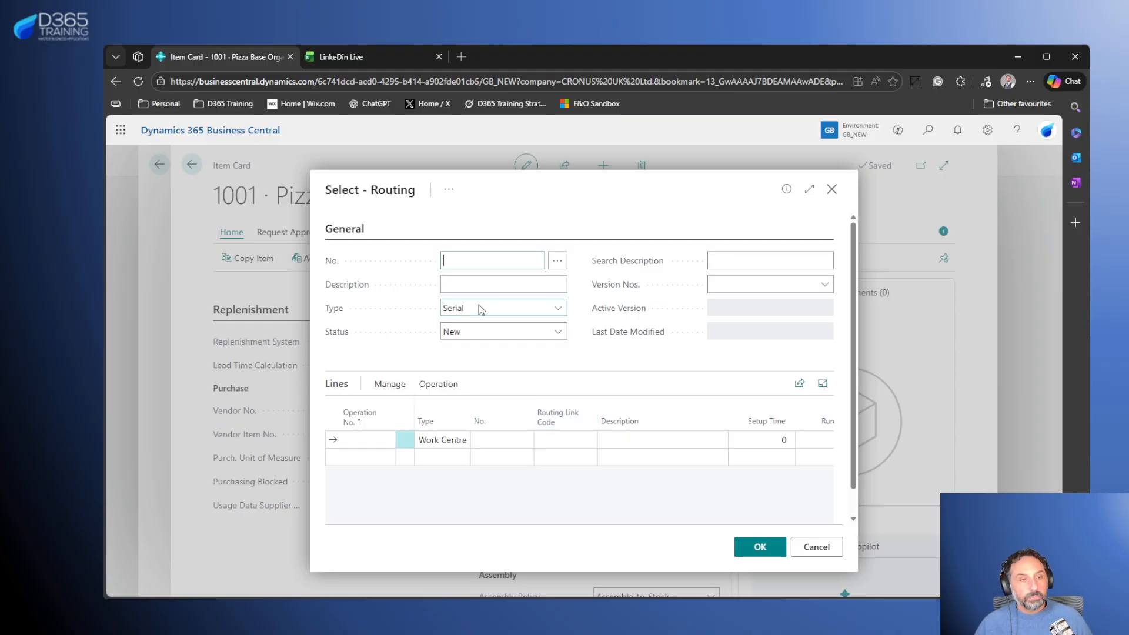
text(Pizza )
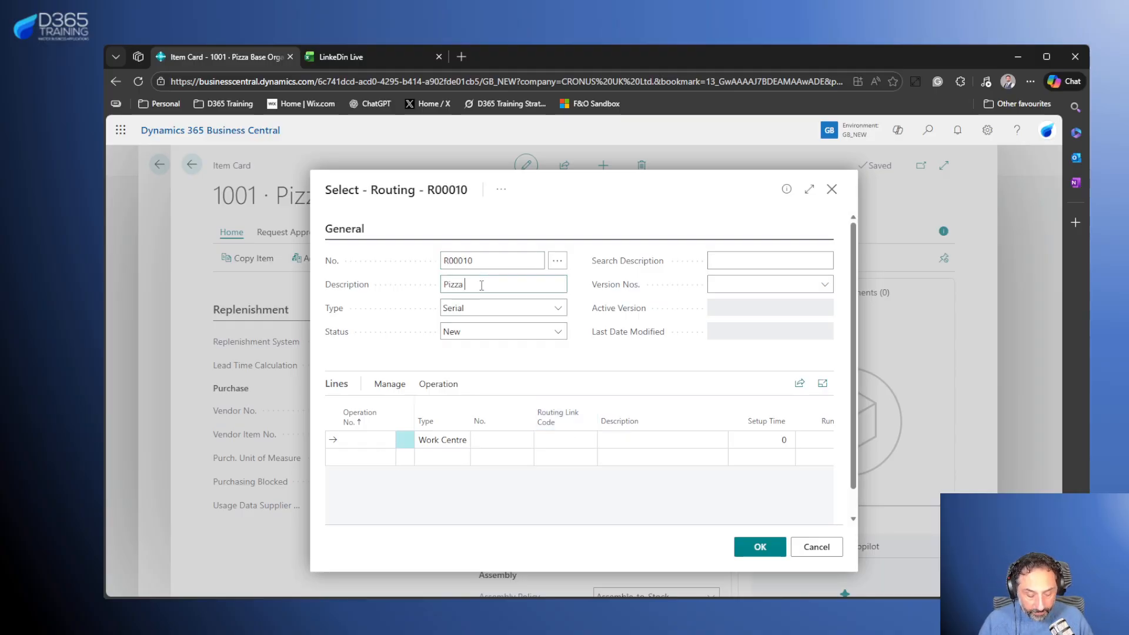
text(Base)
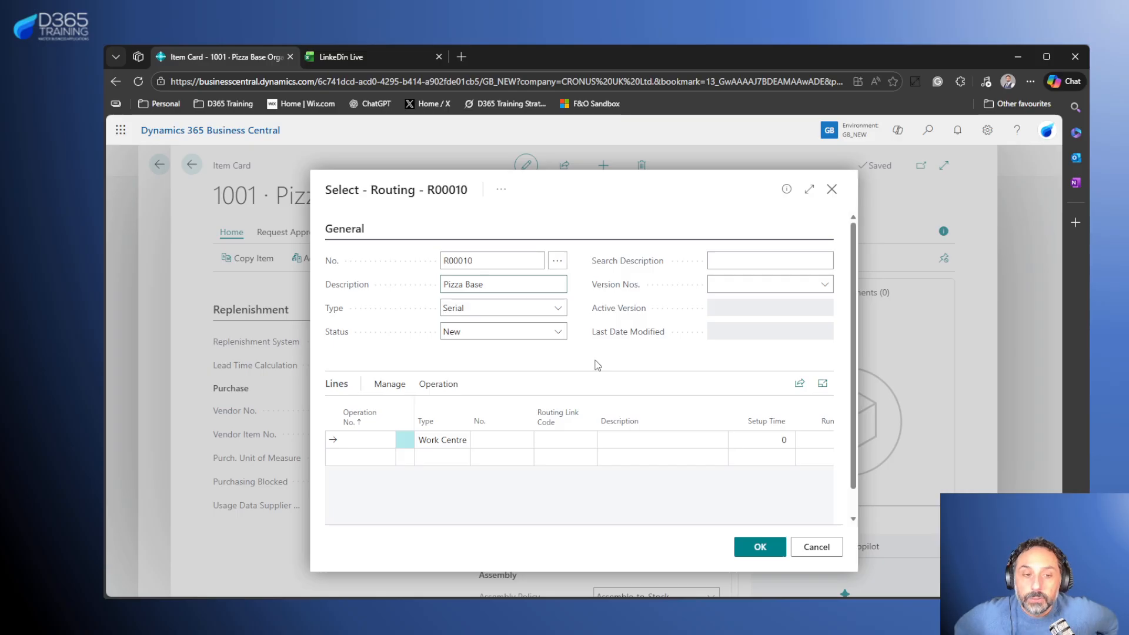
- Add operation 010 to the routing at work centre 400 and describe it as "Mixing"
click(369, 439)
text(010)
click(492, 438)
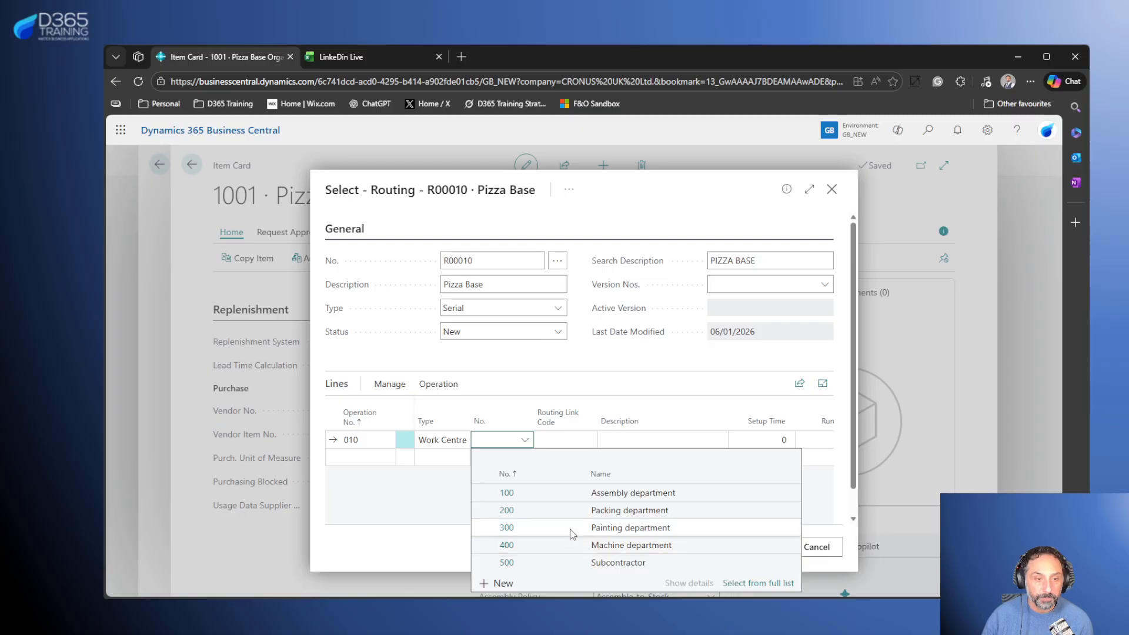
click(573, 544)
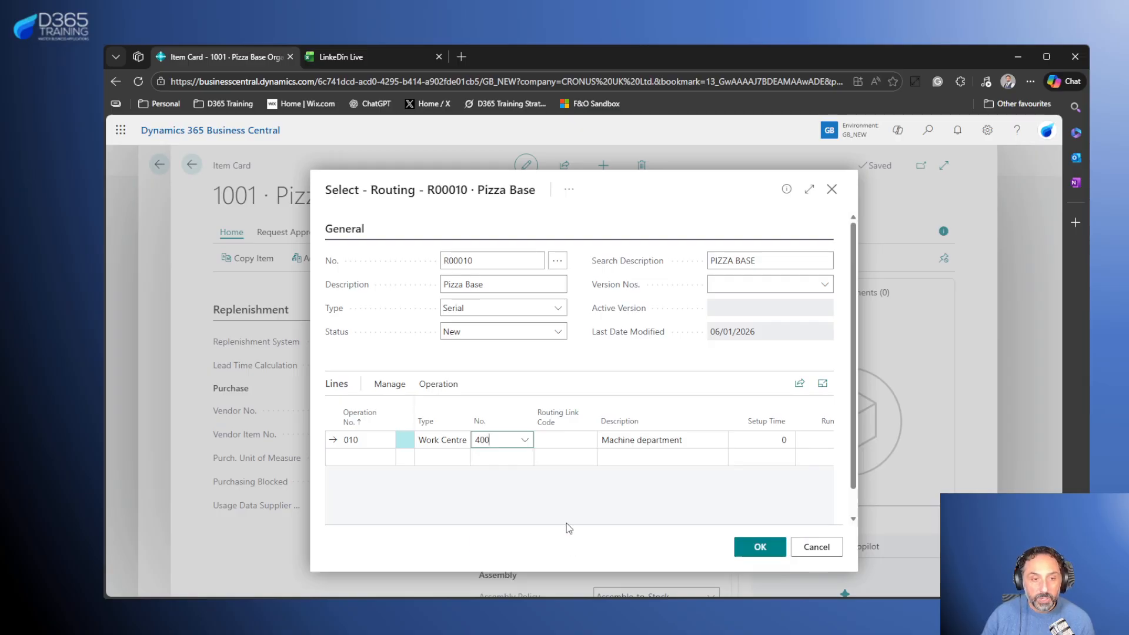
click(672, 442)
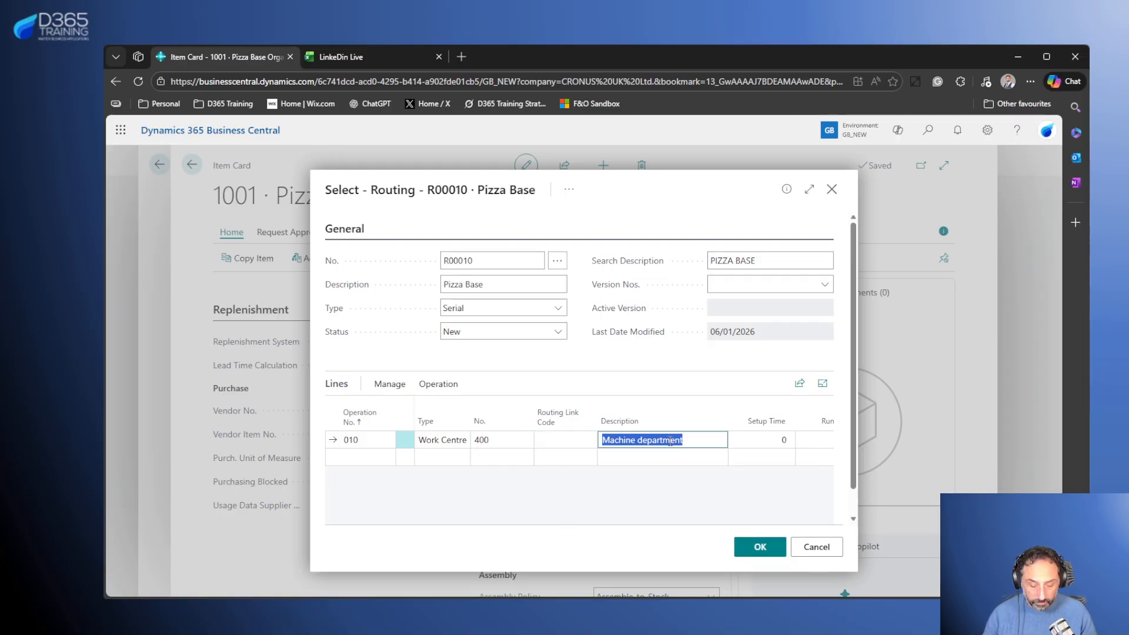
text(Mixing)
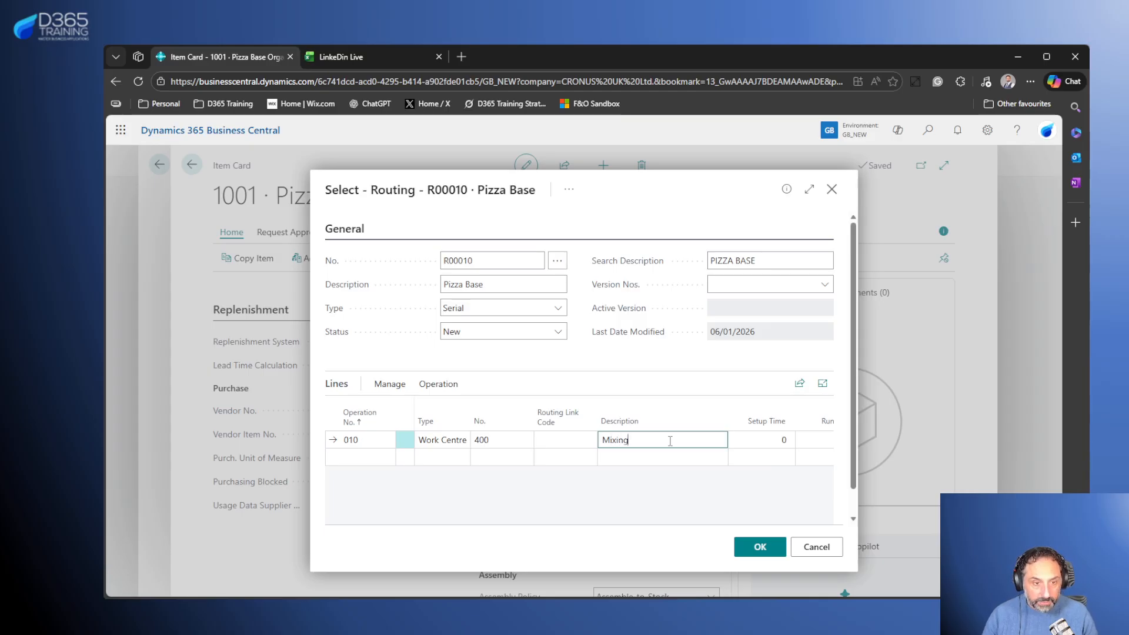
key(Tab)
- Add operation 020 to the routing at work centre 100 and replace its default description
key(Down)
key(shift+Tab)
key(shift+Tab)
key(shift+Tab)
key(shift+Tab)
key(shift+Tab)
text(020)
click(519, 459)
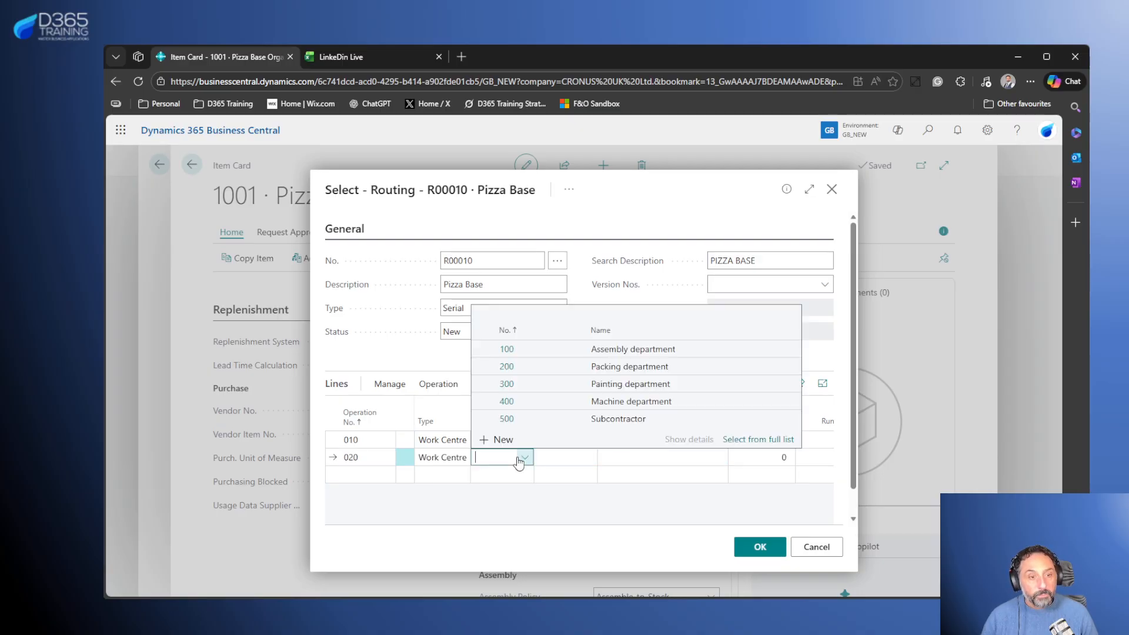
click(566, 349)
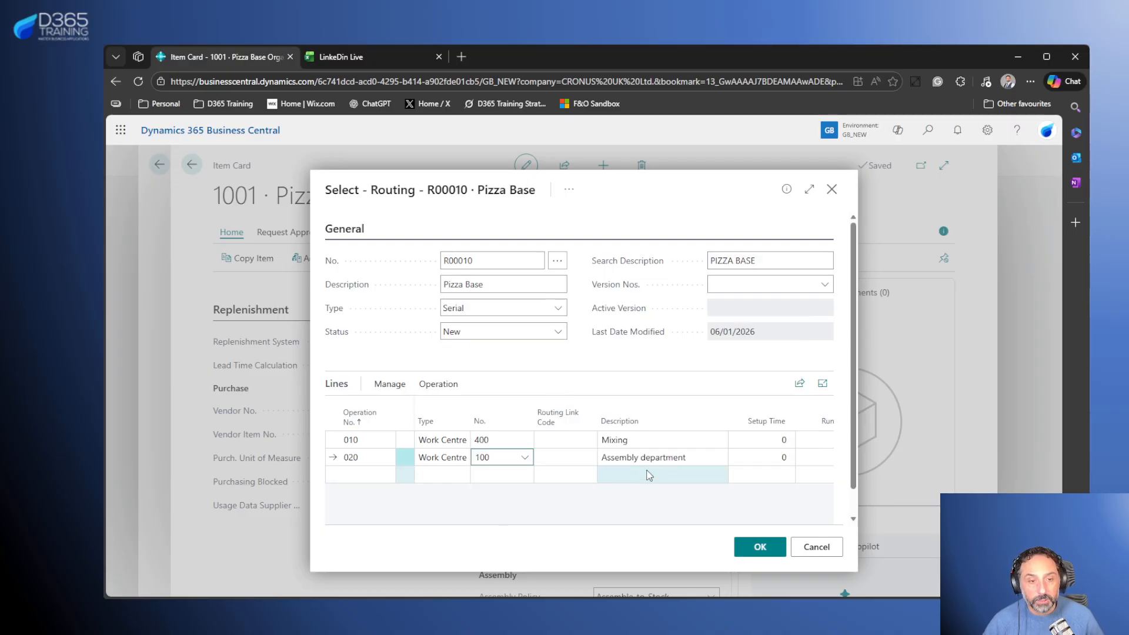
click(653, 458)
text(From)
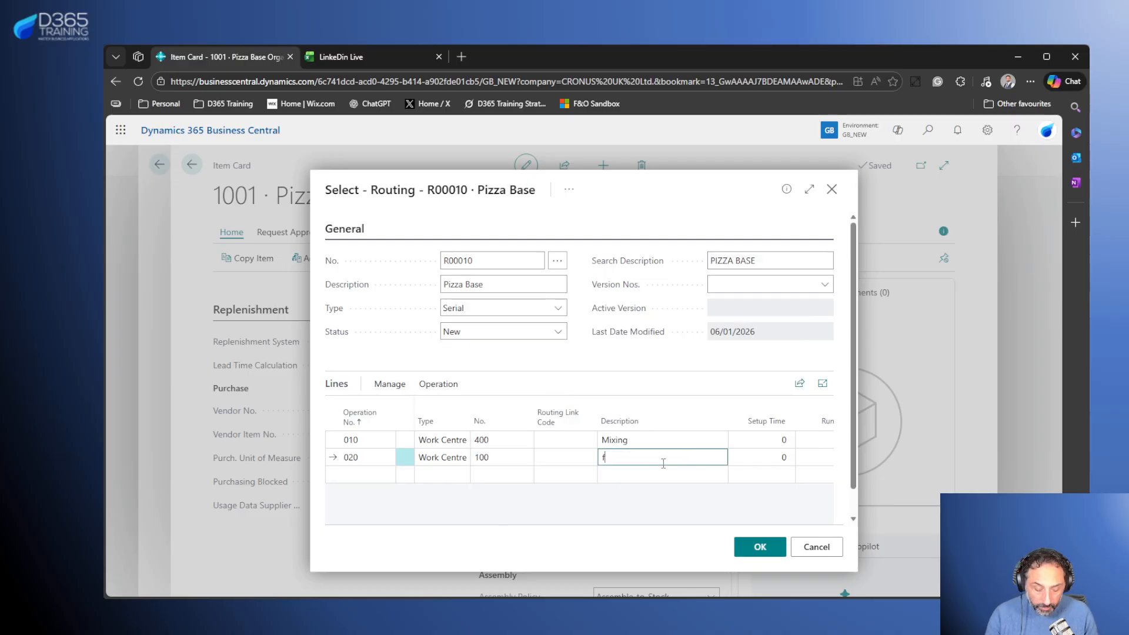
- Replace the description of routing operation 020 with "Final Inspection"
key(BackSpace)
key(BackSpace)
key(BackSpace)
key(BackSpace)
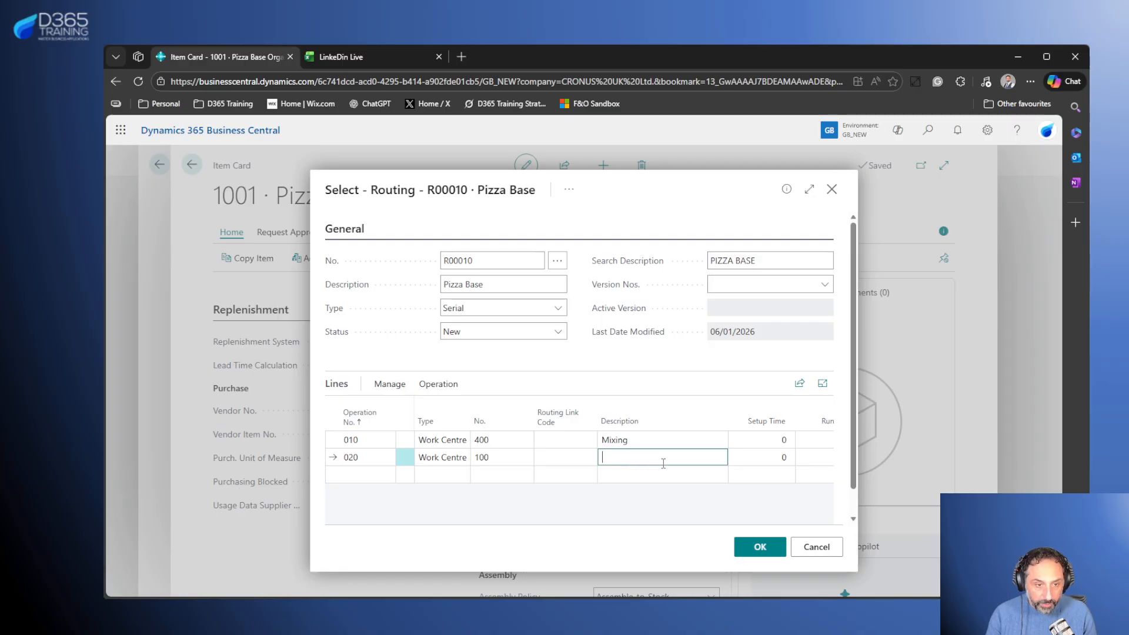
text(Final )
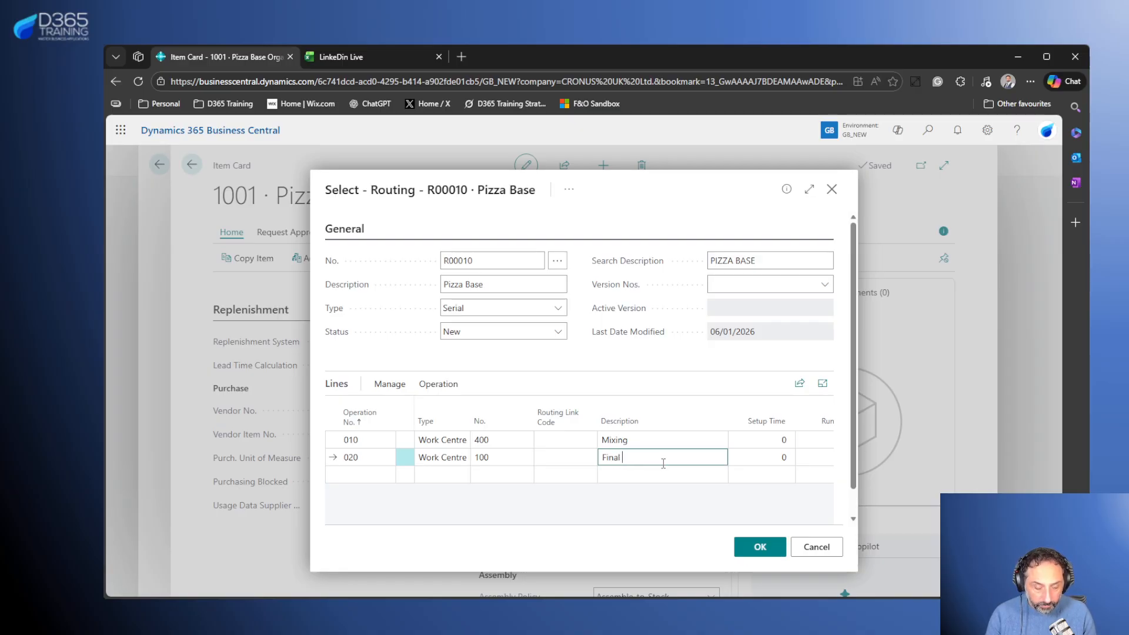
text(Inspection)
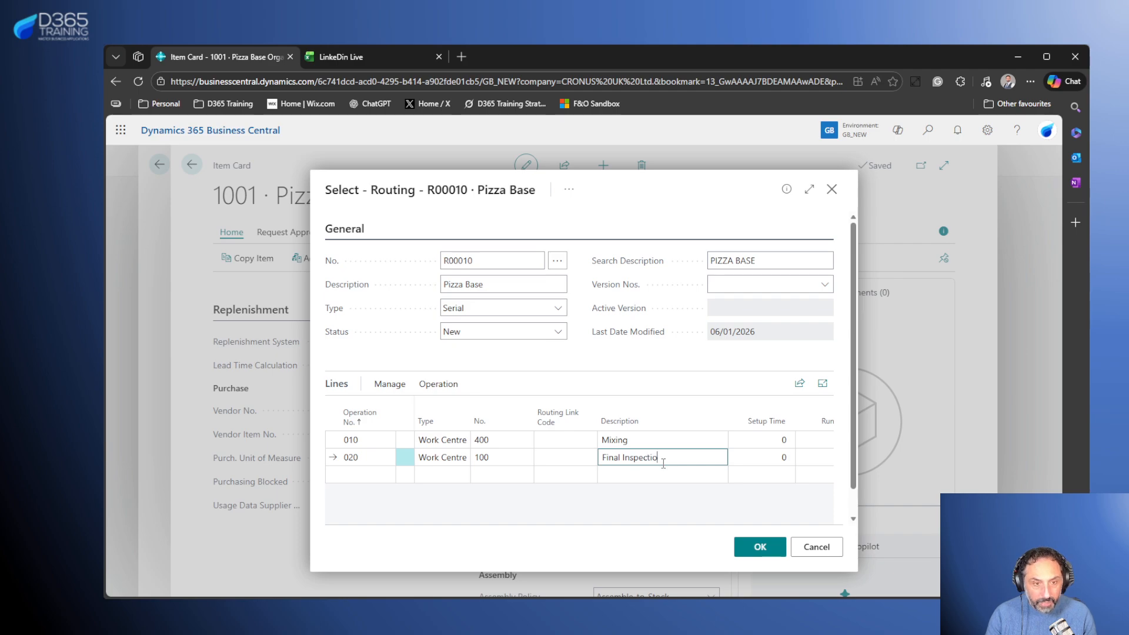
- Set the run time to 2 for both the Mixing and Final Inspection operations
key(Tab)
key(Tab)
key(Up)
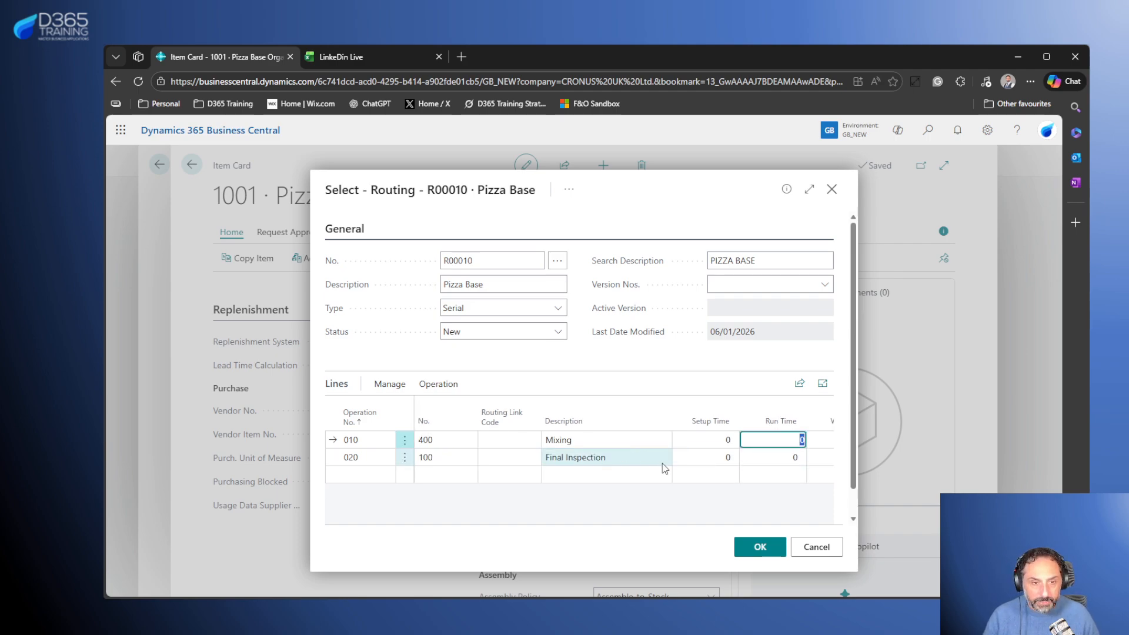
text(2)
key(Down)
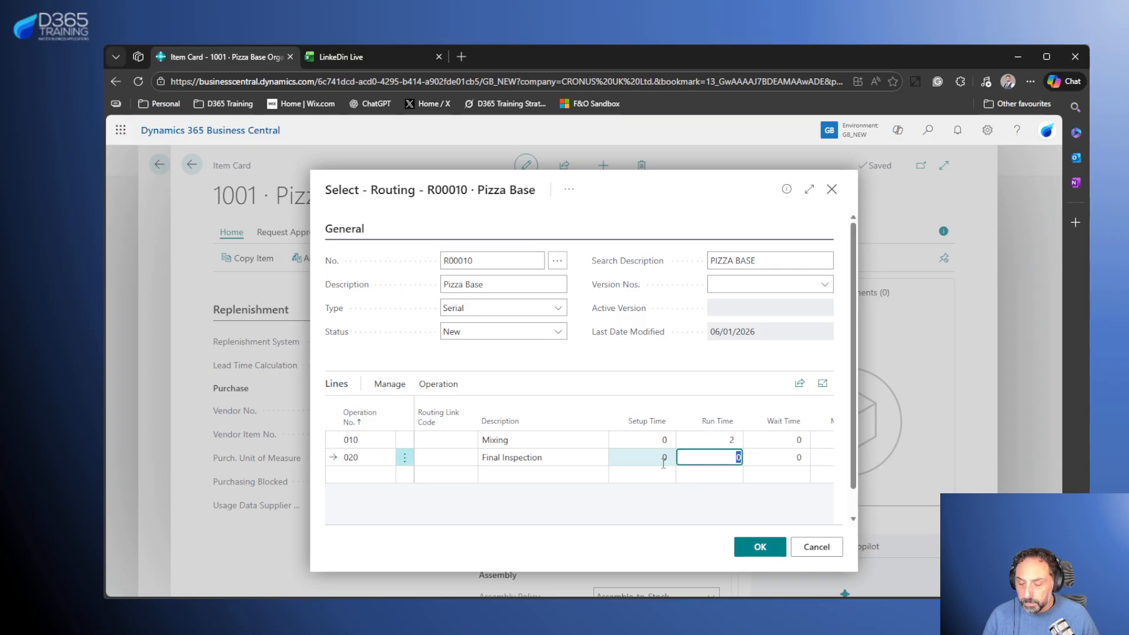
text(2)
key(Up)
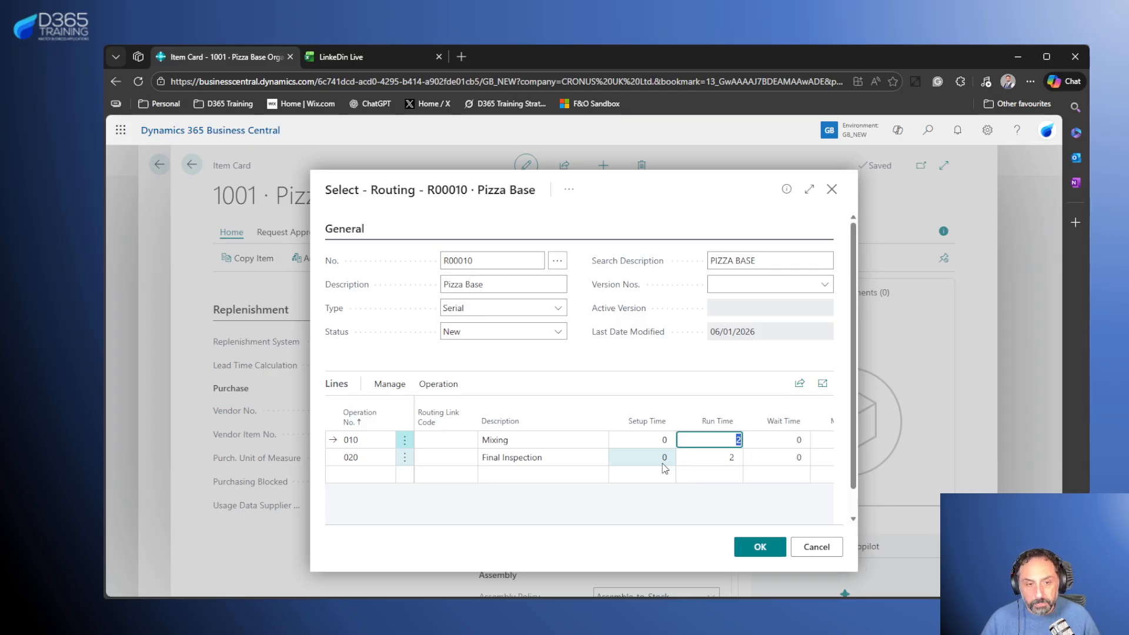
key(Down)
key(Up)
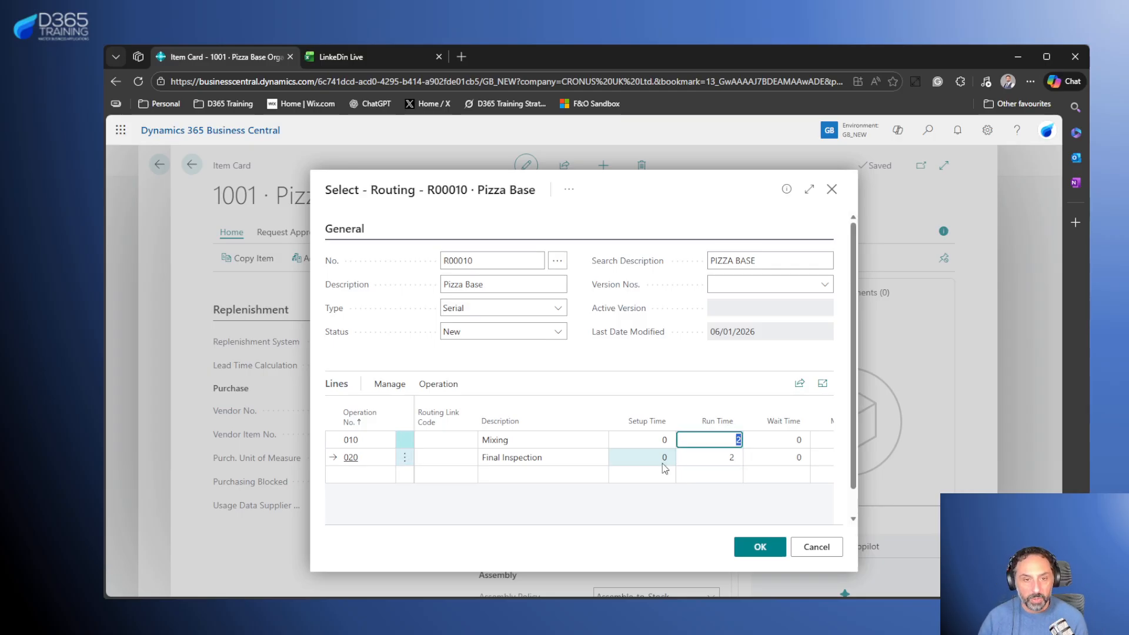
- Set the routing's status to Certified and accept the routing for the item
click(559, 333)
key(Down)
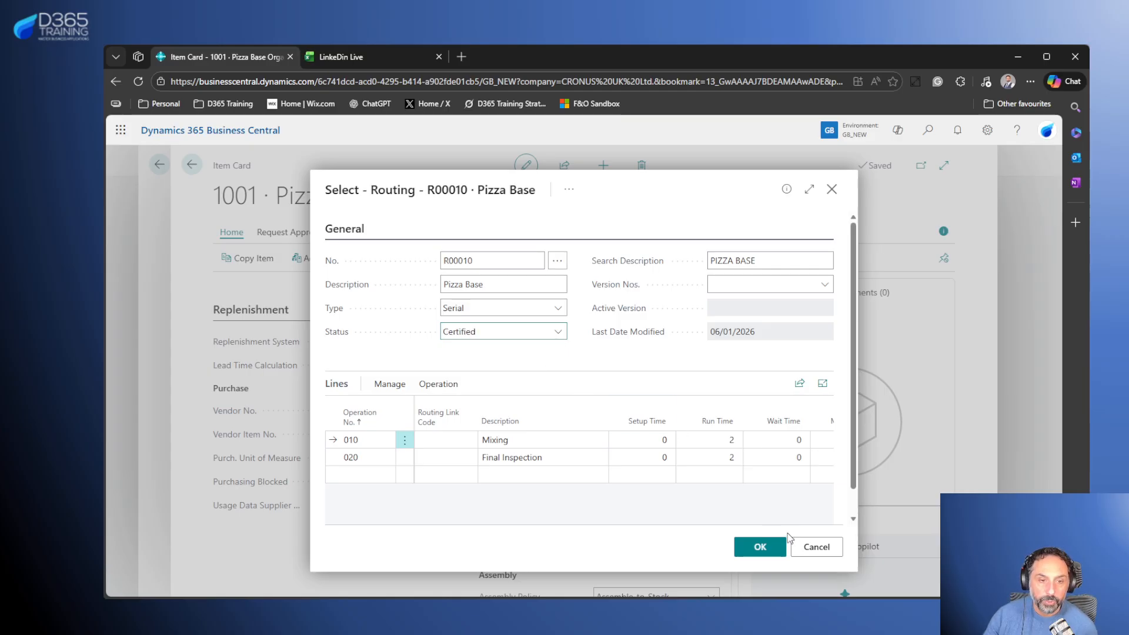
click(760, 547)
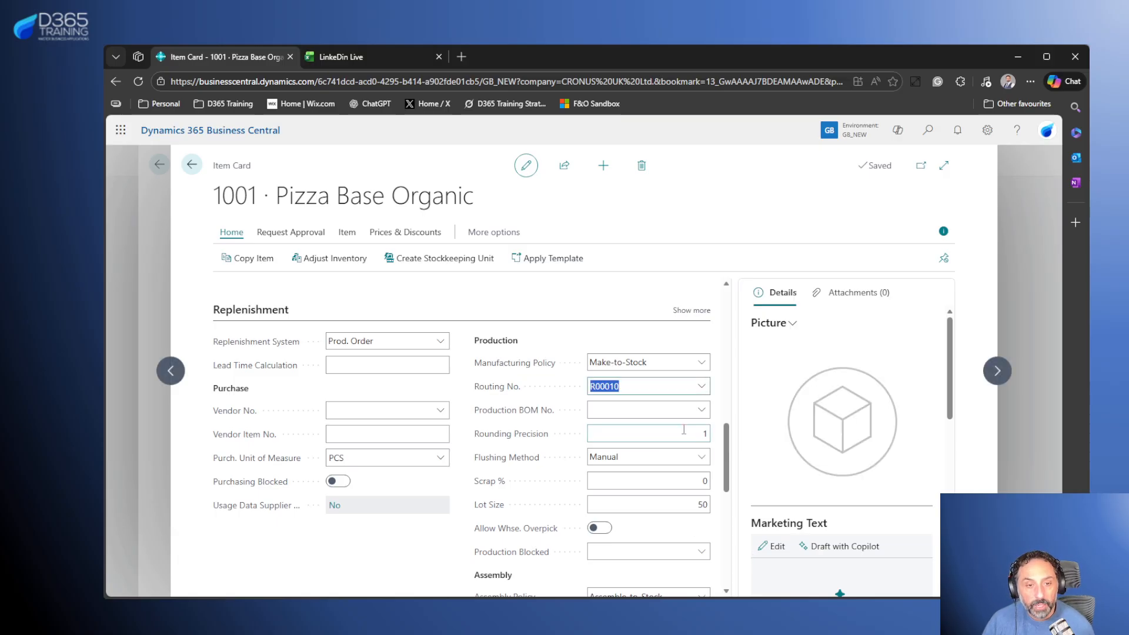
- Create a new production BOM from the item's Production BOM No. field, with the description "Pizza Base Organic"
click(701, 410)
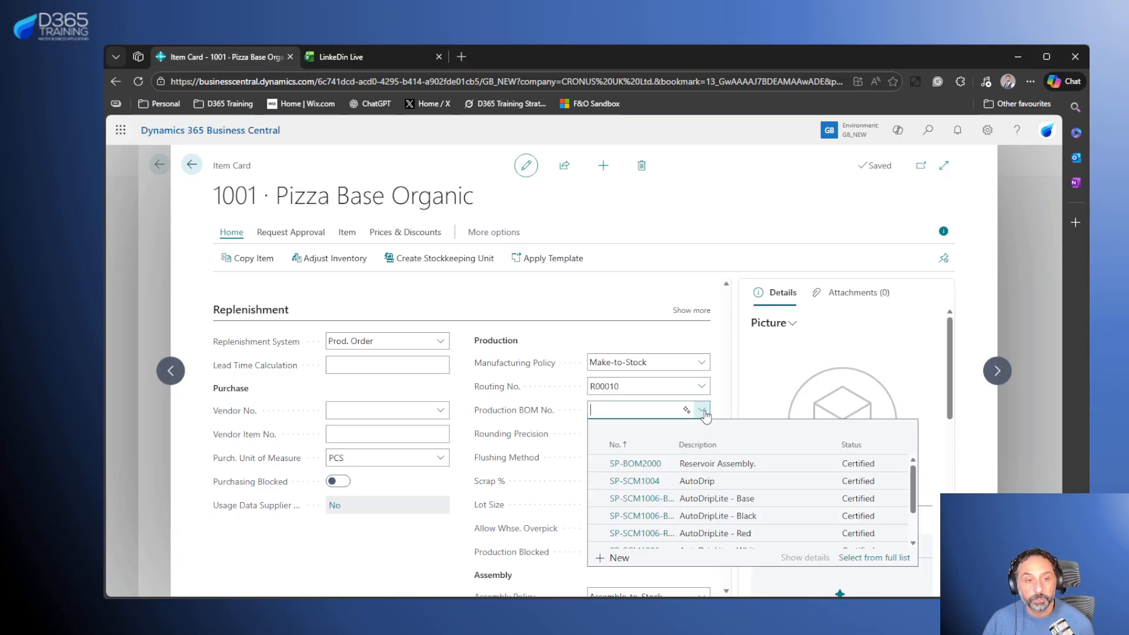
click(627, 558)
click(464, 283)
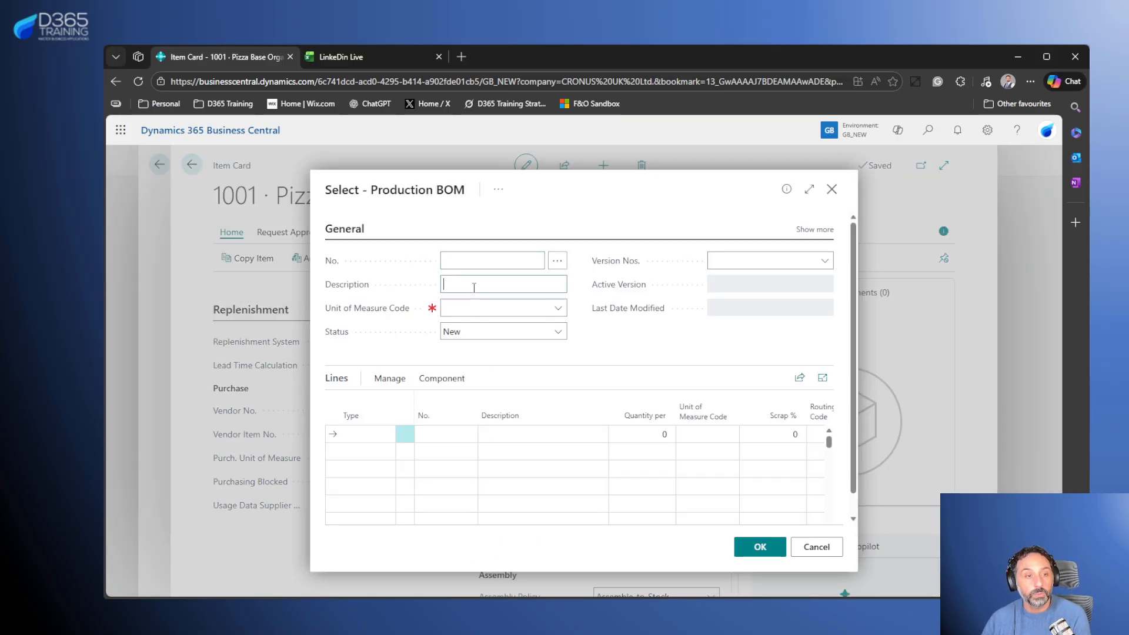
text(Pizza)
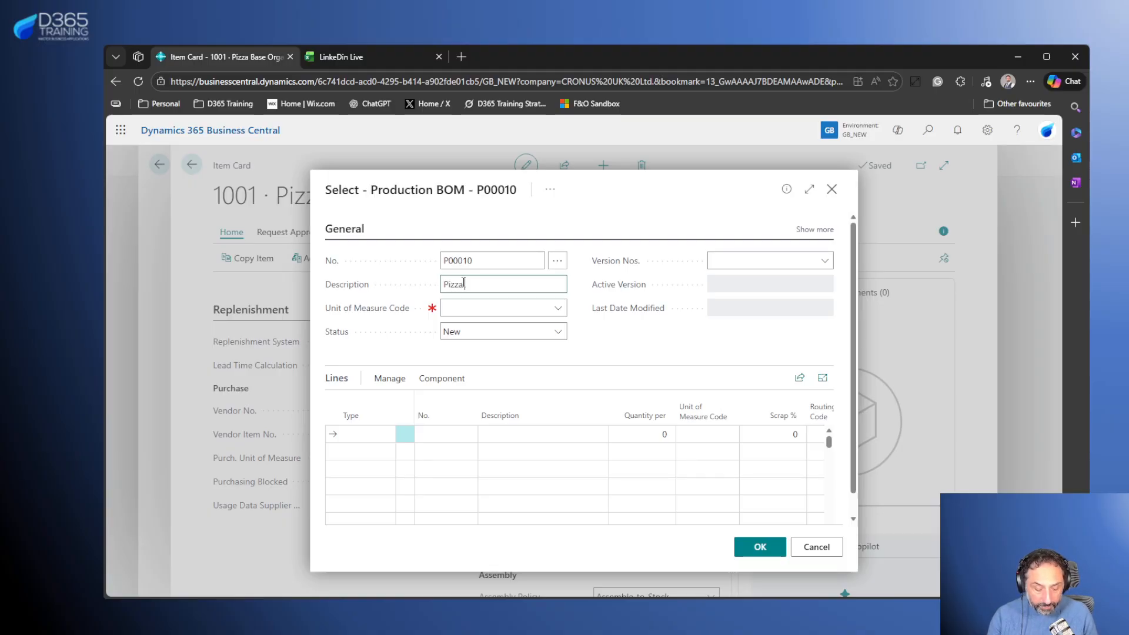
text( Base Organiz)
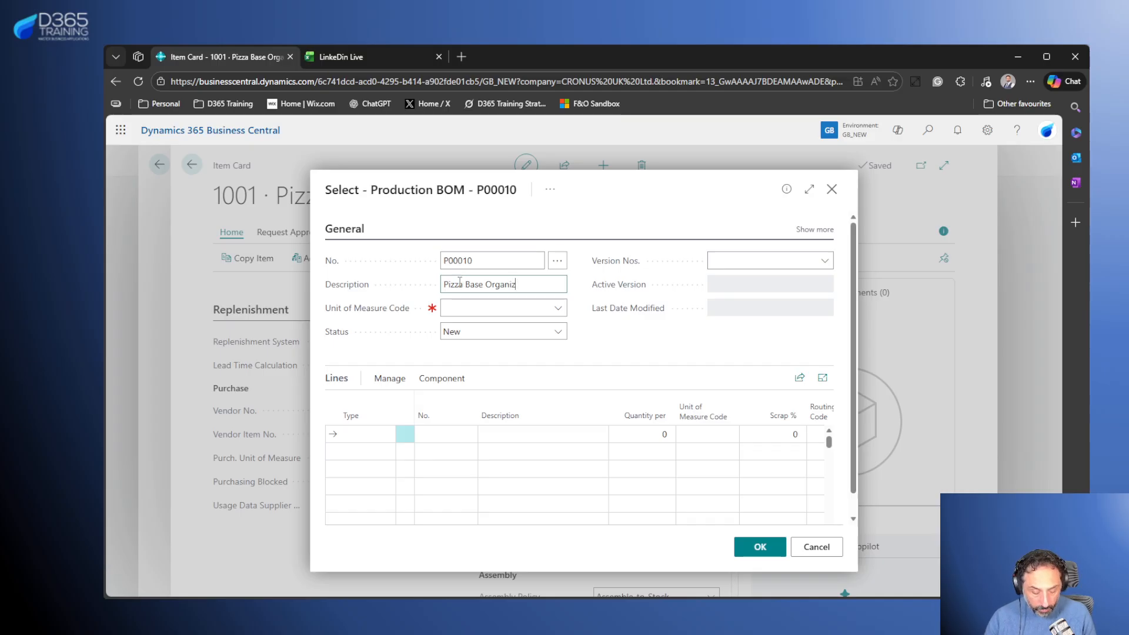
key(BackSpace)
text(c)
- Set the production BOM's unit of measure code to PCS
click(509, 312)
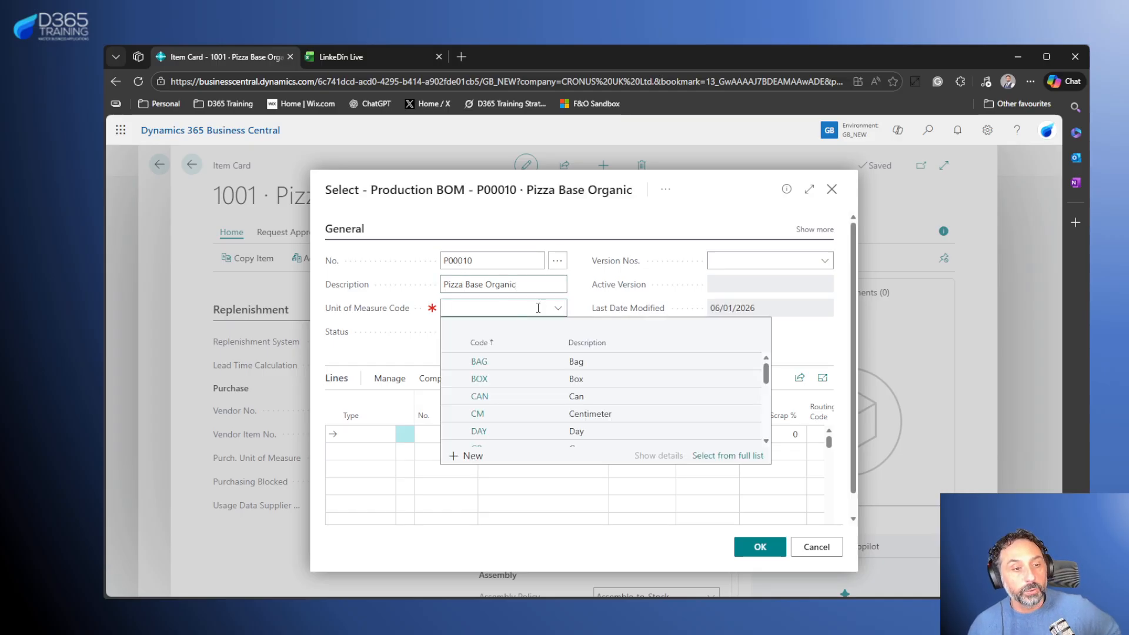
scroll(527, 415, down, 2)
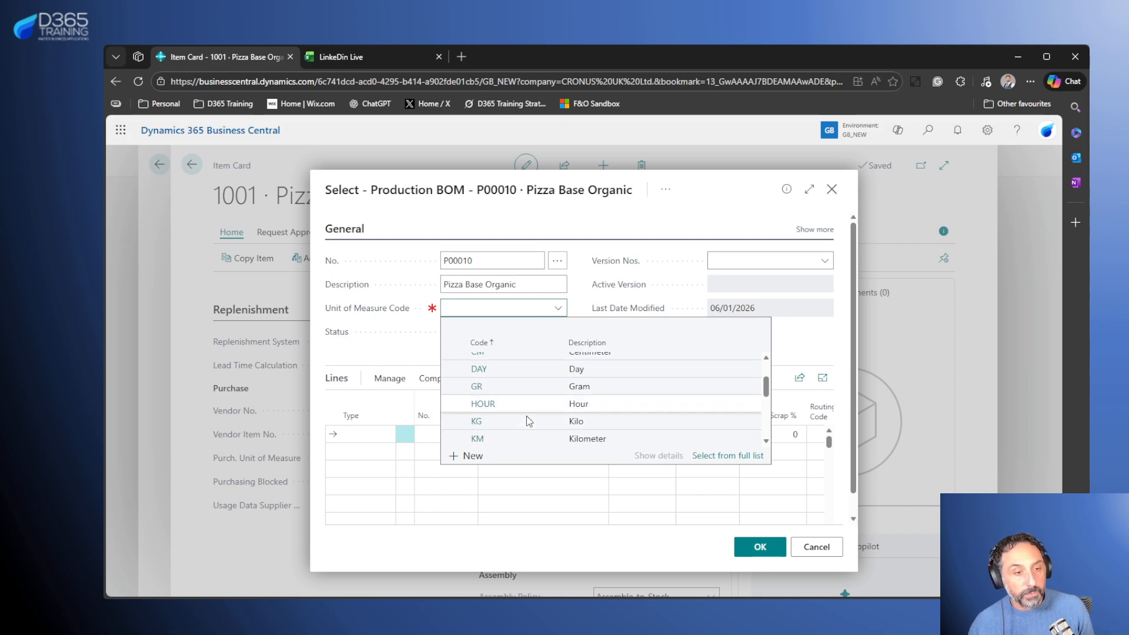
scroll(526, 411, down, 2)
scroll(525, 411, down, 1)
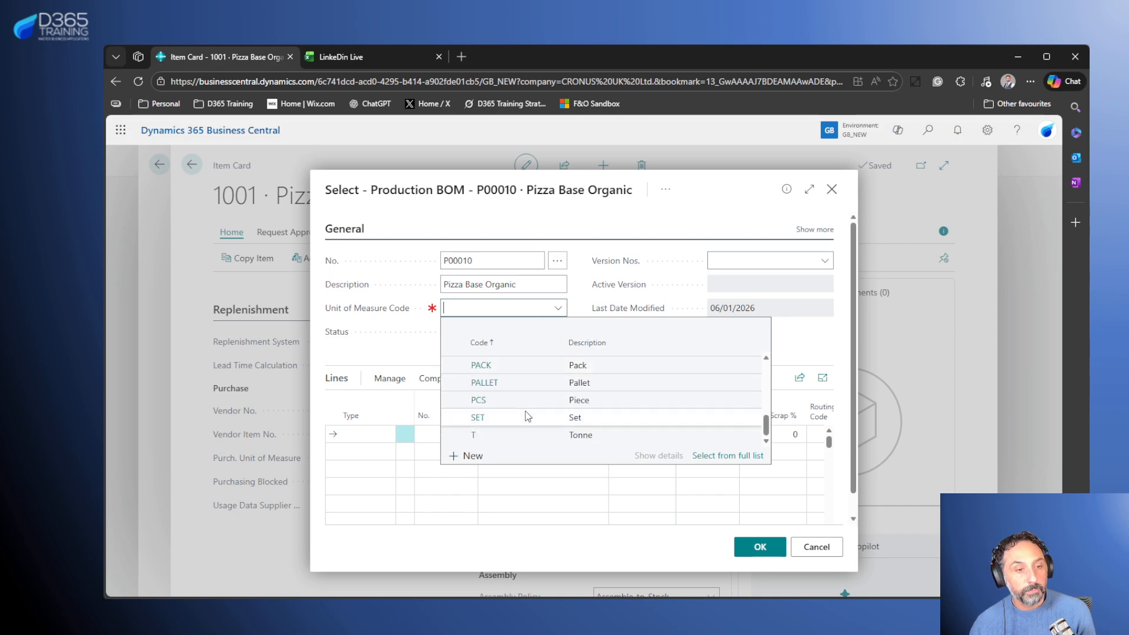
click(521, 406)
click(501, 287)
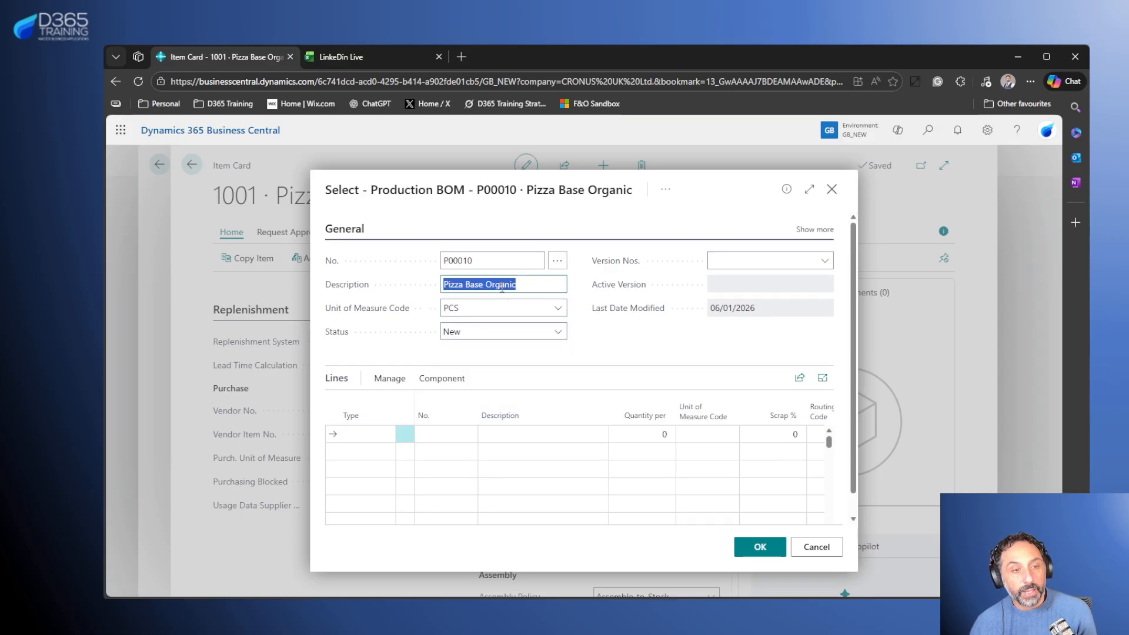
- Add a BOM line of type Item for item 1000, Flour 00 Organic 20Kg
click(383, 438)
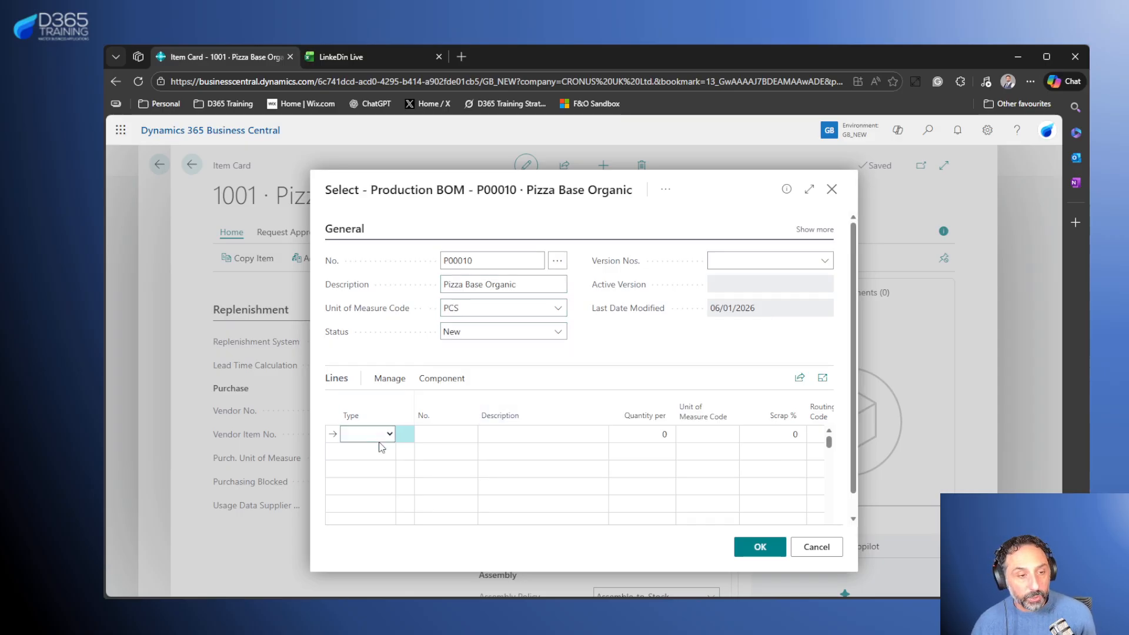
click(373, 468)
click(462, 434)
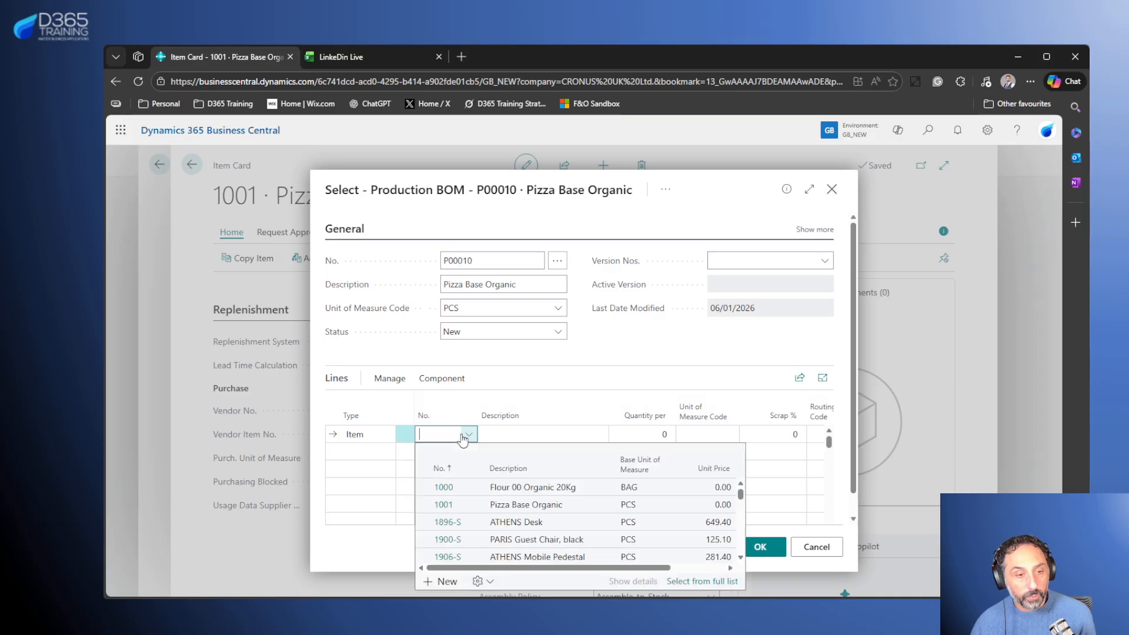
click(476, 488)
click(645, 350)
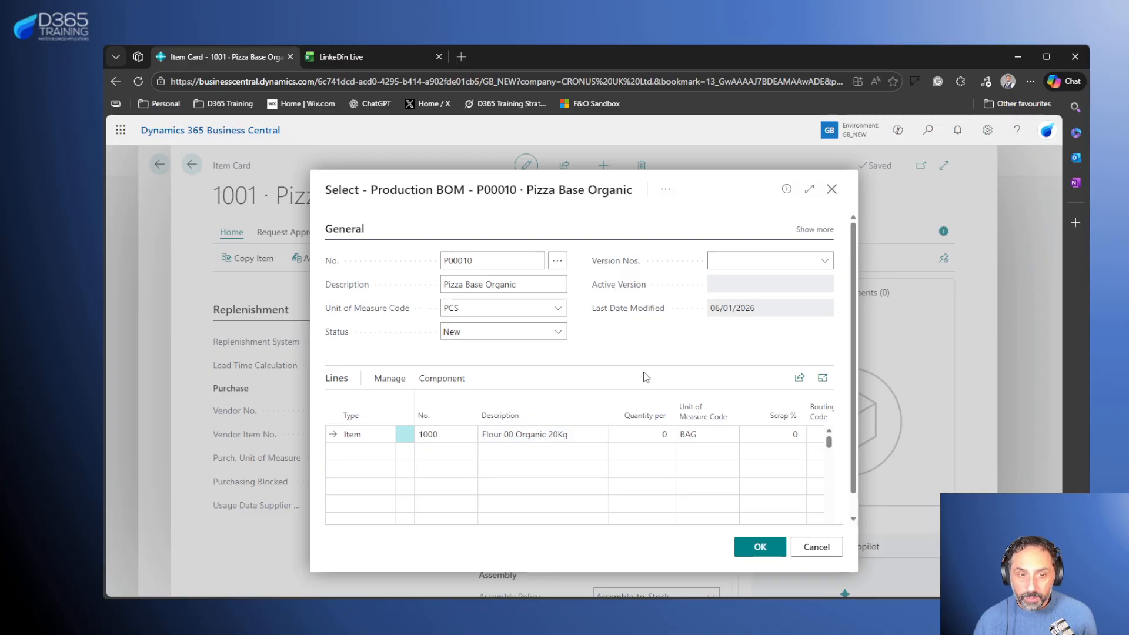
- Enter a quantity per of 0.05 on the flour line
click(652, 434)
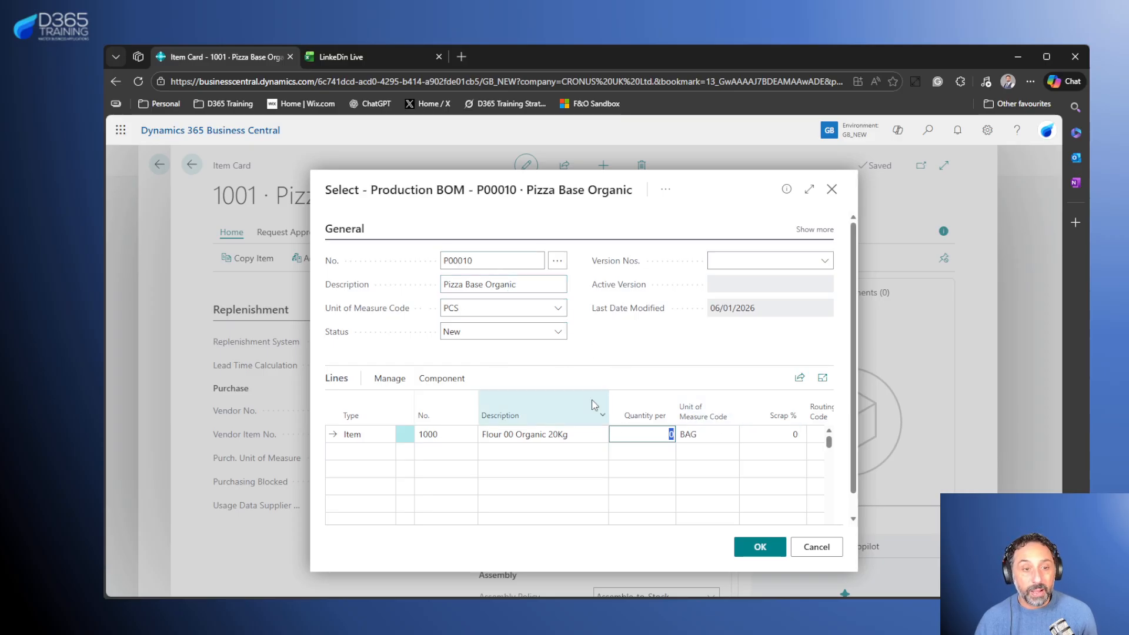
mouse_move(625, 306)
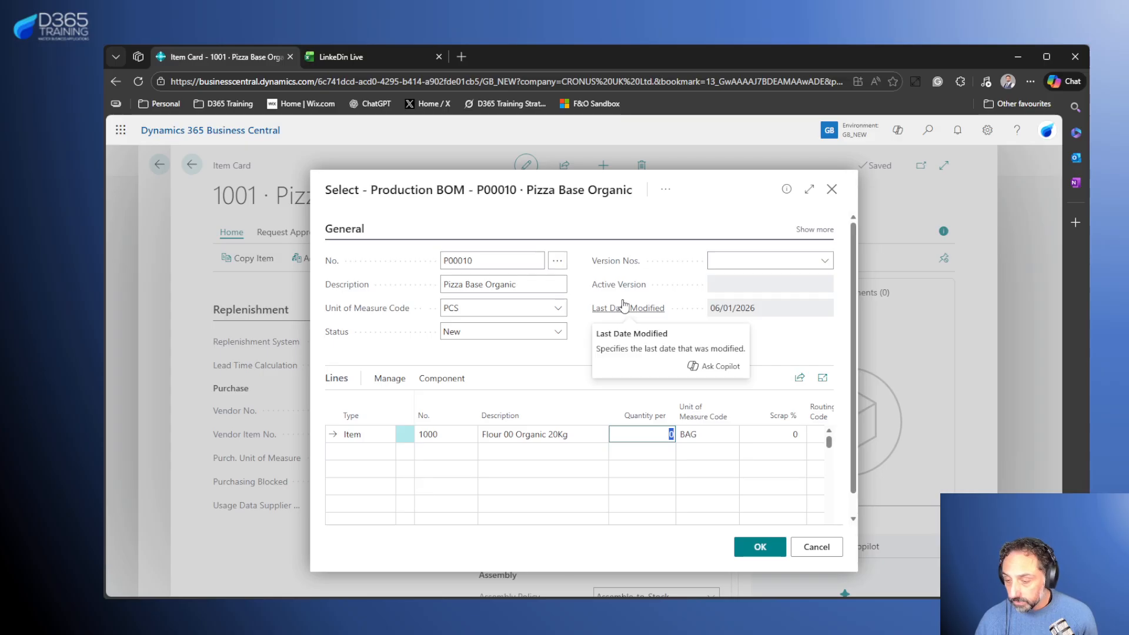
text(0.05)
key(Tab)
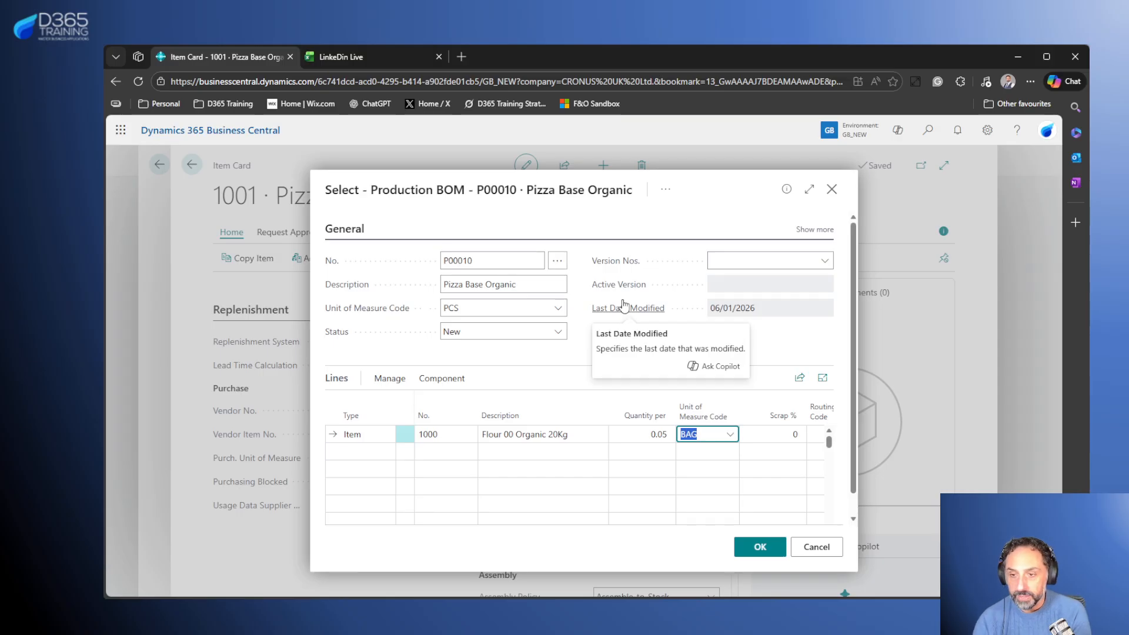
- Set the flour line's quantity per to 0.005
click(634, 438)
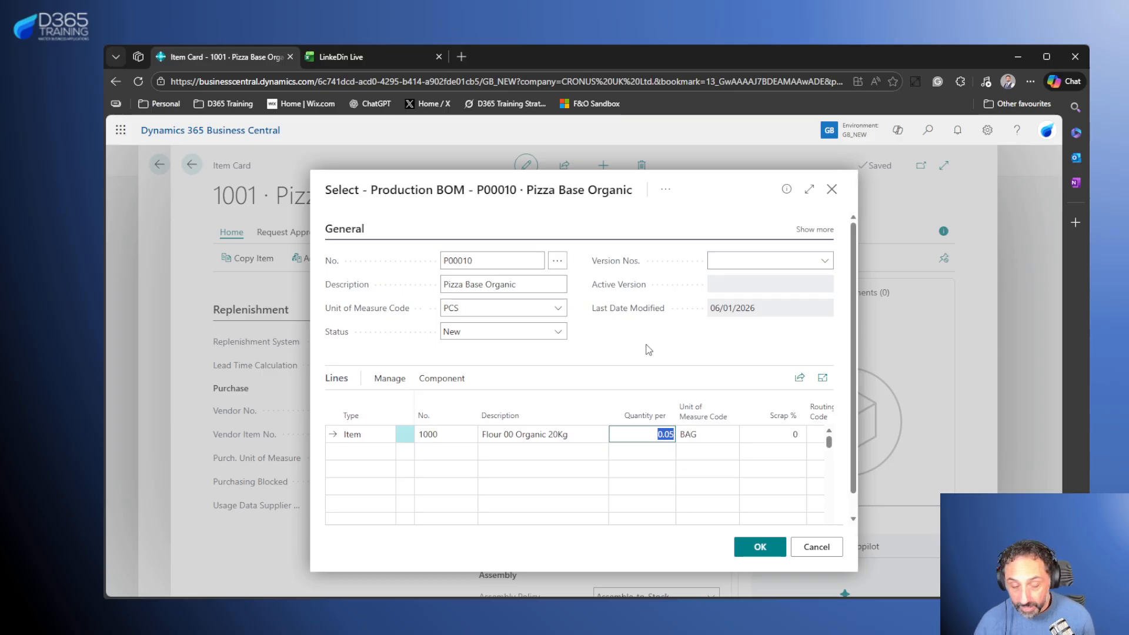
text(0.00)
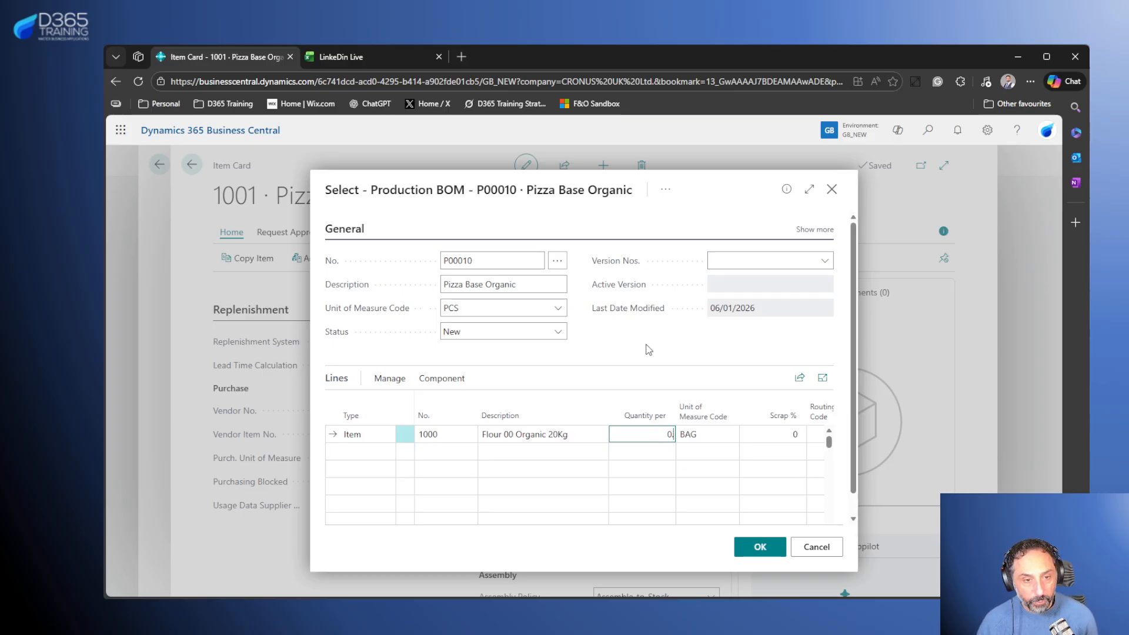
text(5)
click(649, 349)
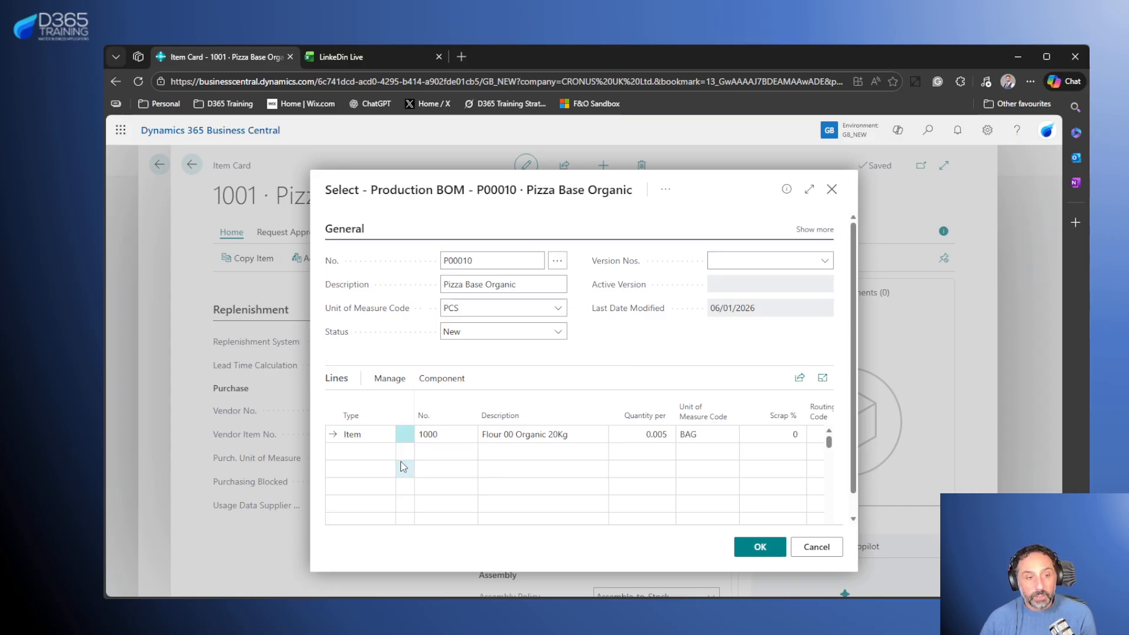
- Set the production BOM's status to Certified and accept it for the item
click(385, 457)
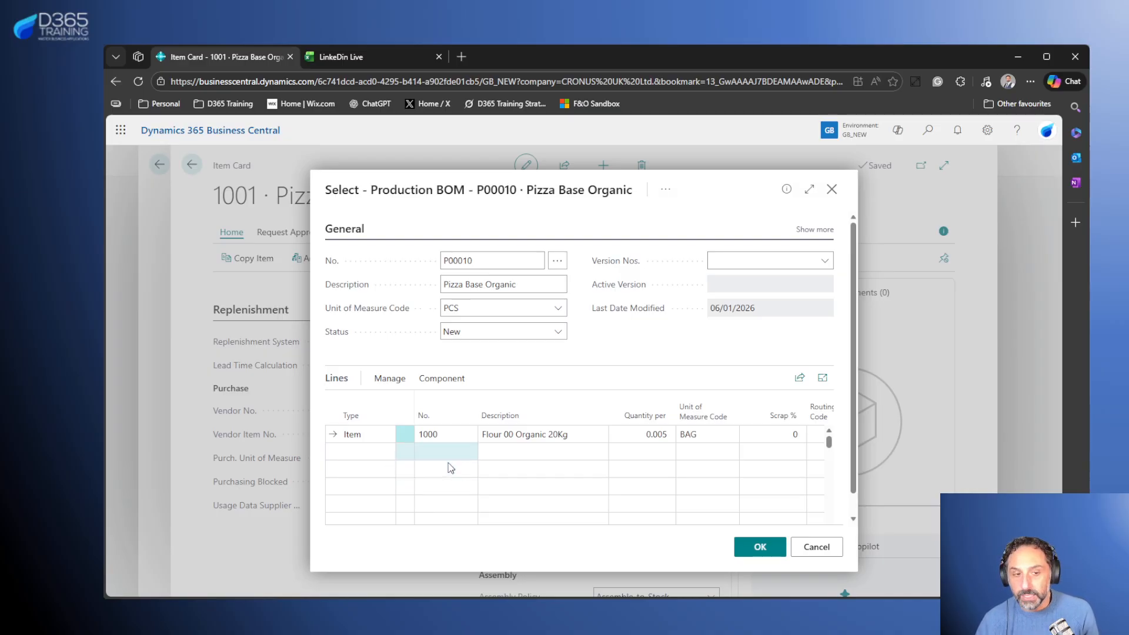
click(554, 334)
click(497, 369)
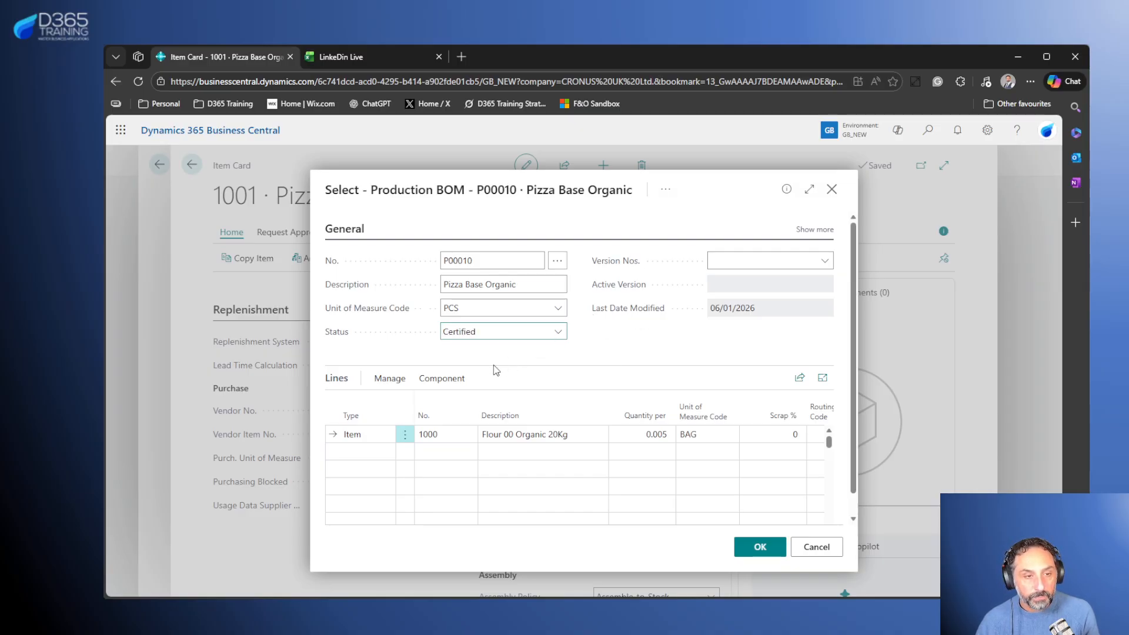
click(760, 547)
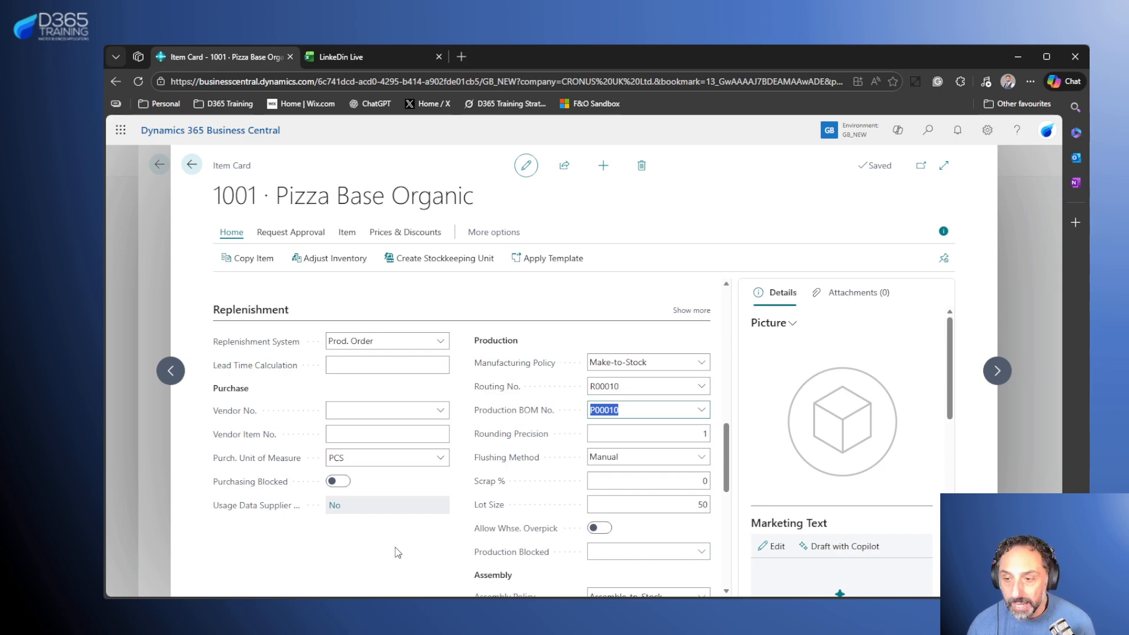
- Switch to the LinkeDin Live workbook in Excel and review the finished goods row and the WIP row
click(347, 57)
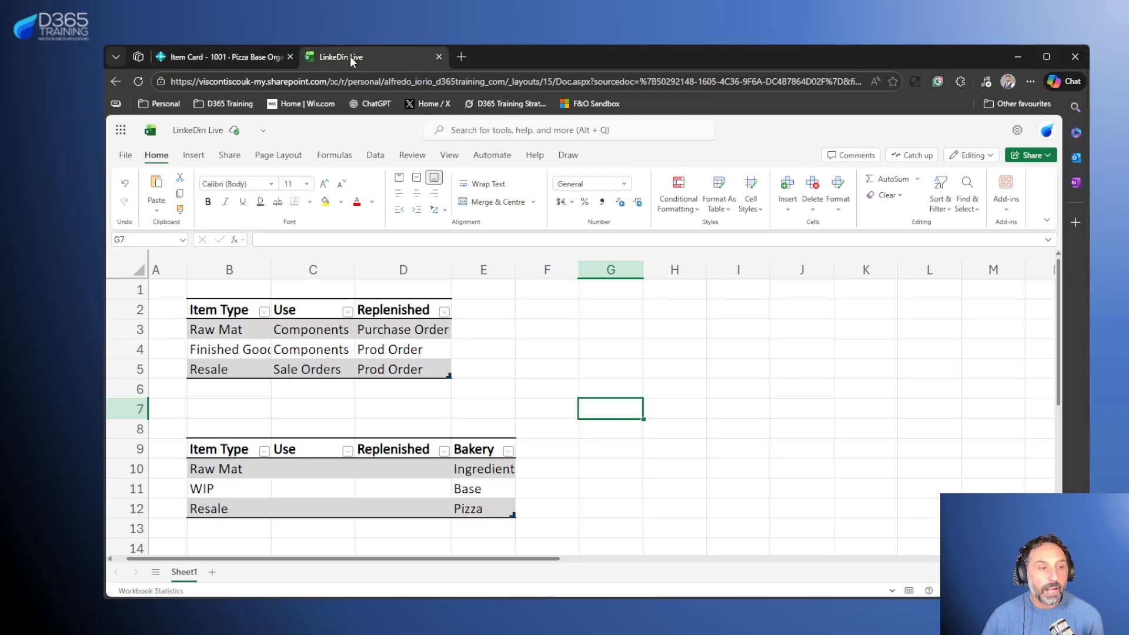
click(118, 351)
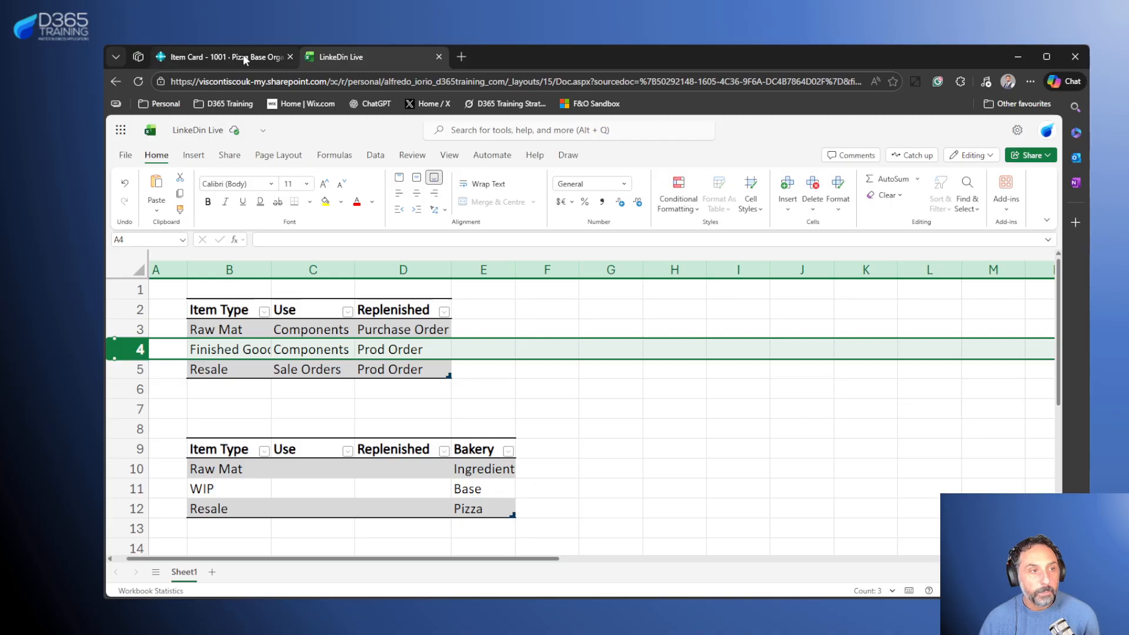
click(117, 489)
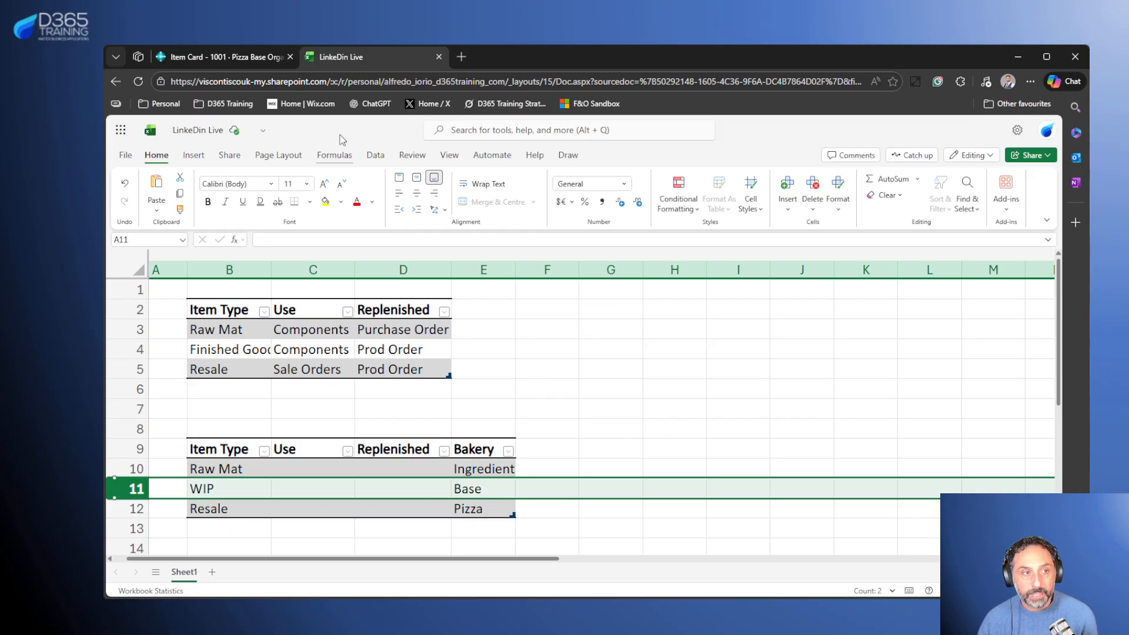
- Switch back to Business Central and create a new item from the ITEM template
click(242, 56)
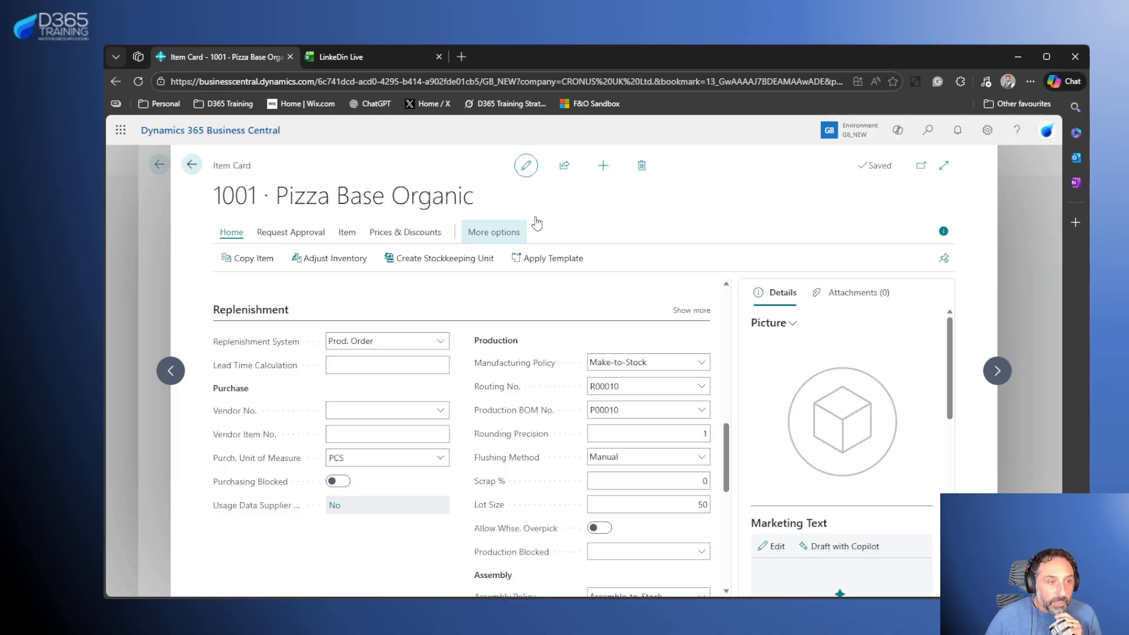
click(603, 165)
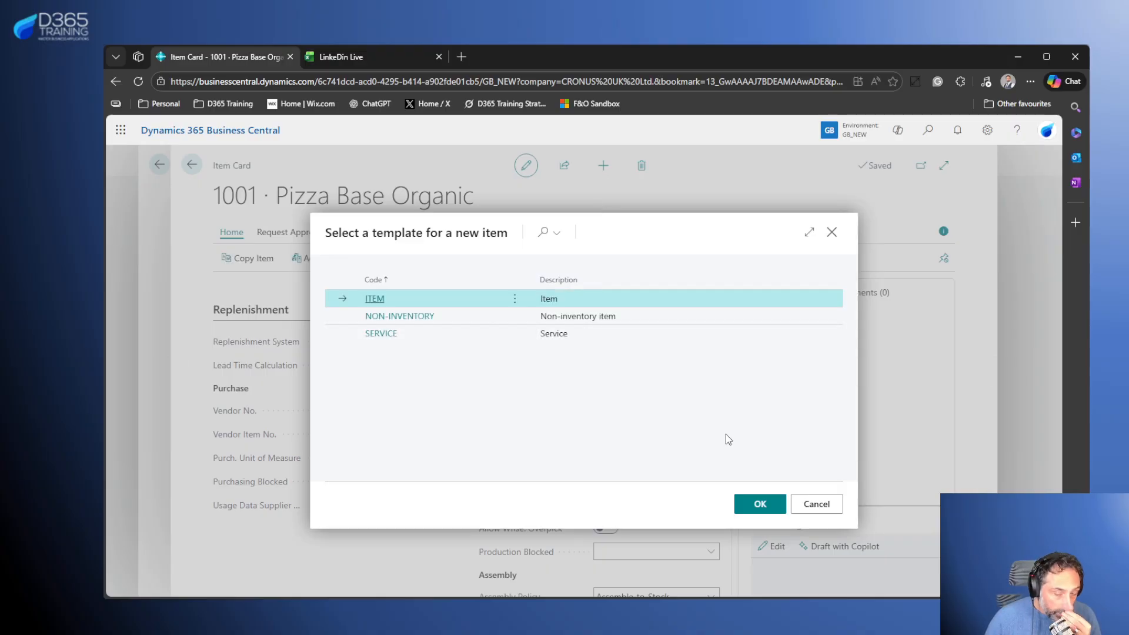
click(728, 504)
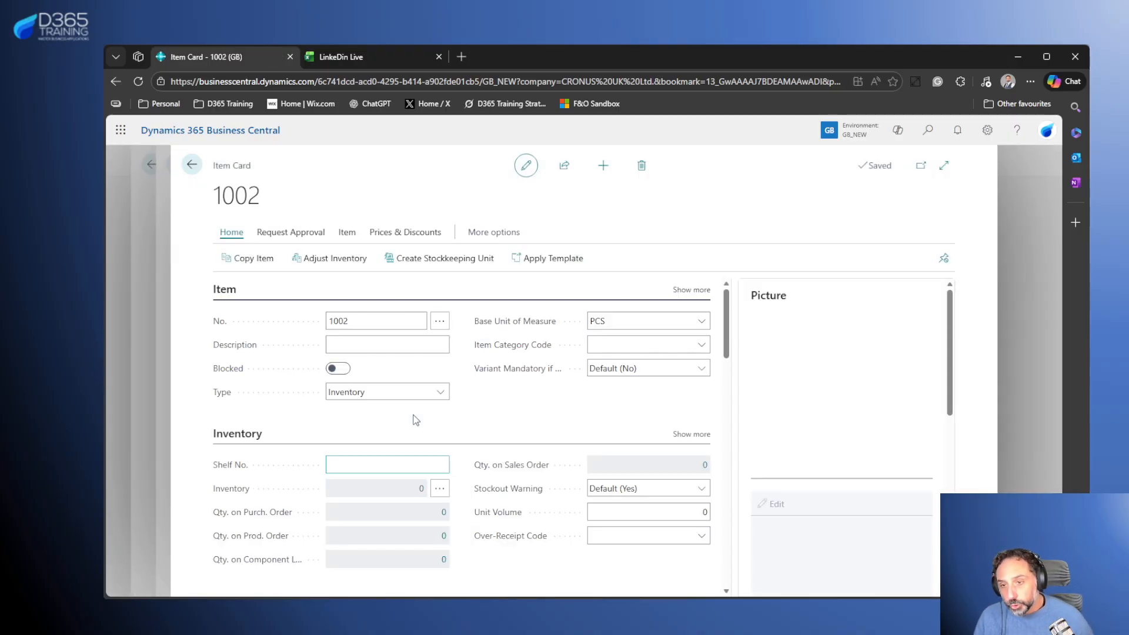
- Set the new item's description to Pizza Tomato Organic Premium and check the available base units of measure
click(376, 349)
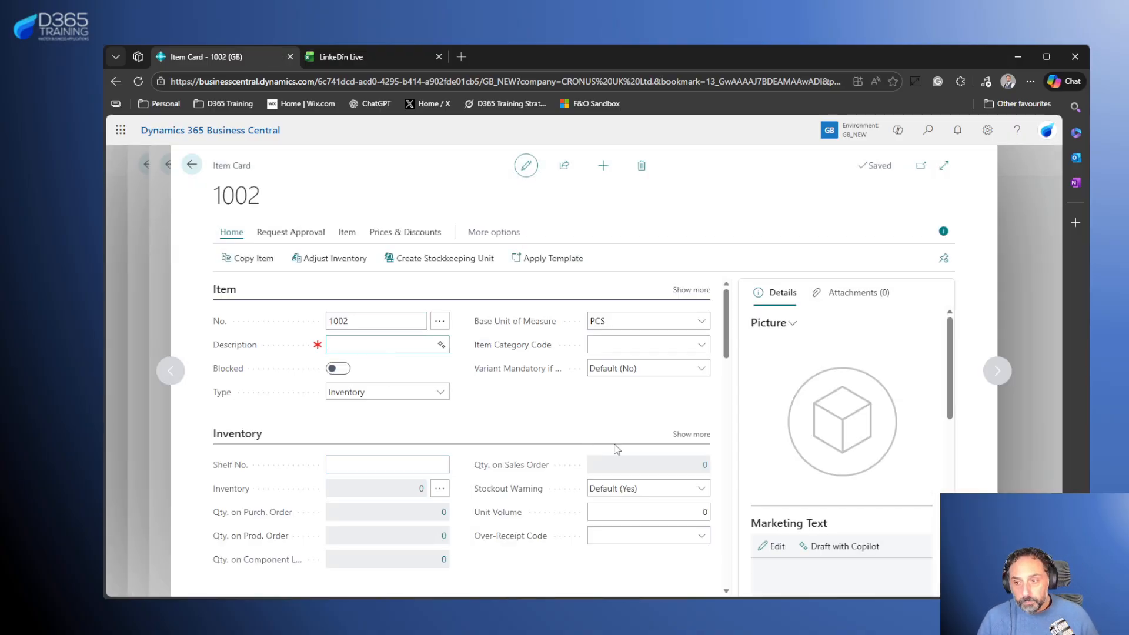
text(Pizza)
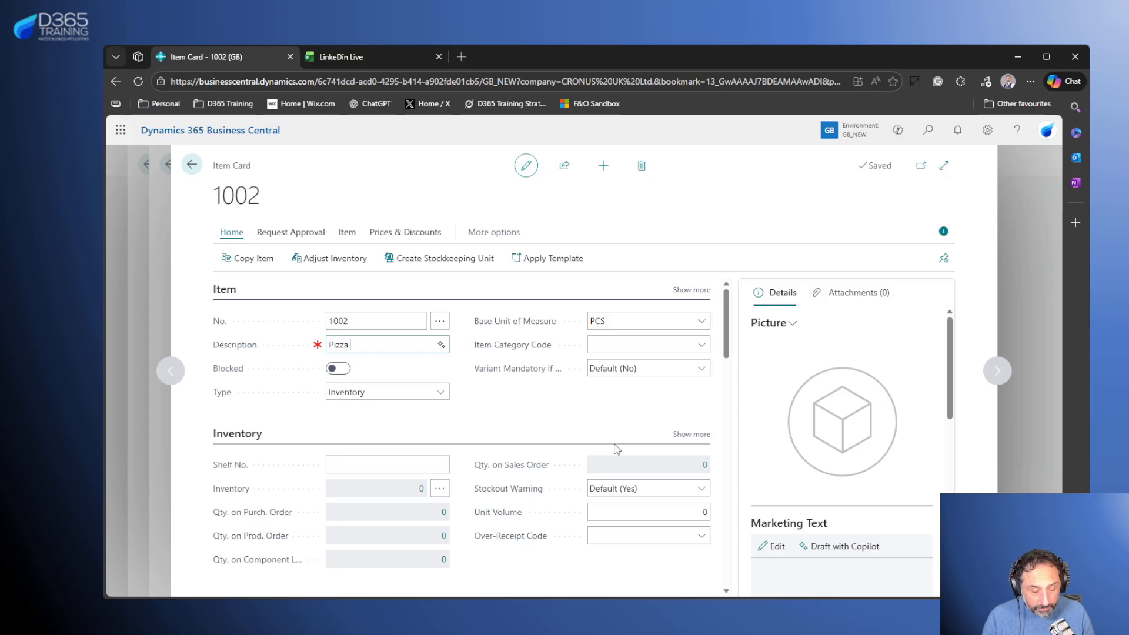
text( Tomato)
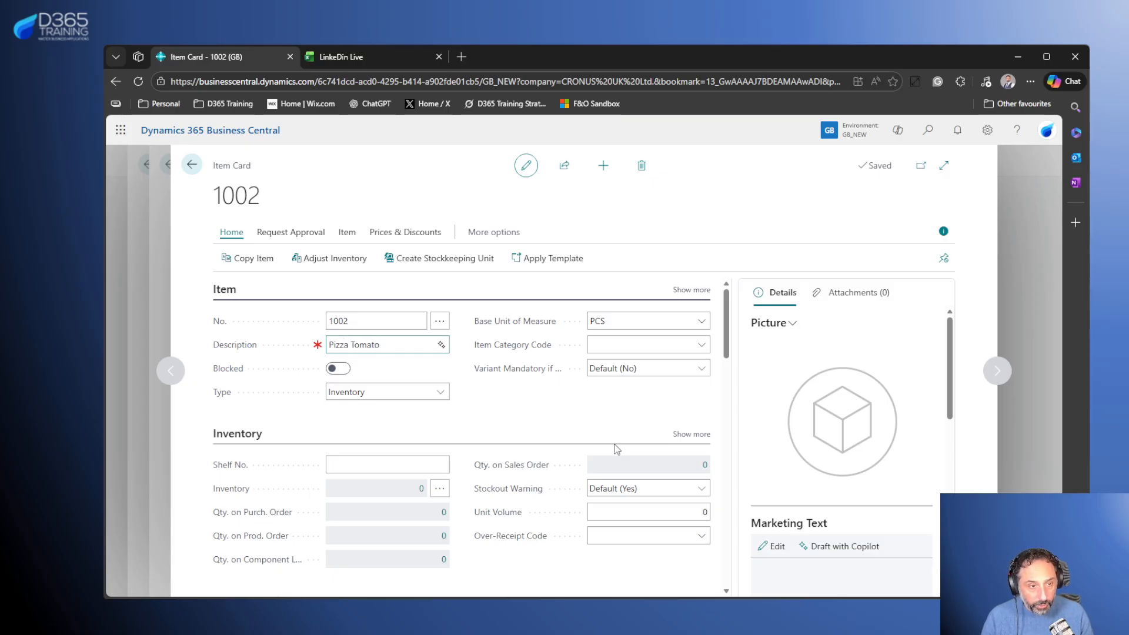
text( Organic Premium)
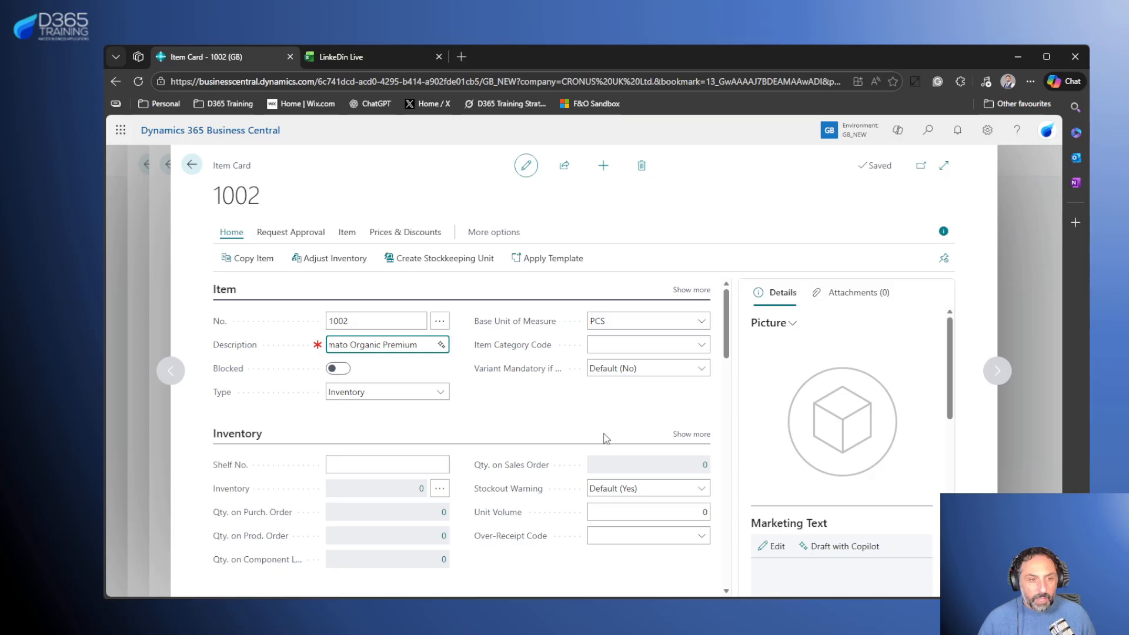
click(575, 411)
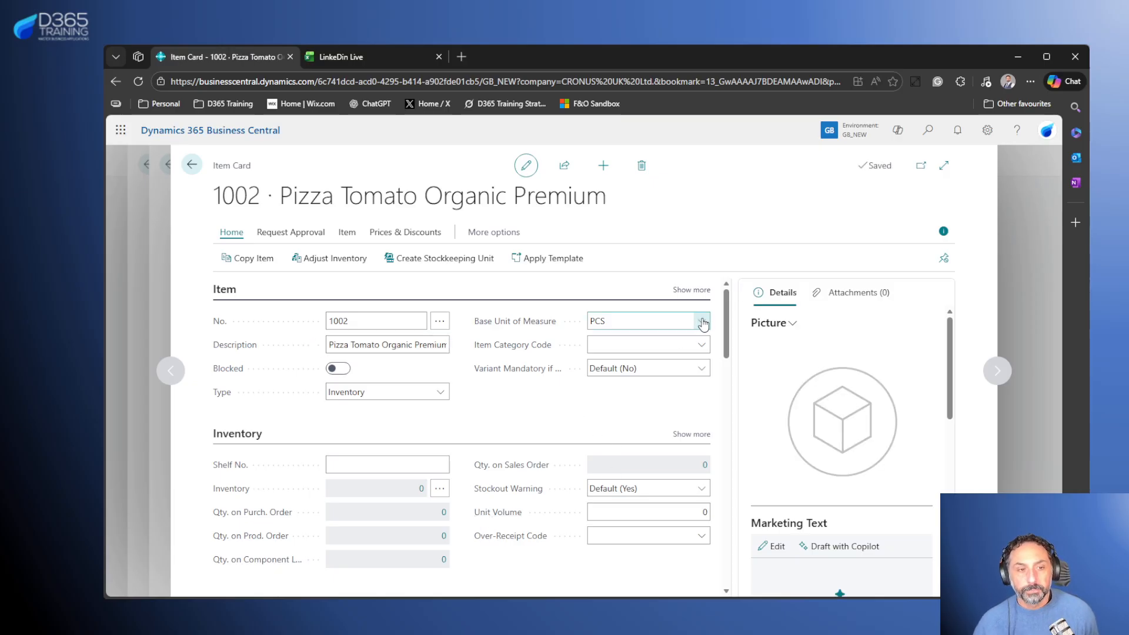
click(699, 327)
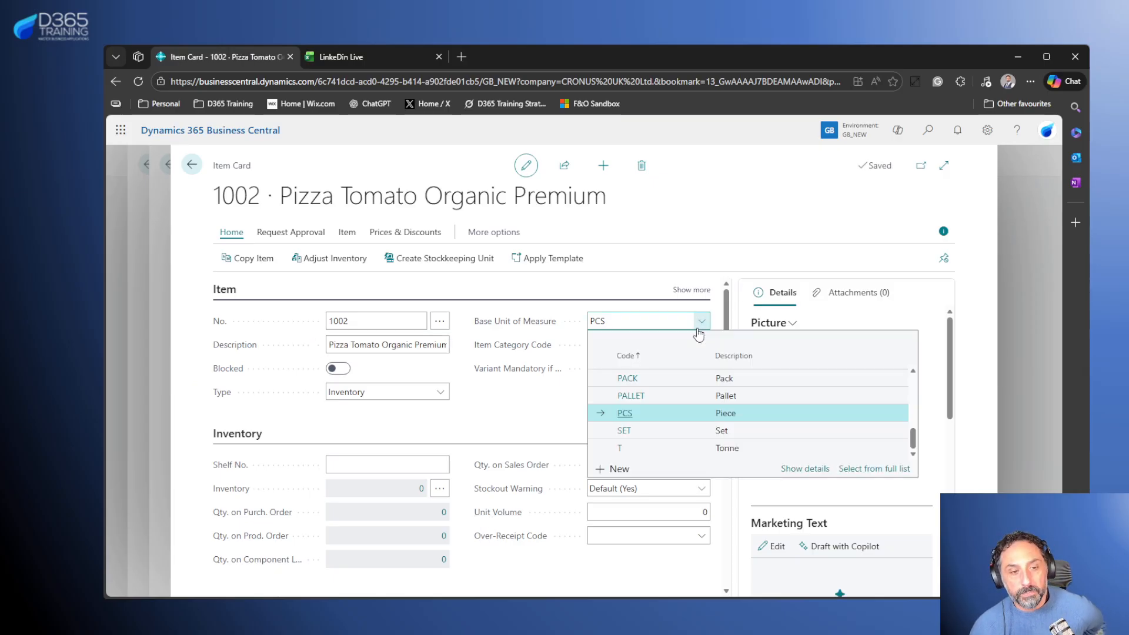
click(685, 253)
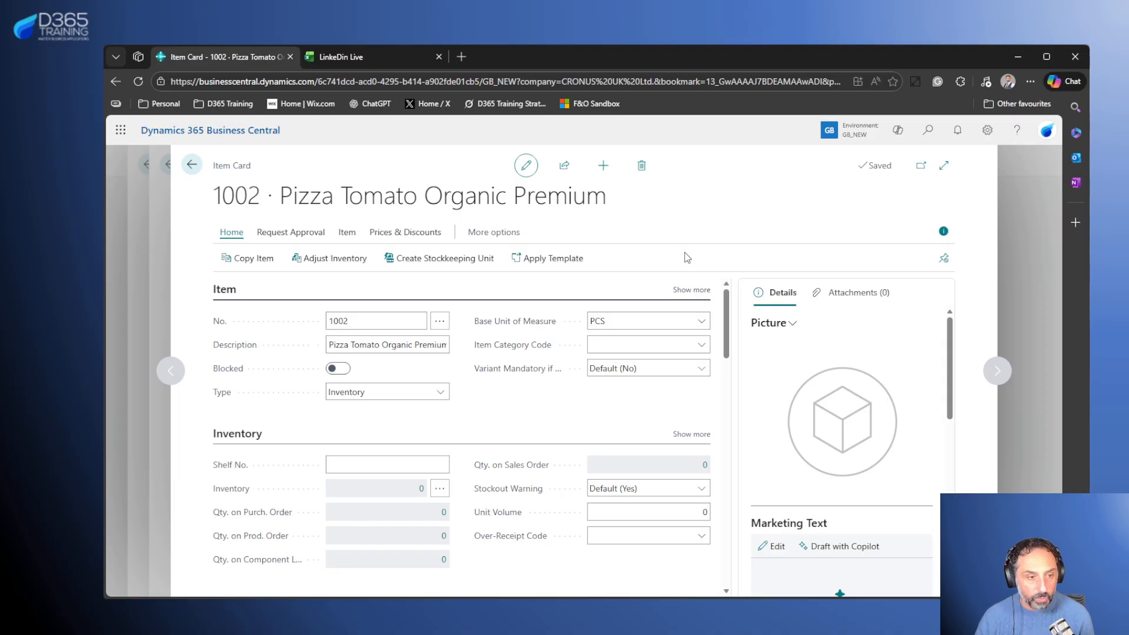
- Review the item's costing and posting details, and set its replenishment system to Prod. Order
scroll(445, 443, down, 3)
scroll(445, 443, down, 1)
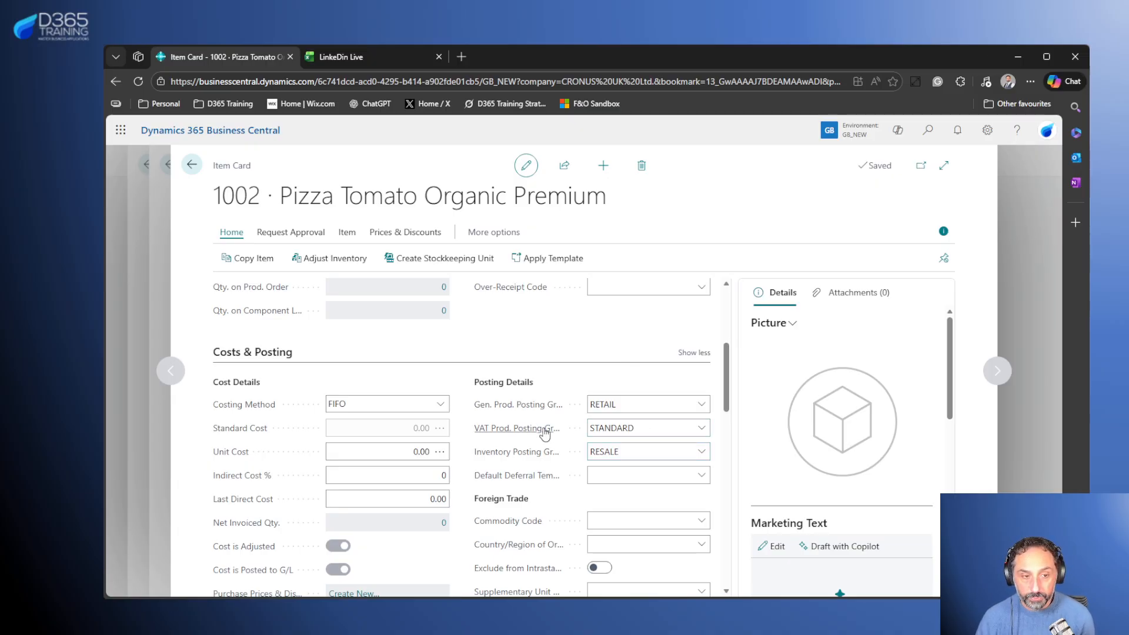
mouse_move(539, 434)
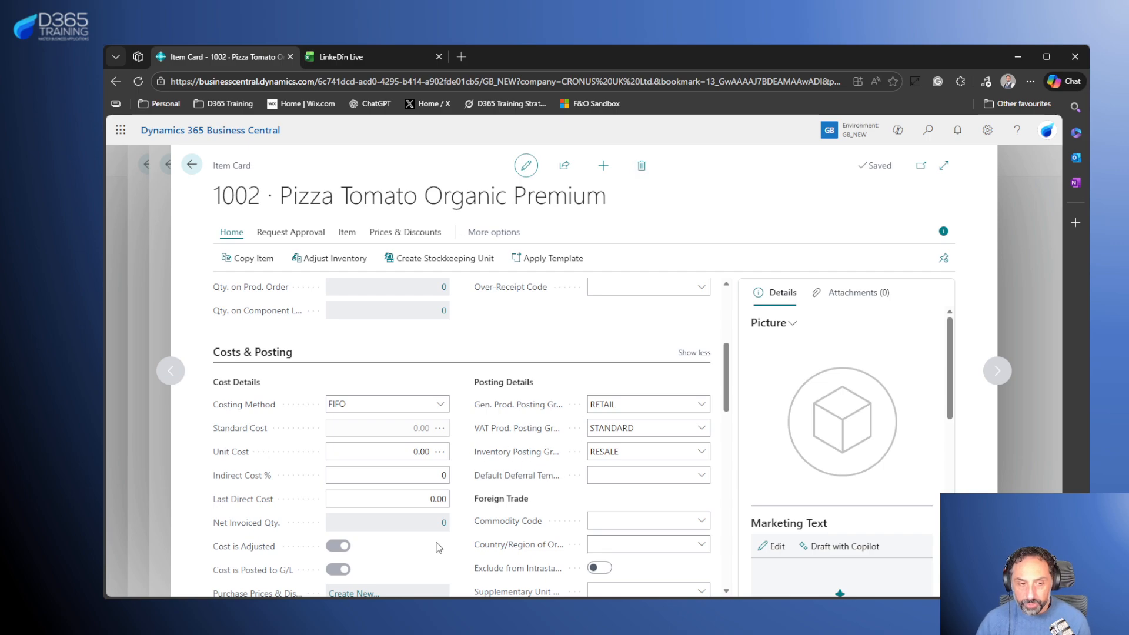
scroll(429, 557, down, 3)
scroll(378, 416, down, 3)
click(379, 413)
click(438, 343)
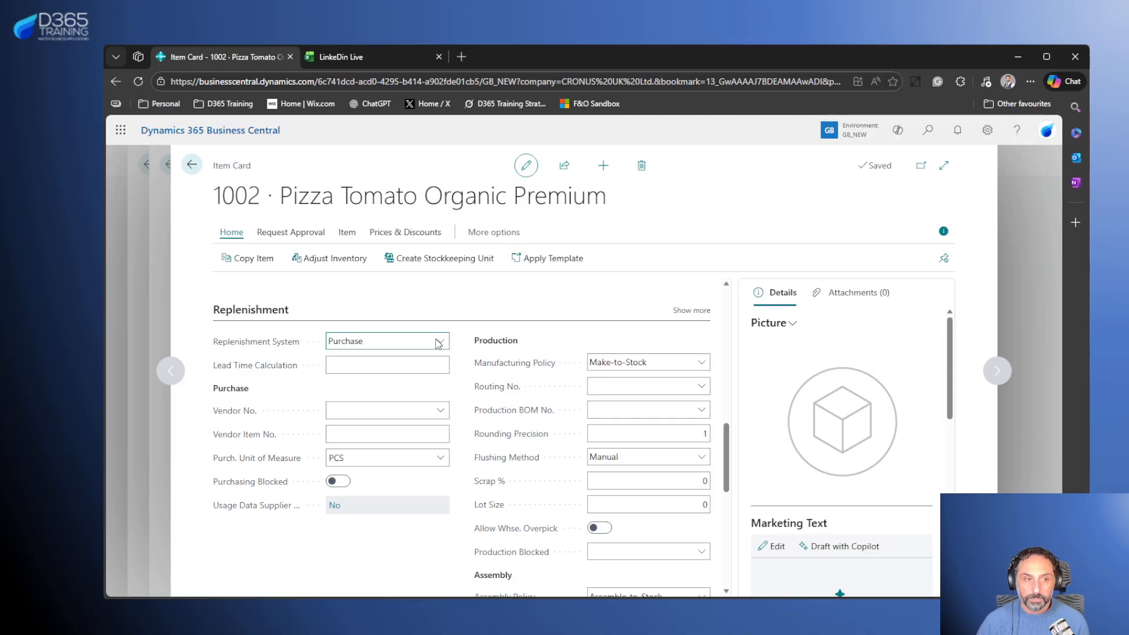
click(400, 377)
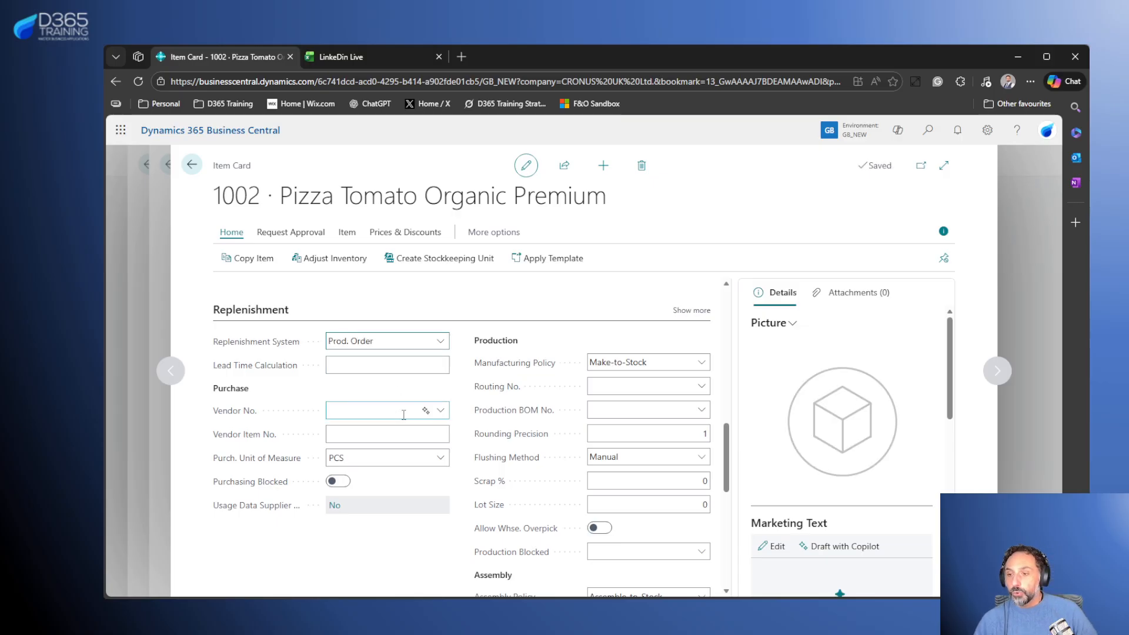
- Switch to the LinkeDin Live workbook in Excel and review the Resale rows of both item type tables
click(380, 57)
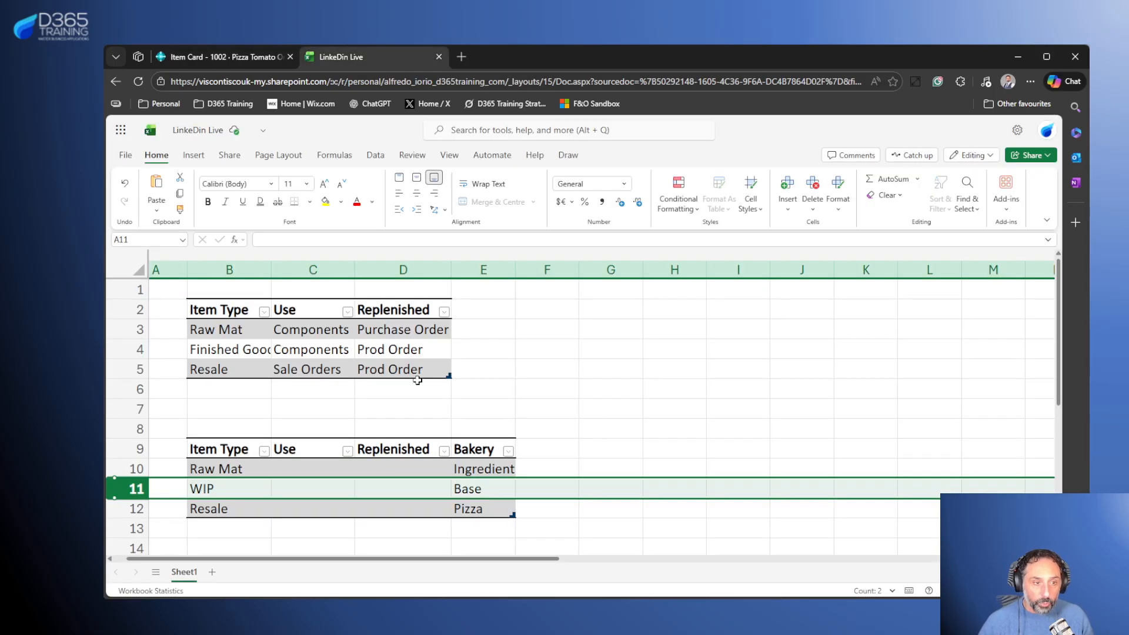
click(396, 369)
click(140, 369)
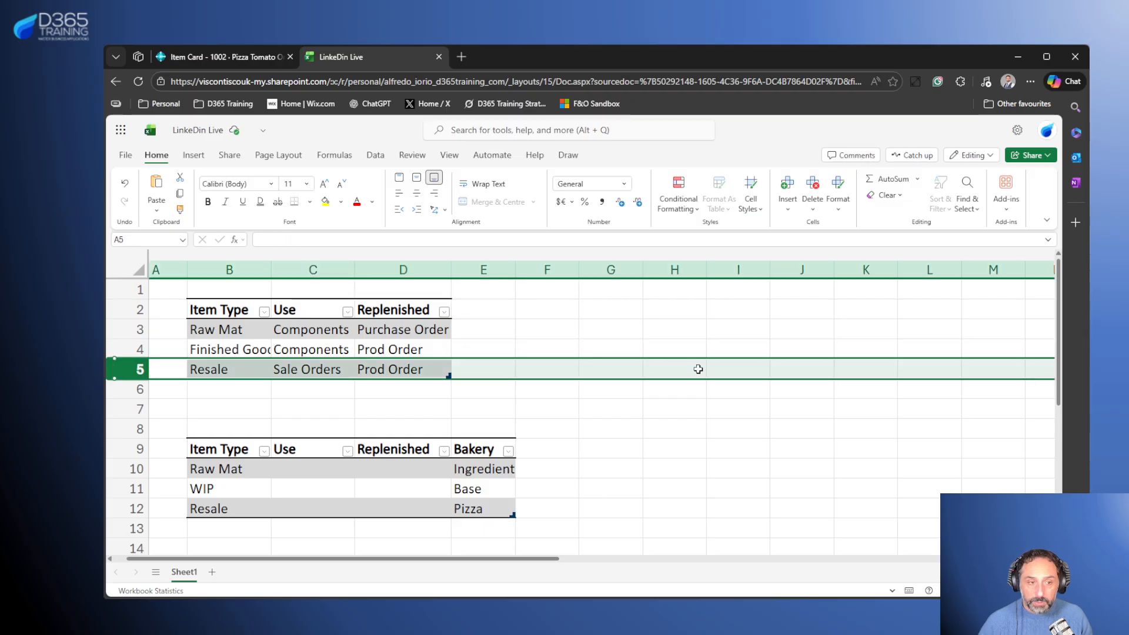
click(136, 509)
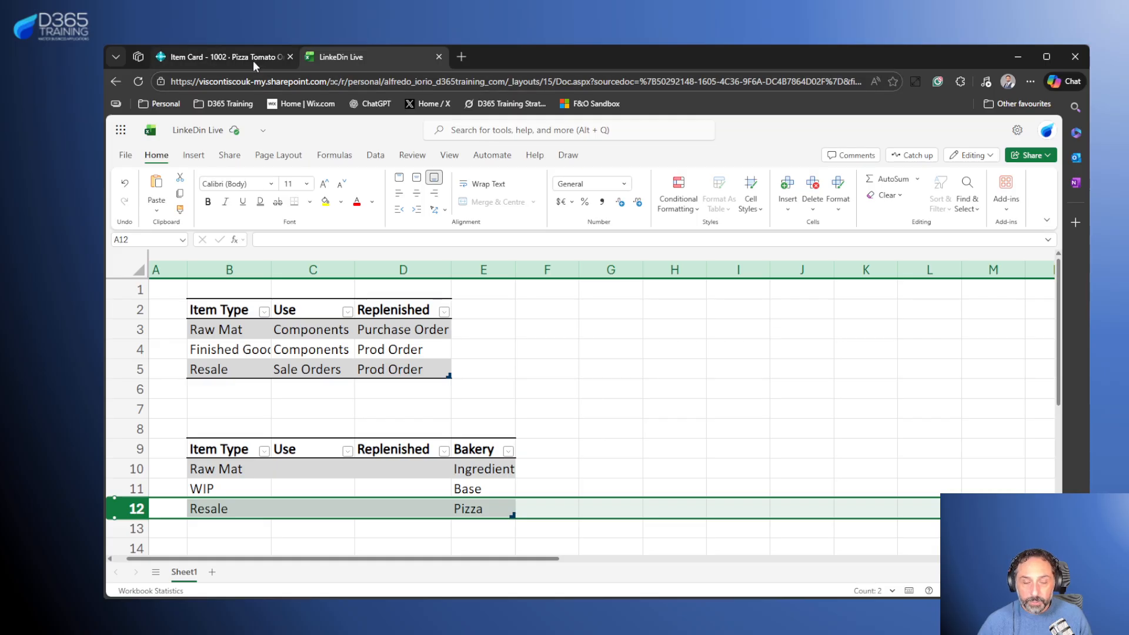
- Switch back to Business Central and create a production BOM for the item, described as Pizza Tomato Premium with unit of measure PCS
click(252, 58)
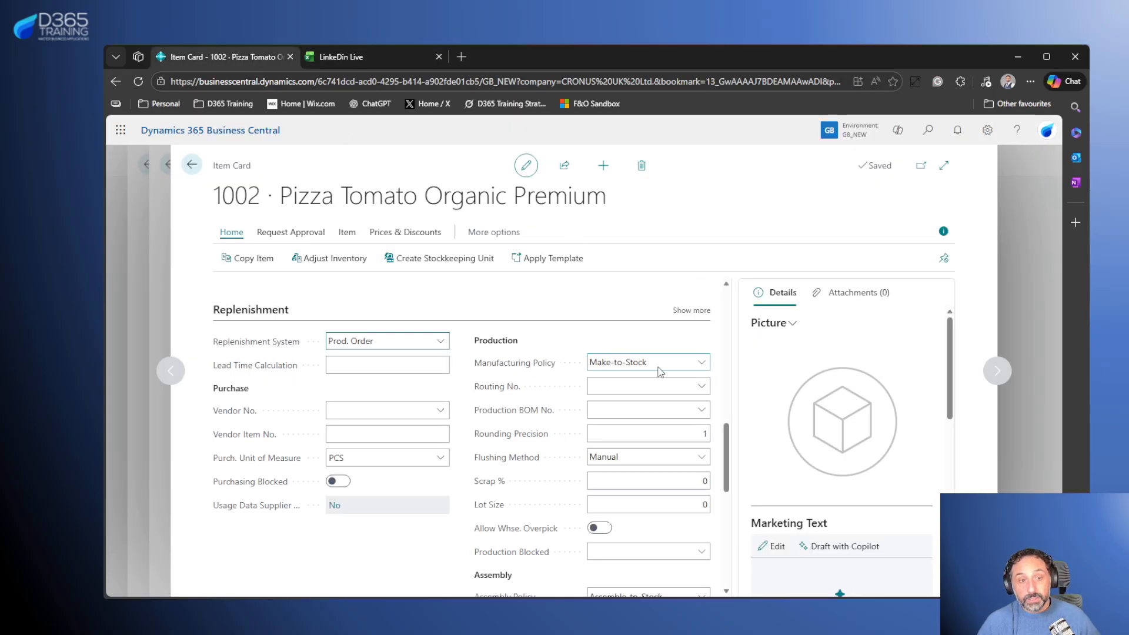
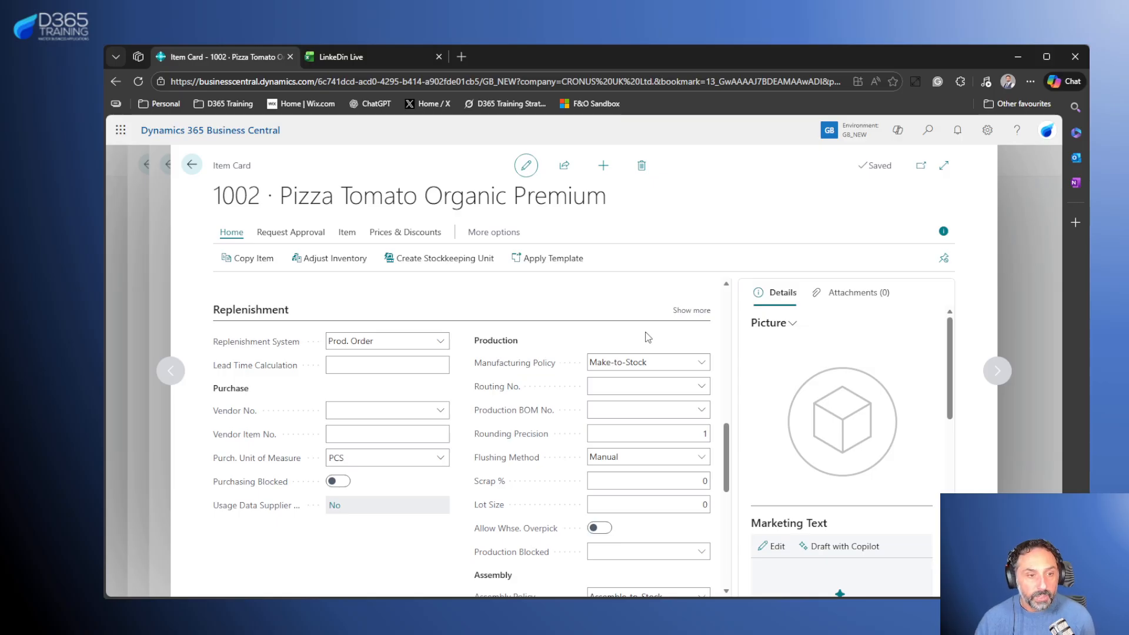
click(701, 412)
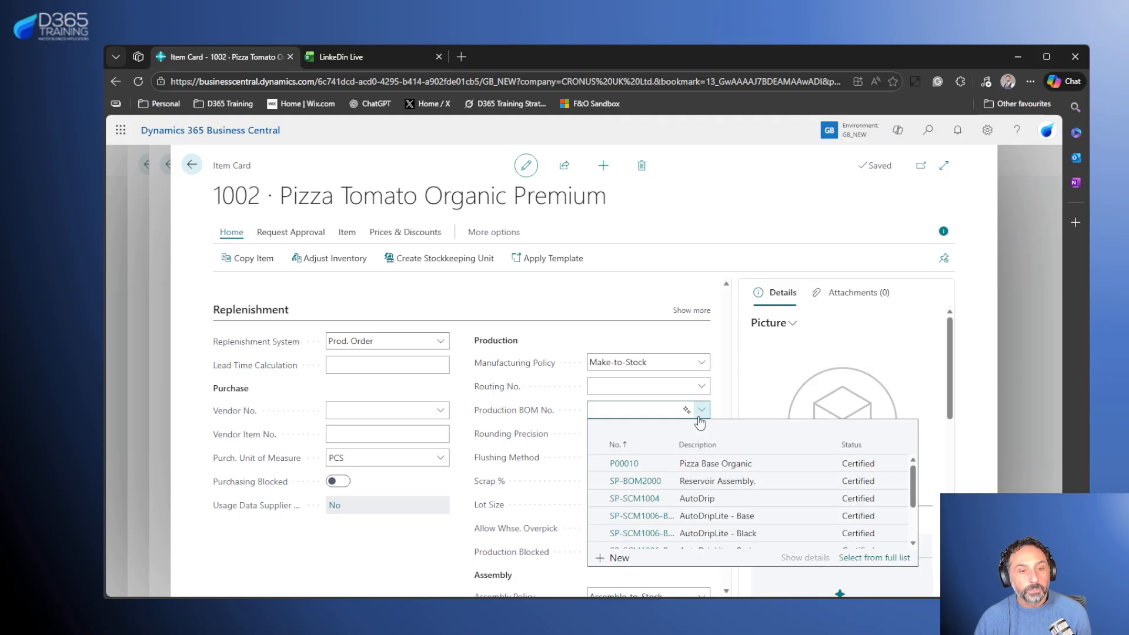
click(619, 562)
click(470, 284)
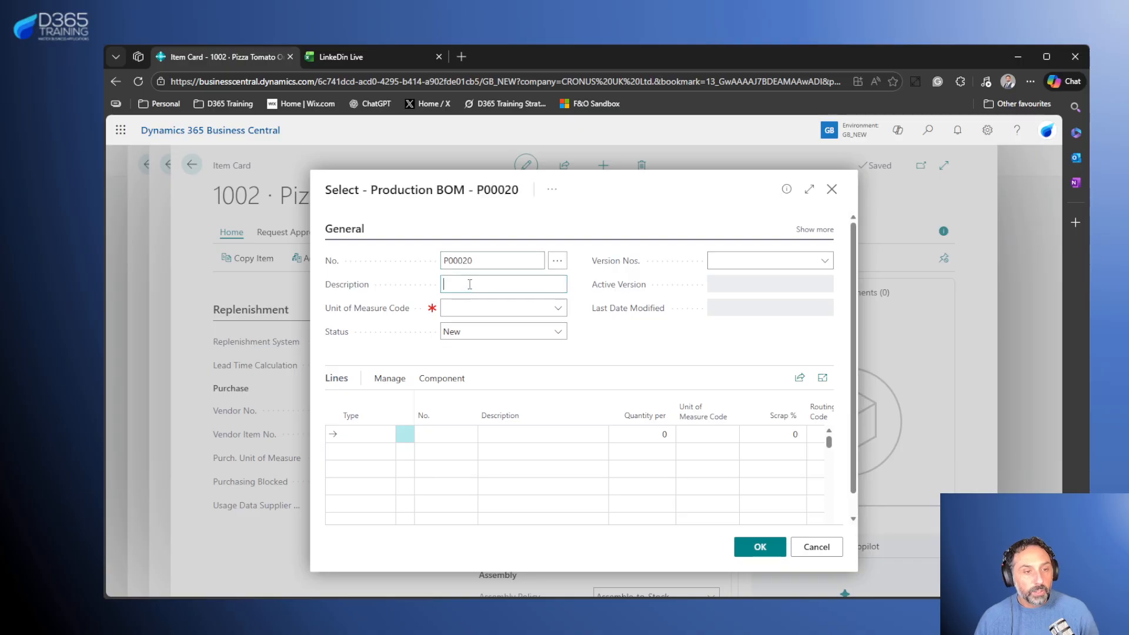
text(Pi)
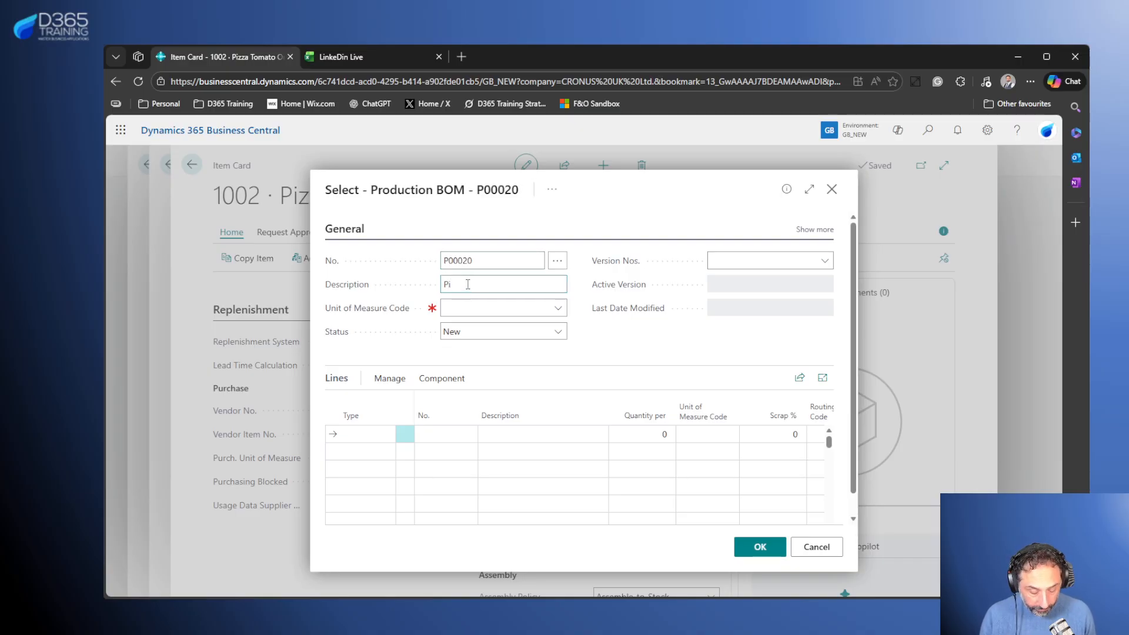
text(zza)
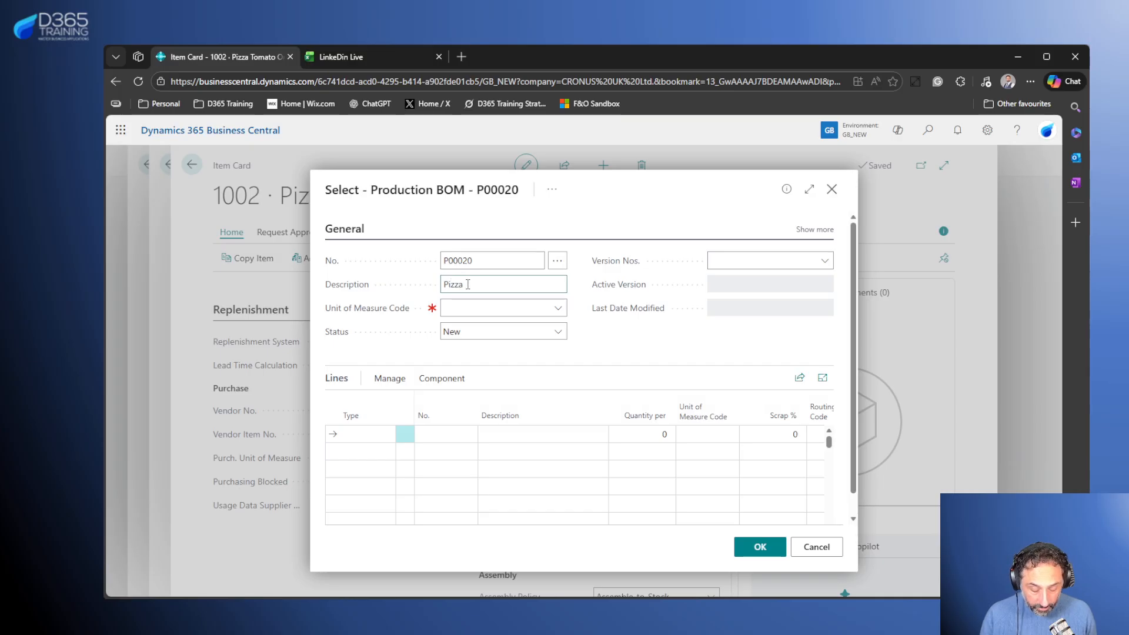
text( Tomato)
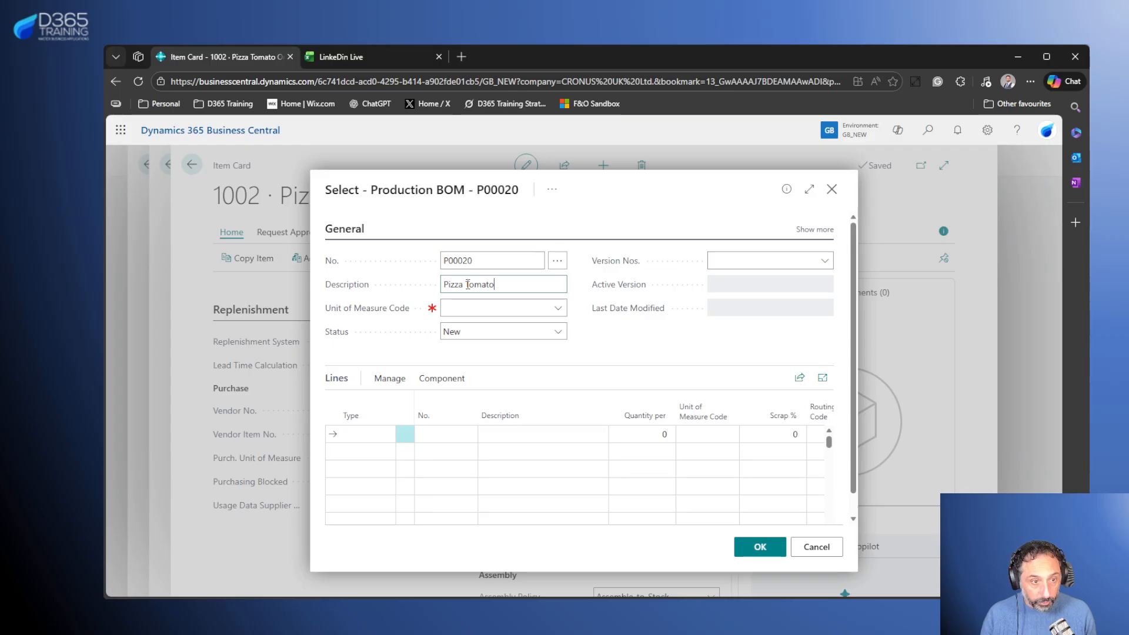
text( Premium)
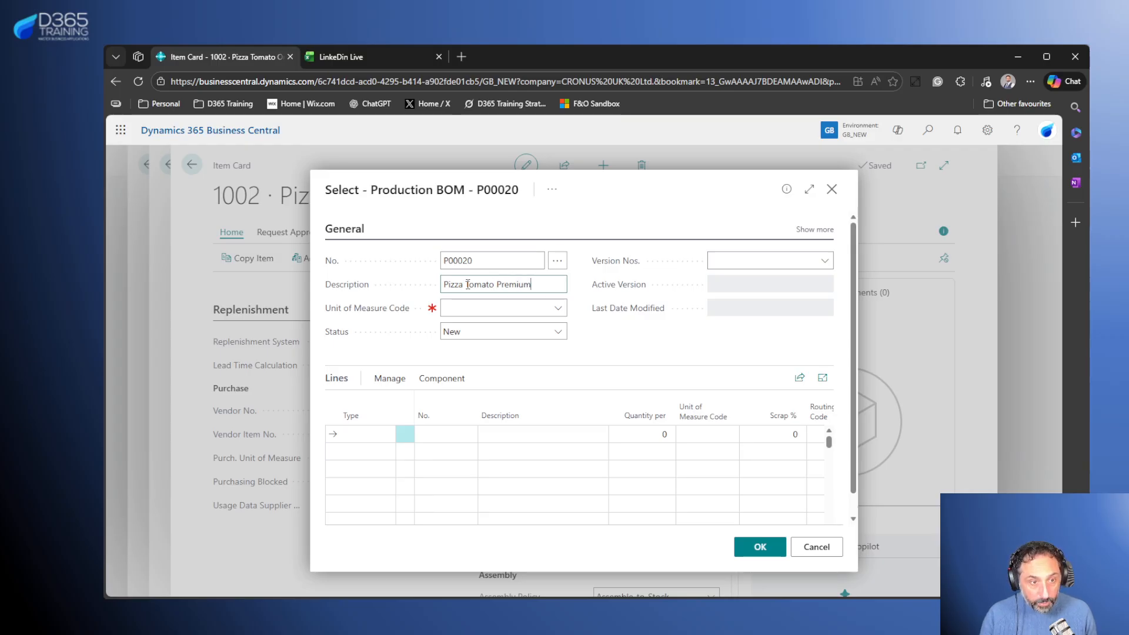
click(530, 307)
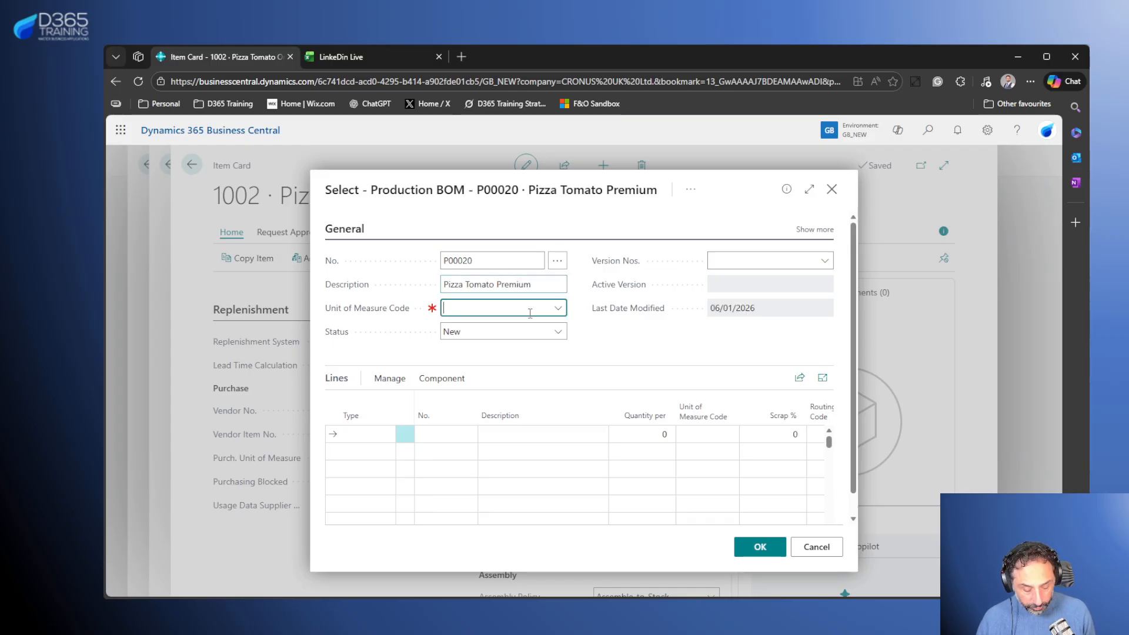
text(pcs)
key(Tab)
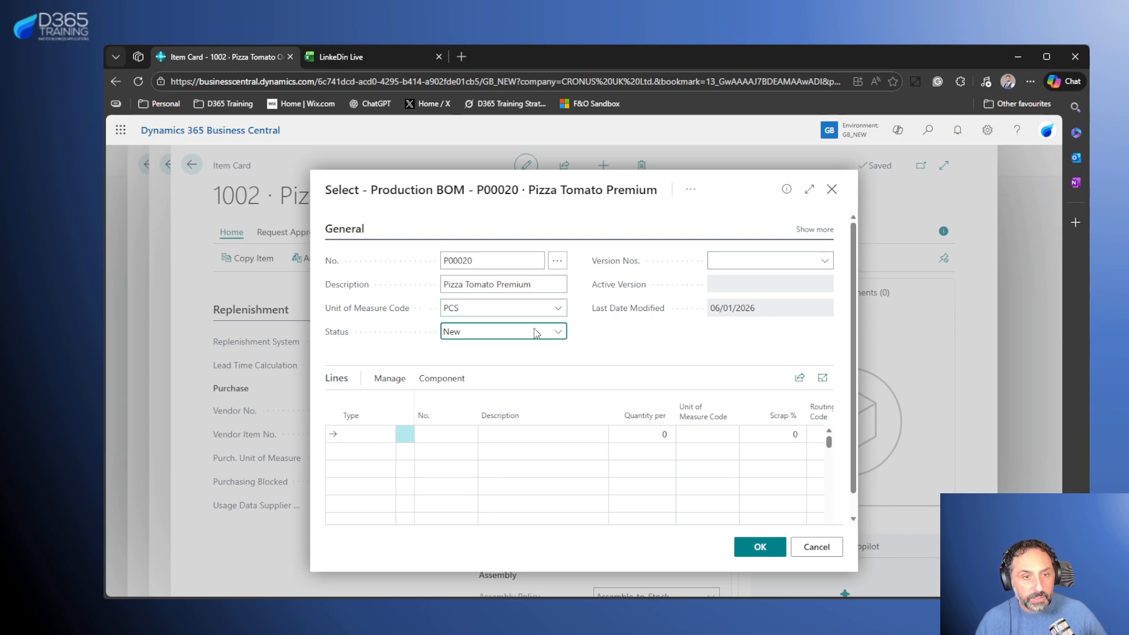
- Add an Item line to the production BOM for 1001 Pizza Base Organic with a quantity per of 1
click(373, 438)
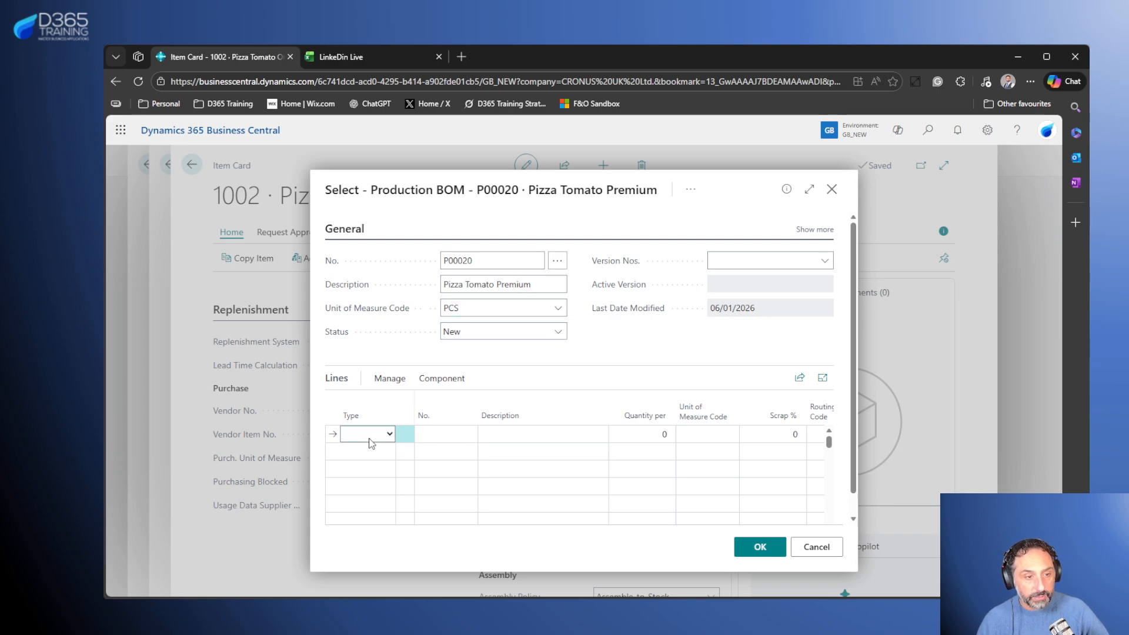
click(360, 469)
click(468, 434)
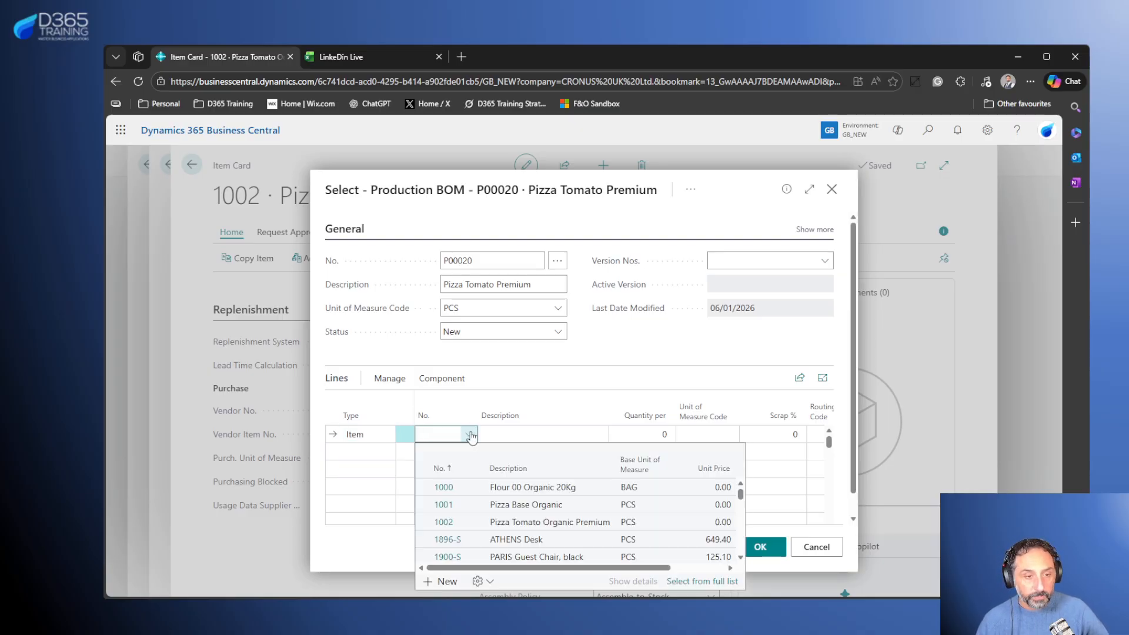
click(534, 506)
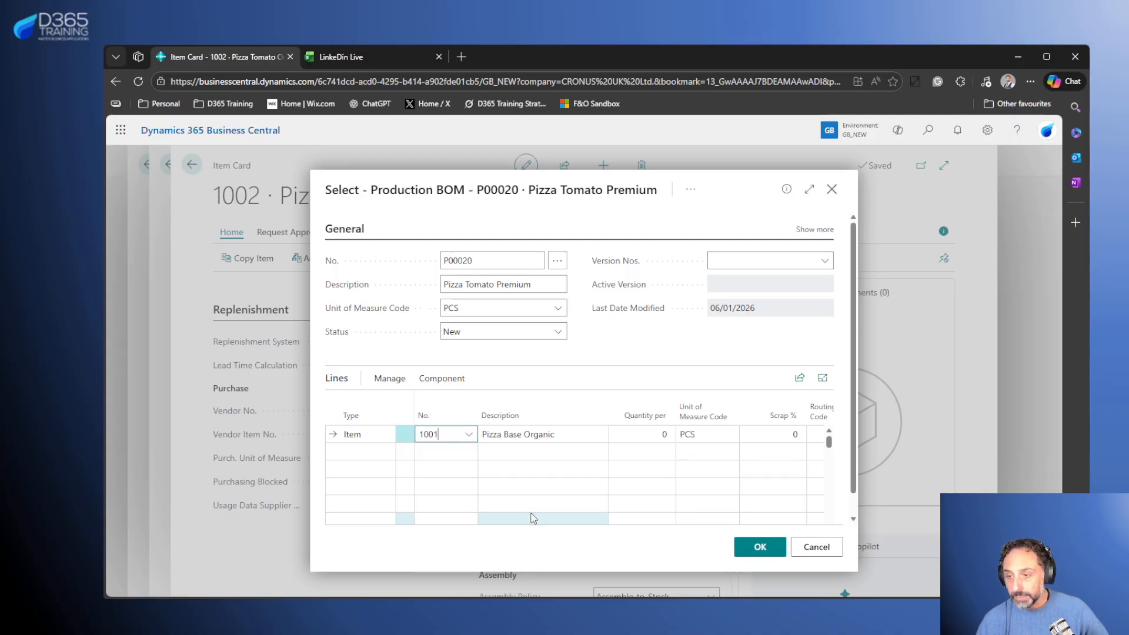
click(660, 435)
text(1)
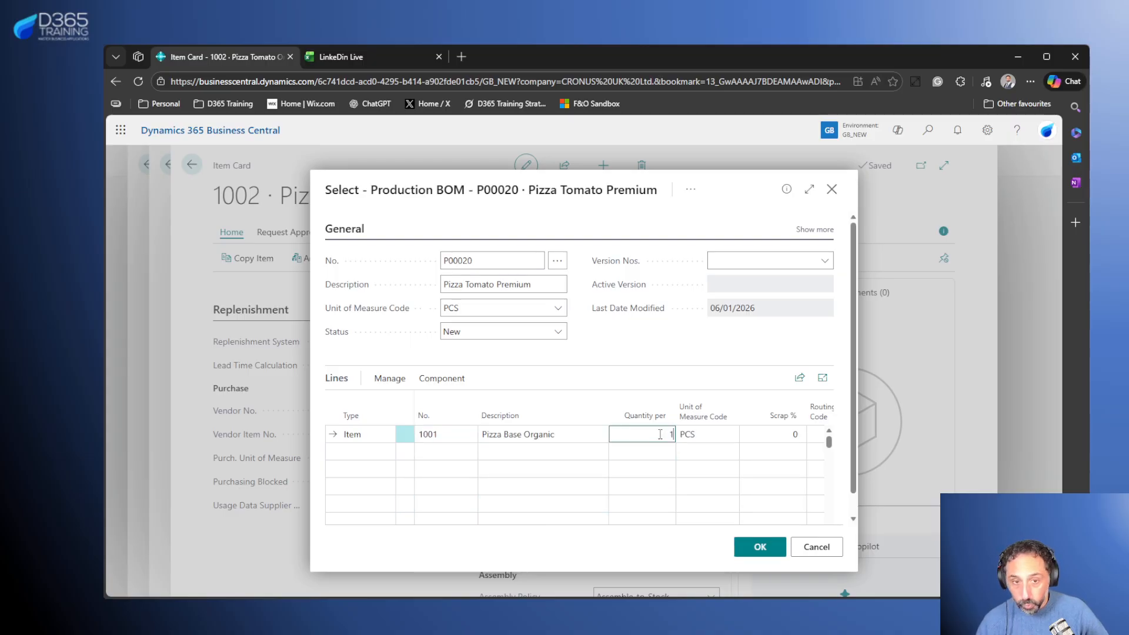
click(658, 360)
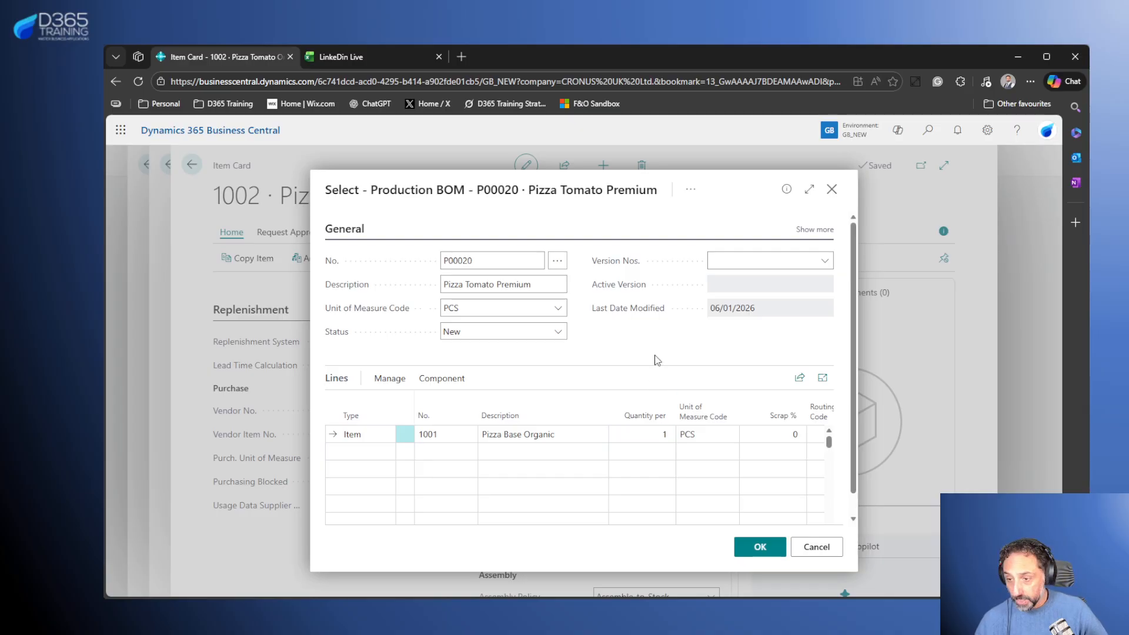
- Add a second Item line to the production BOM and create a new item for it from the ITEM template
click(387, 452)
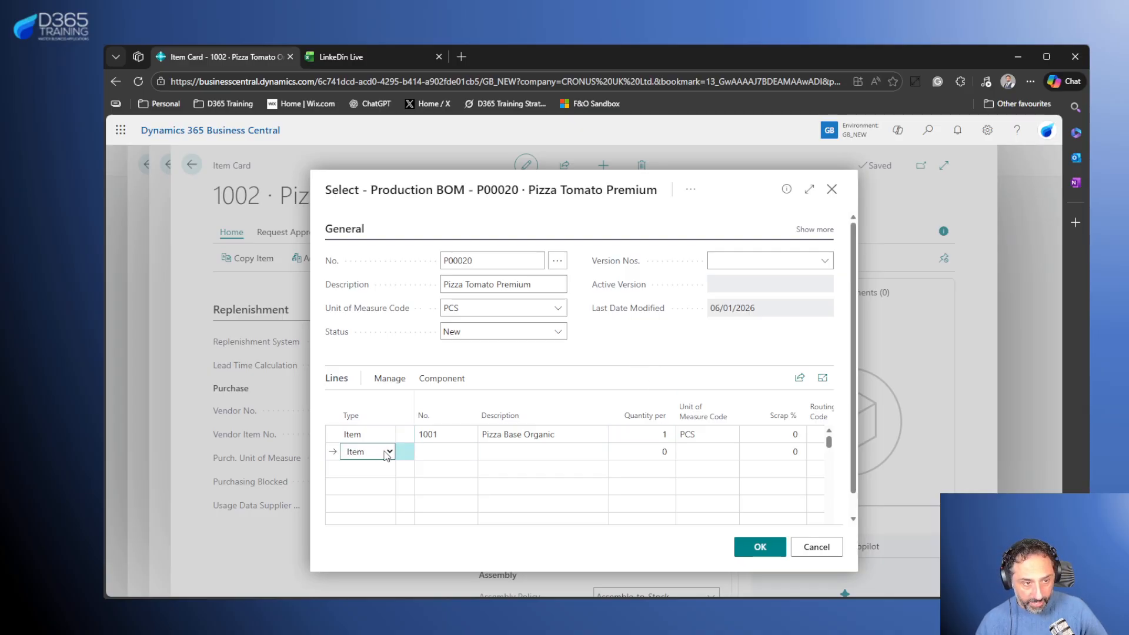
click(428, 452)
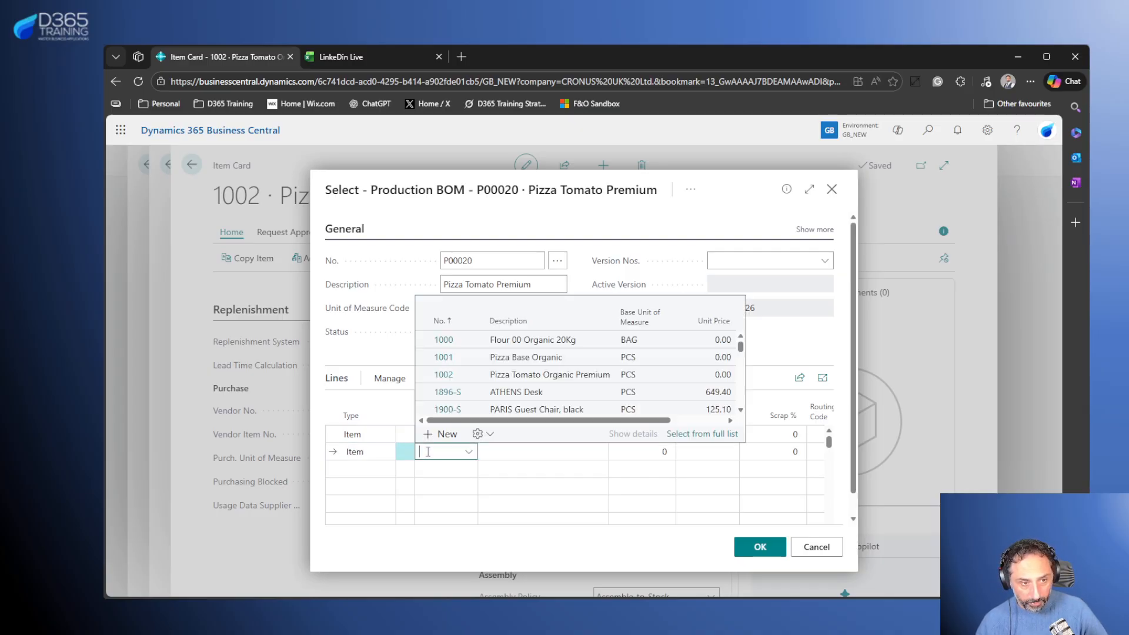
click(453, 434)
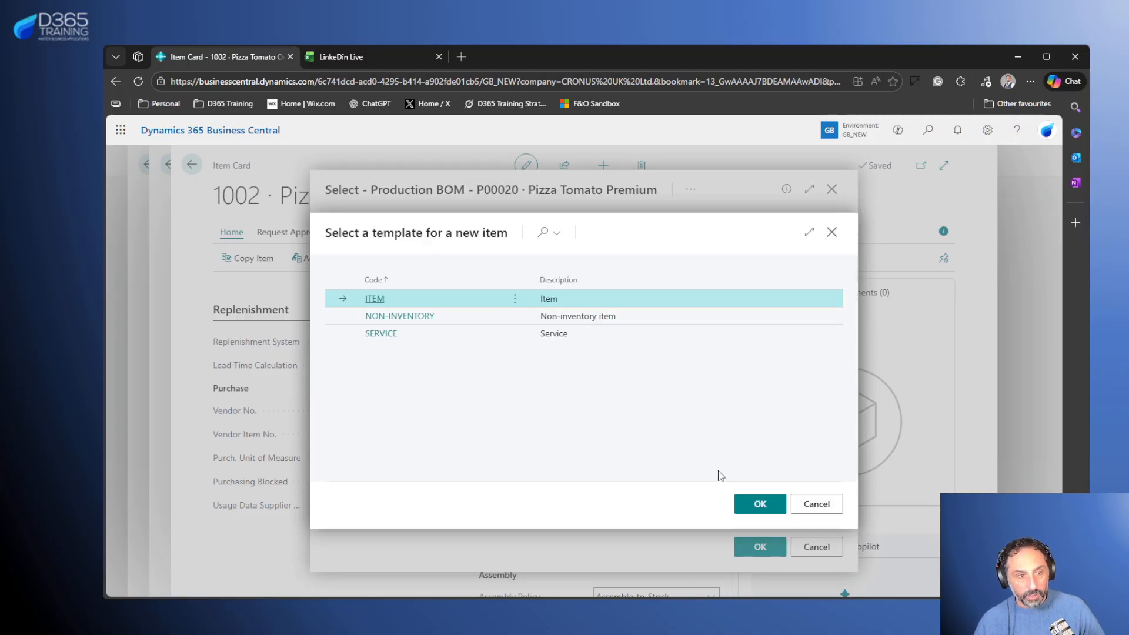
click(758, 505)
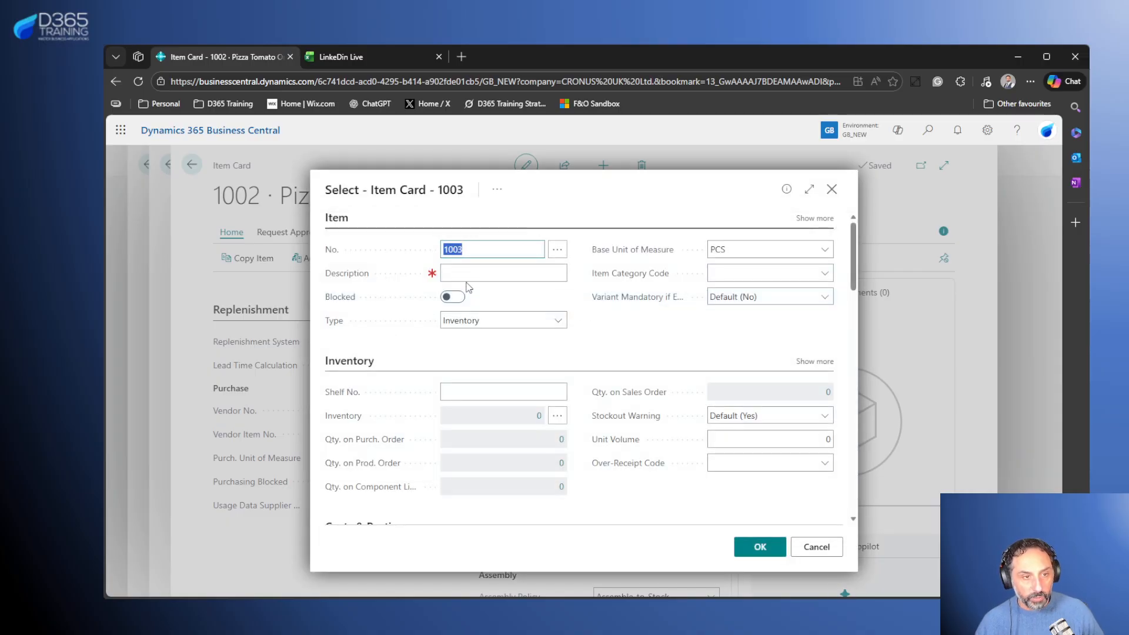
- Describe the new item as Tomato Souce and review its costing, posting and replenishment settings
text(tomato )
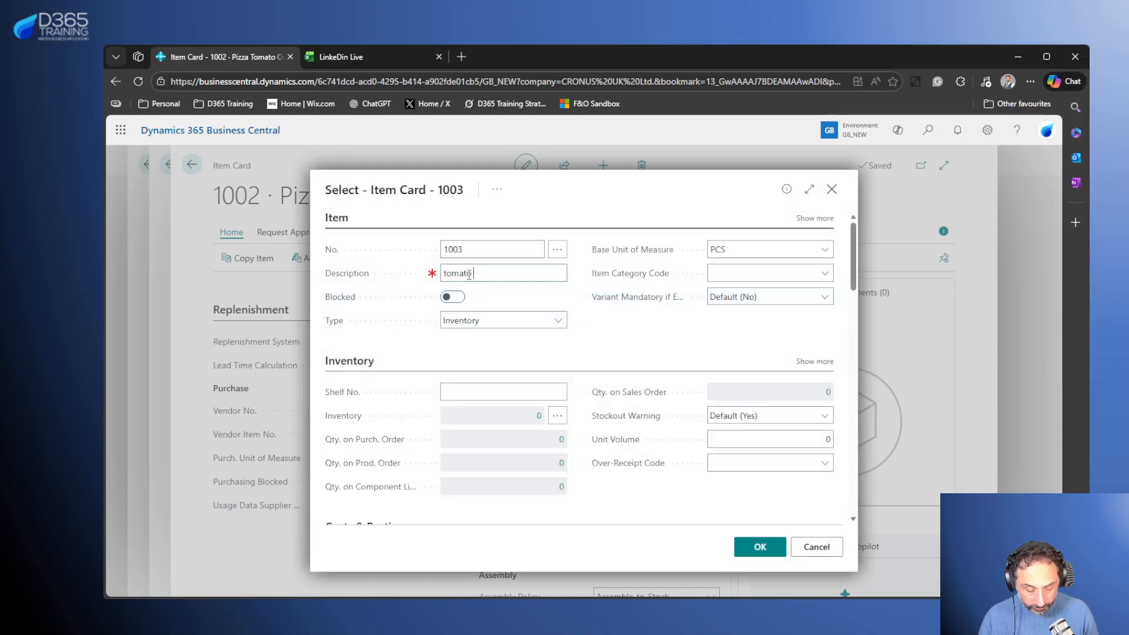
text(source)
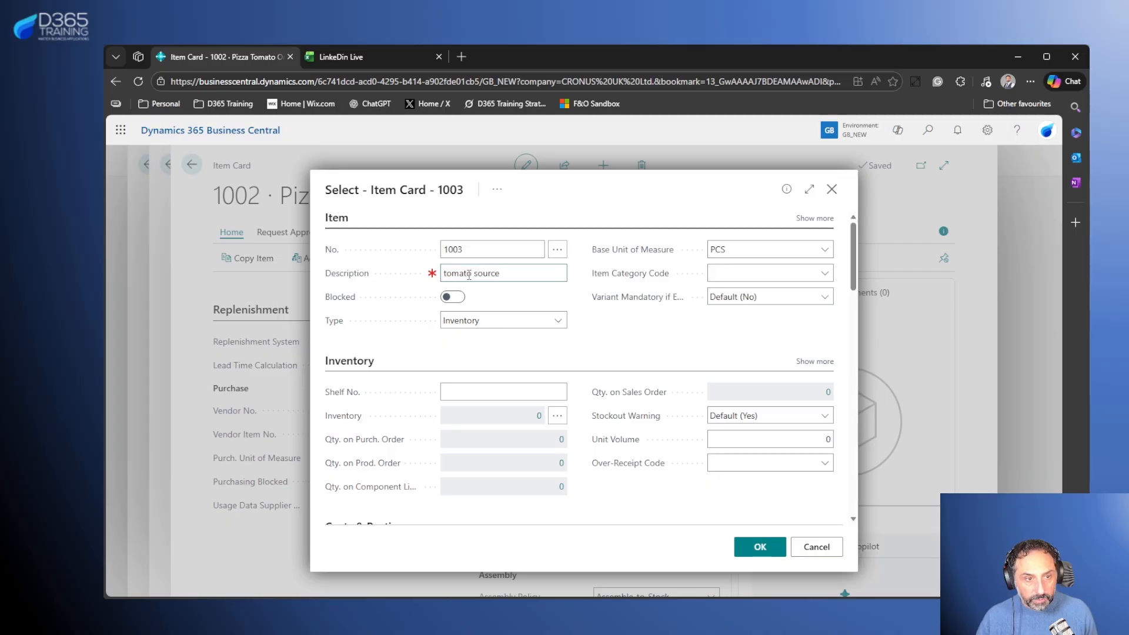
text(T)
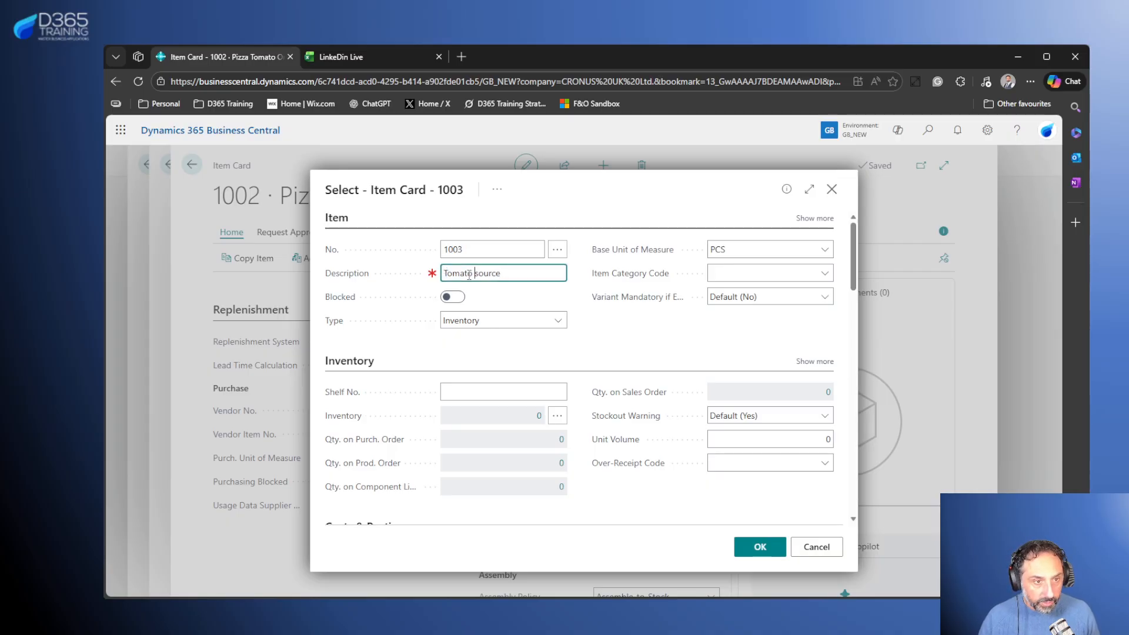
key(BackSpace)
text(S)
click(662, 348)
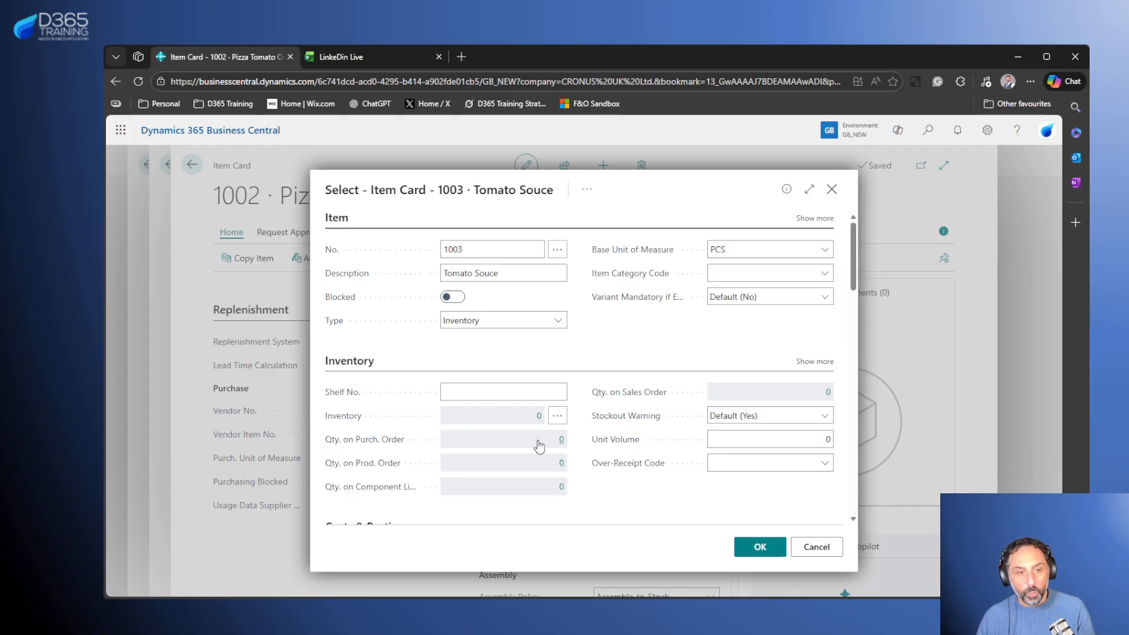
scroll(538, 445, down, 3)
scroll(641, 402, down, 1)
scroll(641, 401, down, 2)
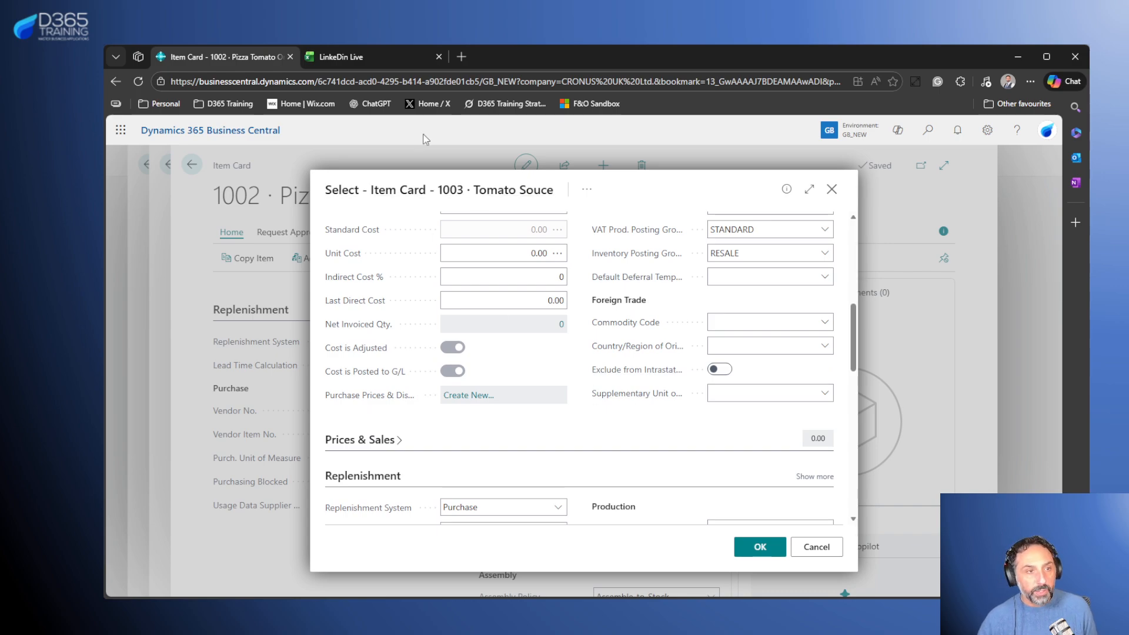
- Switch to the LinkeDin Live workbook in Excel and examine the use and replenishment of the raw material, finished good and resale rows
click(354, 57)
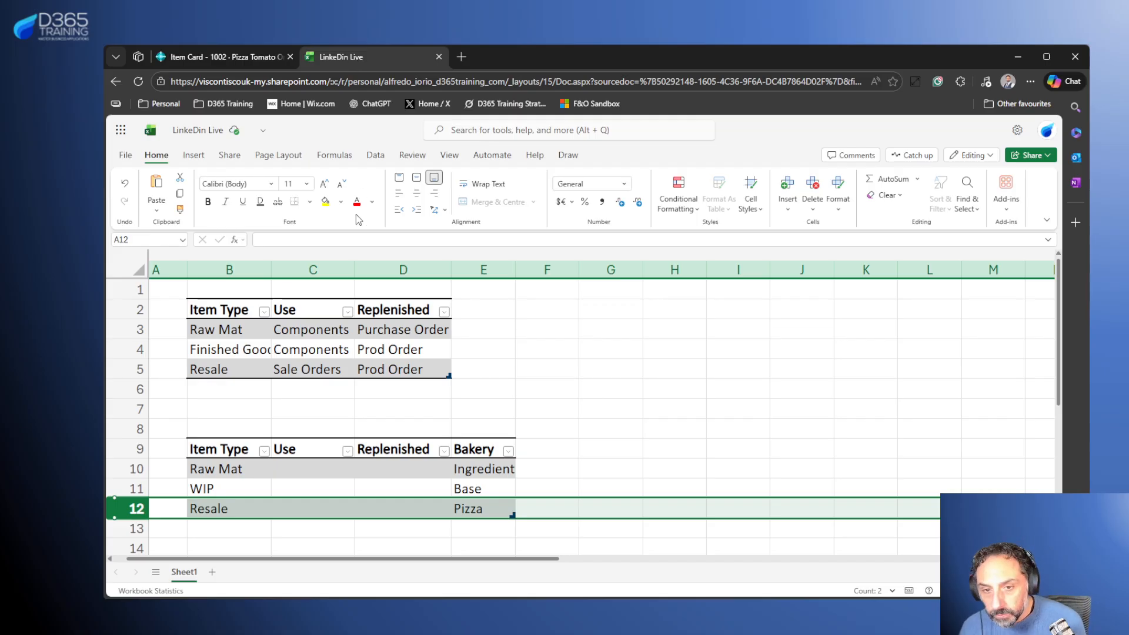
click(136, 349)
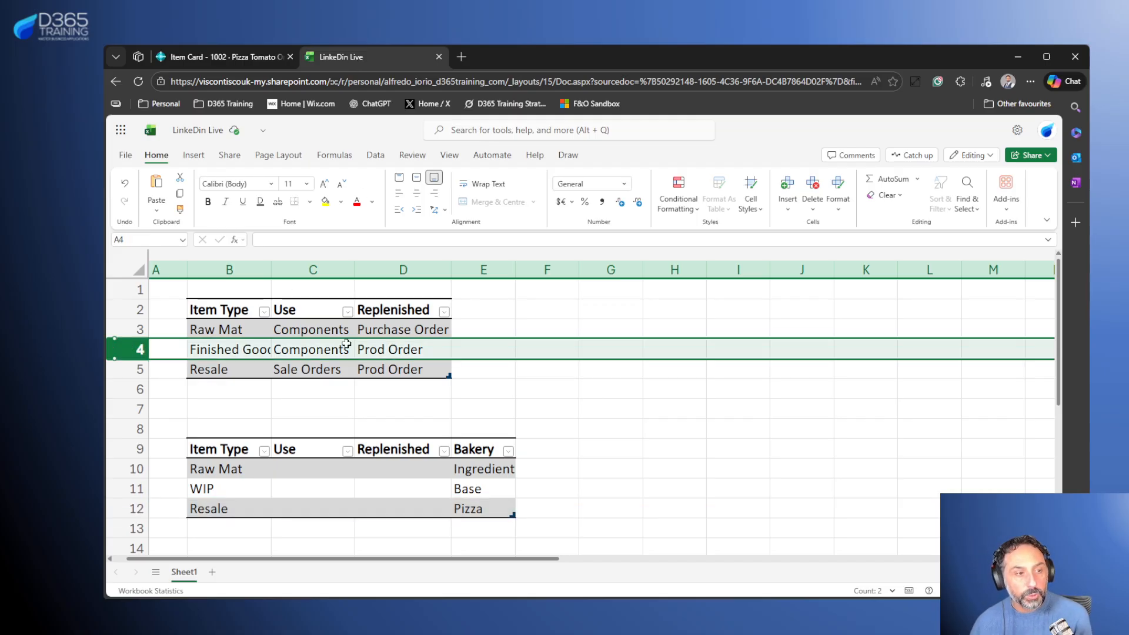
click(134, 328)
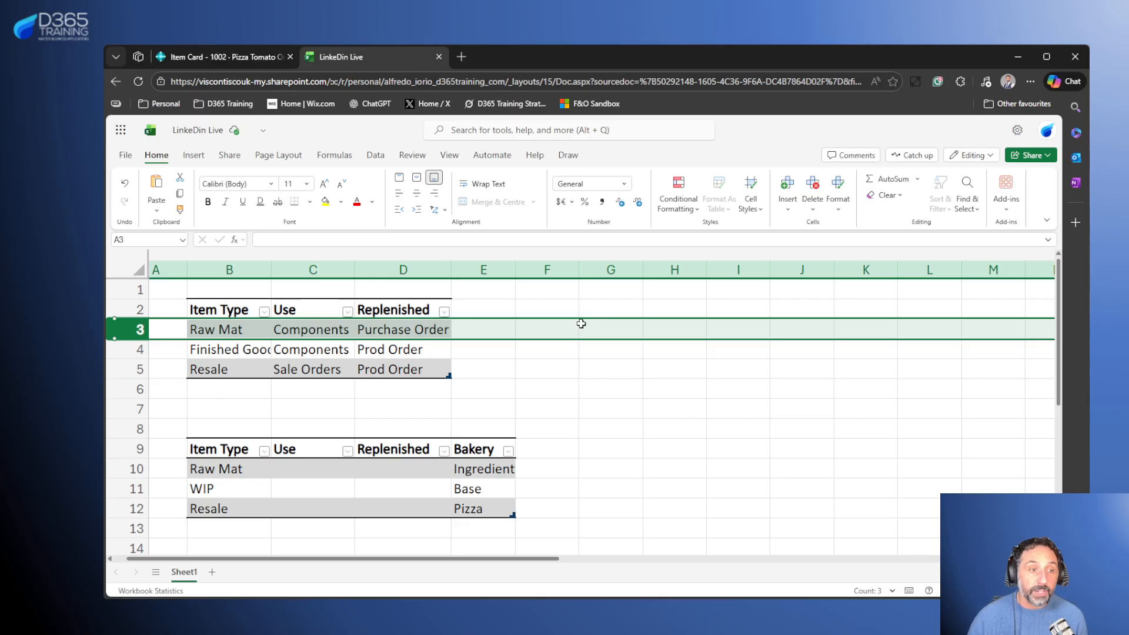
click(339, 328)
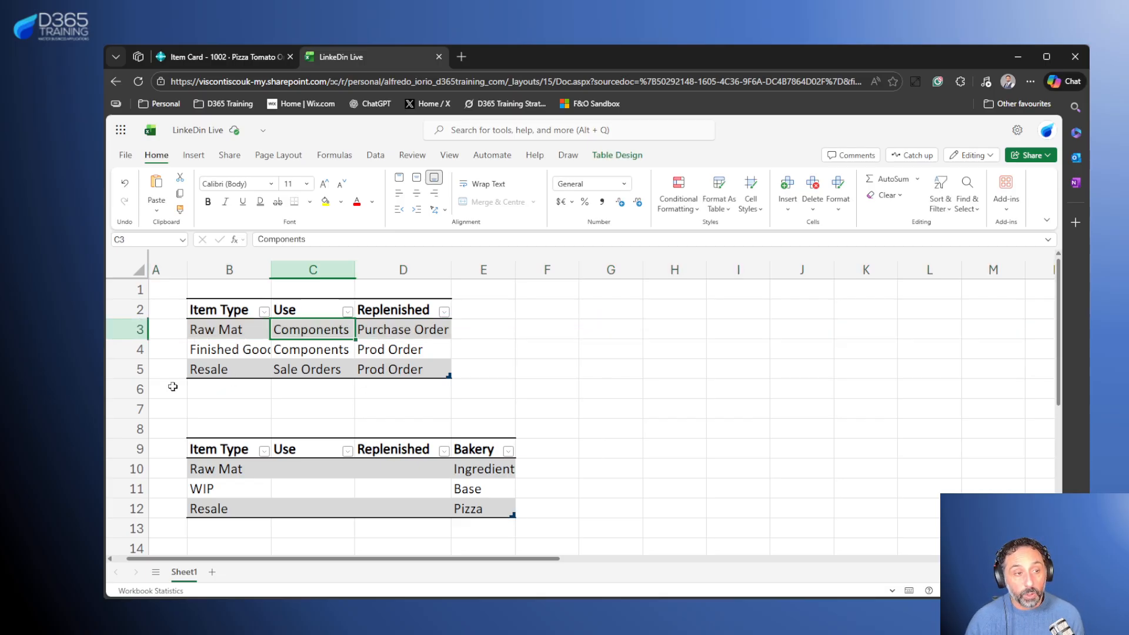
click(134, 371)
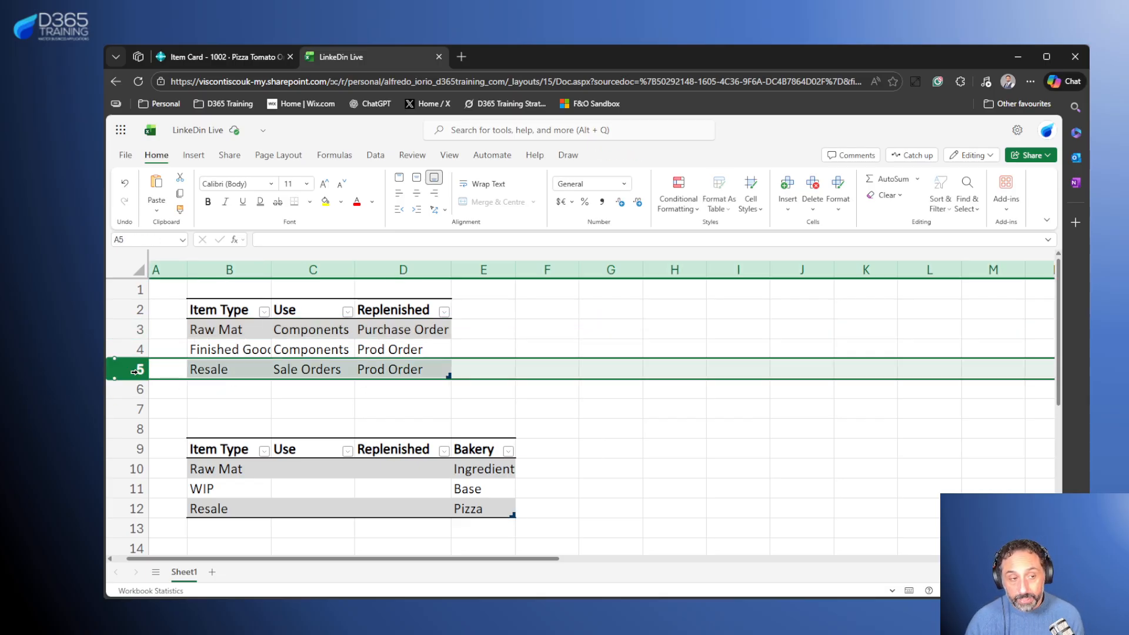
click(139, 329)
click(140, 350)
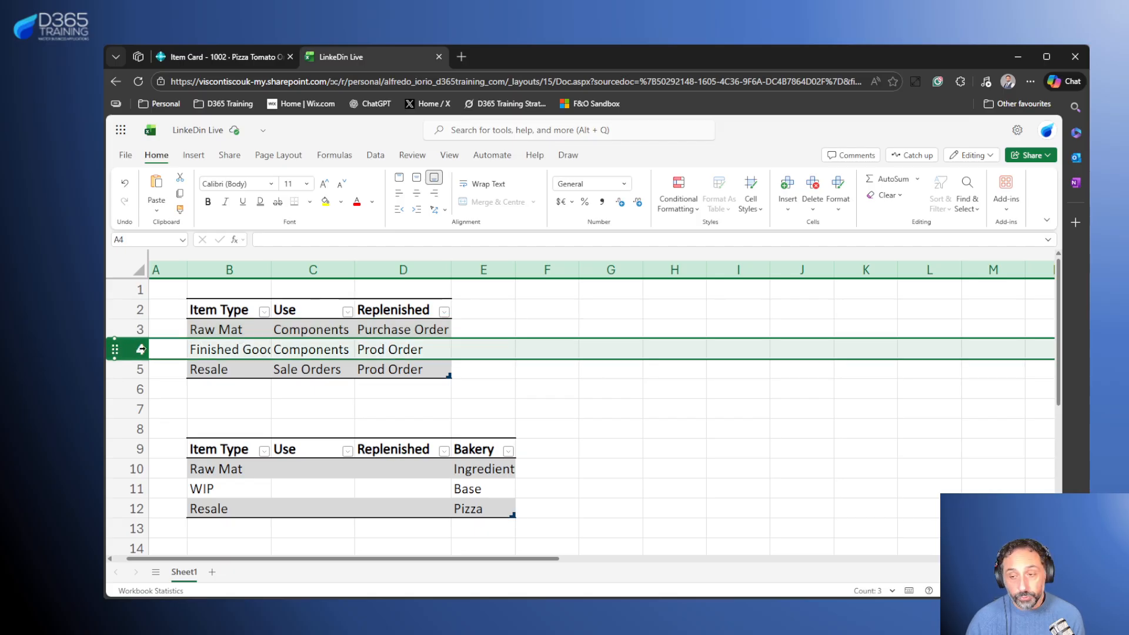
click(139, 369)
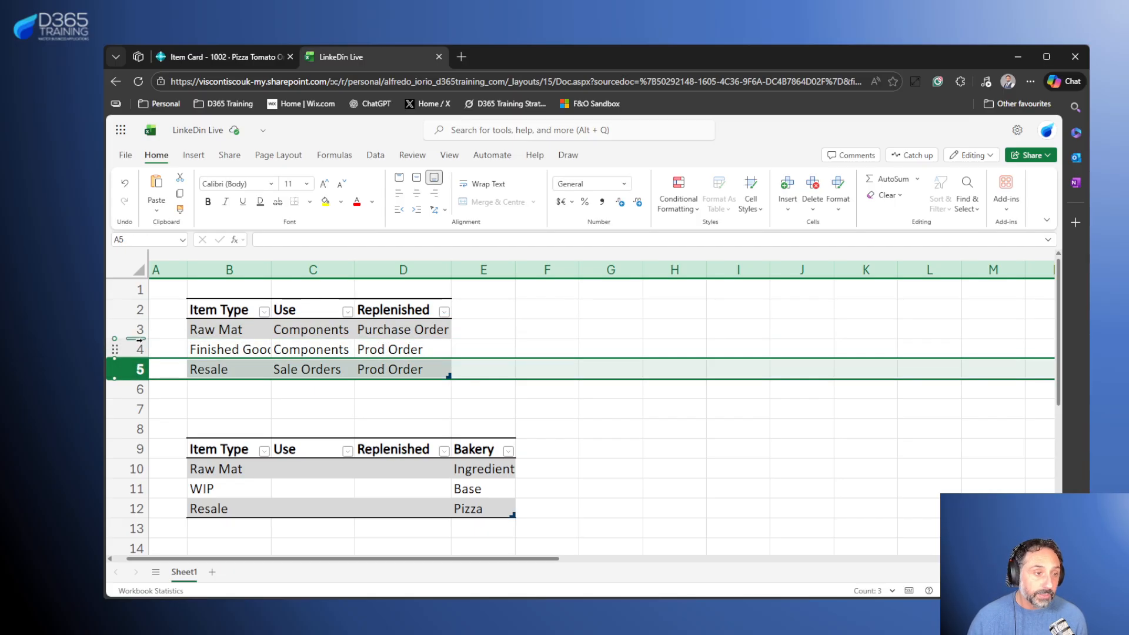
click(138, 329)
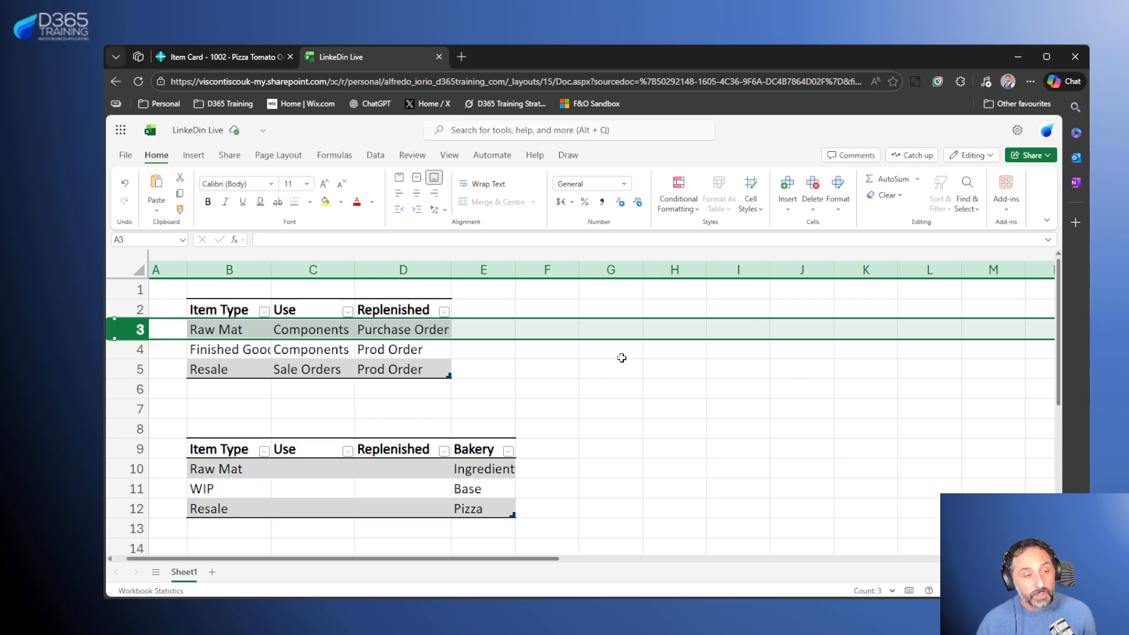
click(134, 331)
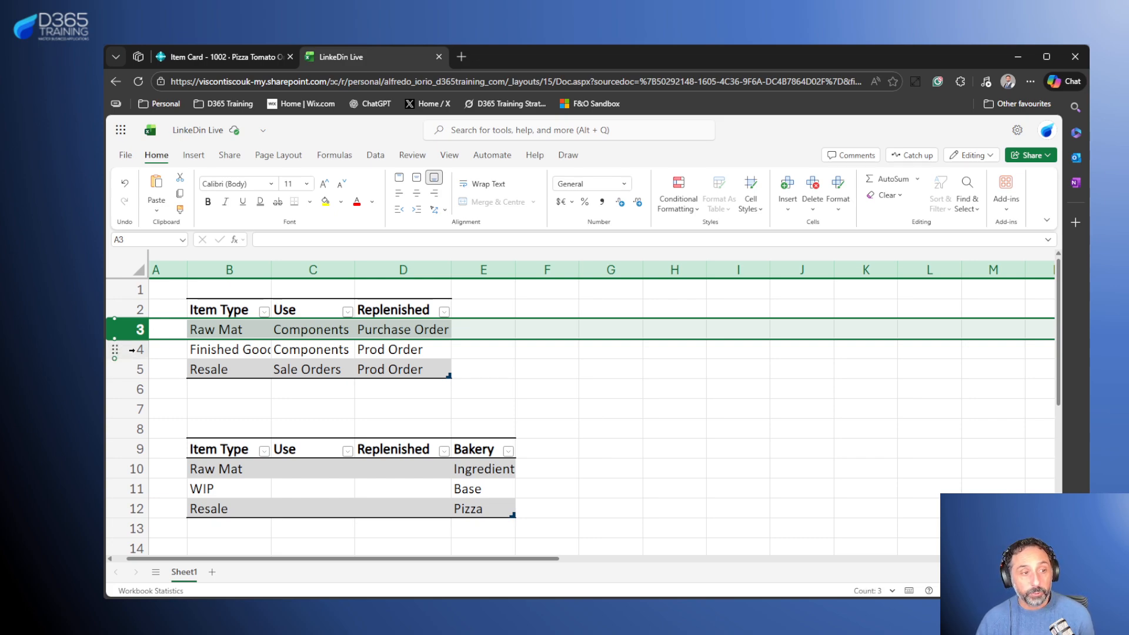
click(134, 349)
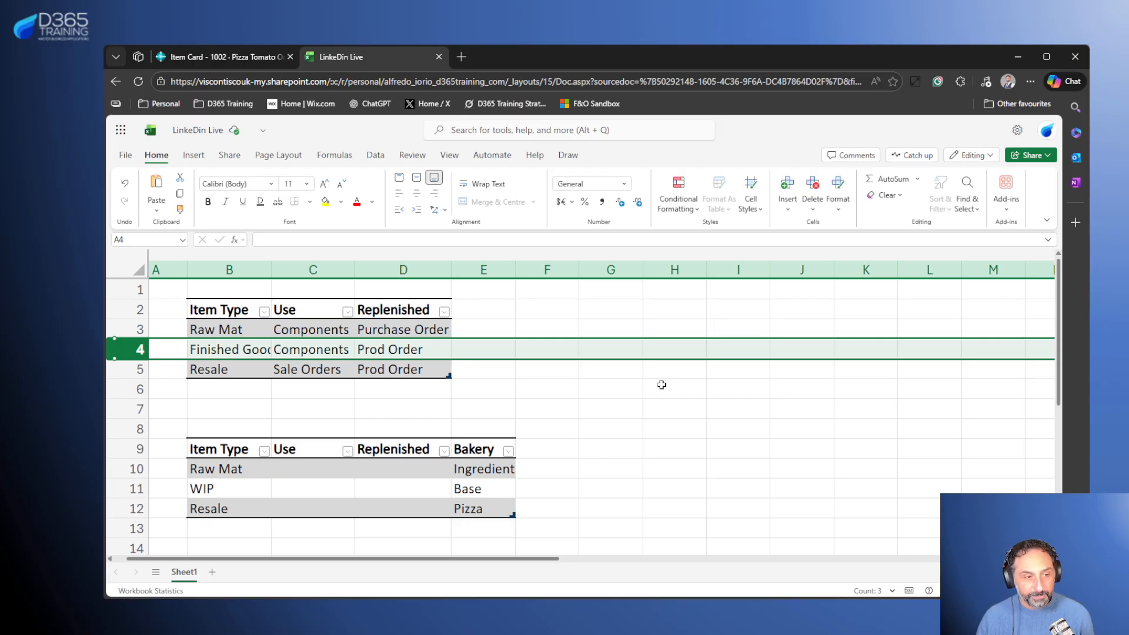
click(497, 370)
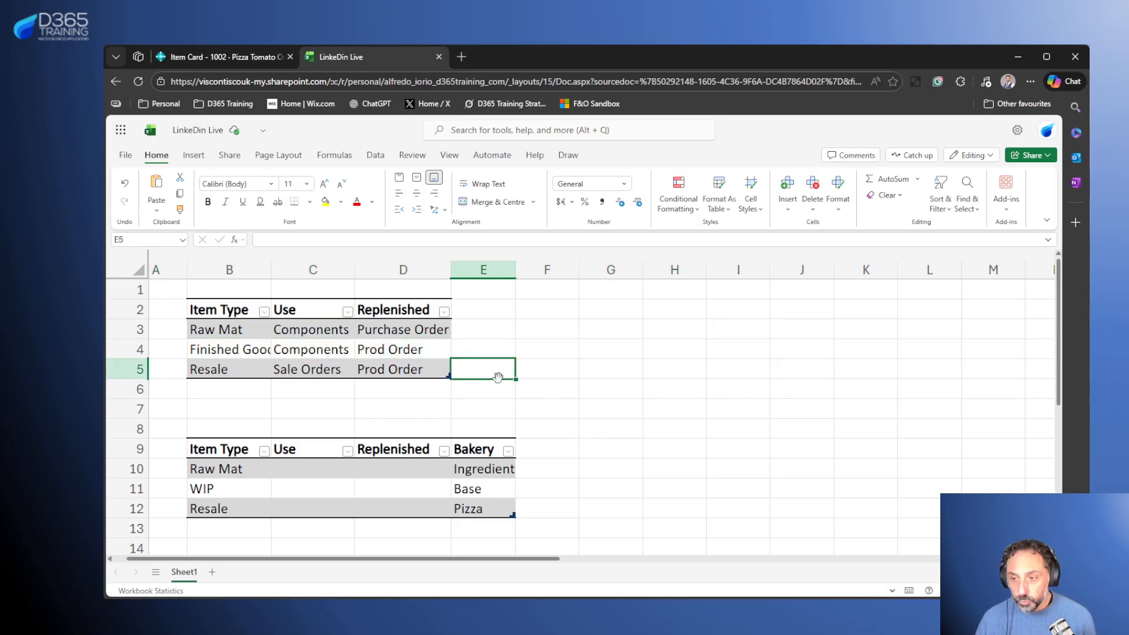
click(126, 369)
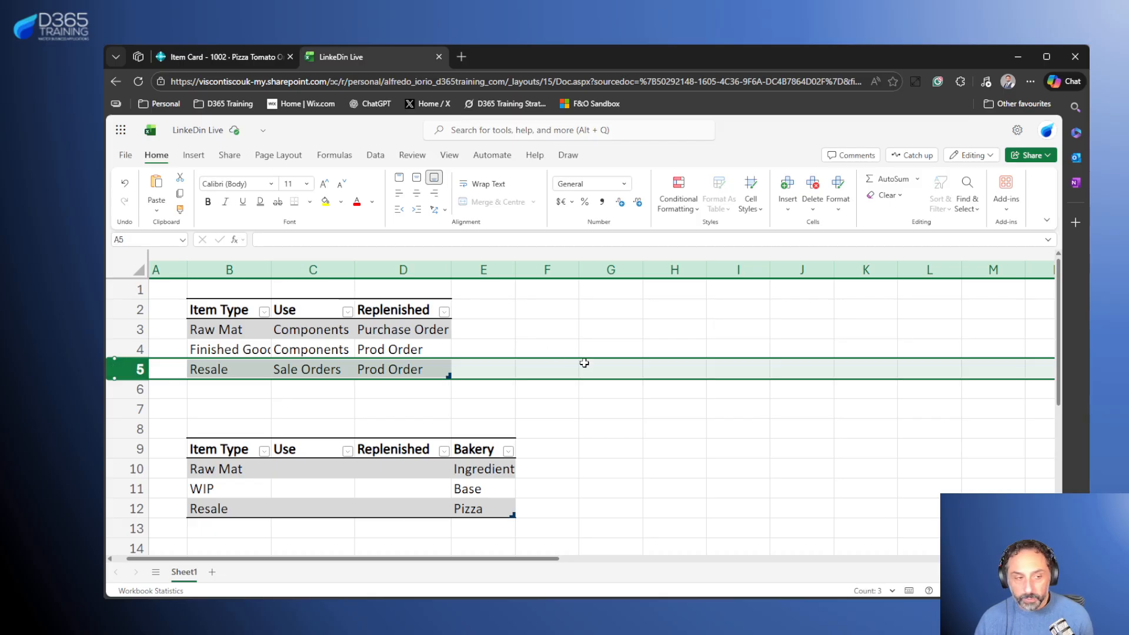
- Switch back to Business Central, check the tomato item's replenishment settings, and accept it as the second BOM component
click(227, 58)
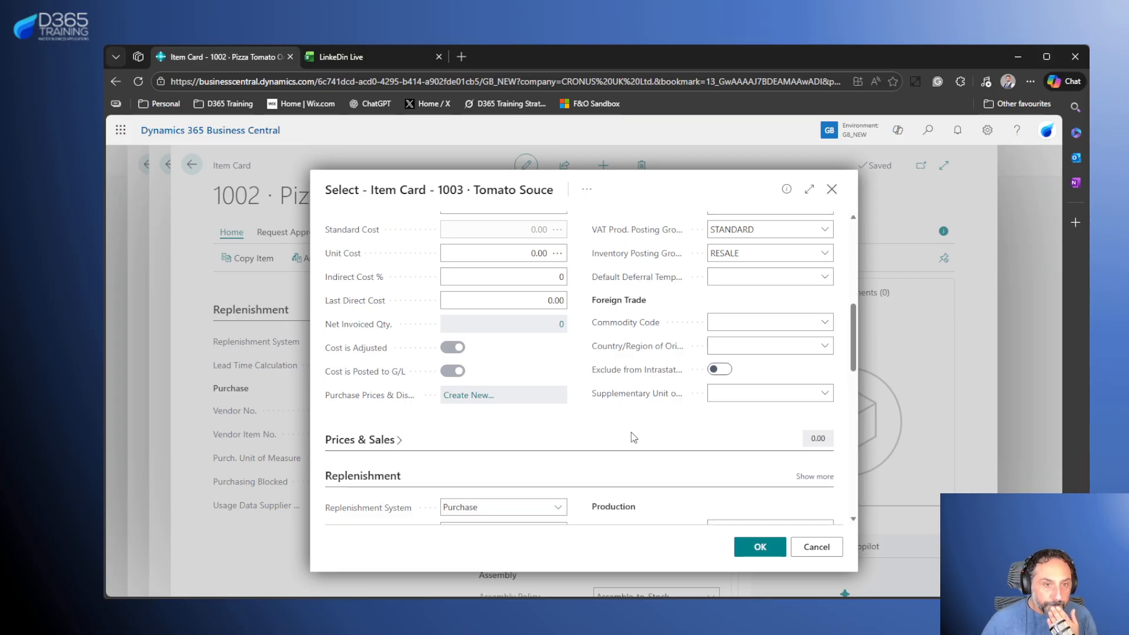
scroll(632, 433, up, 2)
scroll(614, 433, down, 5)
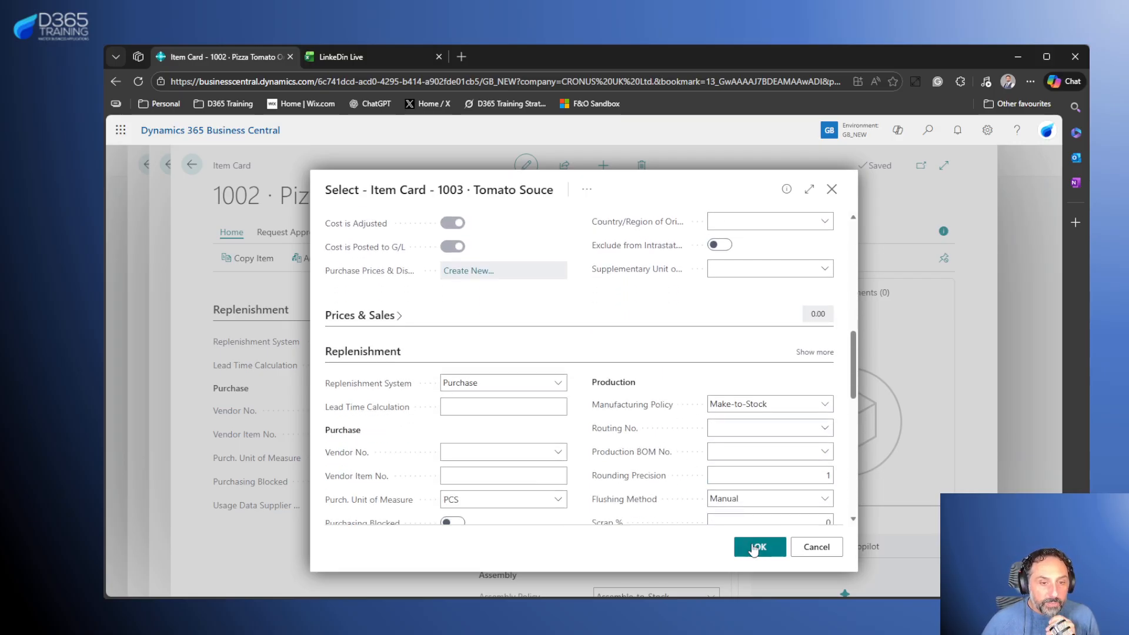
click(759, 546)
- Set the quantity per of the Tomato Souce line to 0.25
click(648, 453)
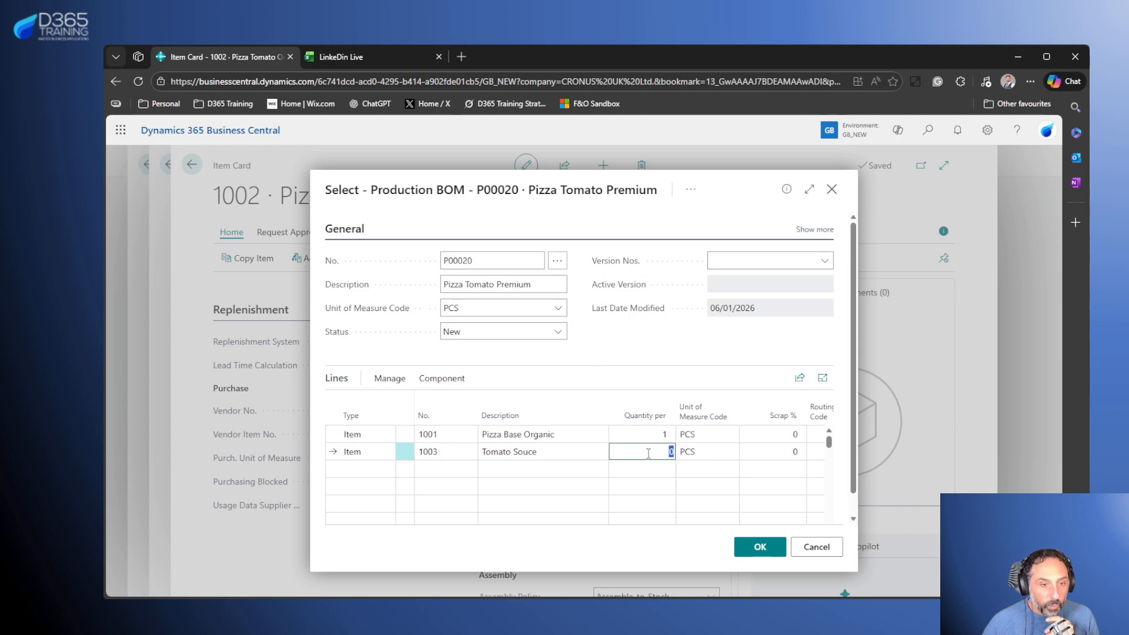
text(0.5)
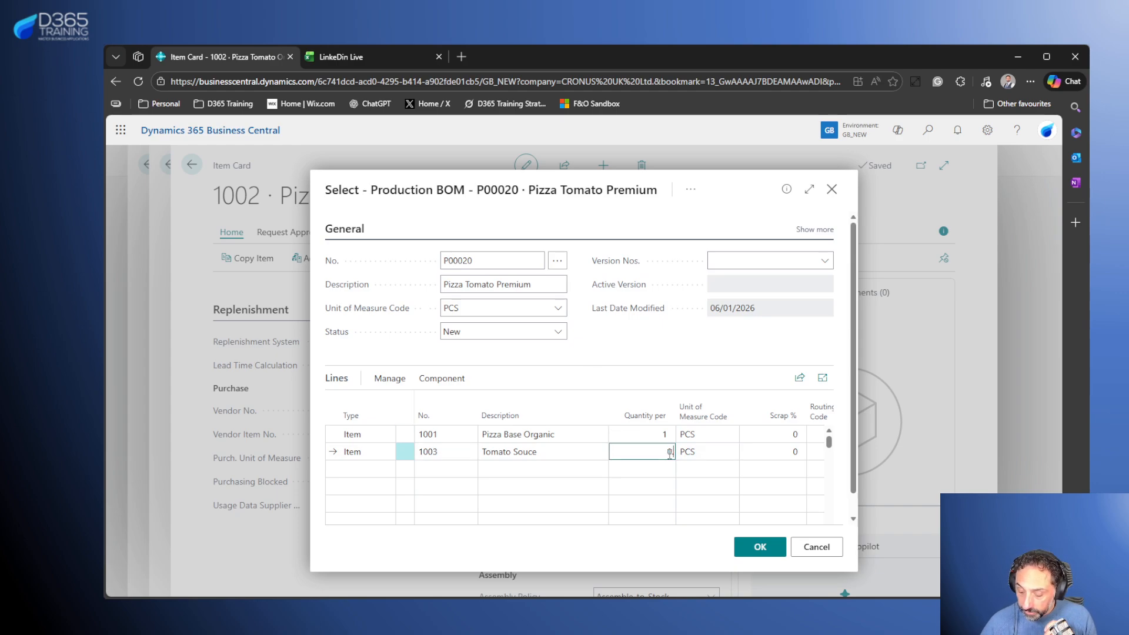
key(Tab)
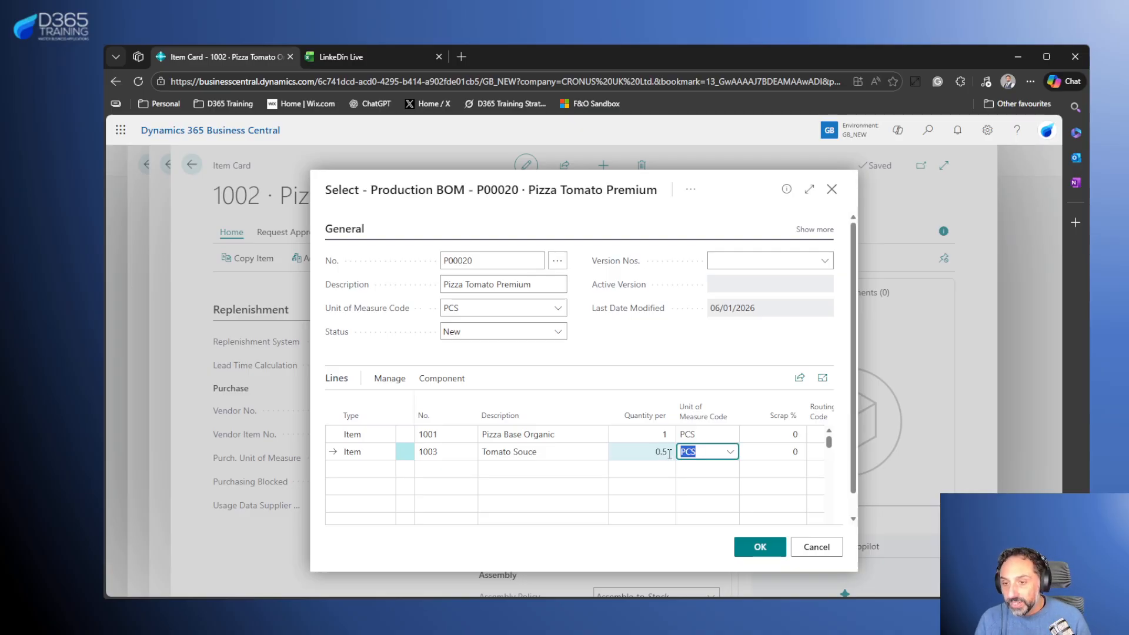
click(669, 454)
text(0.25)
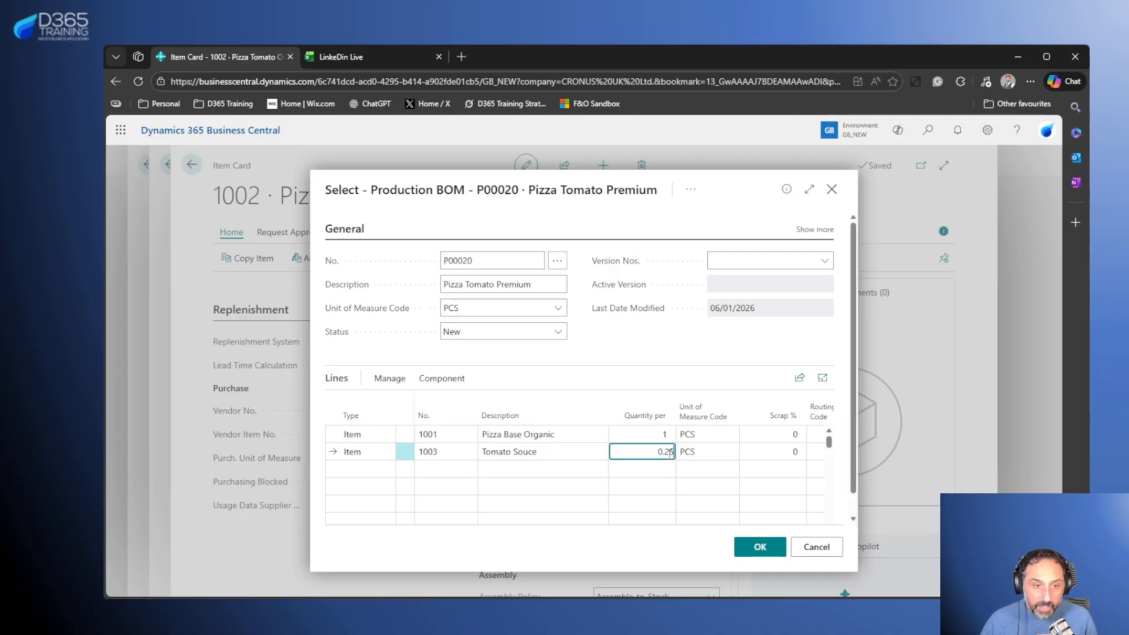
key(Tab)
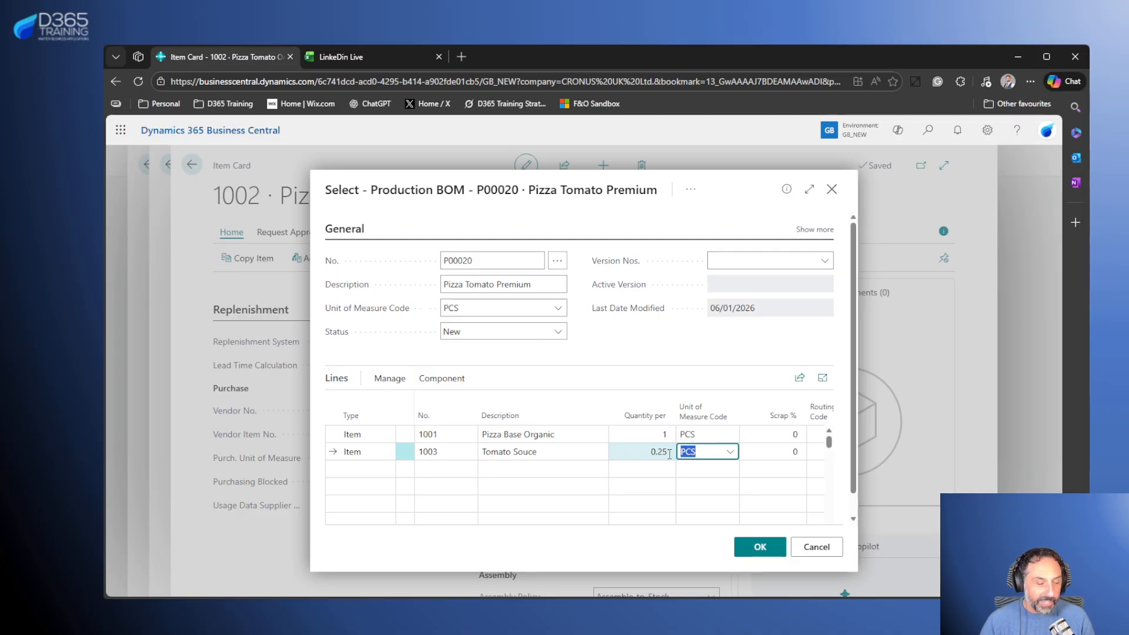
- Set the production BOM's status to Certified and accept it on the pizza's item card
click(619, 348)
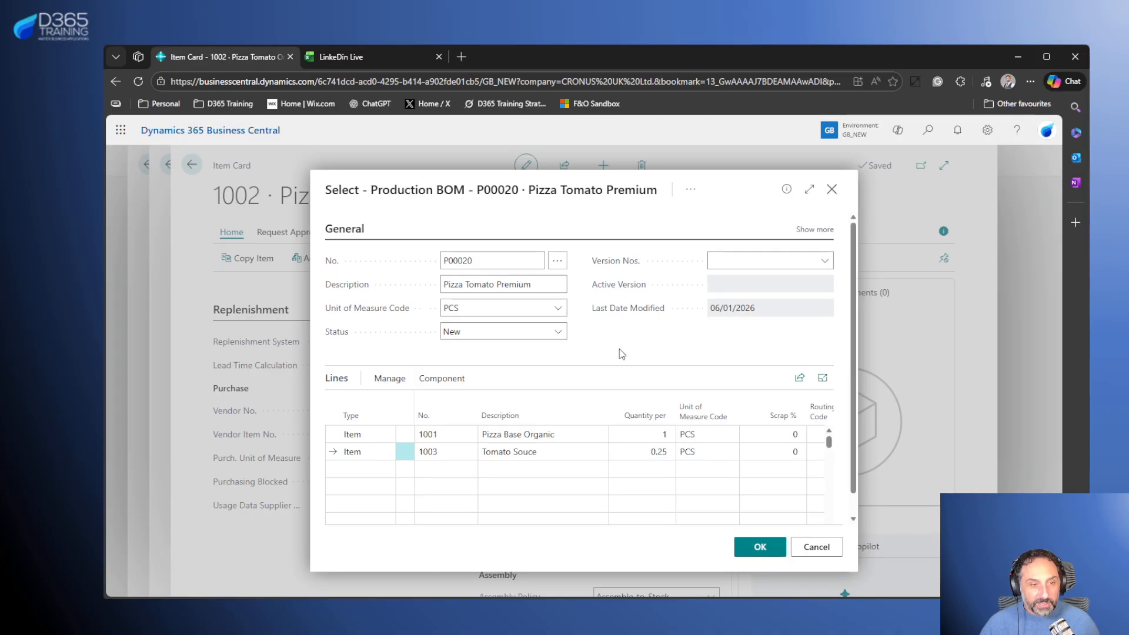
click(512, 365)
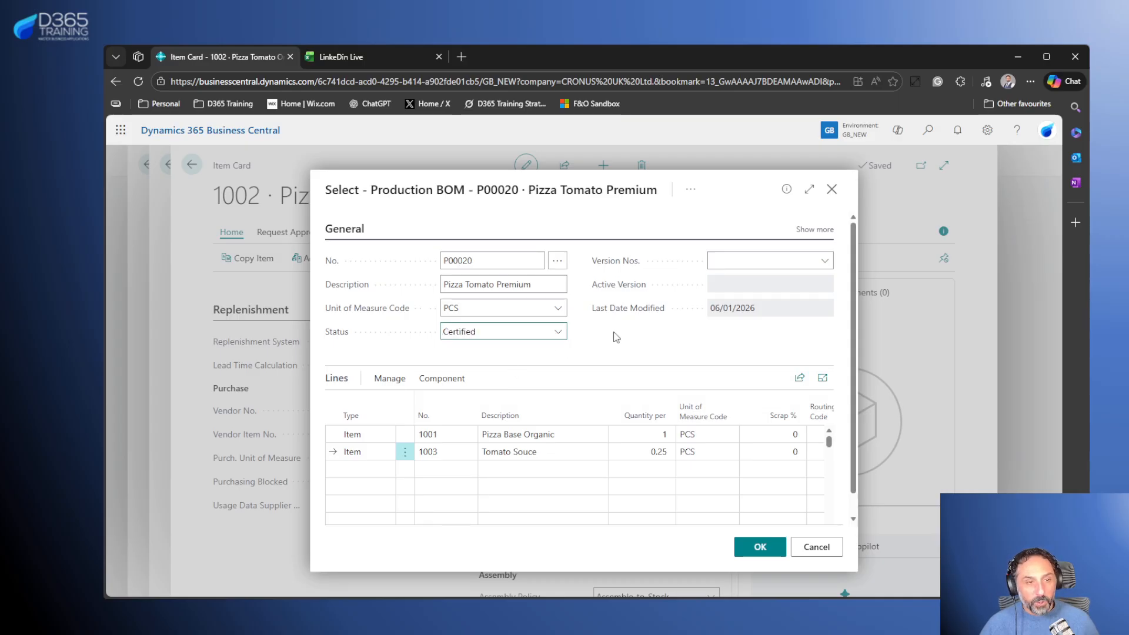
click(760, 547)
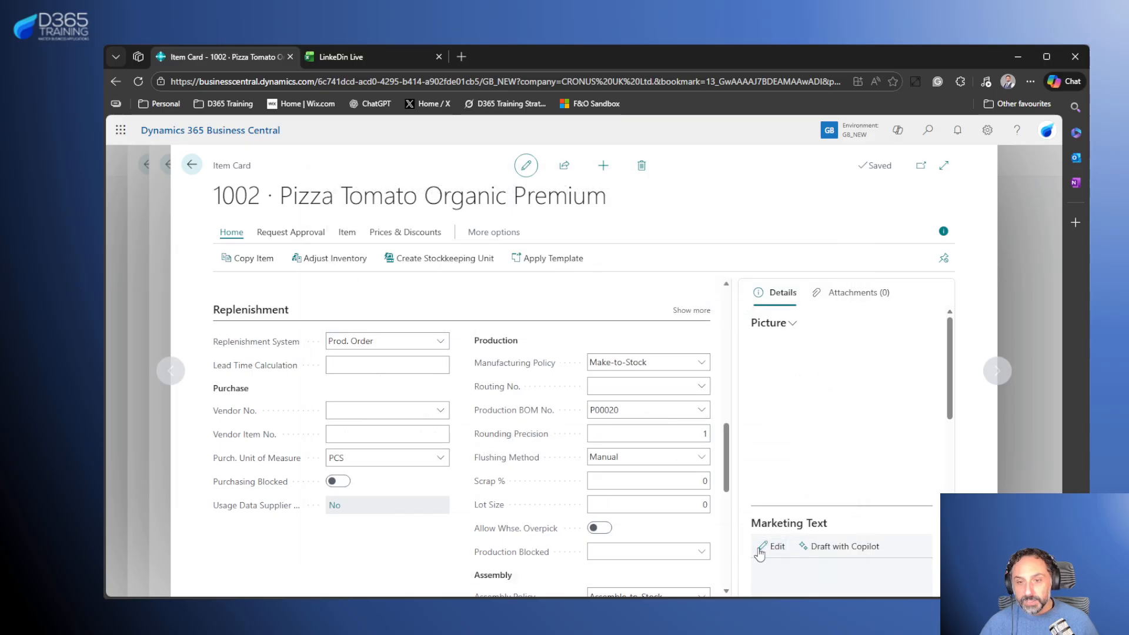
- Create a new routing for the pizza item and copy its operations from the Pizza Base routing R00010
click(702, 388)
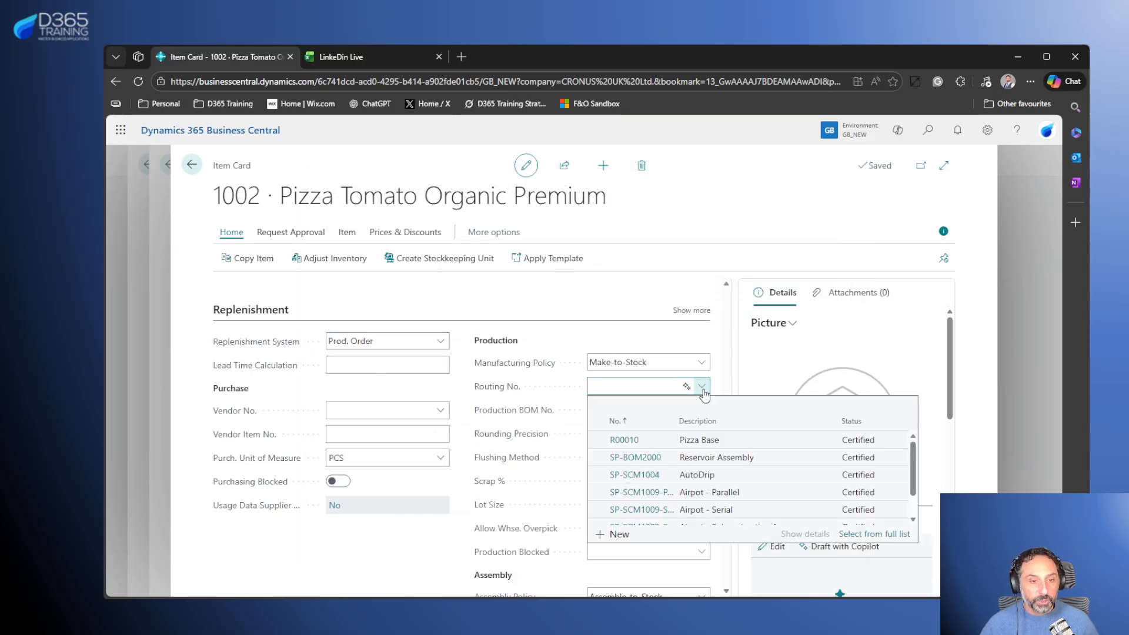
click(616, 534)
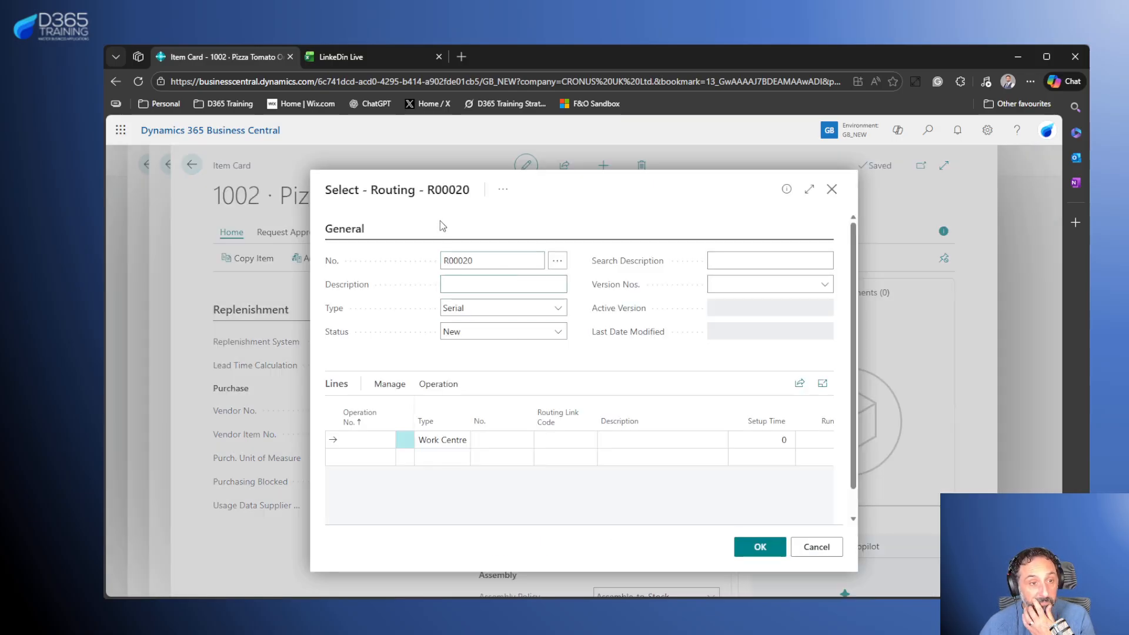
click(504, 189)
click(544, 238)
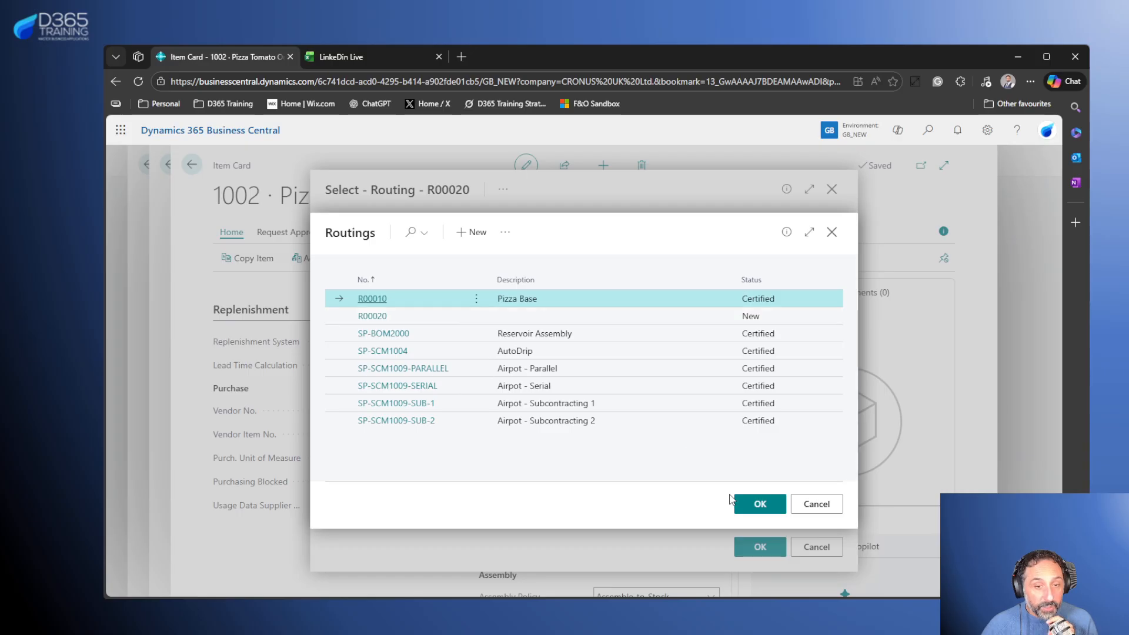
click(759, 503)
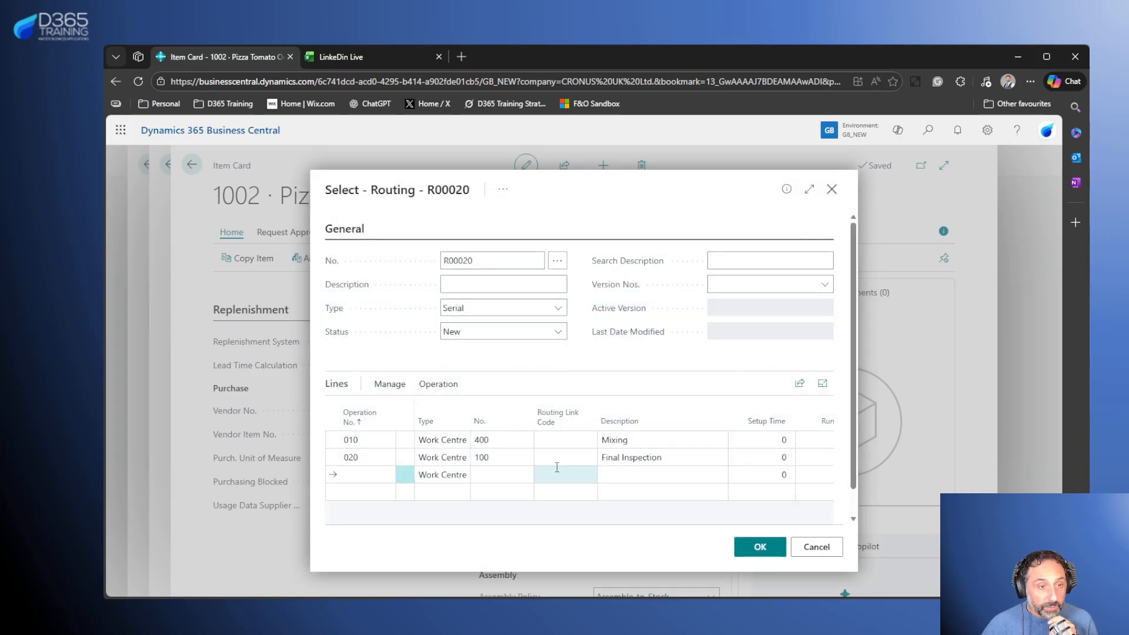
- Give routing R00020 the description Pizza Premium Organic
click(332, 460)
click(459, 285)
text(pP)
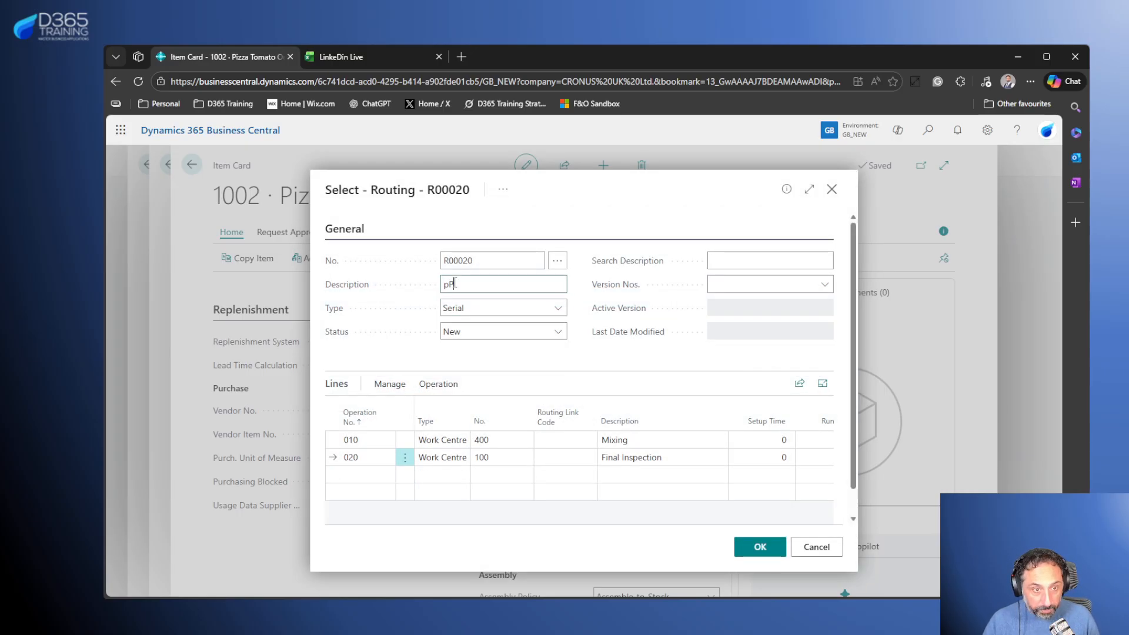
key(BackSpace)
text(Pi)
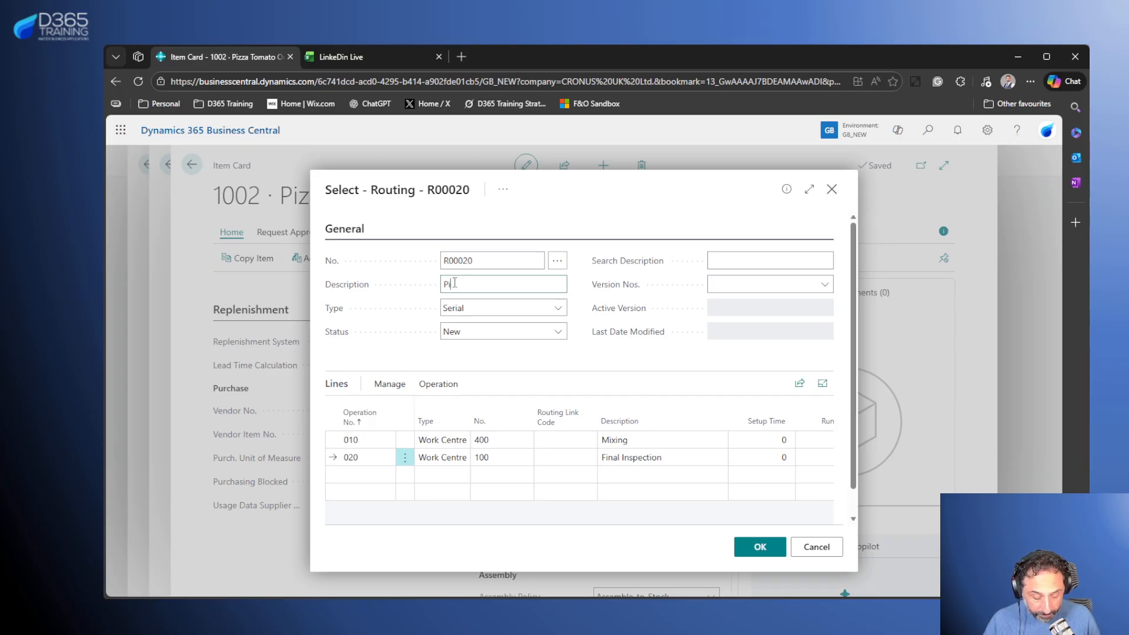
text(zza Pre)
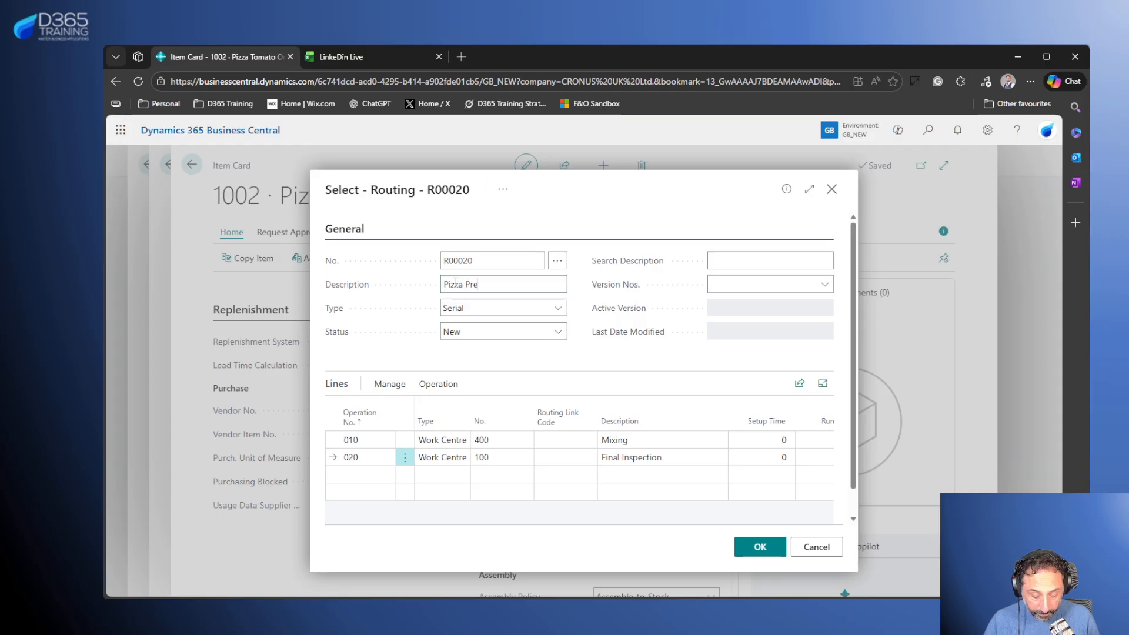
text(mium Organ)
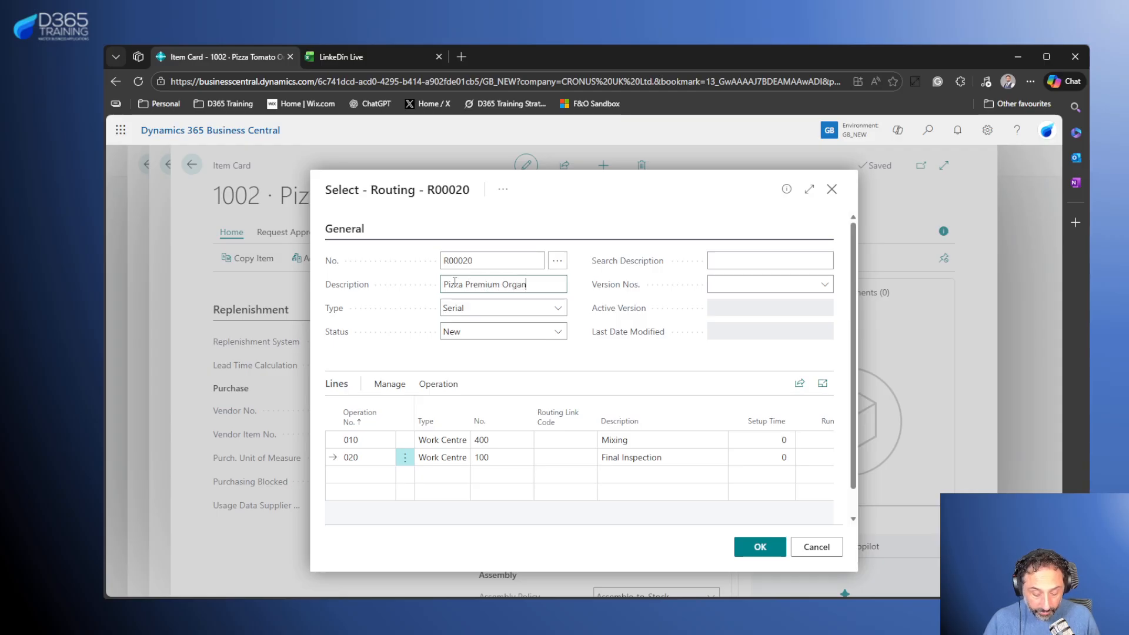
text(ic)
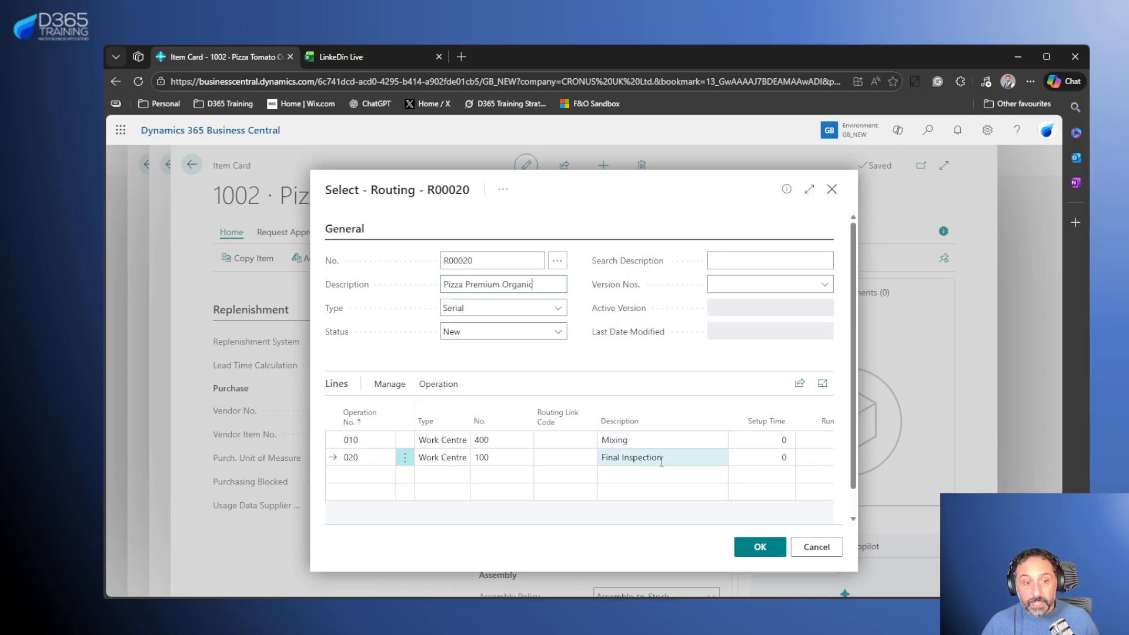
- Add operation 030 to the routing using work centre 200, Packing department
click(485, 479)
click(378, 468)
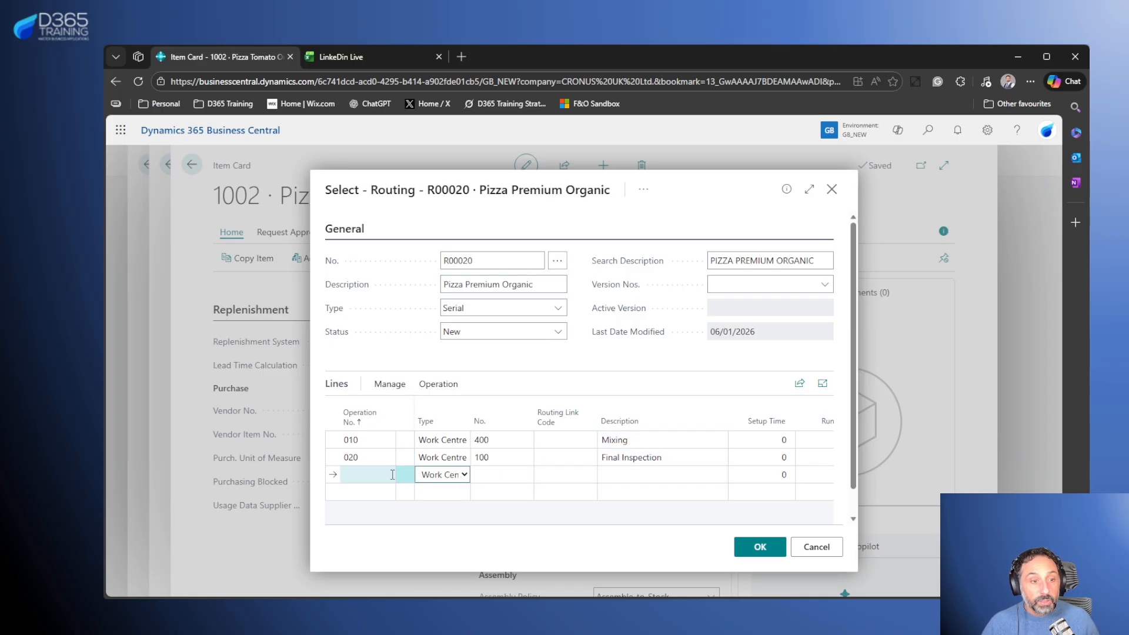
text(030)
click(515, 474)
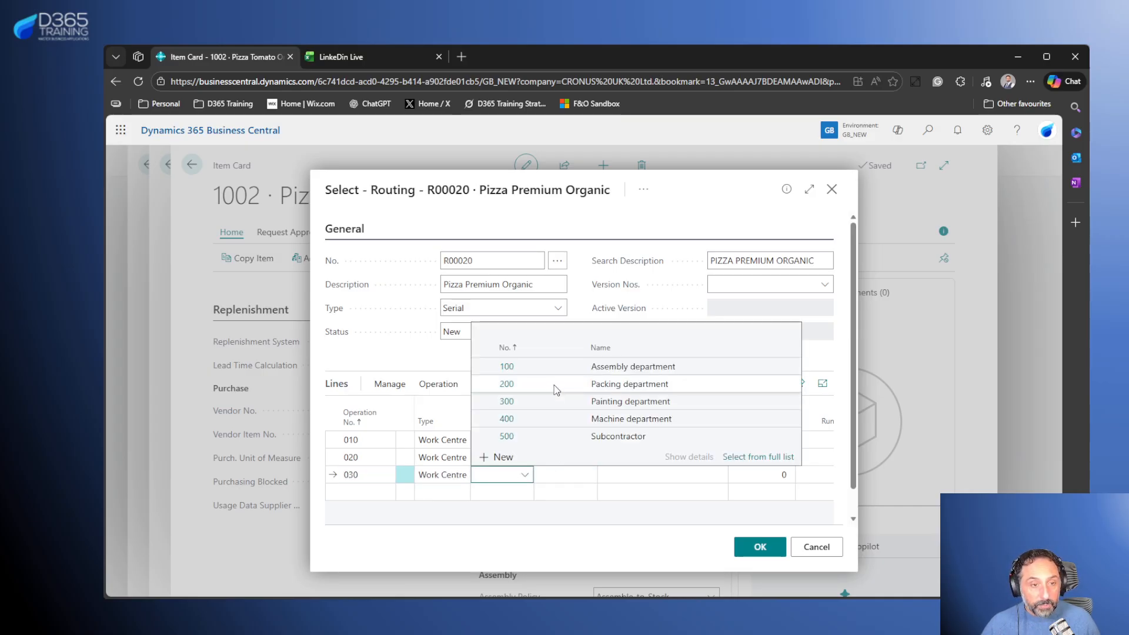
click(694, 384)
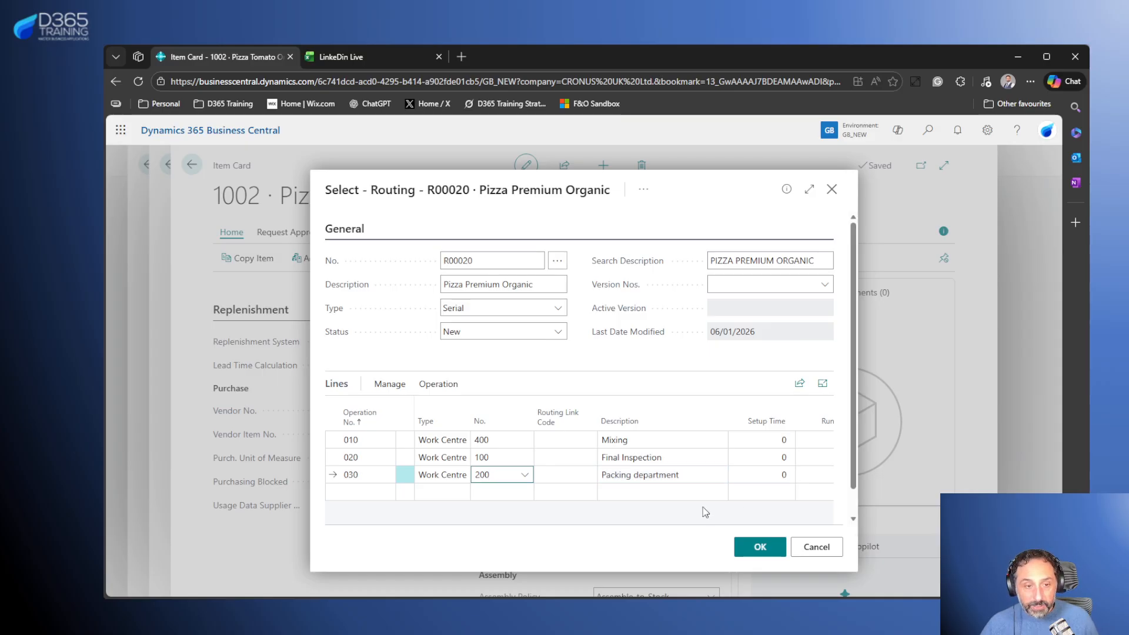
- Set the run time of the packing operation 030 to 1
scroll(672, 406, down, 1)
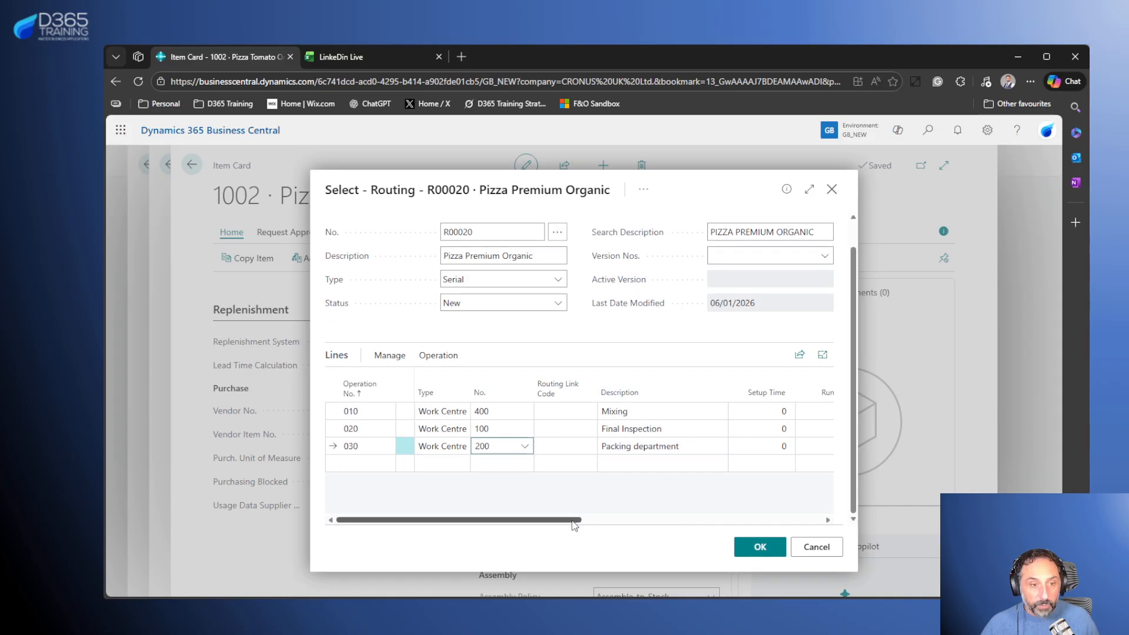
scroll(606, 509, right, 3)
click(710, 447)
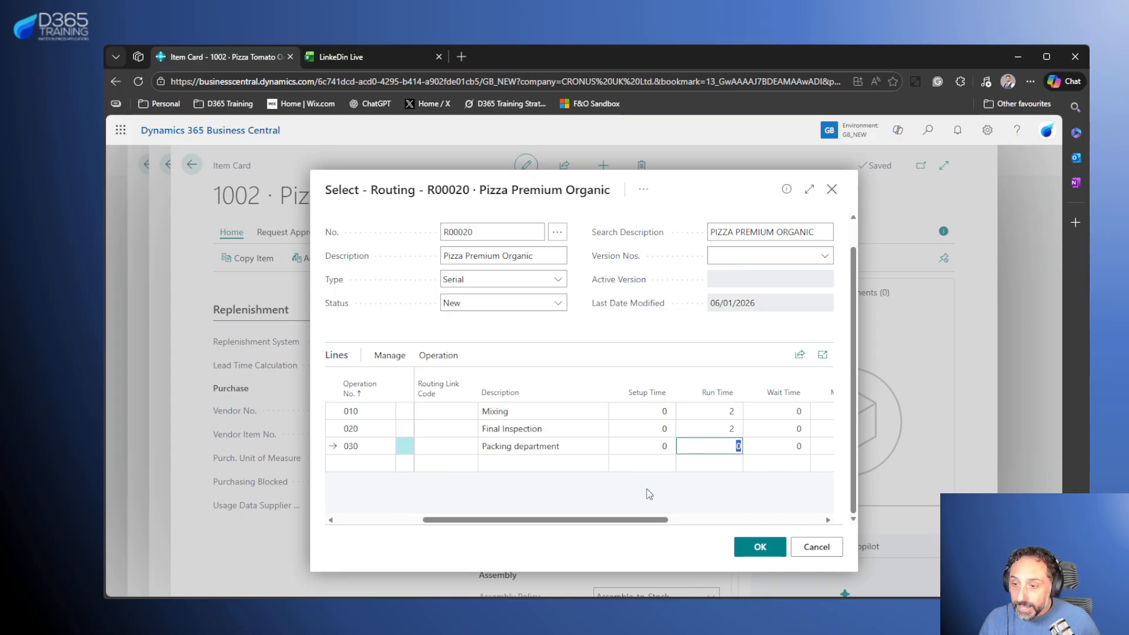
text(1)
key(Return)
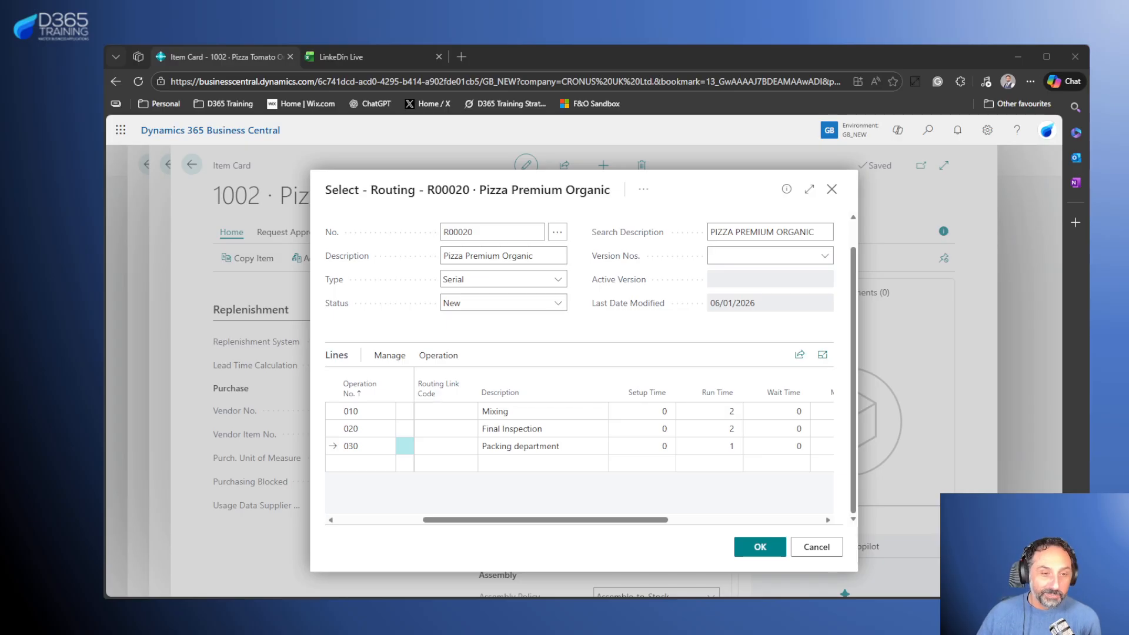
- Change the status of routing R00020 and accept it as the routing on the pizza's item card
click(556, 303)
click(535, 337)
click(759, 547)
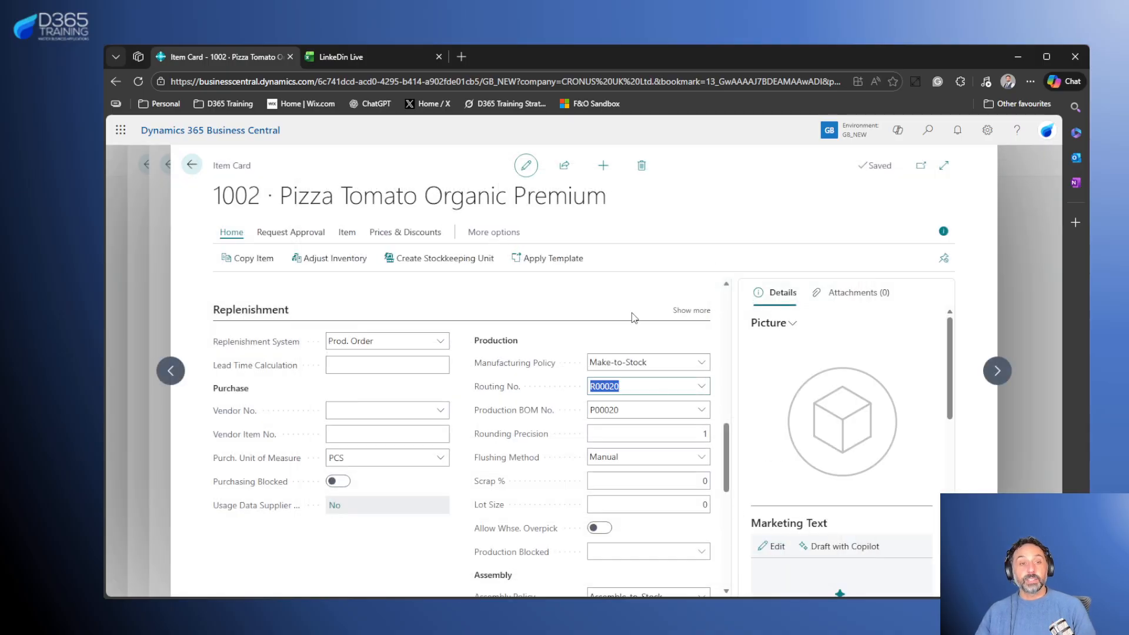
click(633, 299)
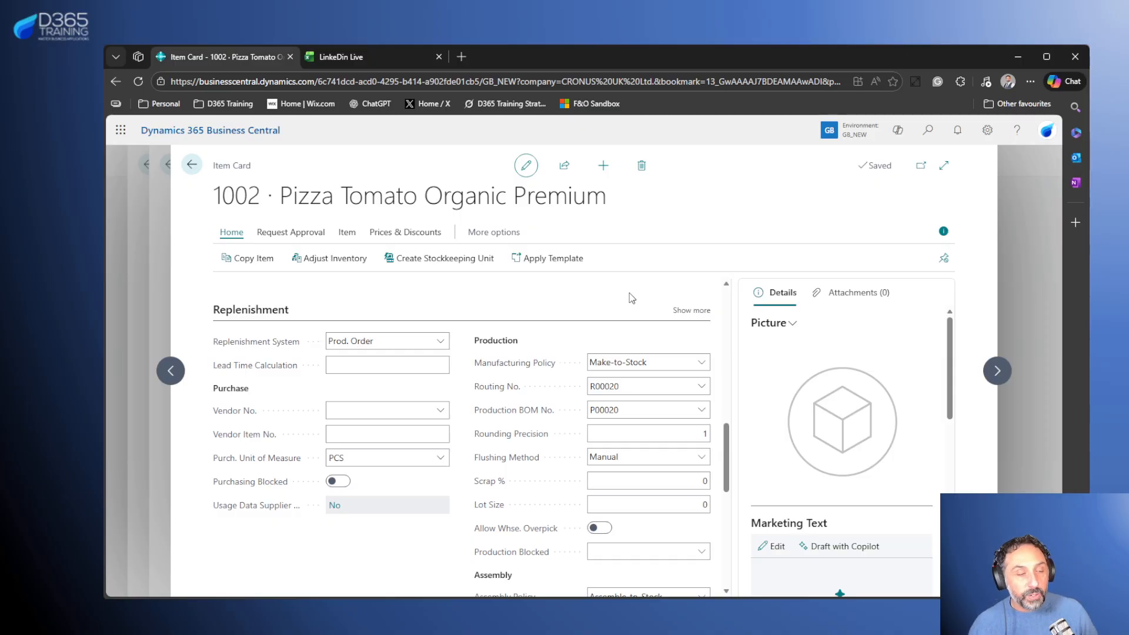
- Leave the open item cards and the items list to return to the home page
click(192, 167)
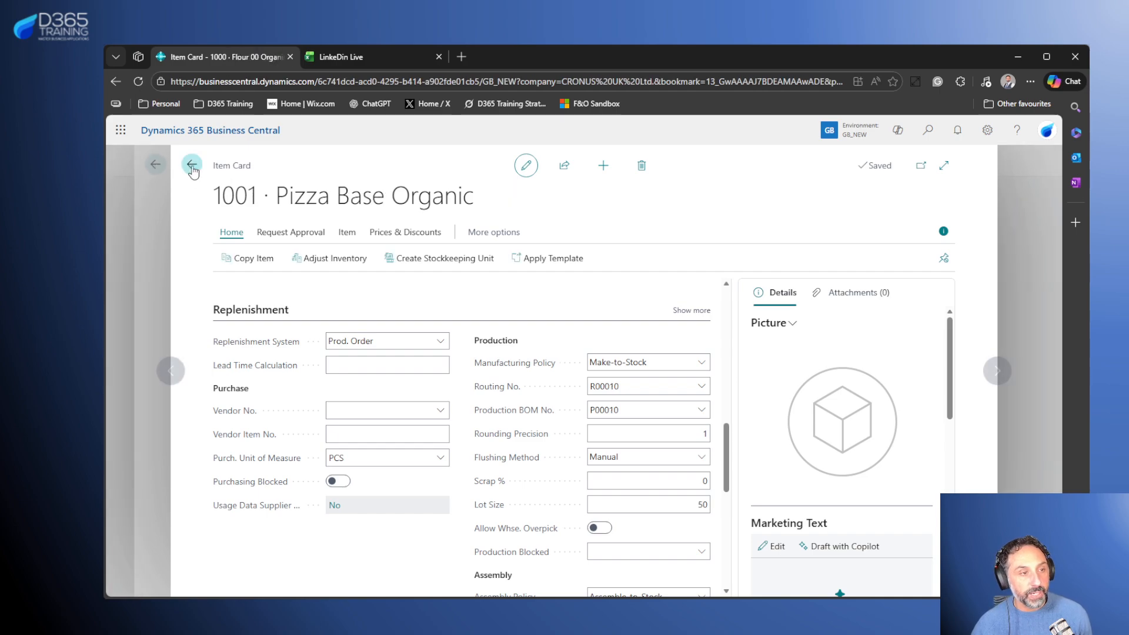
click(192, 166)
click(192, 167)
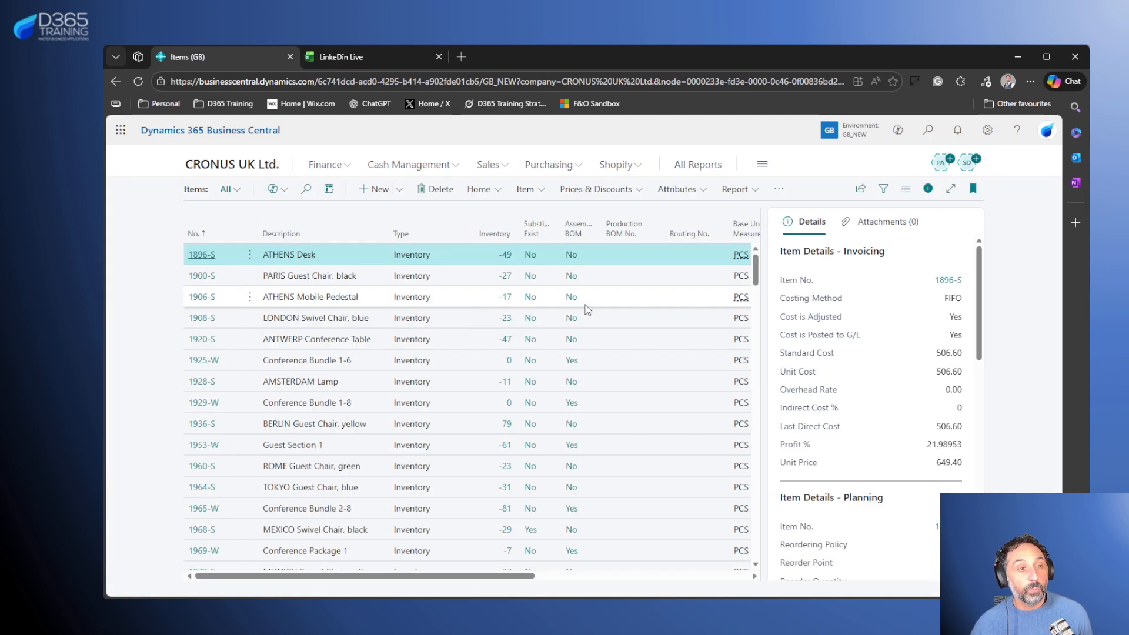
click(193, 167)
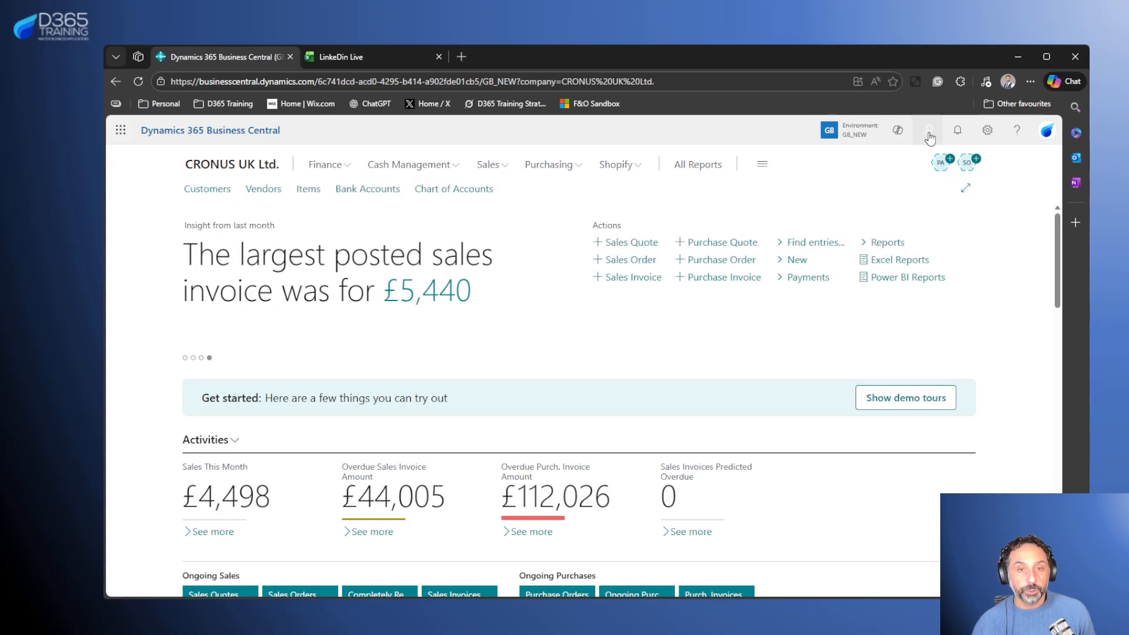
- Search for "firm pla pro" and open the Firm Planned Prod. Orders list
click(928, 131)
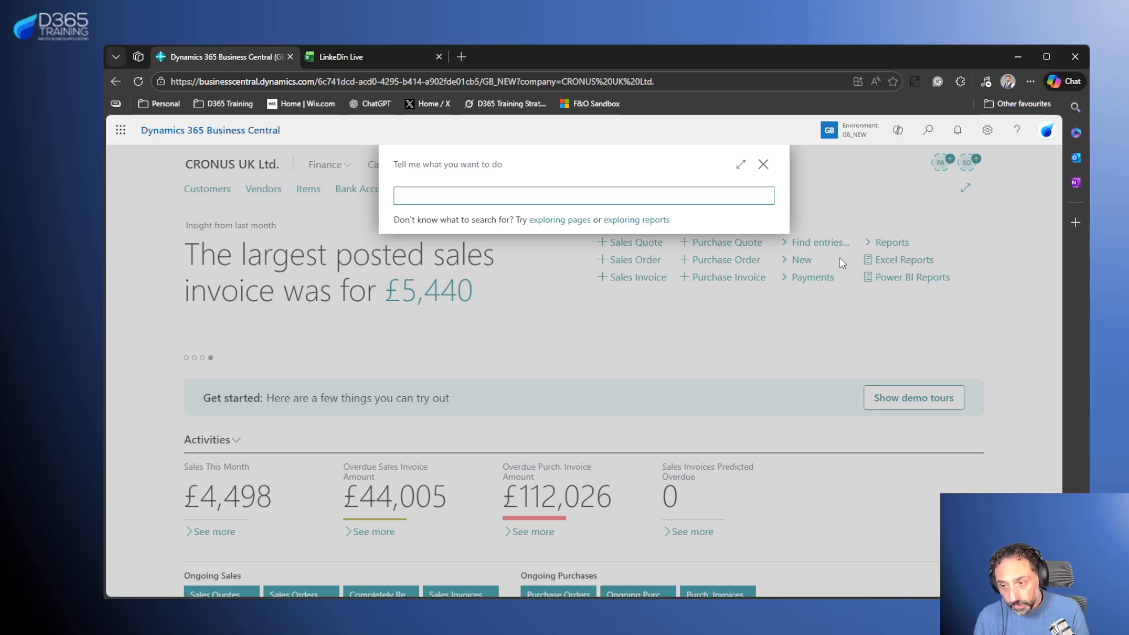
text(er)
key(BackSpace)
key(BackSpace)
text(re)
key(BackSpace)
key(BackSpace)
text(firm pla pro)
click(737, 314)
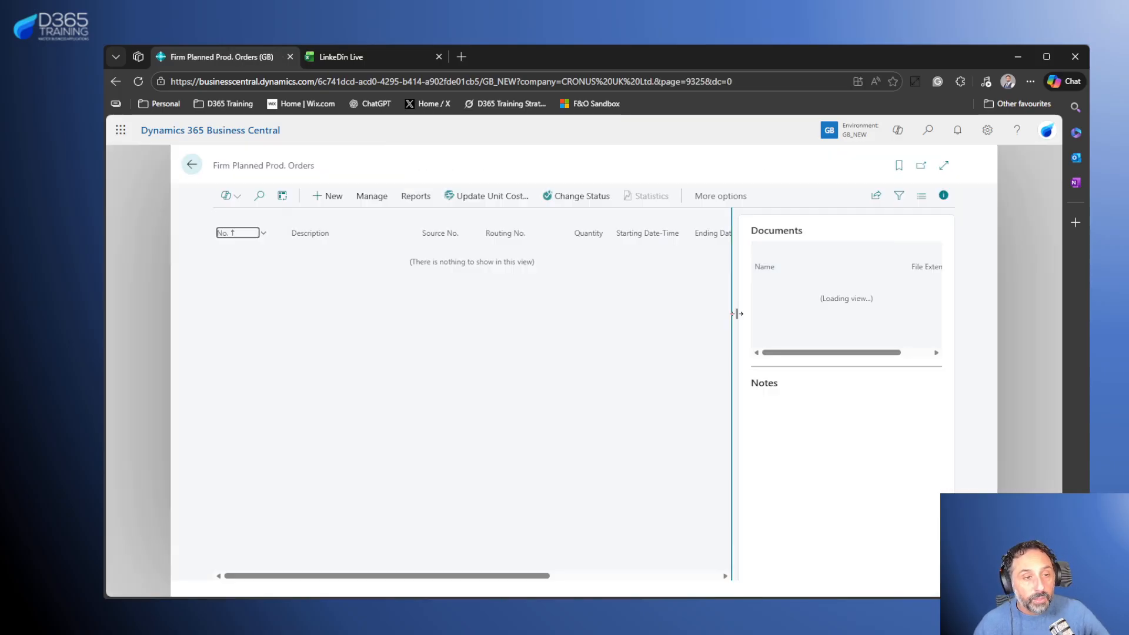
- Create a new firm planned production order with item 1001, Pizza Base Organic, as its source
click(328, 196)
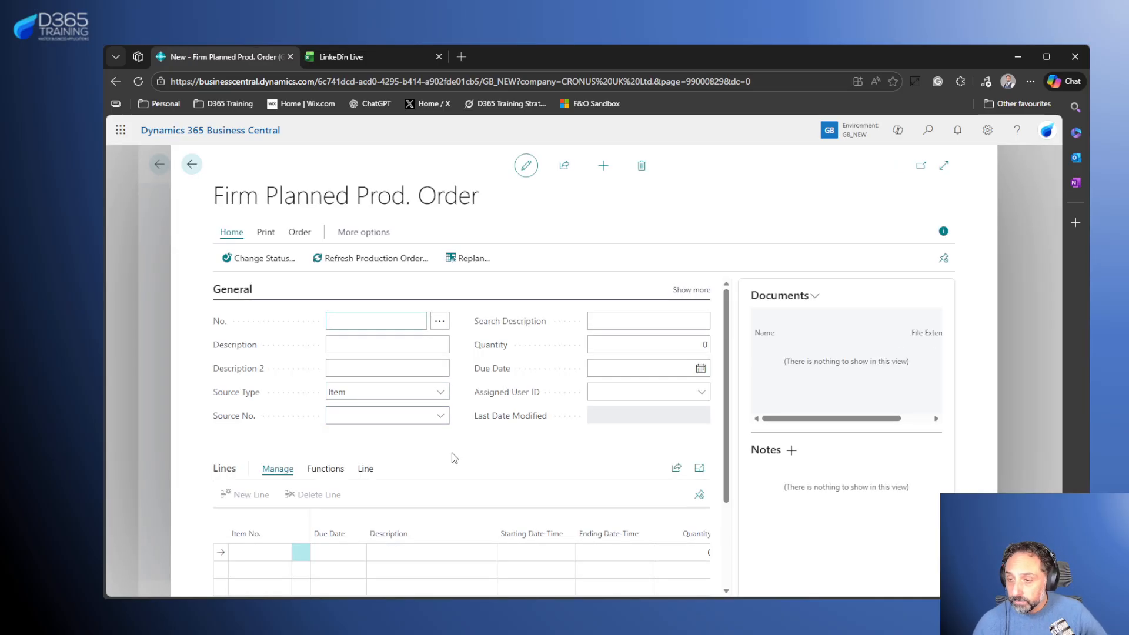
click(440, 345)
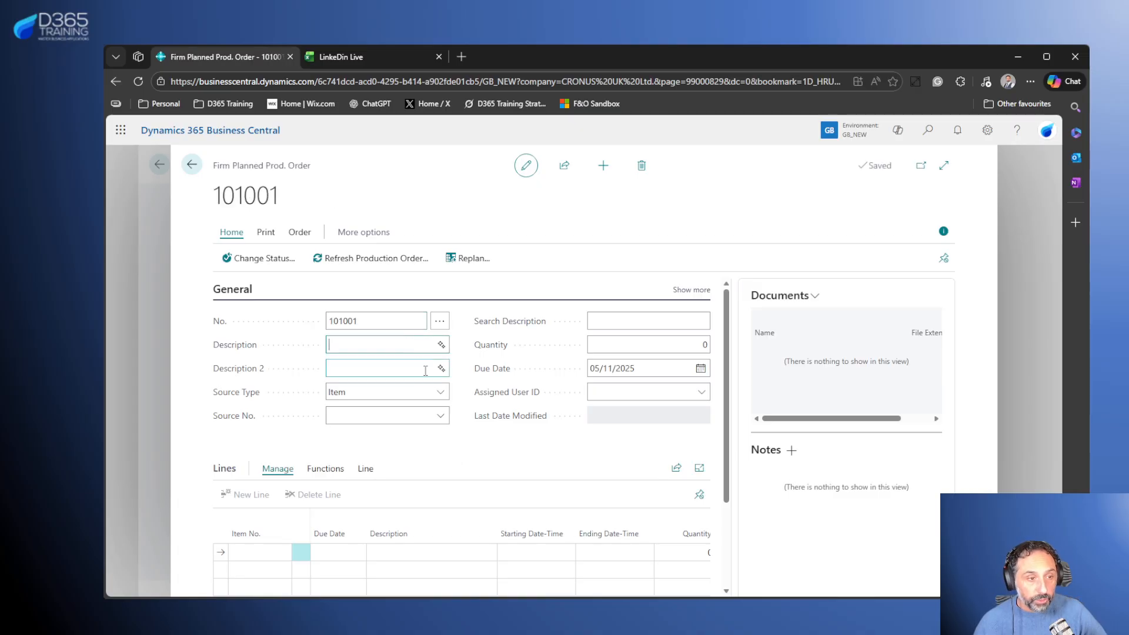
click(438, 416)
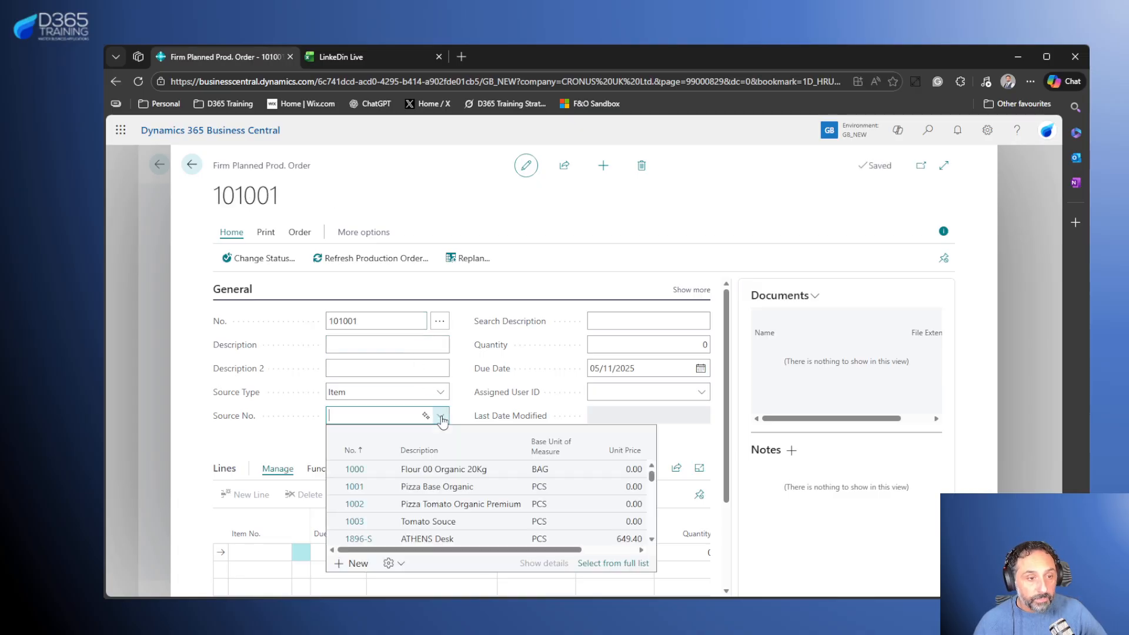
click(490, 487)
click(495, 450)
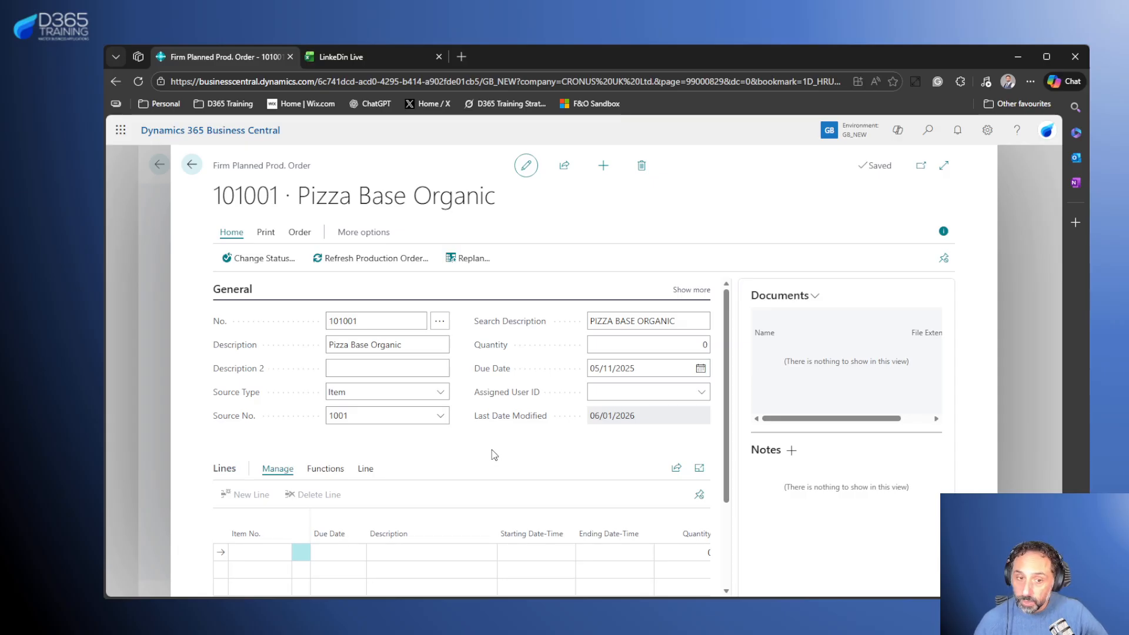
- Enter a quantity of 20 on the production order and raise it to 200 with the expression 20*10
click(595, 345)
text(20)
click(499, 451)
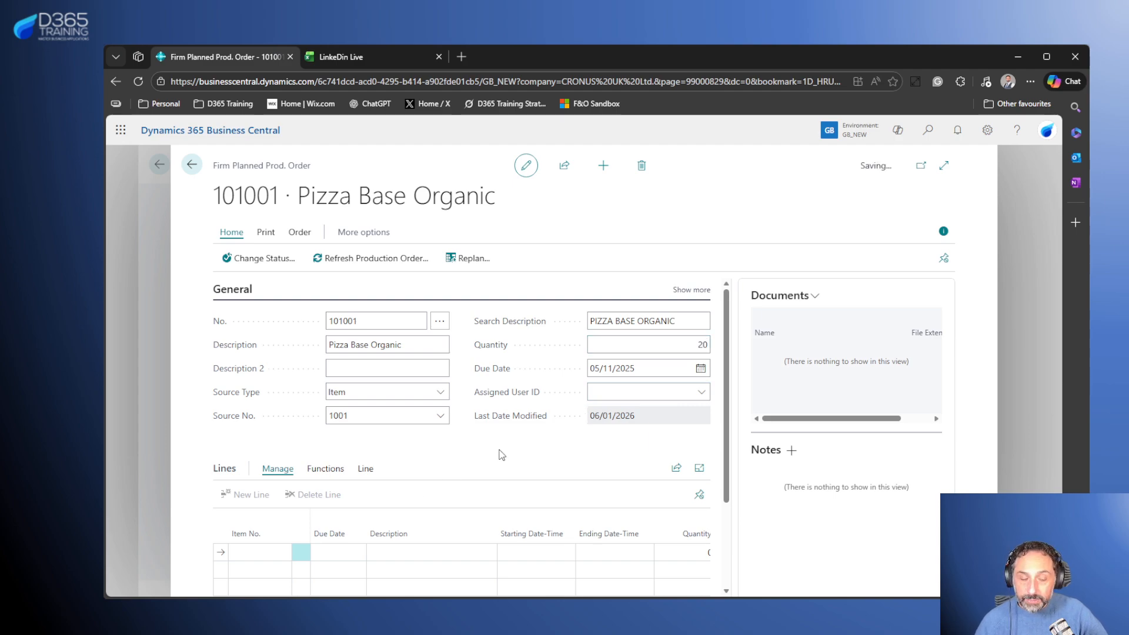
click(694, 345)
text(200)
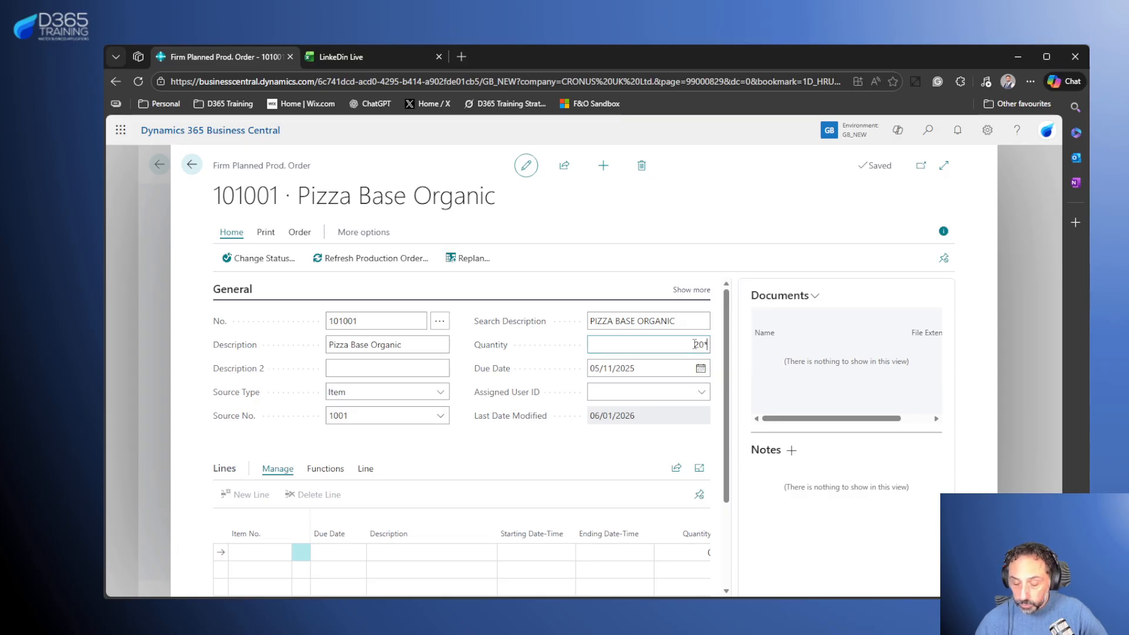
text(10)
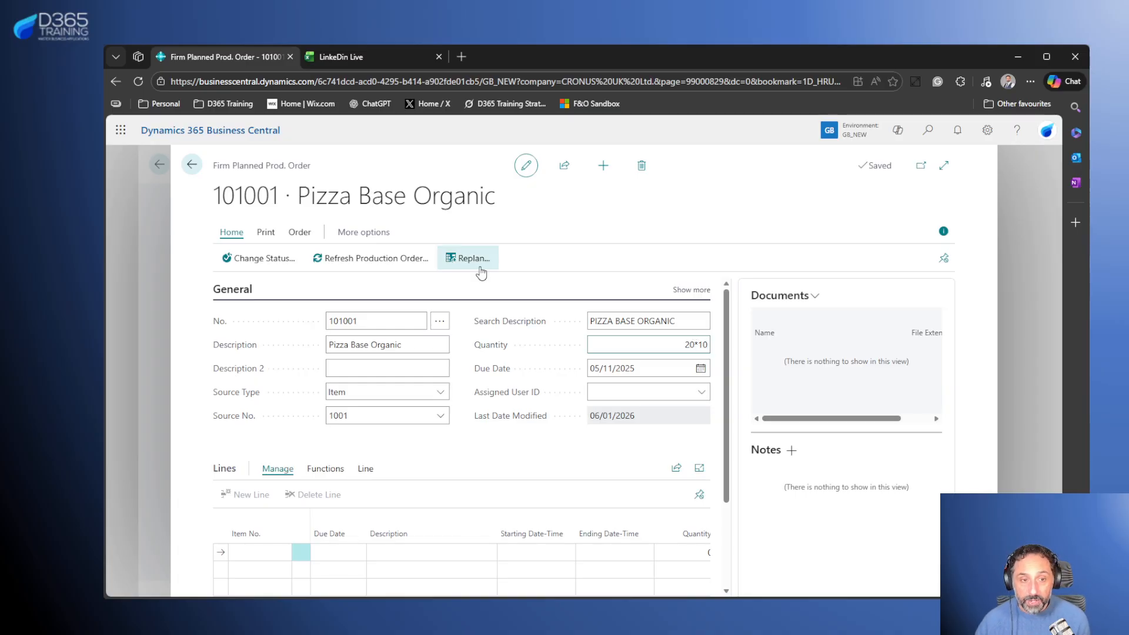
click(616, 448)
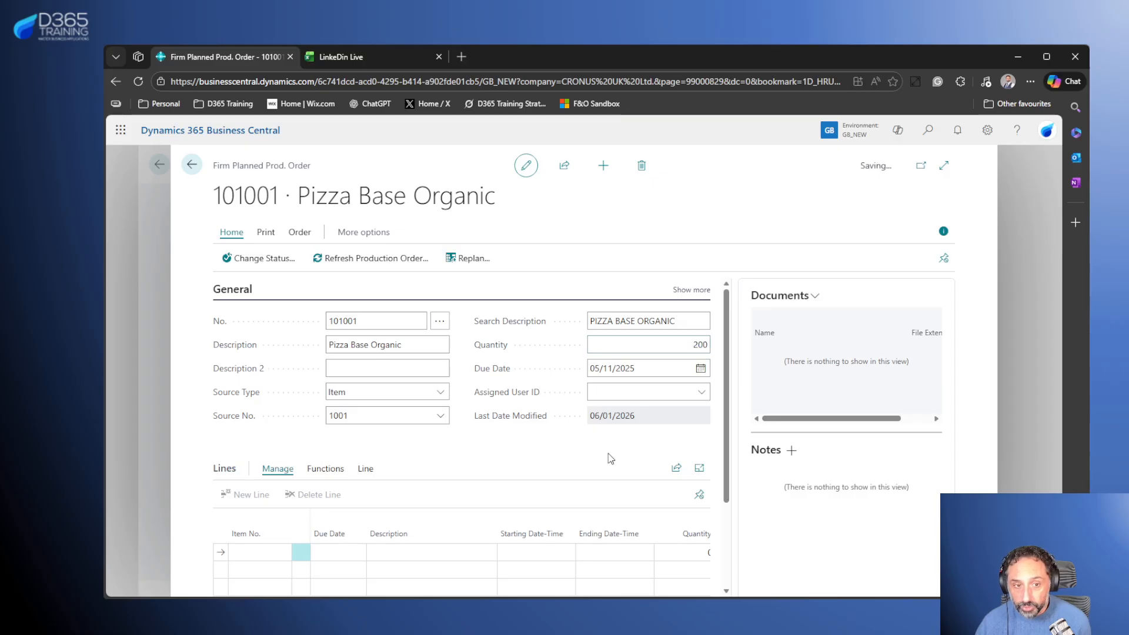
click(665, 346)
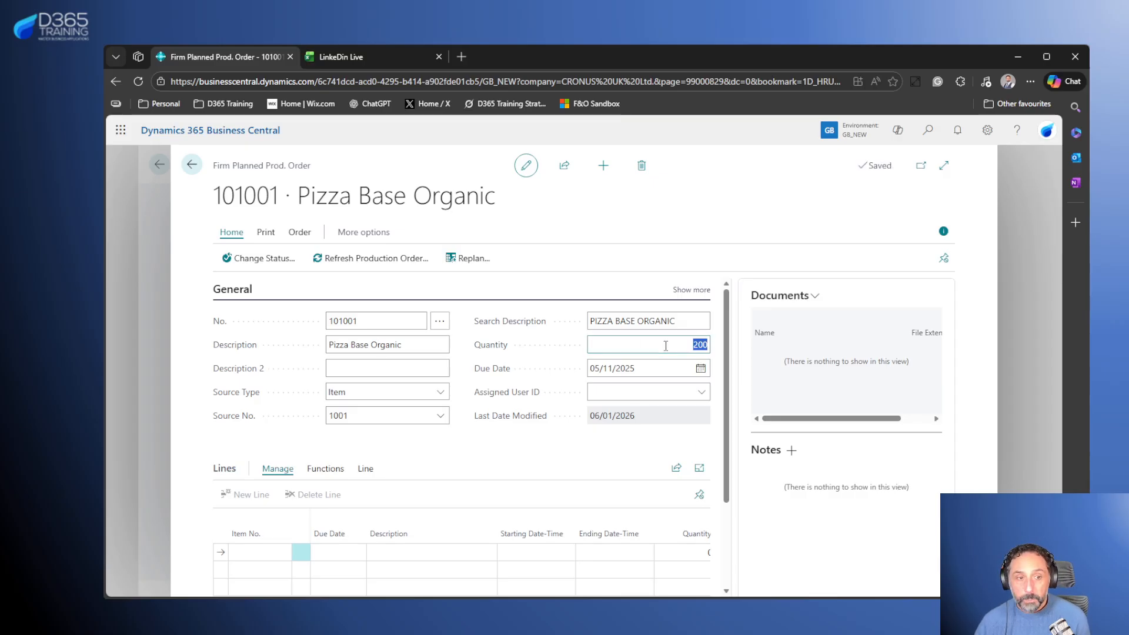
- Open the details of source item 1001 and check the lot size in its replenishment settings
click(441, 422)
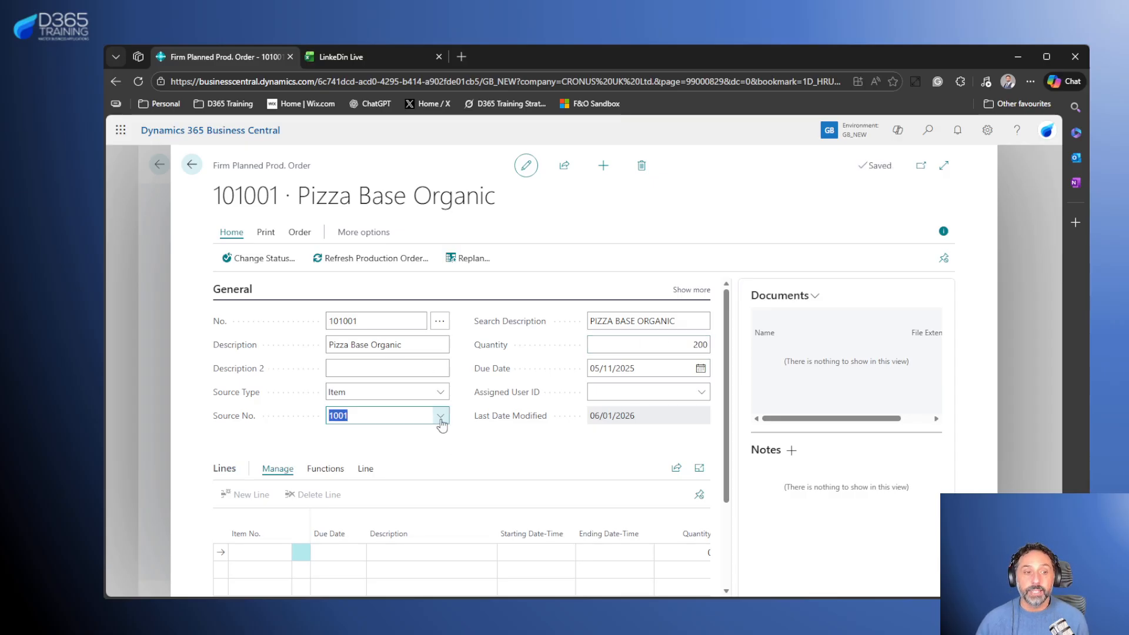
click(440, 417)
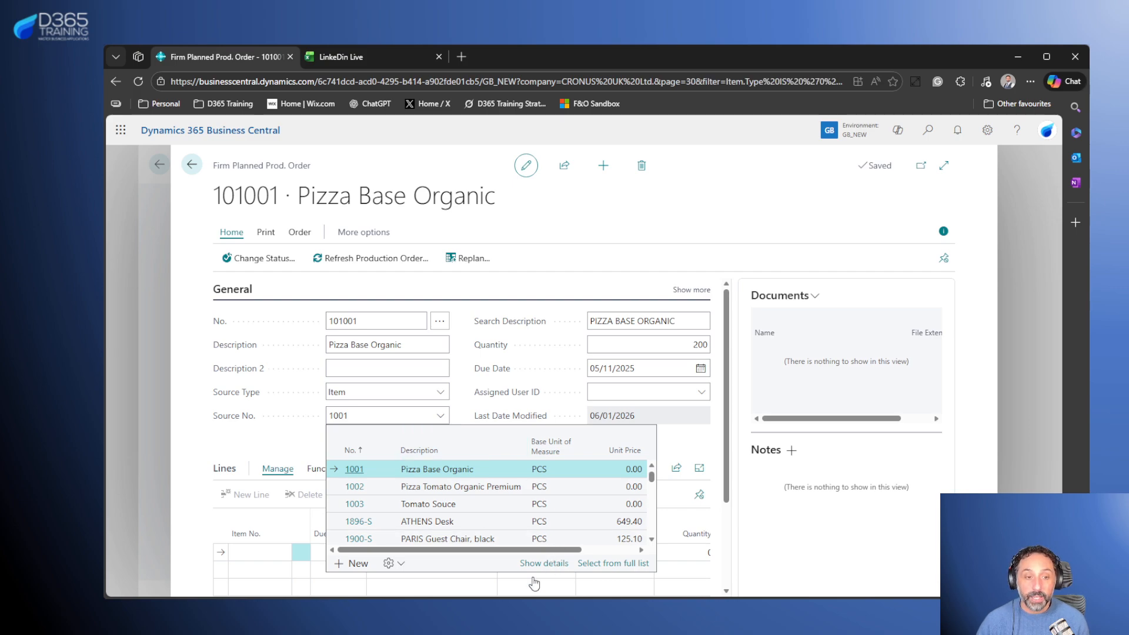
click(533, 577)
scroll(626, 353, down, 5)
scroll(619, 369, down, 4)
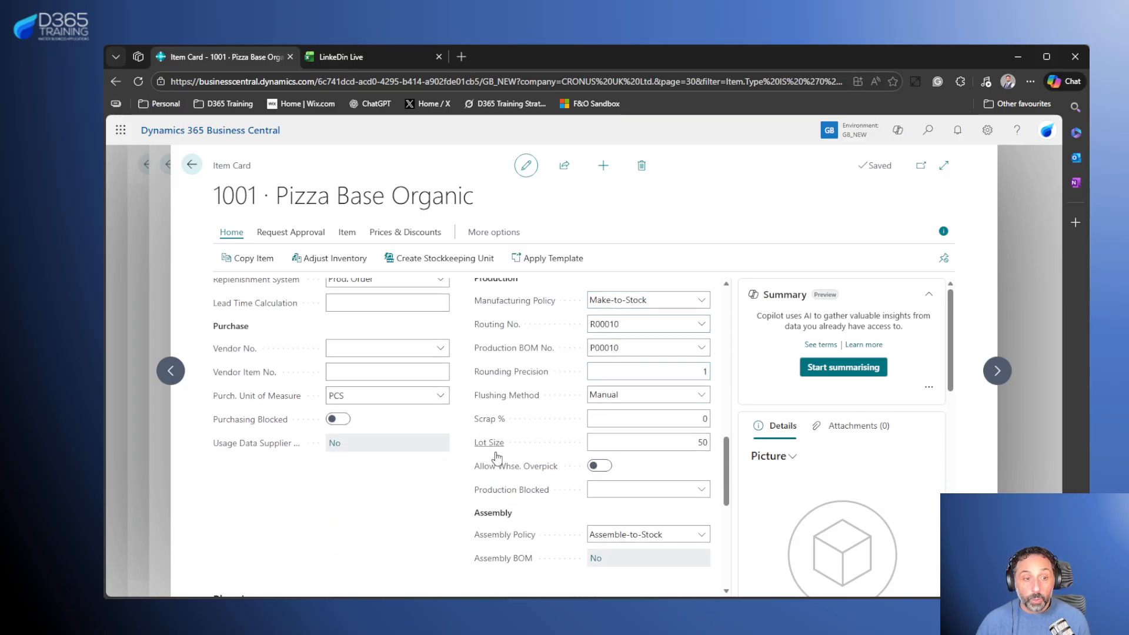
click(685, 441)
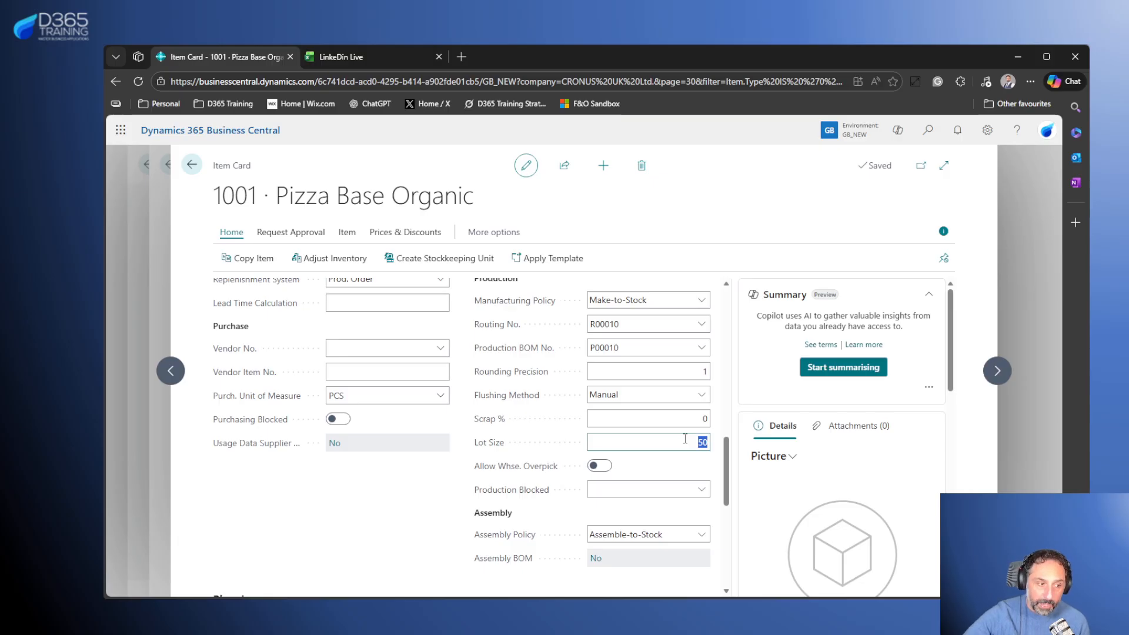
click(357, 529)
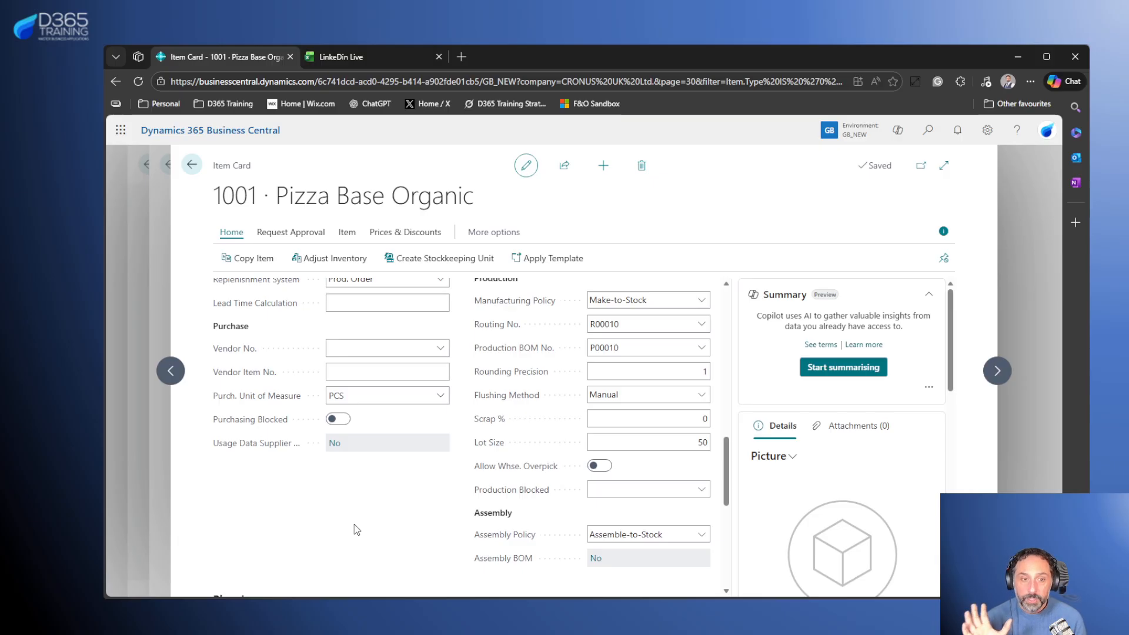
click(682, 440)
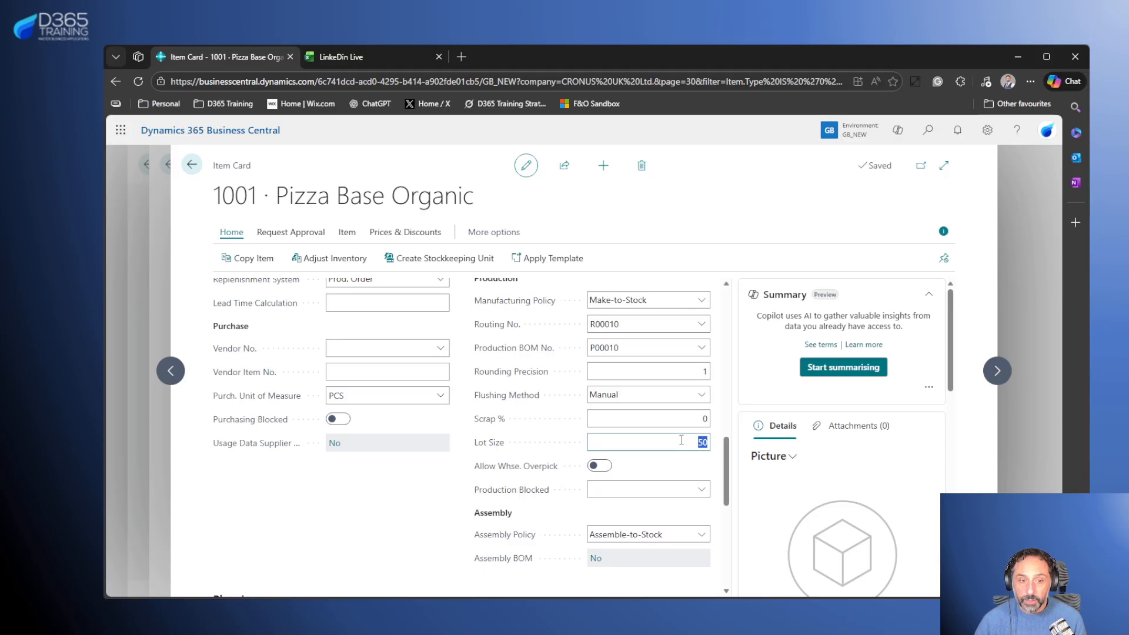
- Return to the firm planned production order and set its quantity to 50
click(192, 165)
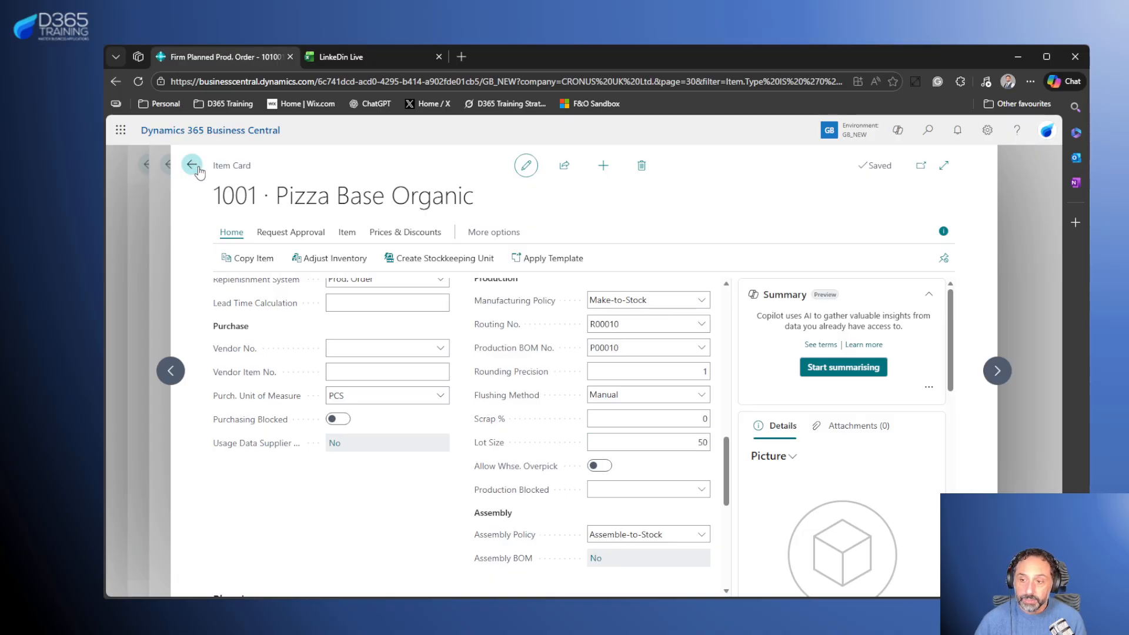
click(671, 349)
text(50)
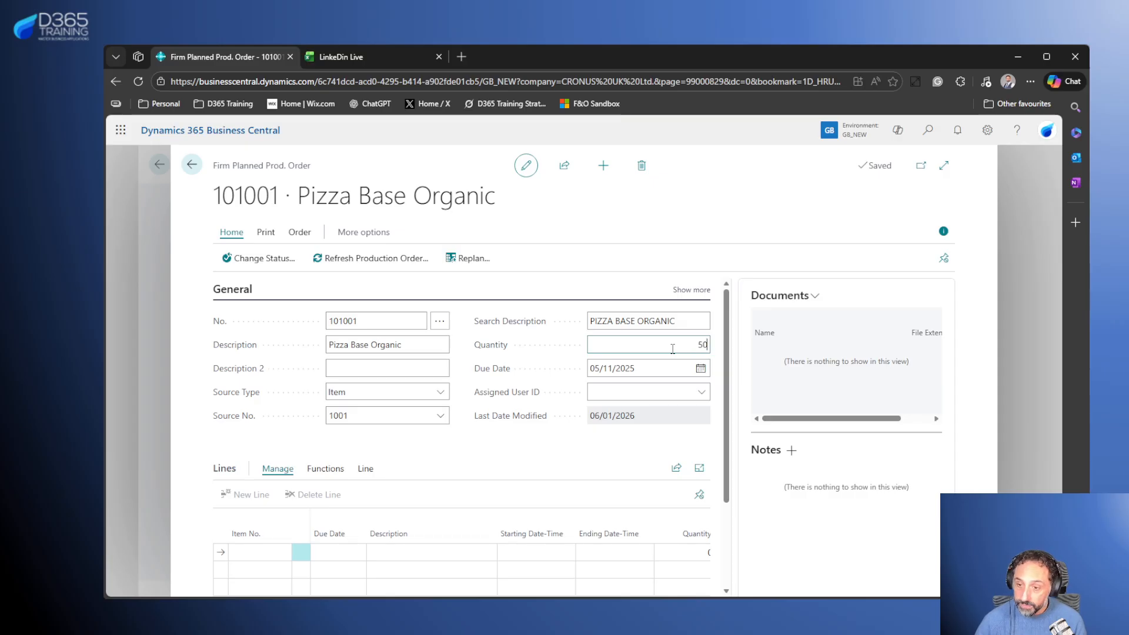
- Refresh the Pizza Base Organic production order to generate its production line
click(516, 445)
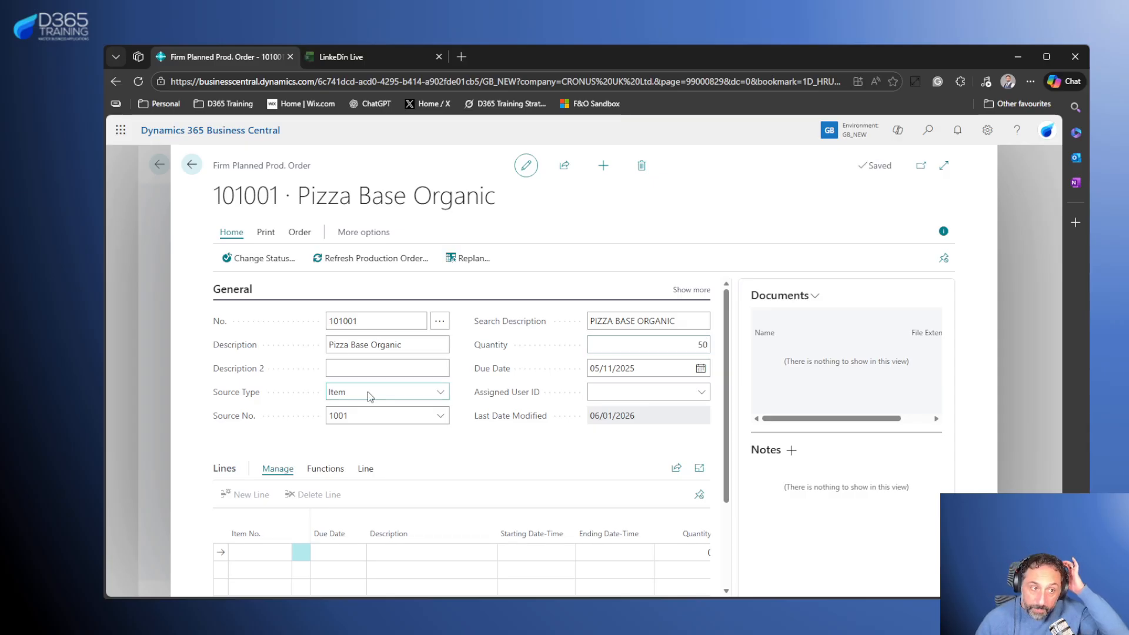
click(326, 259)
click(673, 547)
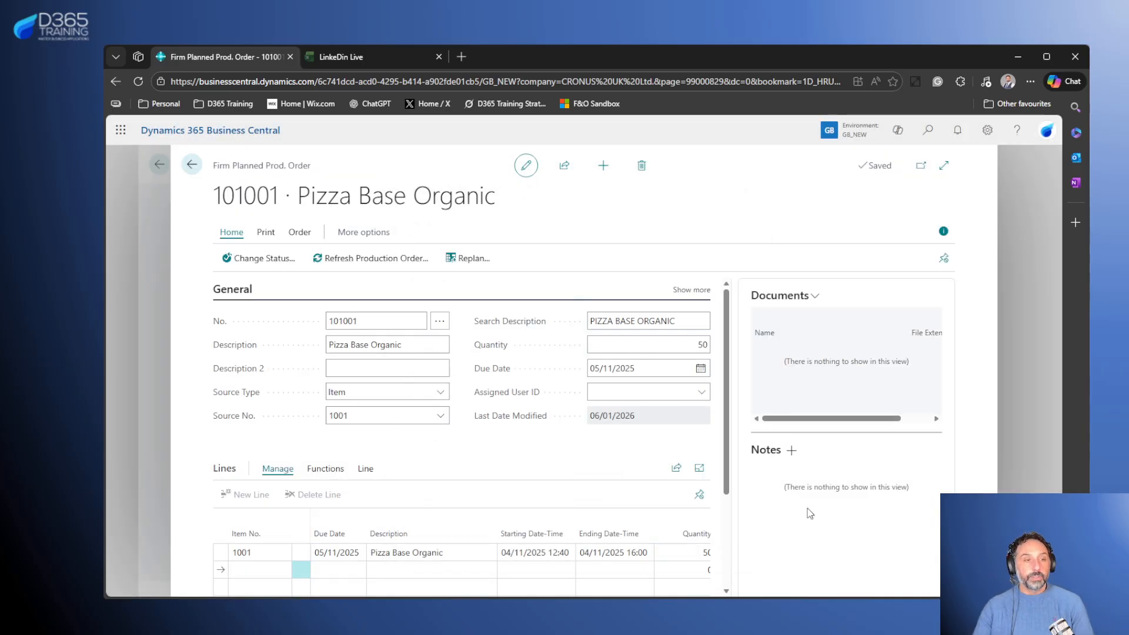
- Check the starting and ending date-times of the Pizza Base Organic line against the order's due date
click(217, 553)
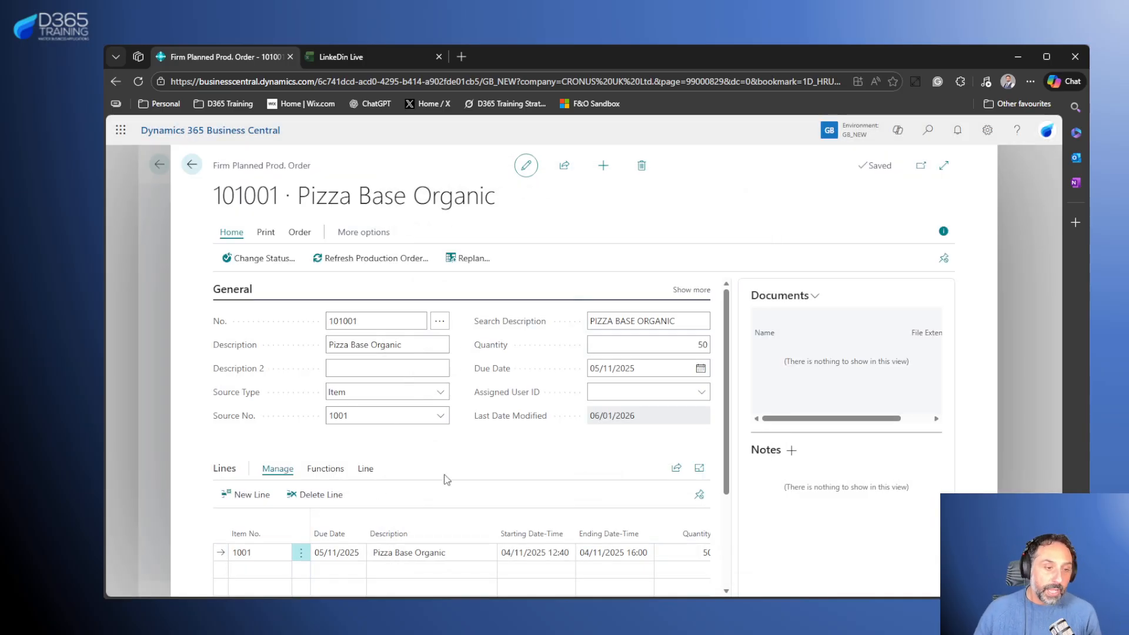
scroll(632, 517, down, 1)
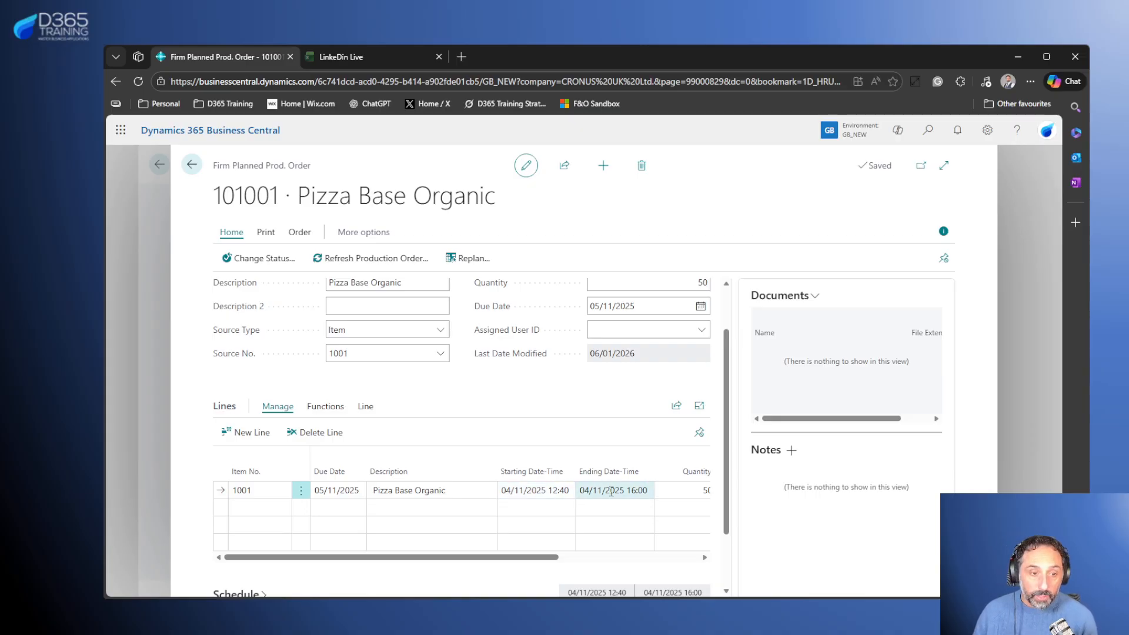
click(558, 493)
click(578, 437)
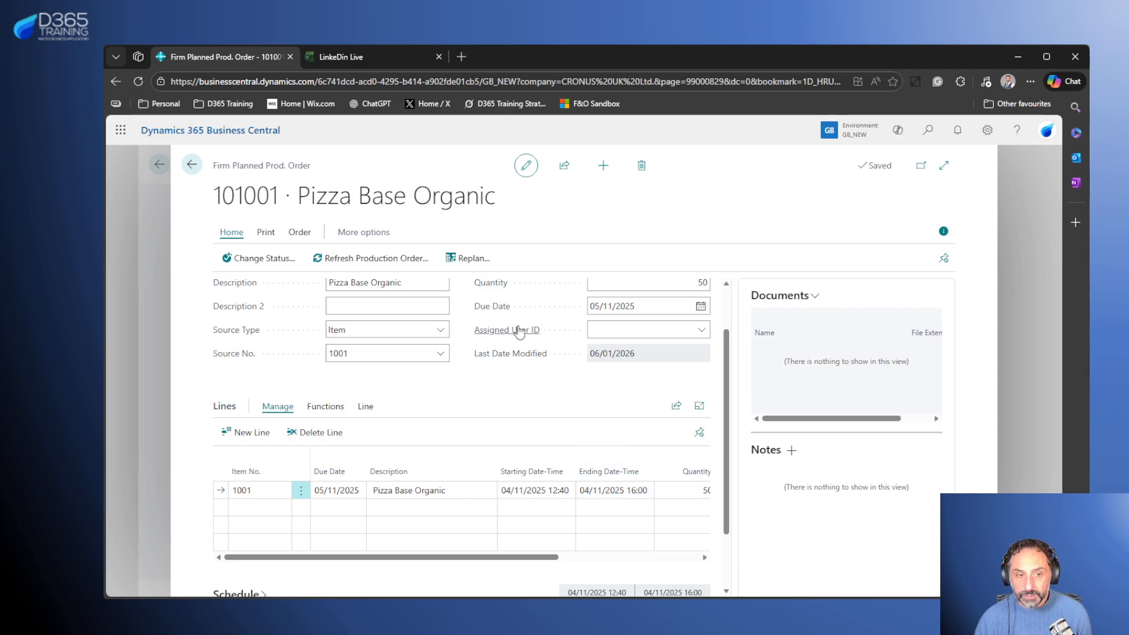
click(655, 307)
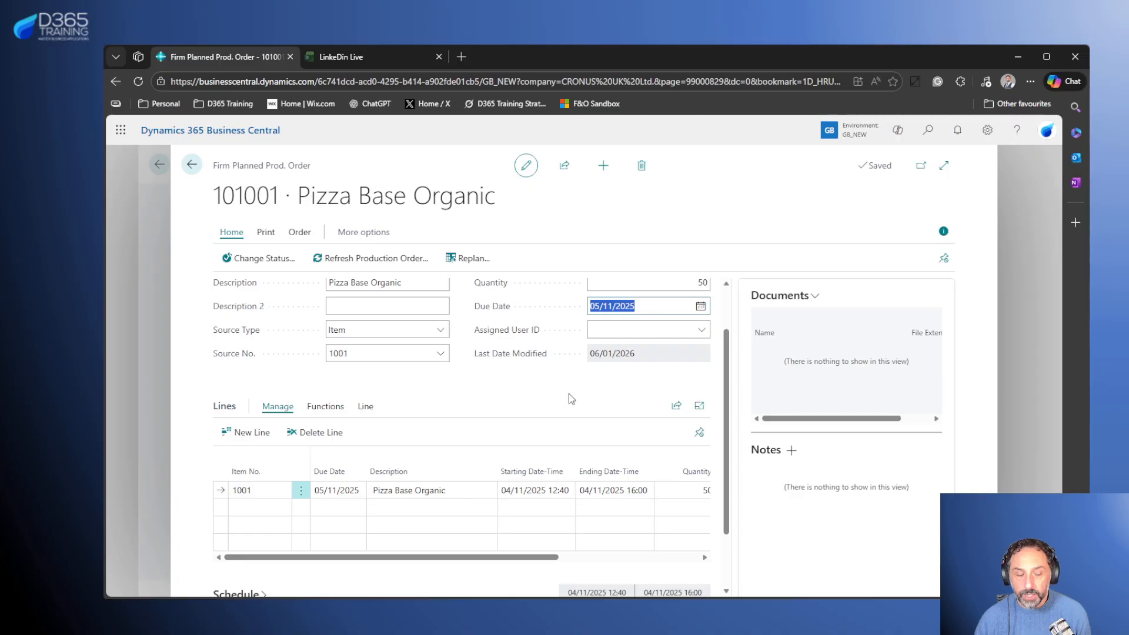
scroll(567, 403, up, 1)
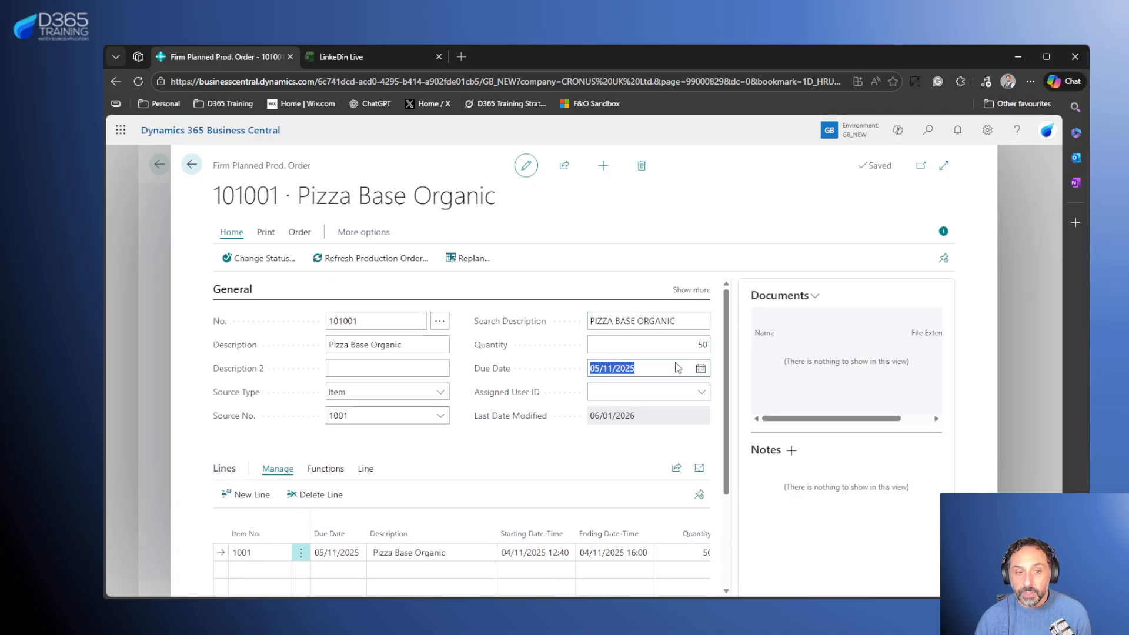
click(532, 465)
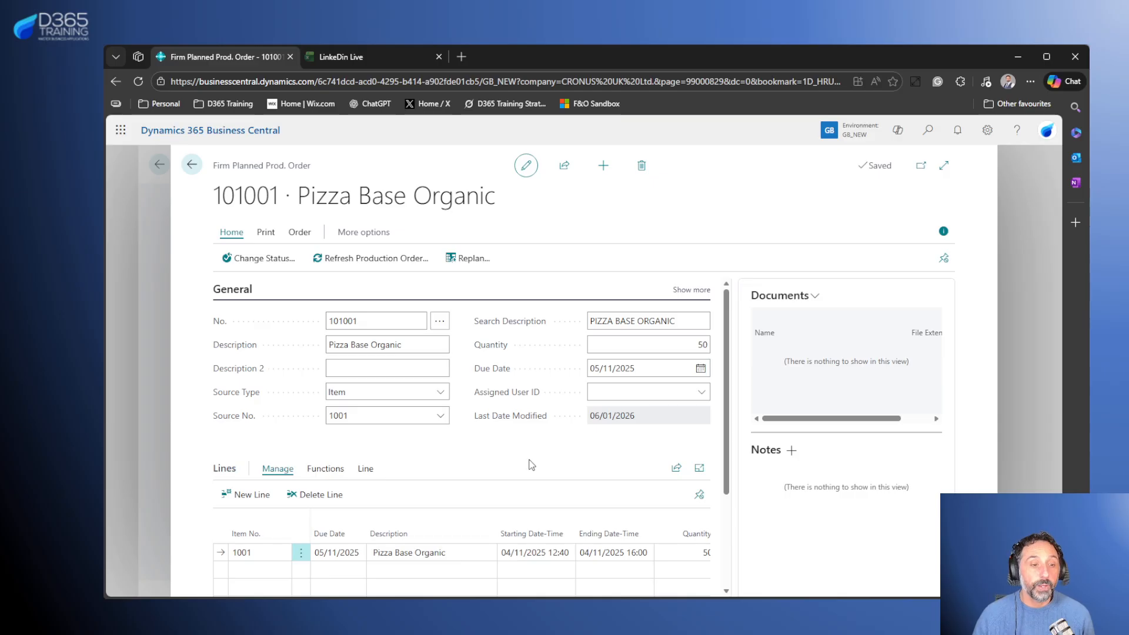
- Change the status of the Pizza Base Organic production order from Firm Planned to Released
click(285, 259)
click(641, 462)
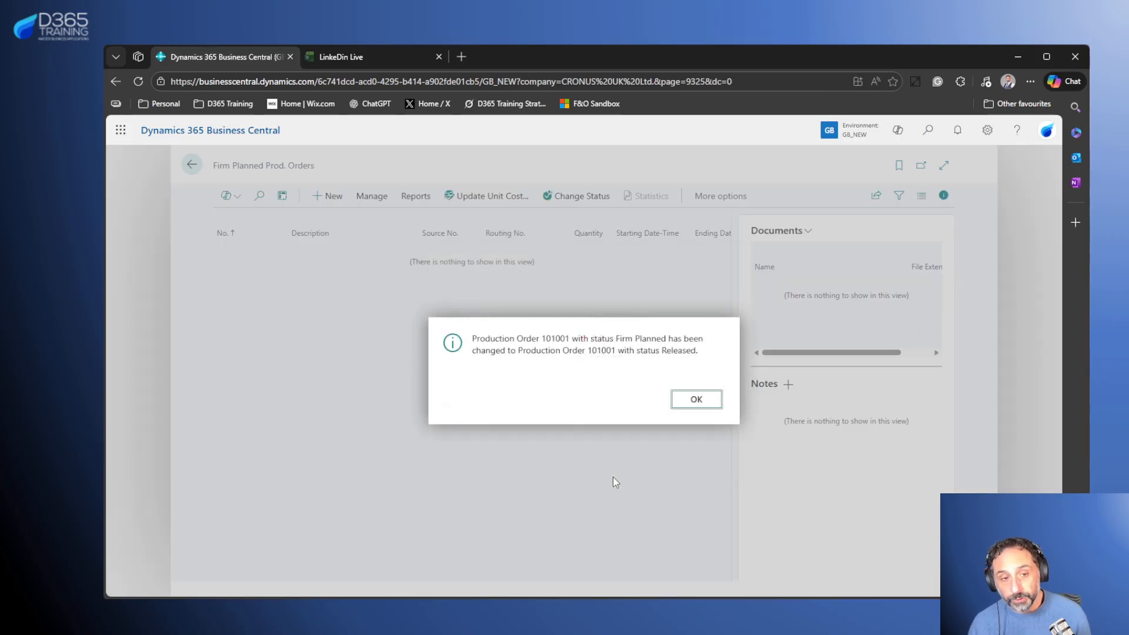
click(695, 401)
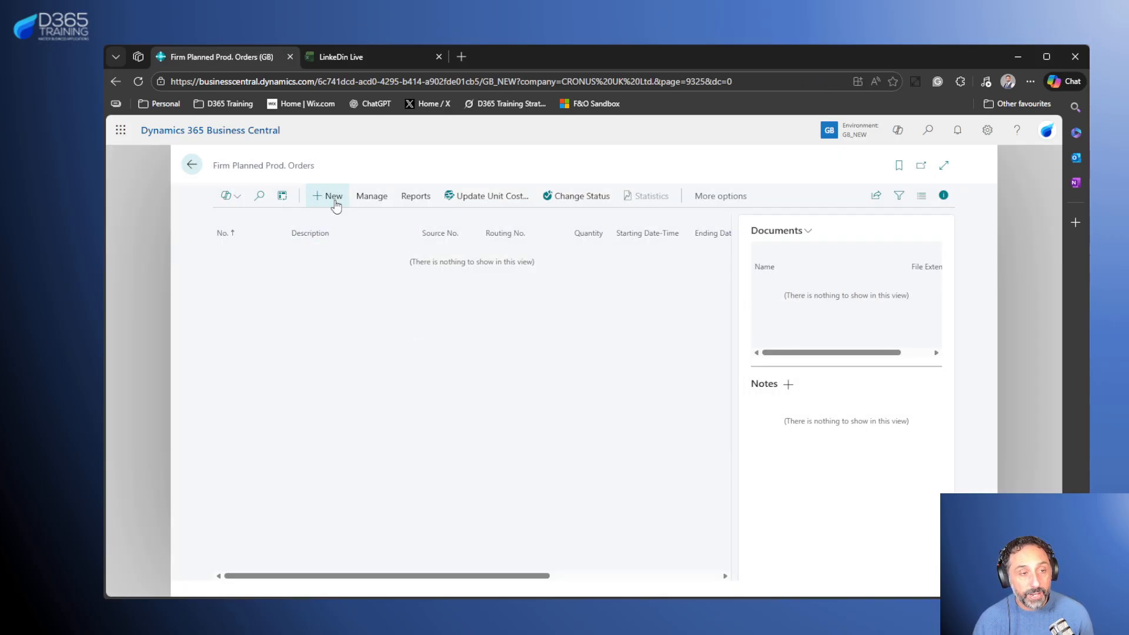
- Create a new firm planned production order for source item 1002, Pizza Tomato Organic Premium, with a quantity of 50
click(333, 197)
click(415, 345)
click(388, 368)
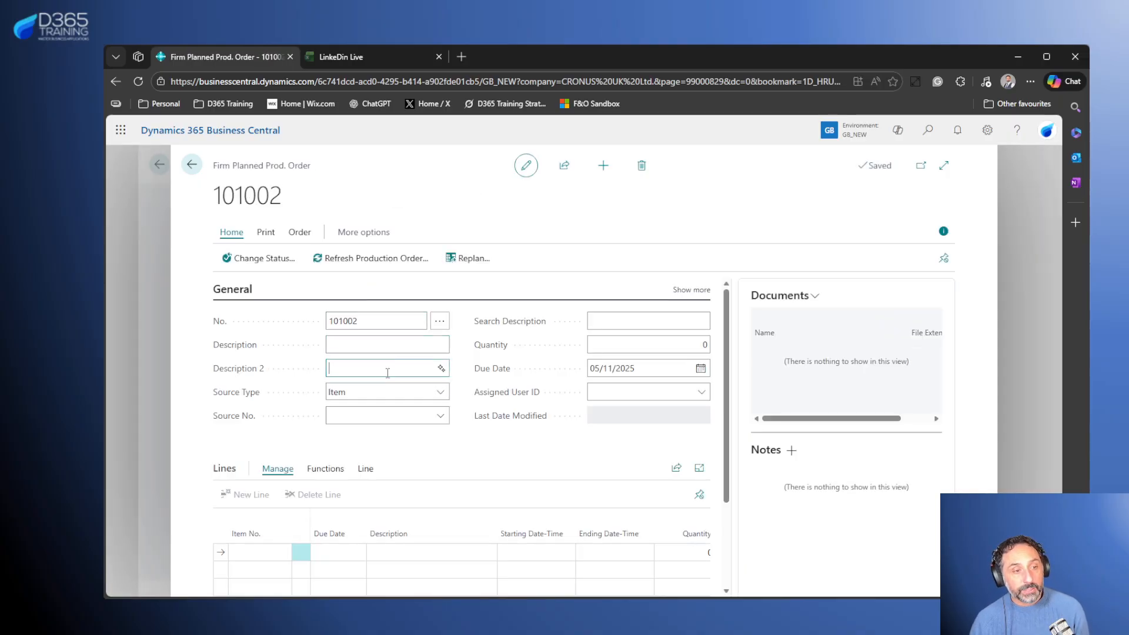
click(388, 410)
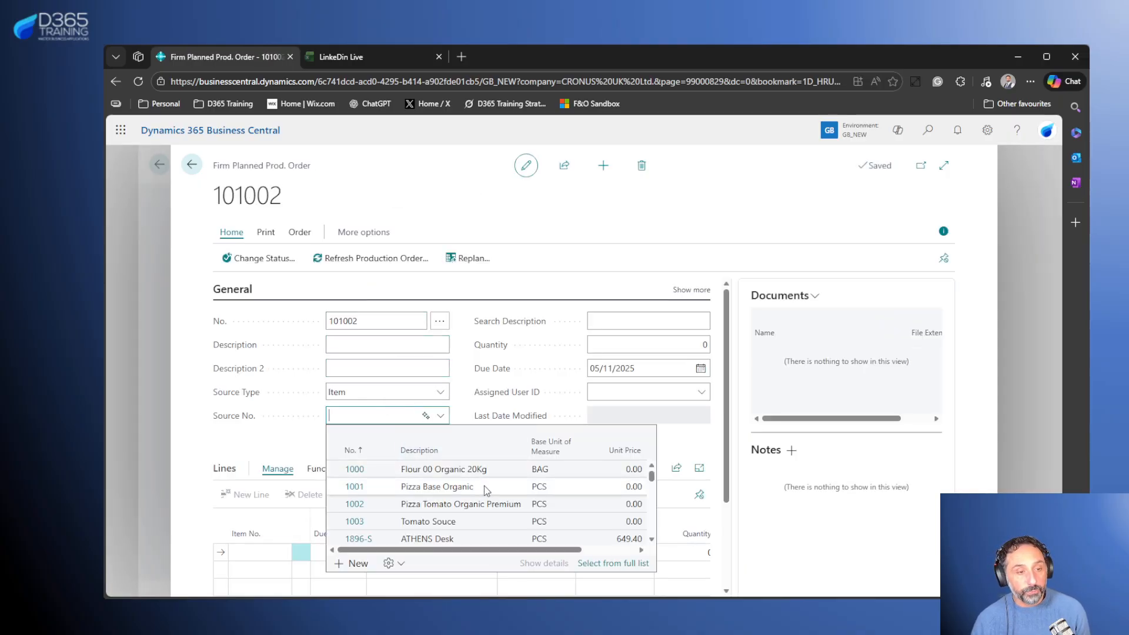
click(489, 505)
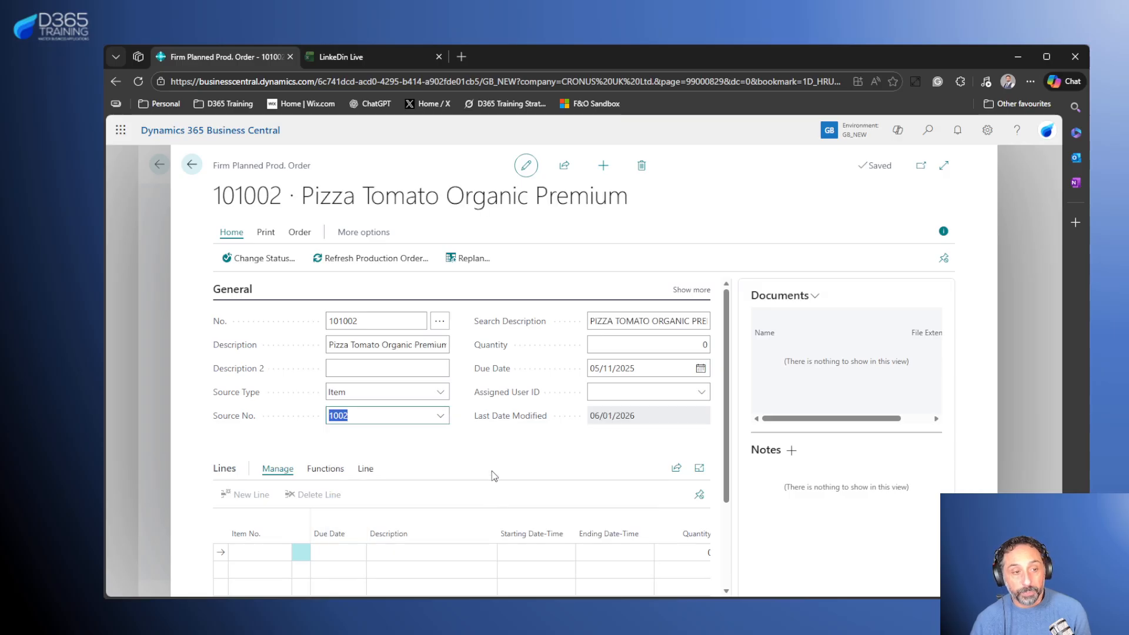
click(595, 344)
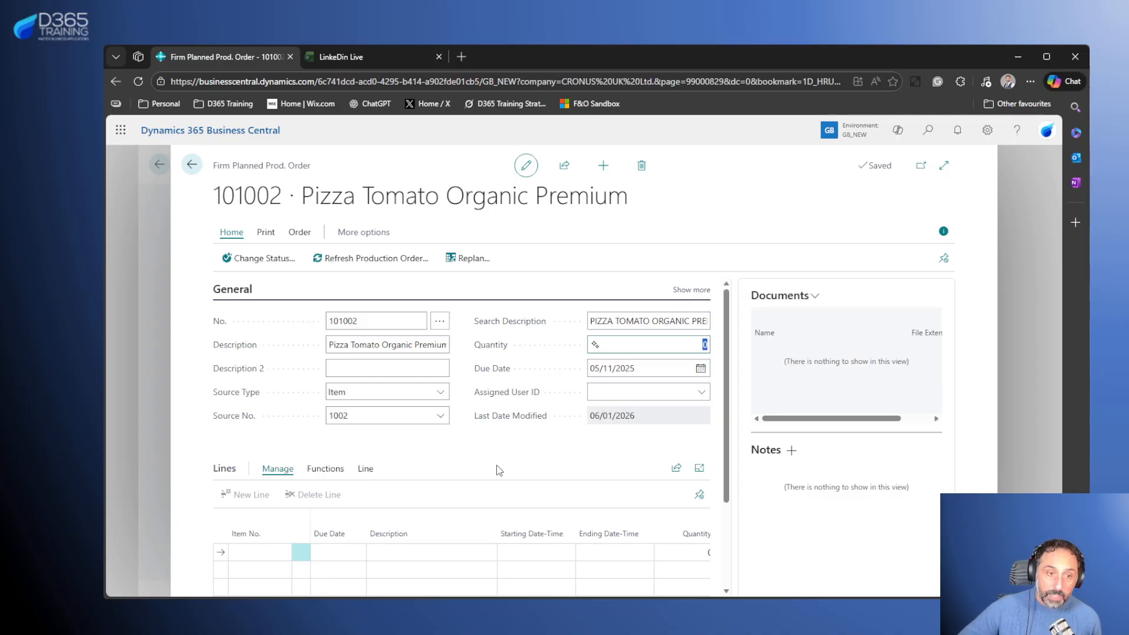
text(50)
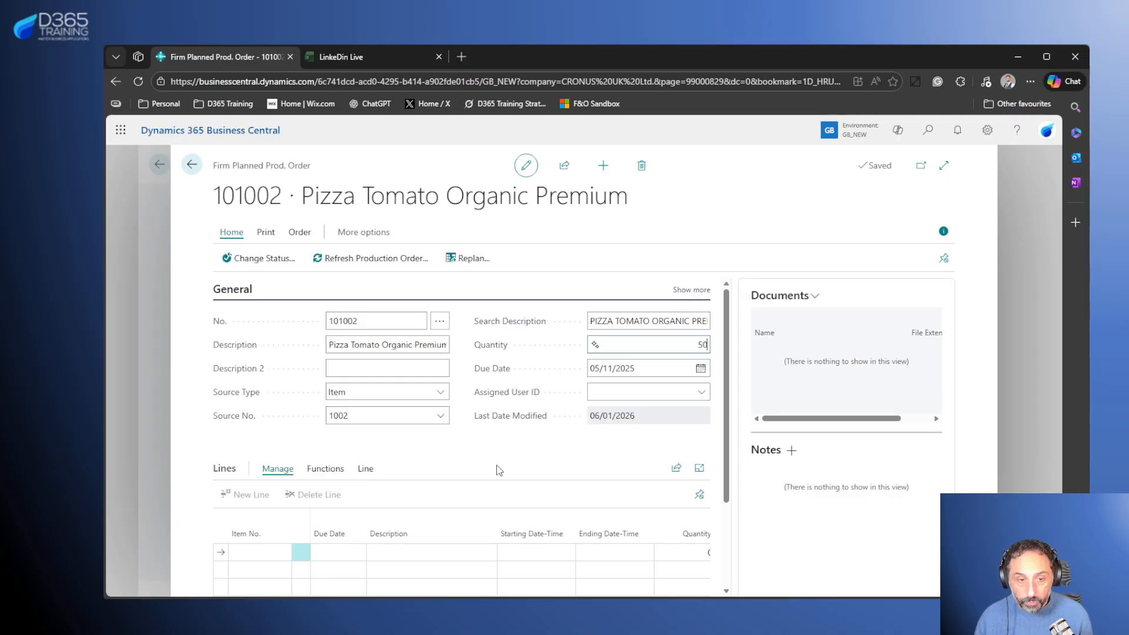
click(567, 445)
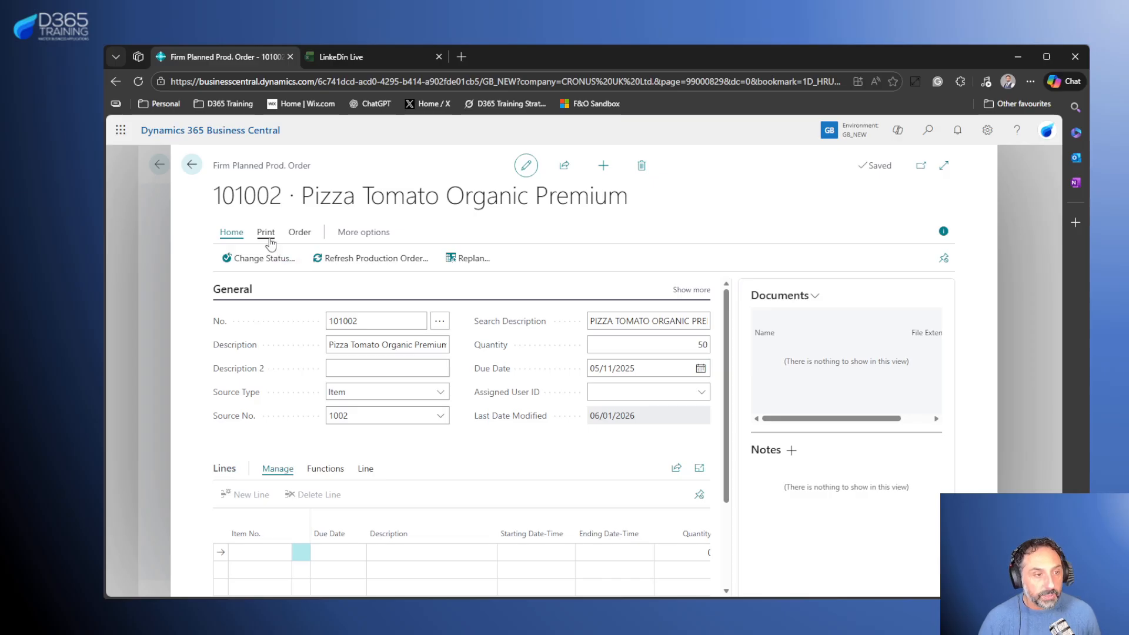
- Refresh the Pizza Tomato Organic Premium order with scheduling direction Back, calculating lines, routings and component need
click(379, 259)
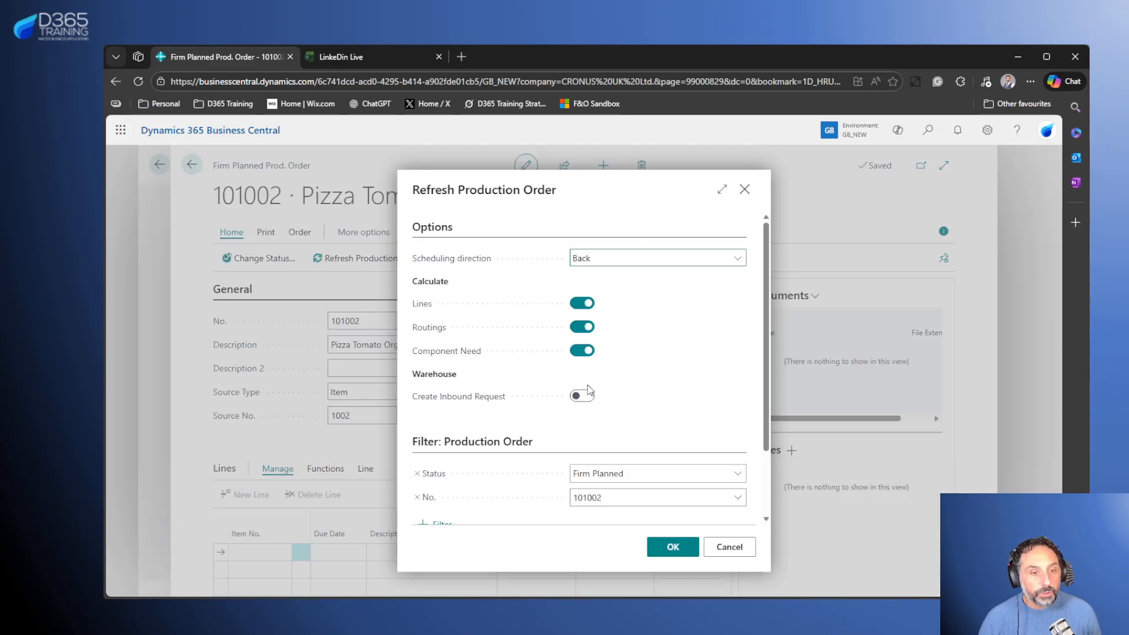
click(671, 548)
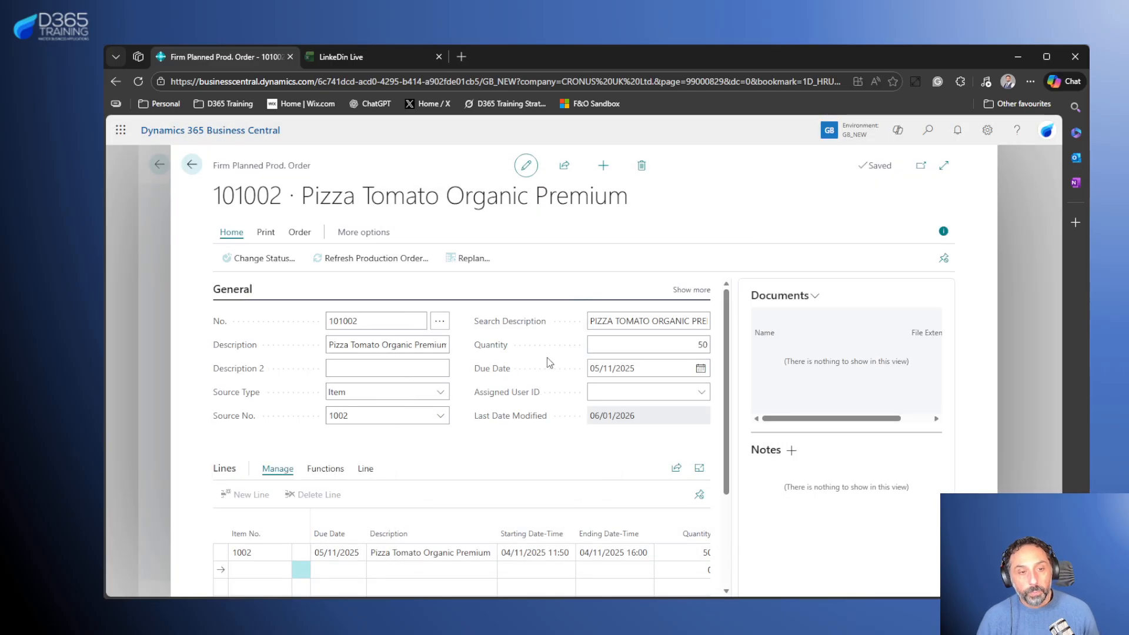
click(297, 554)
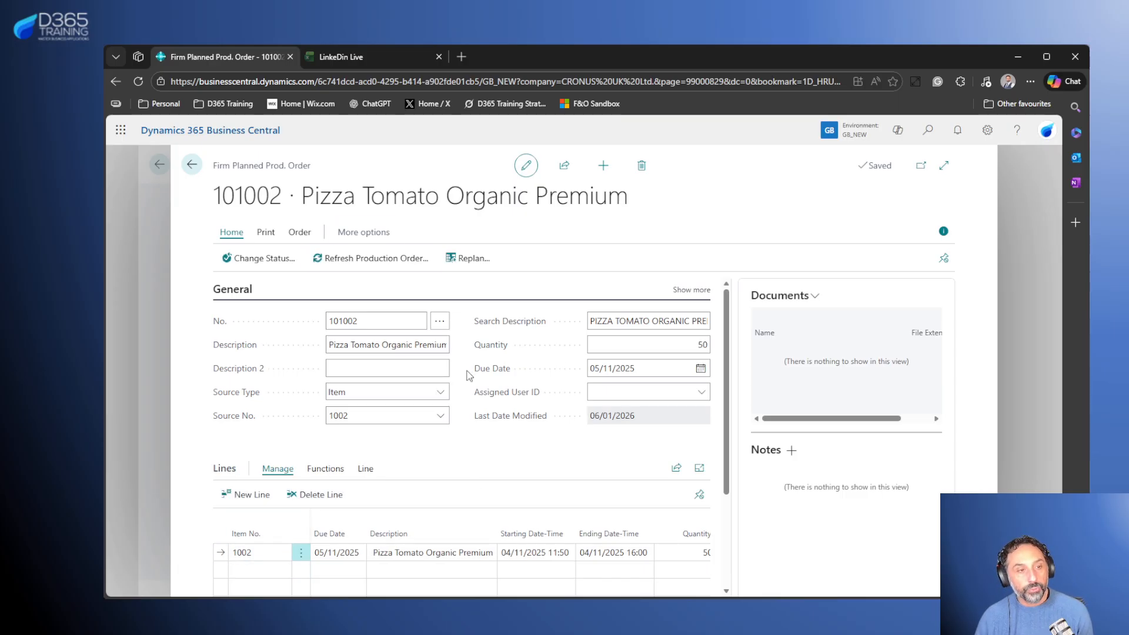
- Open the components of the Pizza Tomato Organic Premium line and examine the entries for items 1001 and 1003
scroll(503, 464, down, 1)
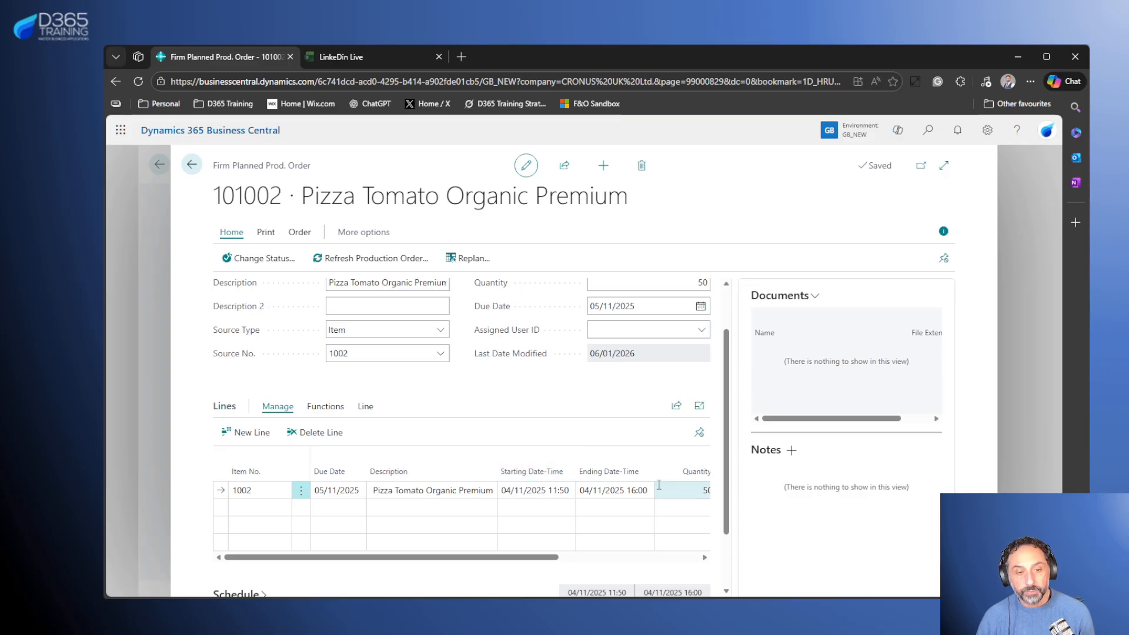
click(367, 408)
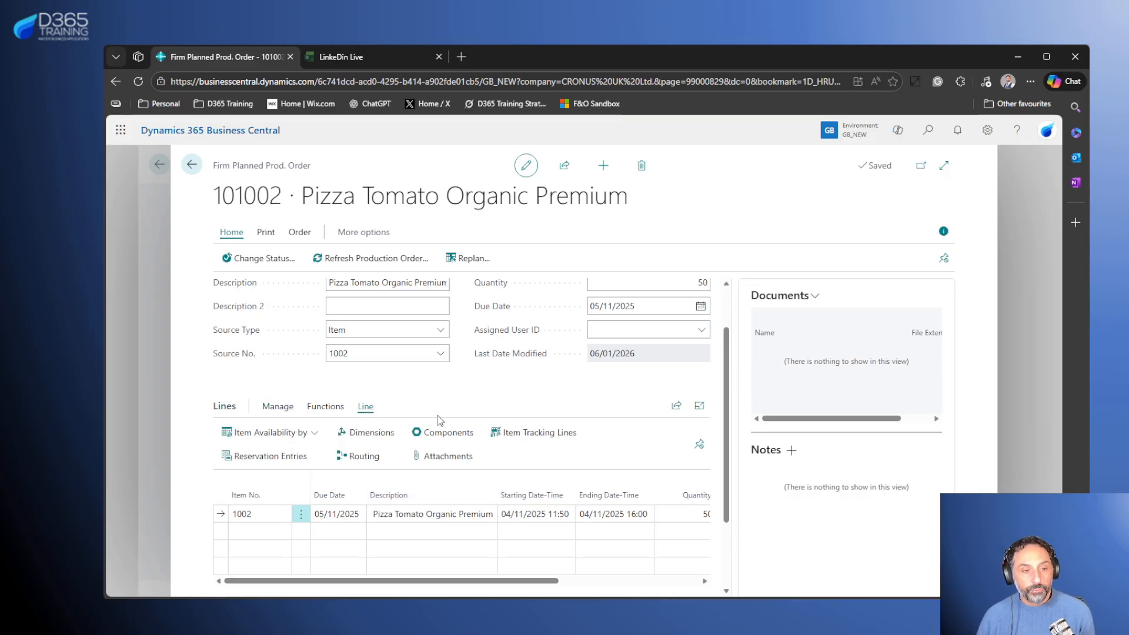
click(449, 435)
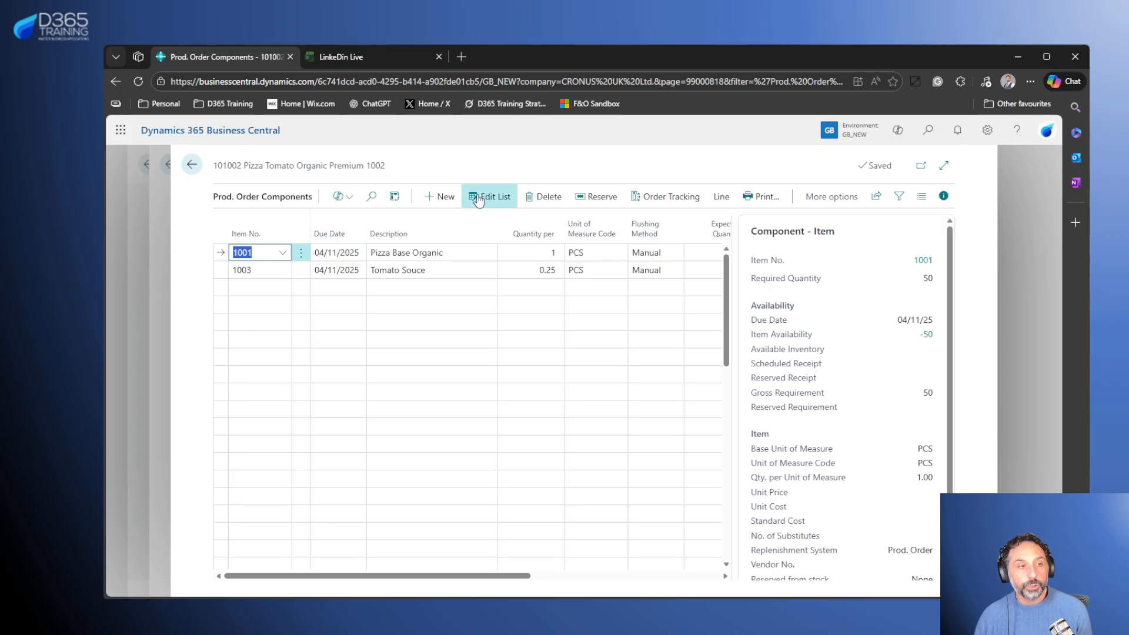
click(477, 160)
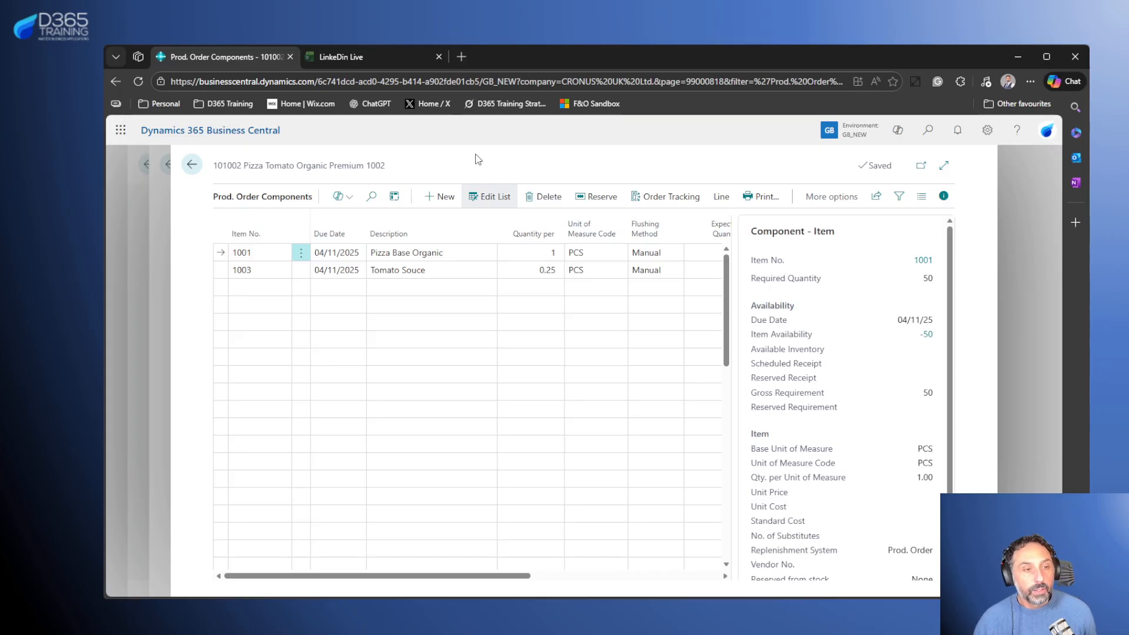
click(223, 272)
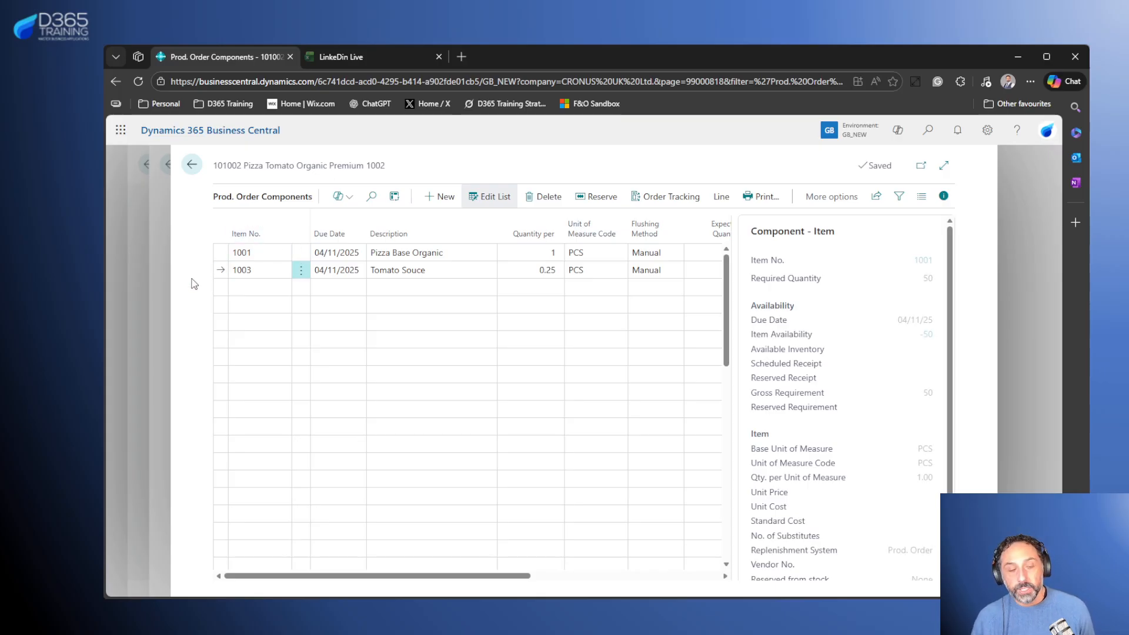
click(217, 256)
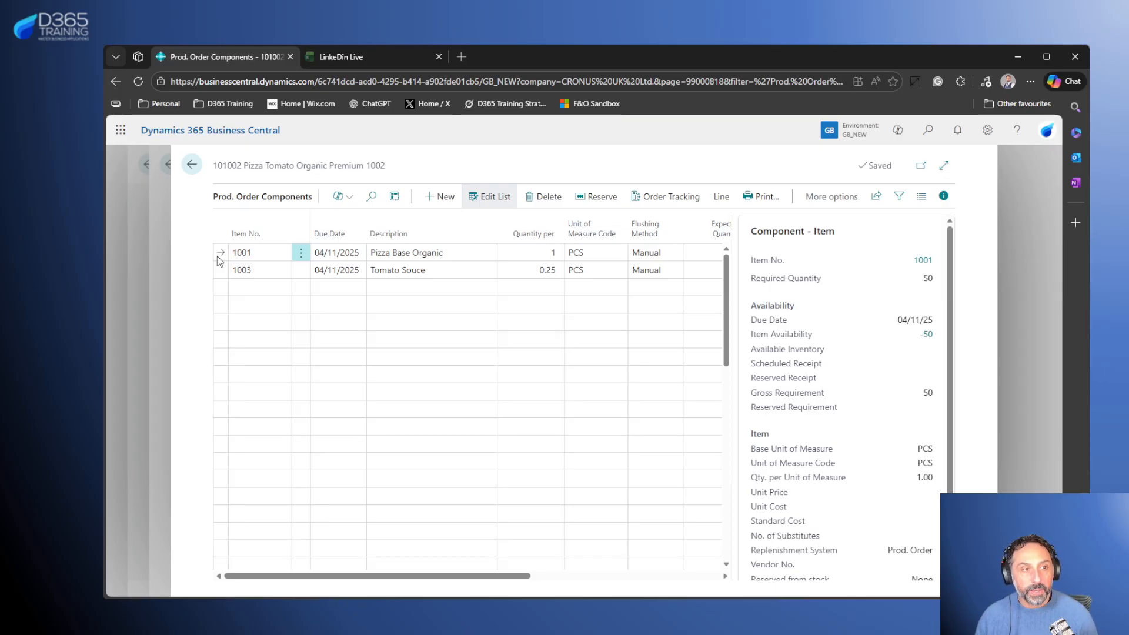
- Switch to the LinkedIn Live workbook in Excel and review the Raw Mat, Finished Goods and Resale rows of the upper item type table
click(356, 57)
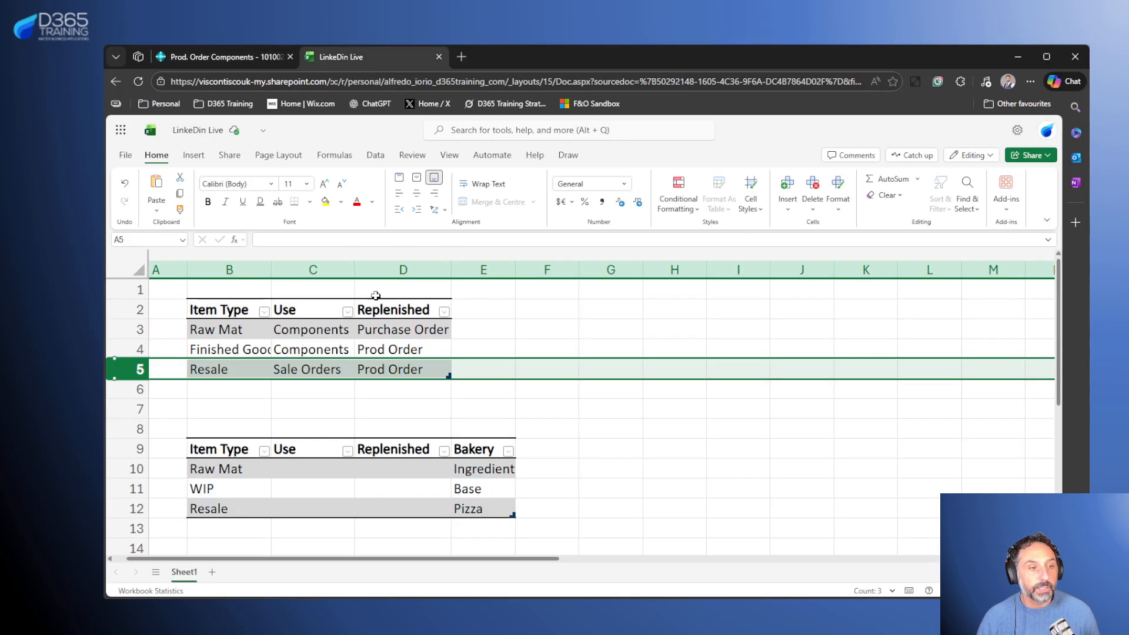
click(129, 348)
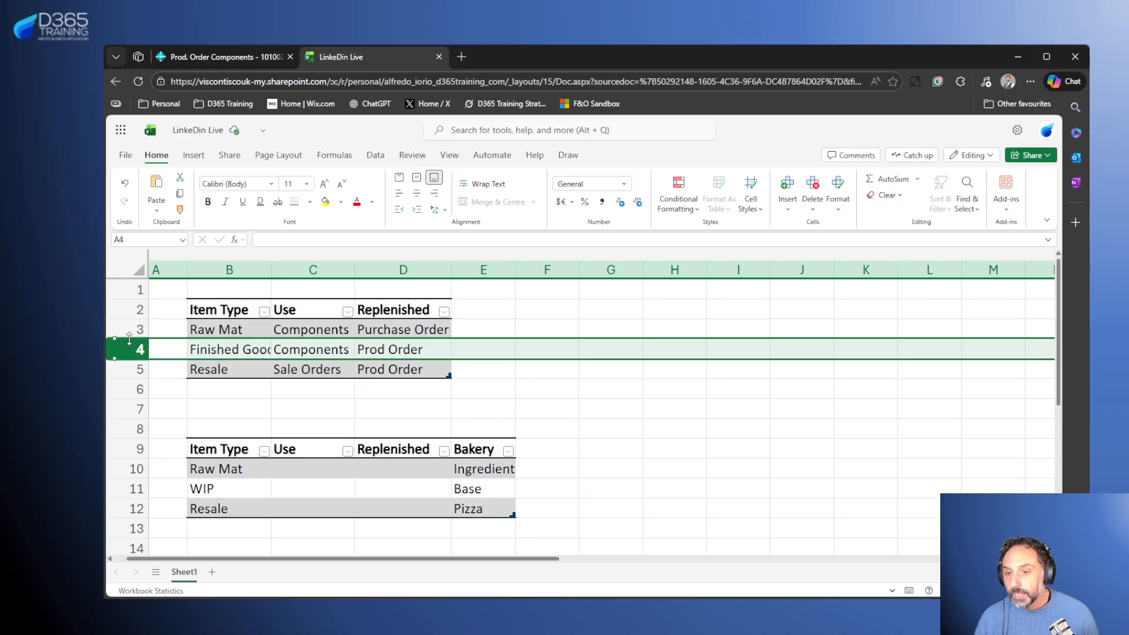
drag(128, 330, 128, 352)
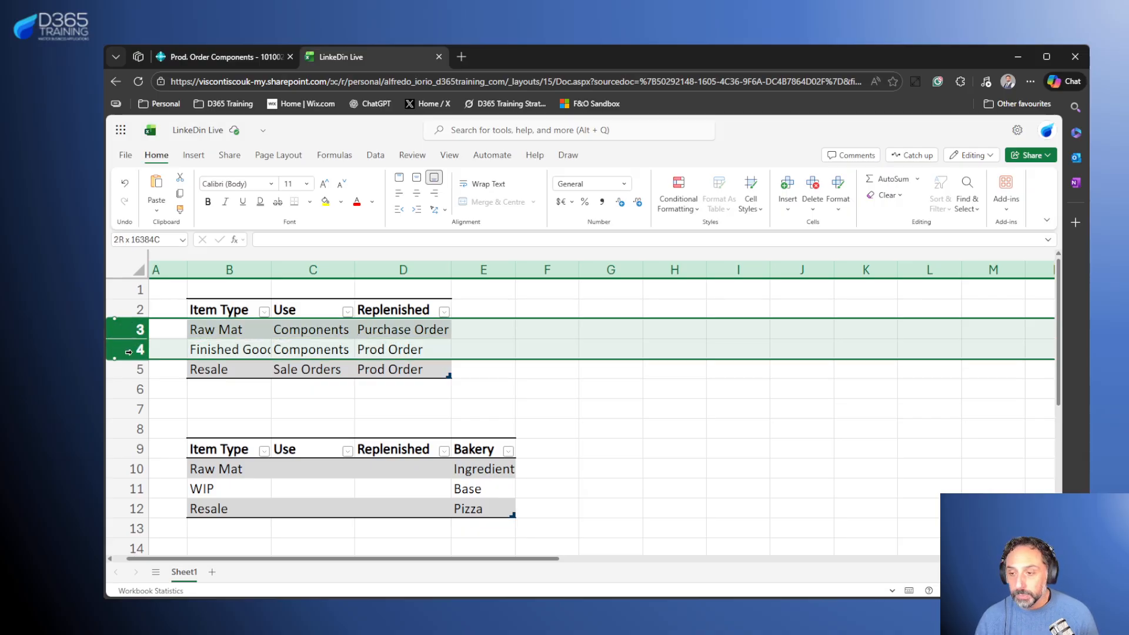
click(131, 369)
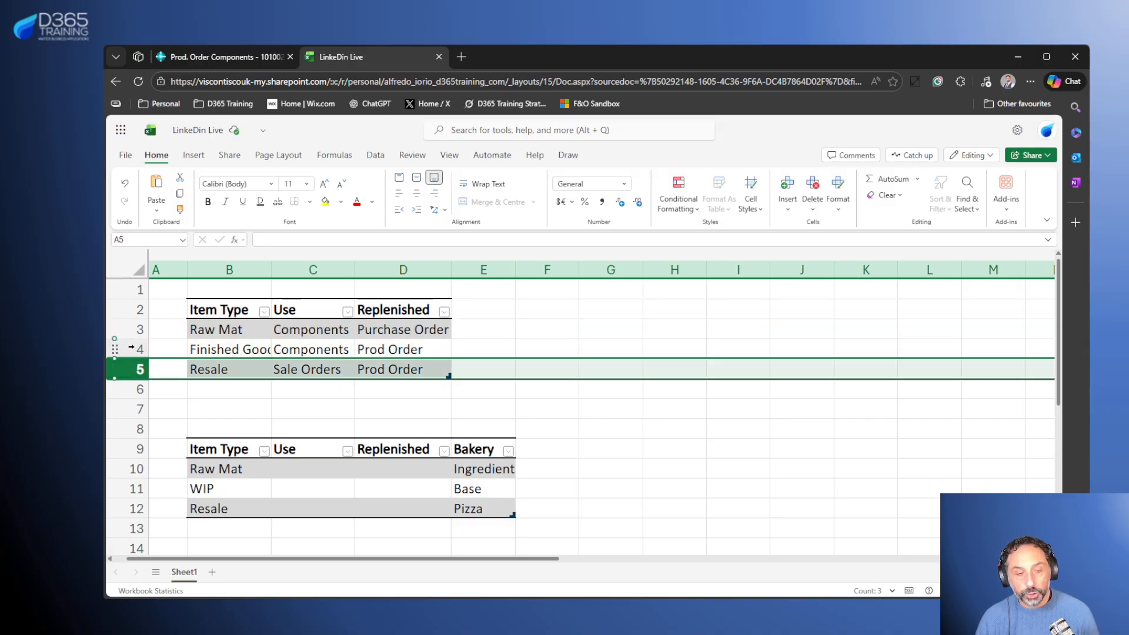
click(136, 350)
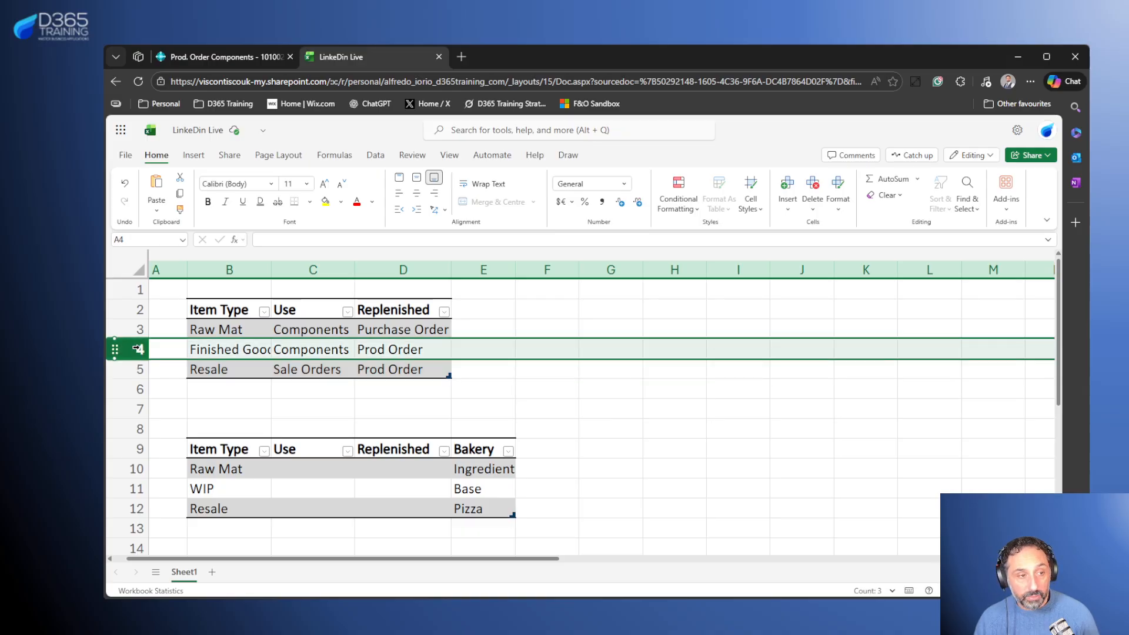
click(138, 329)
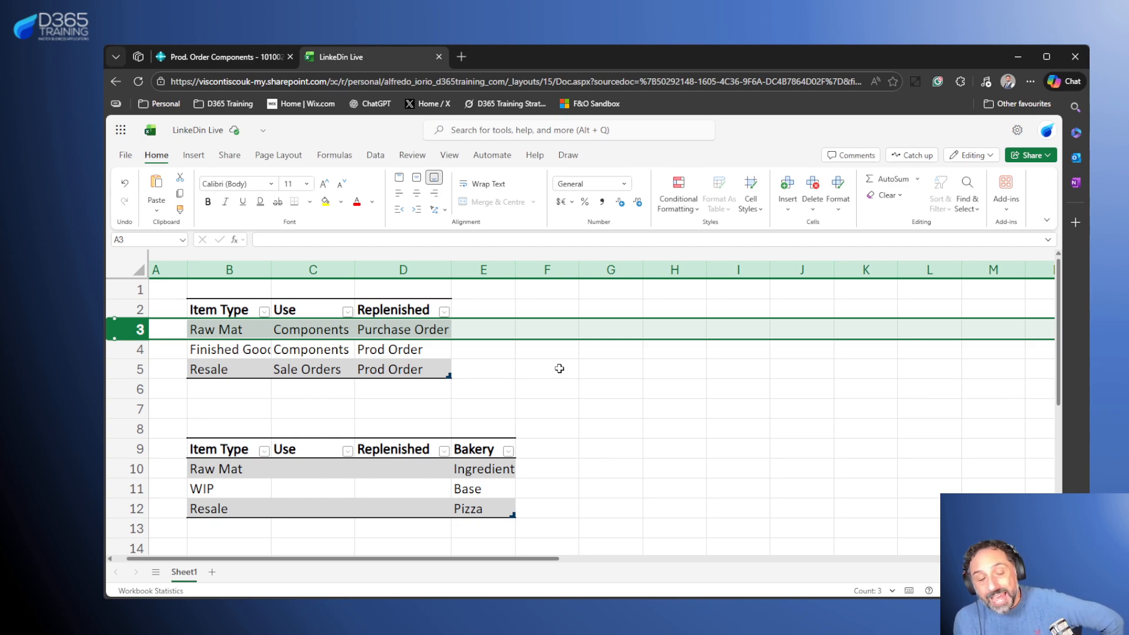
- Return to the Pizza Tomato Organic Premium production order in Business Central and change its status to Released
click(217, 57)
click(192, 164)
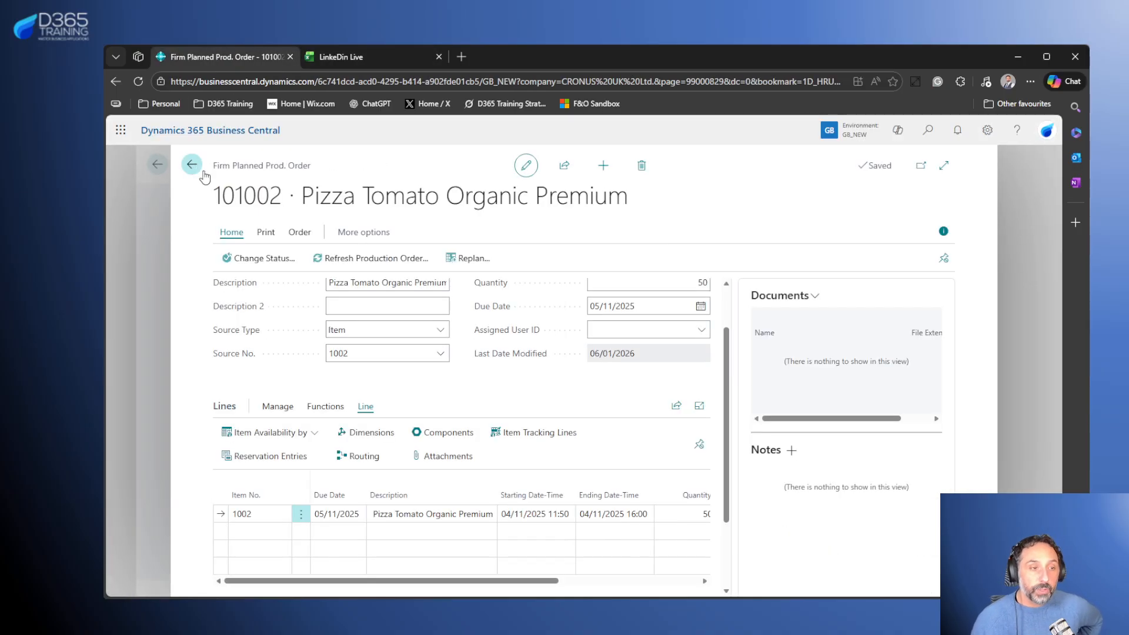
click(284, 260)
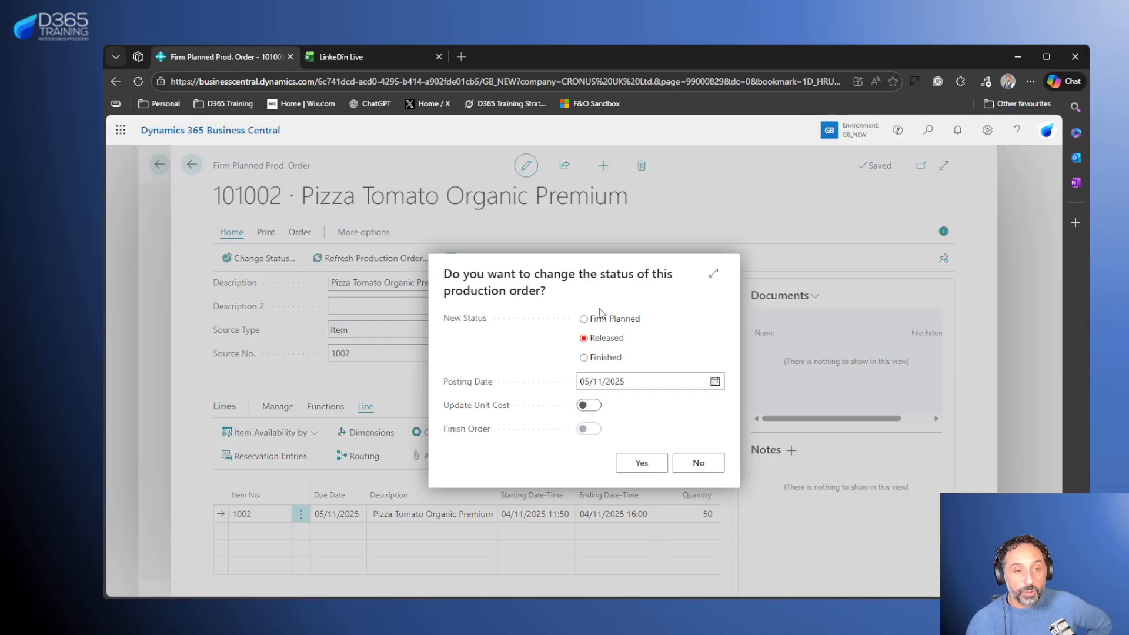
click(640, 462)
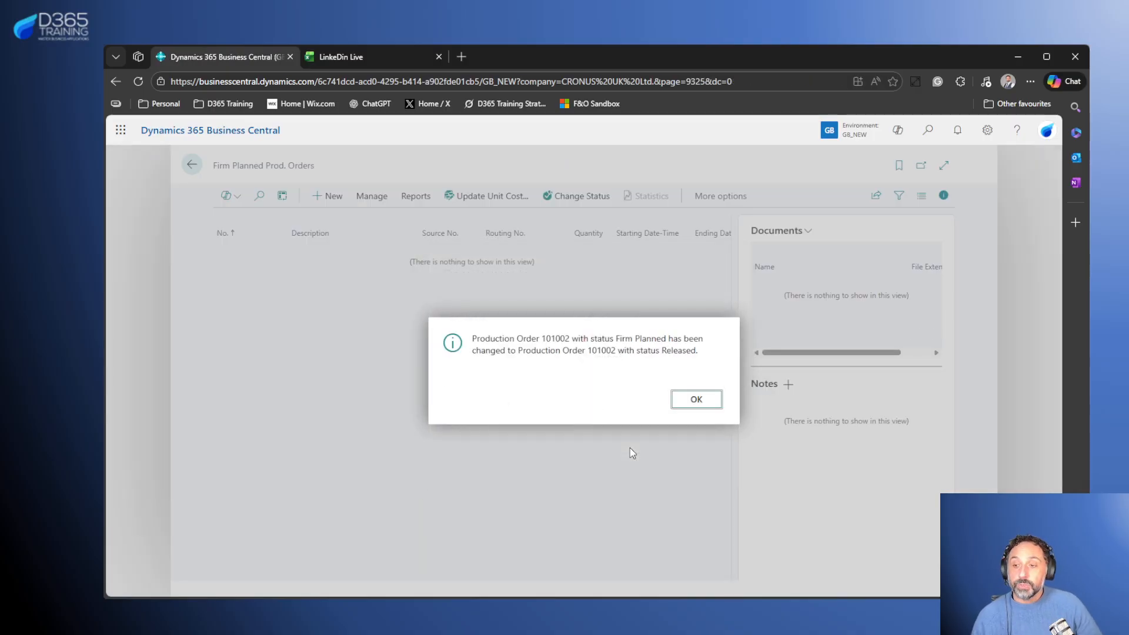
click(708, 399)
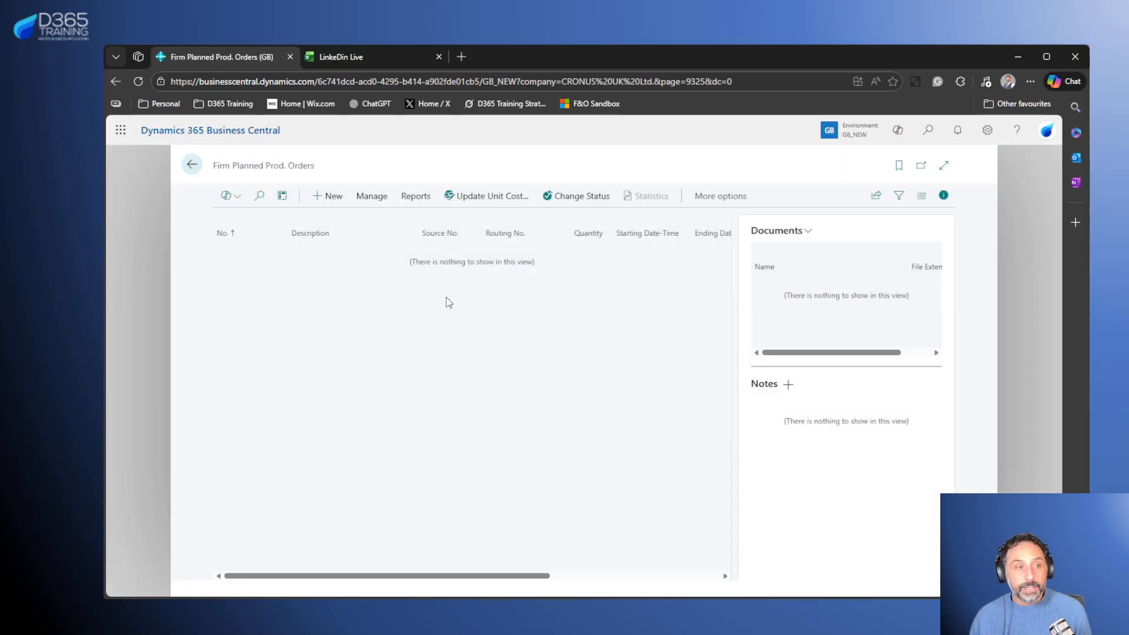
- Leave the firm planned orders, open the Inventory Posting Groups list and review the FINISHED, RAW MAT and RESALE codes
click(192, 165)
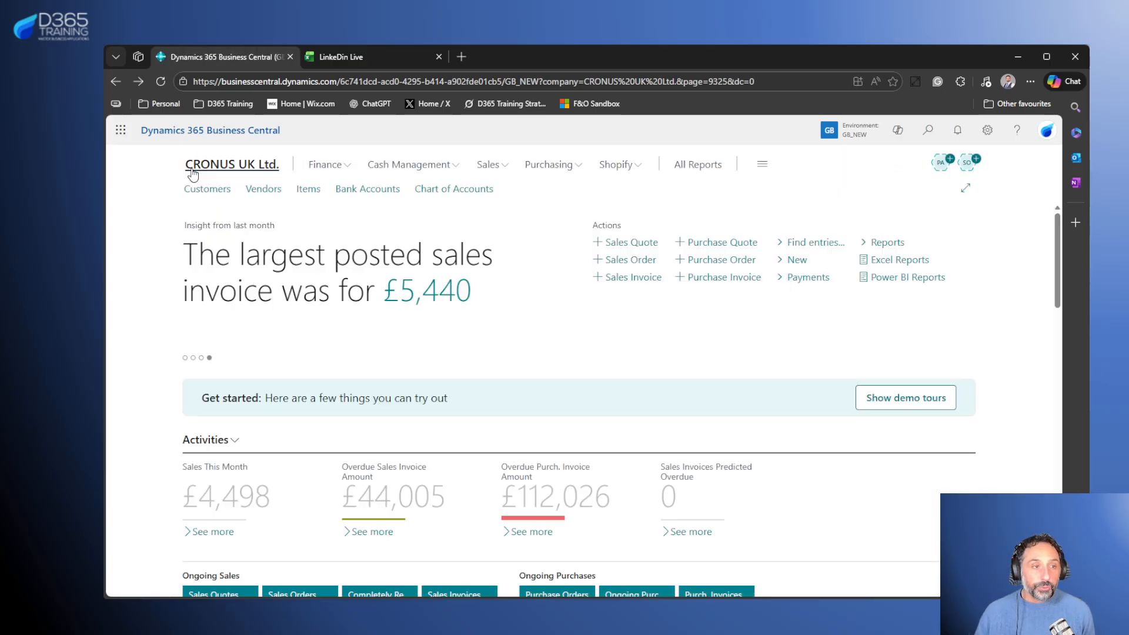
click(928, 130)
text(inv po gro)
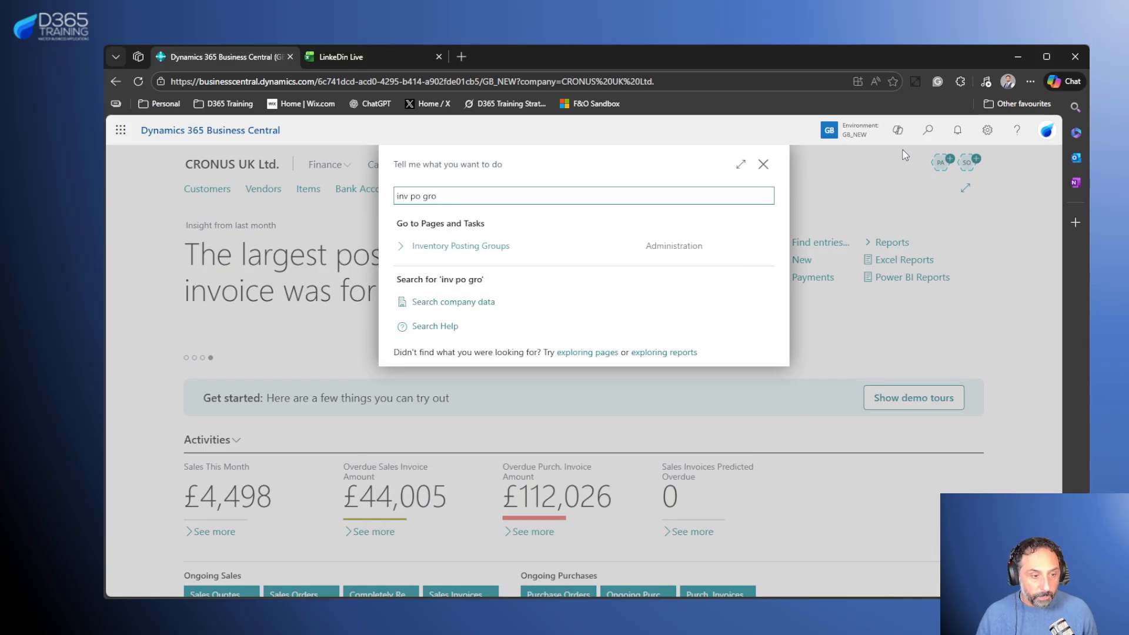
key(Return)
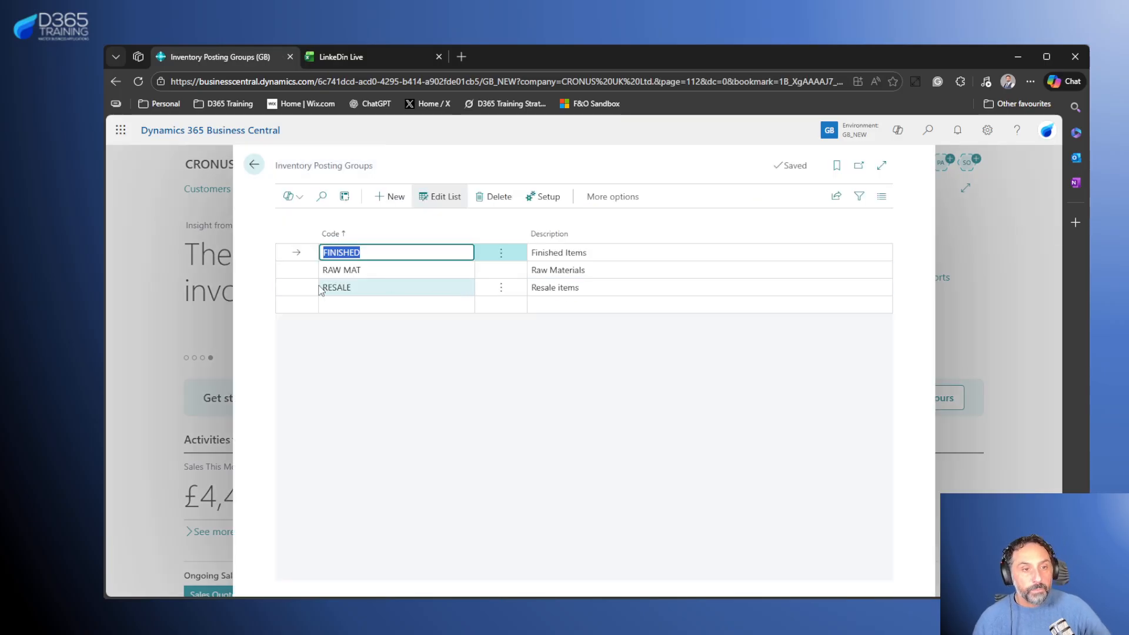
click(297, 272)
click(303, 286)
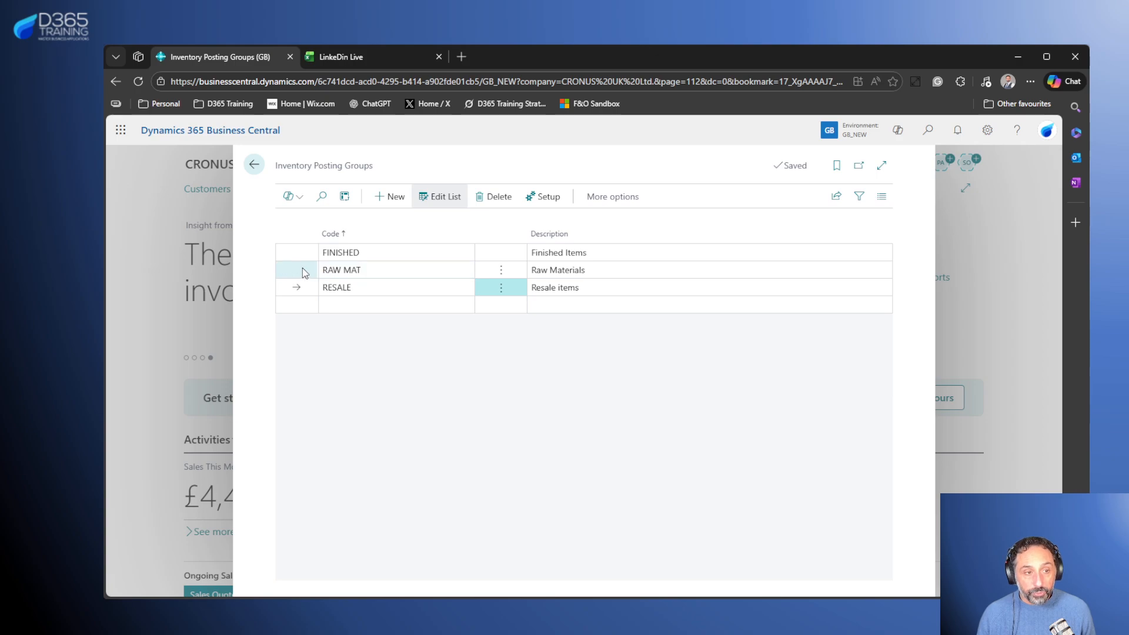
click(367, 272)
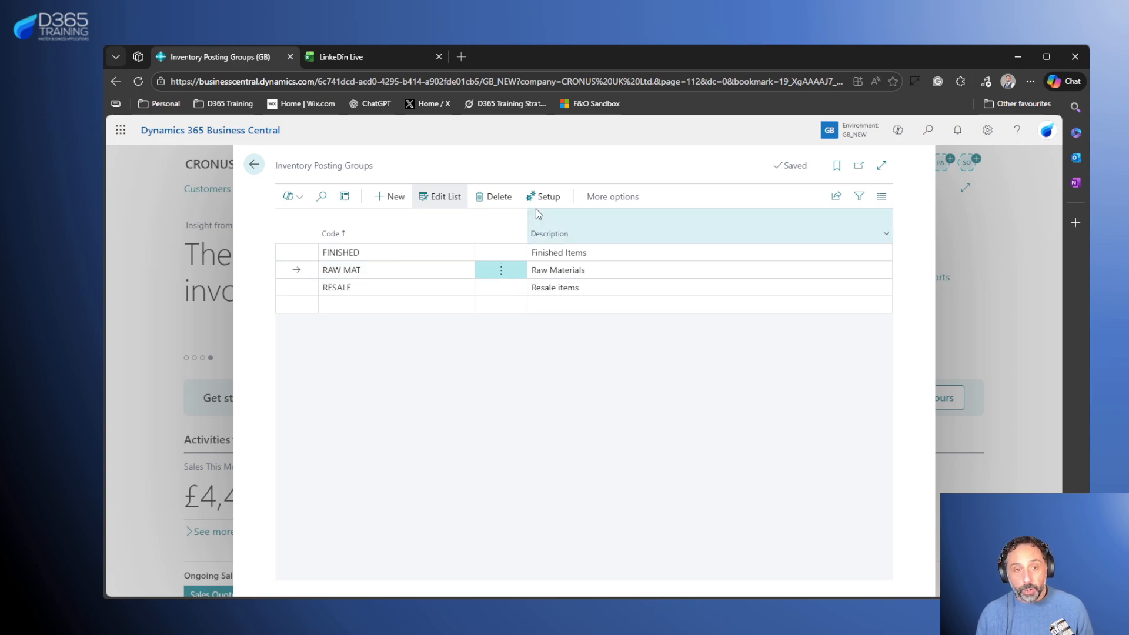
- Examine the inventory and WIP accounts in the posting setup of the RAW MAT group, and return to the home page
click(547, 197)
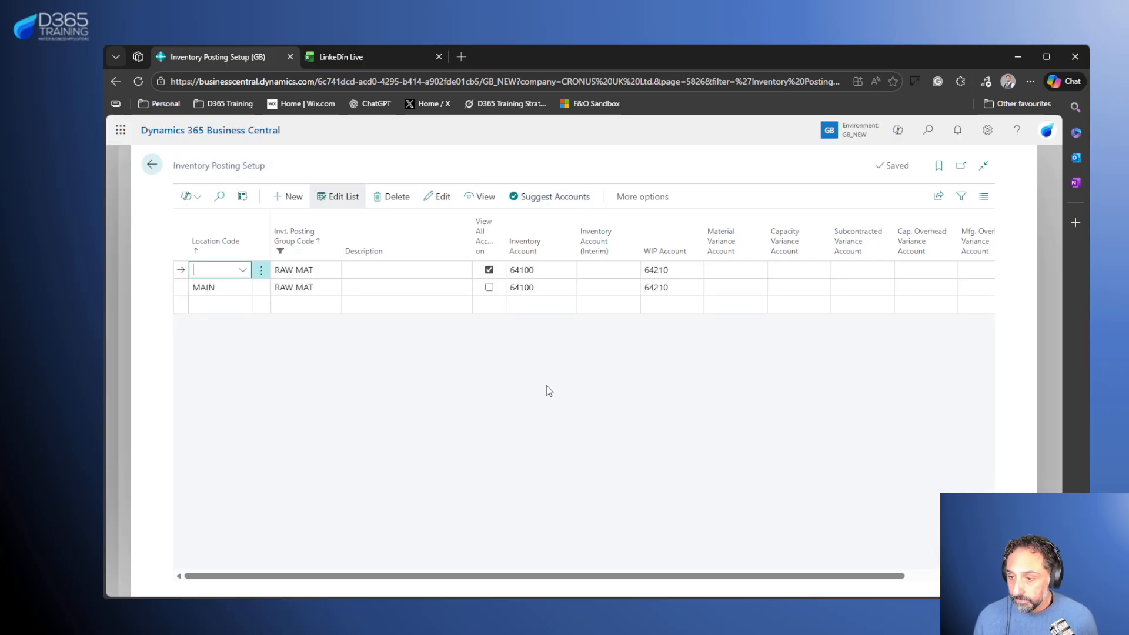
click(550, 271)
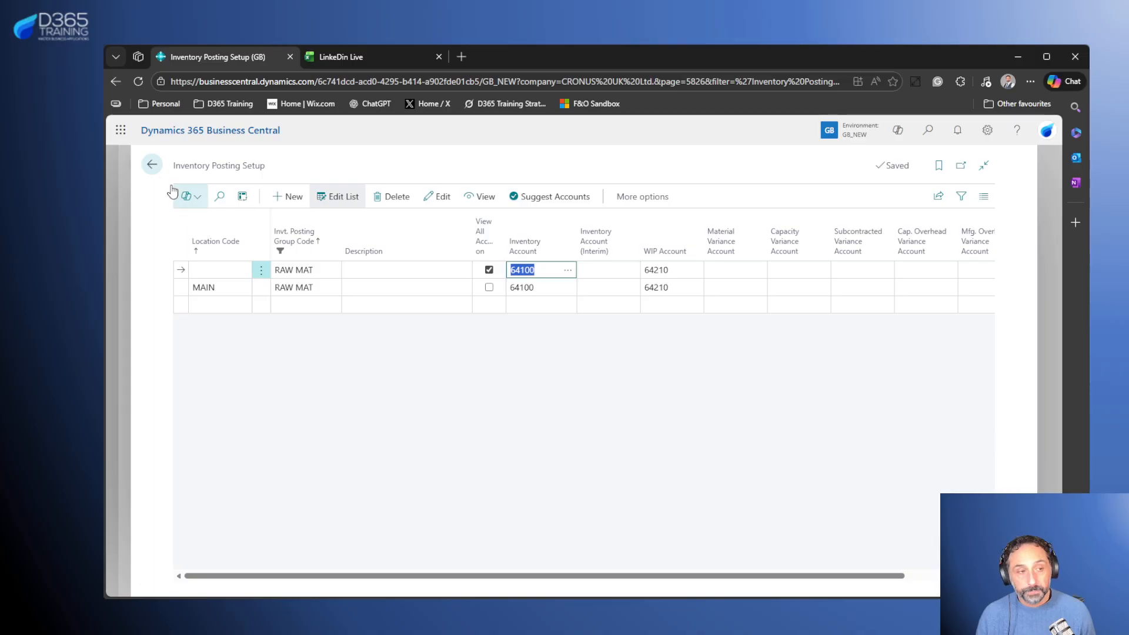
mouse_move(677, 256)
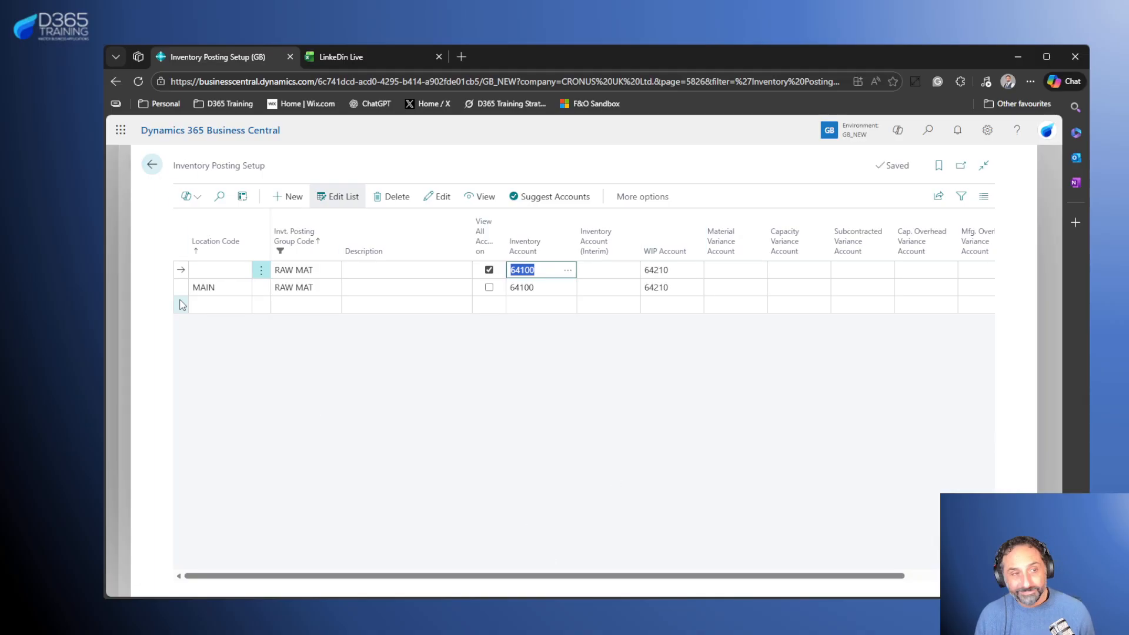
click(151, 164)
click(254, 161)
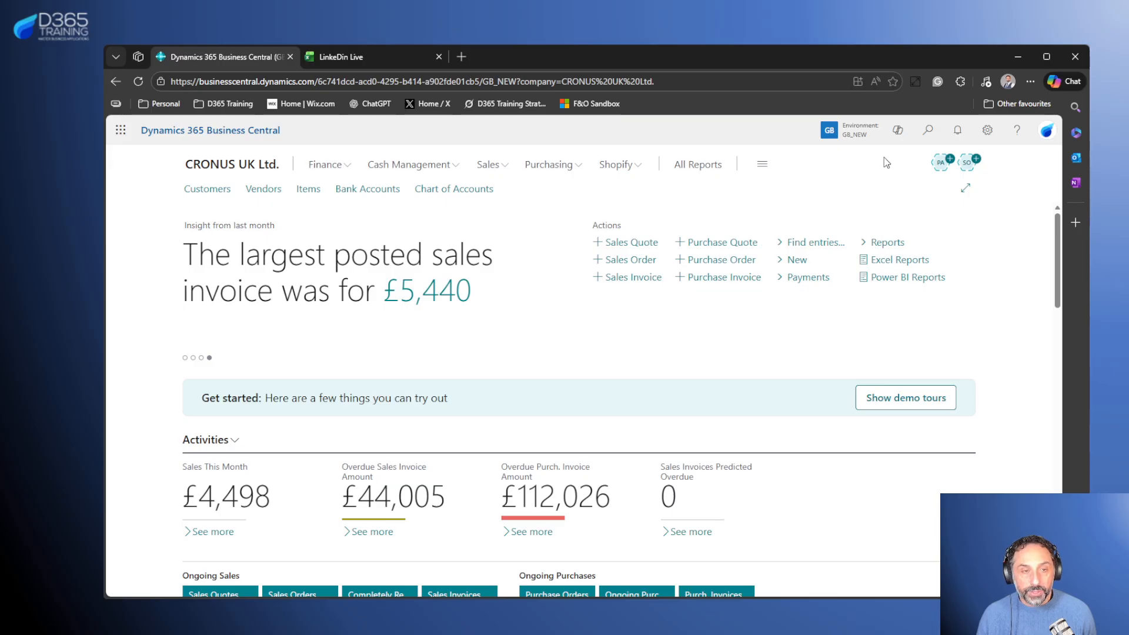
- Switch to the LinkedIn Live workbook in Excel and compare the Finished Goods row with the WIP row of the bakery table
click(343, 57)
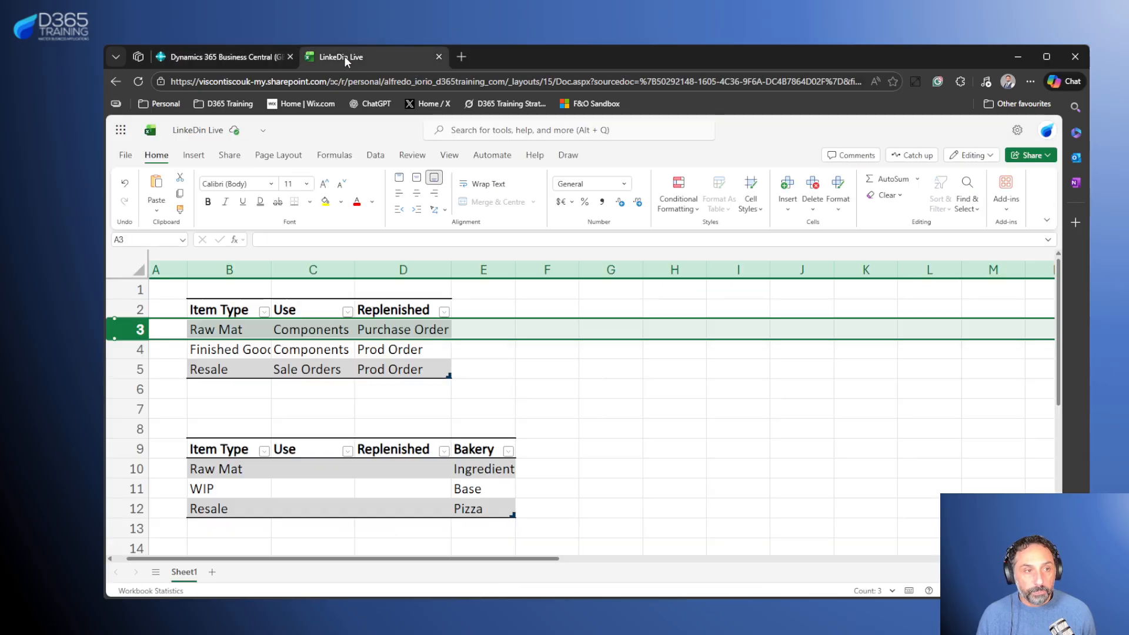
click(120, 351)
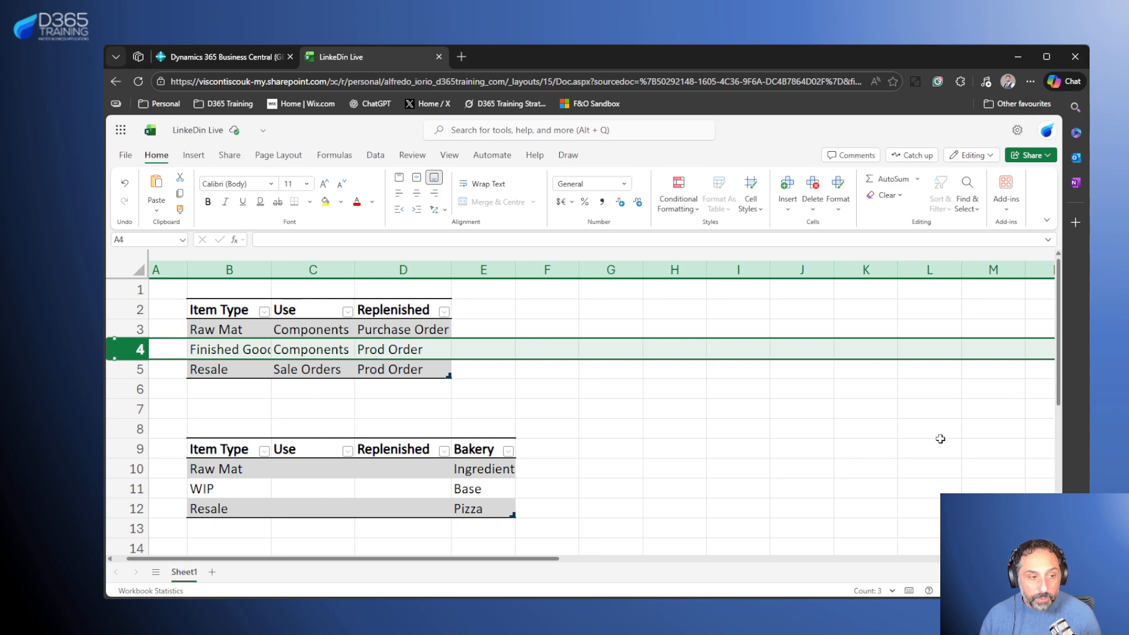
drag(206, 449, 494, 509)
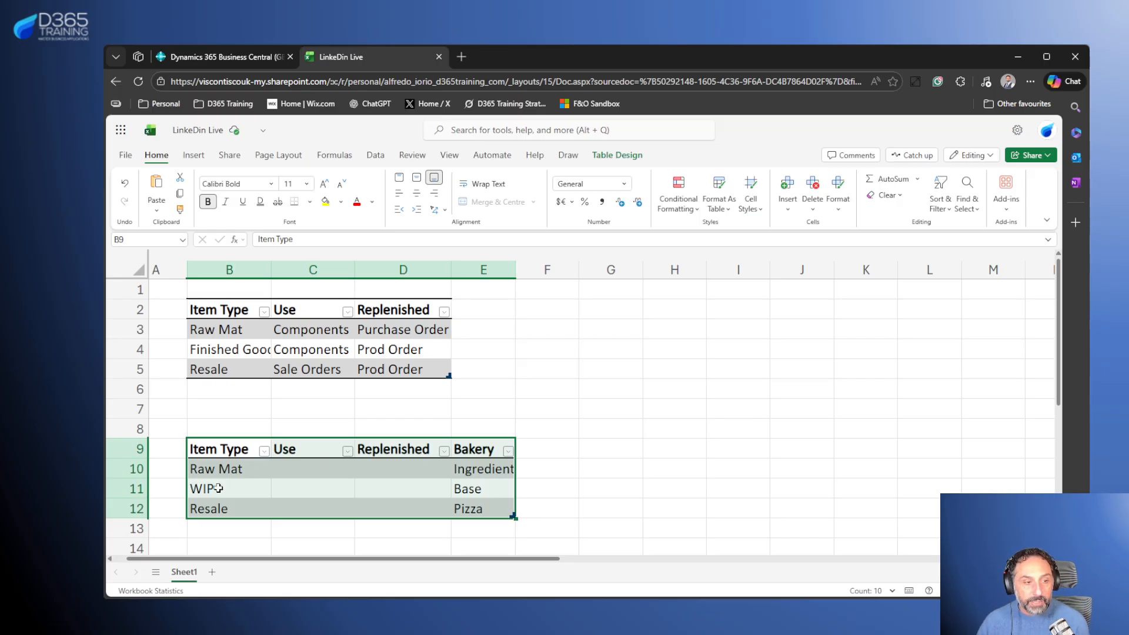
click(134, 489)
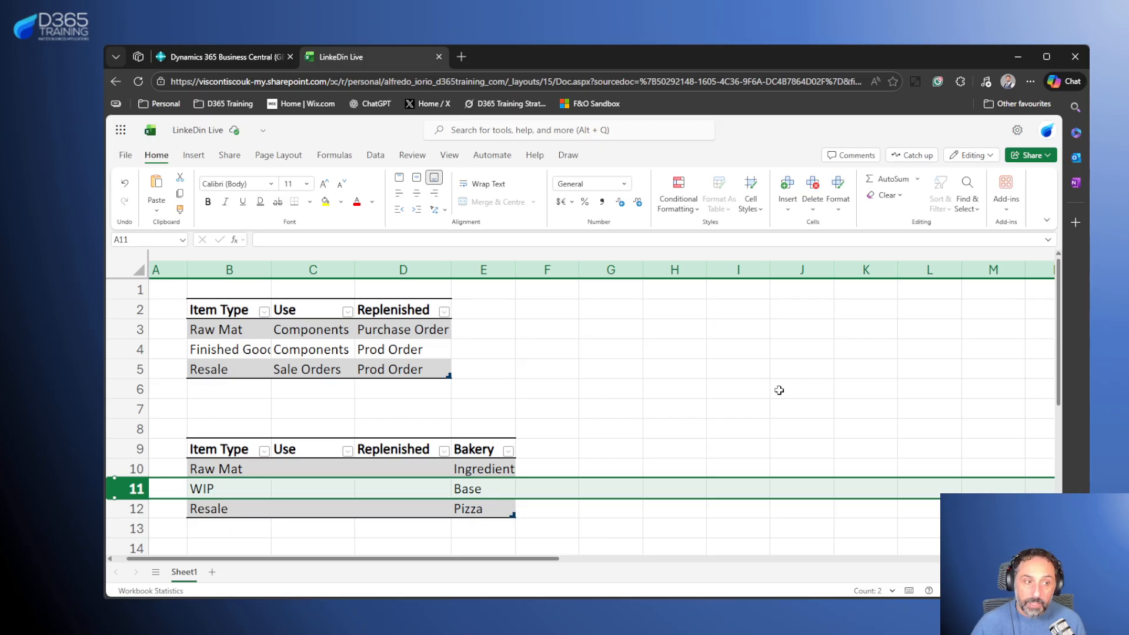
click(124, 349)
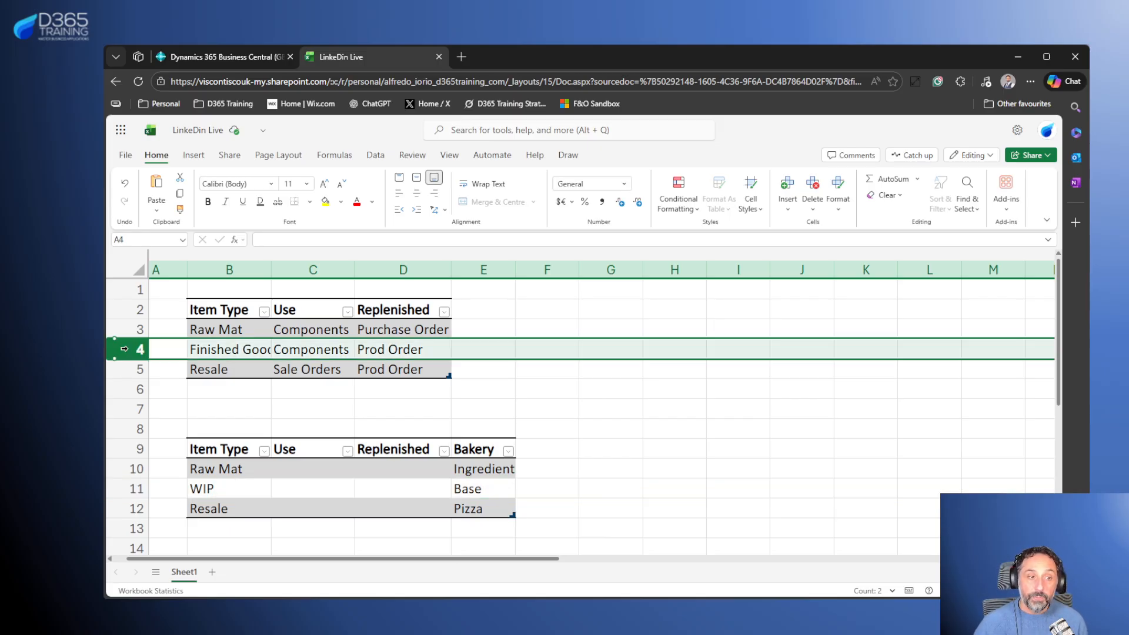
click(245, 352)
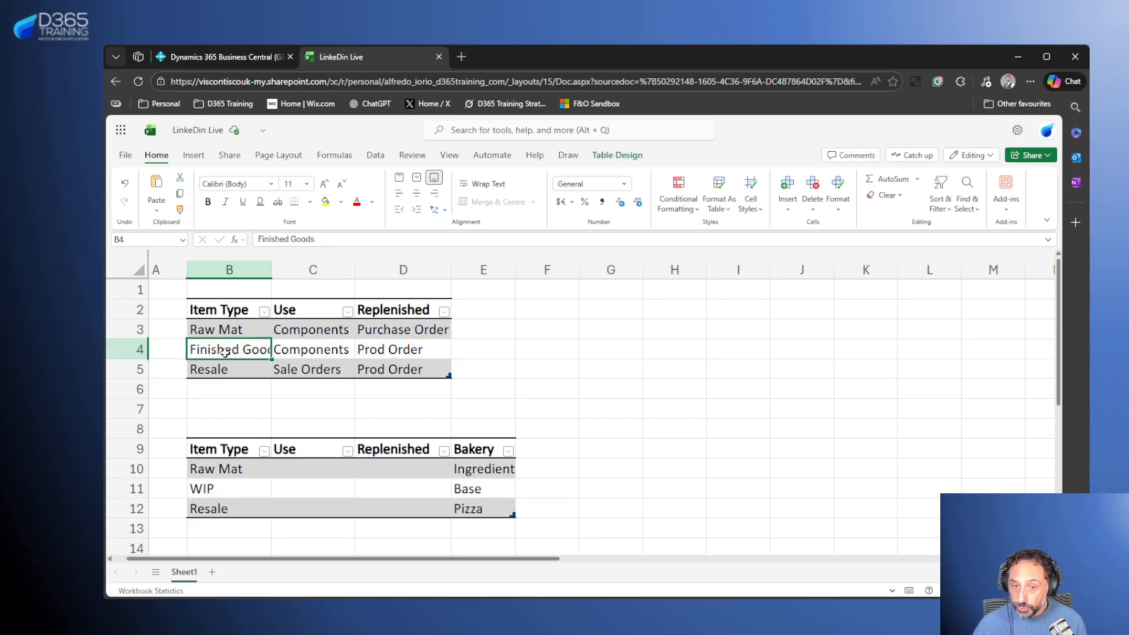
click(124, 349)
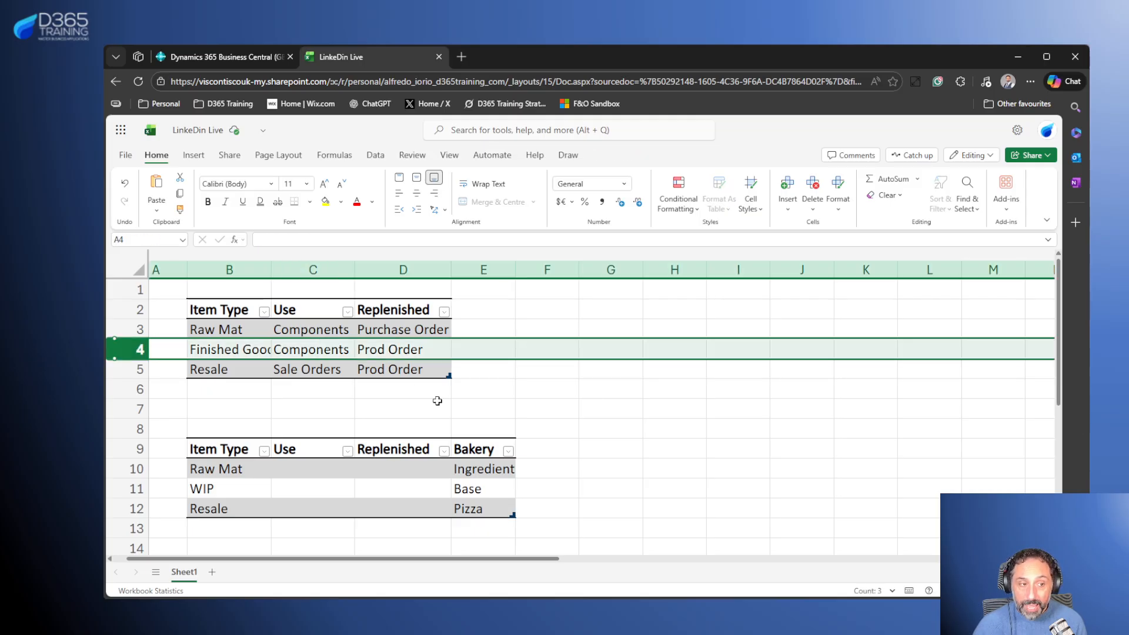
click(231, 489)
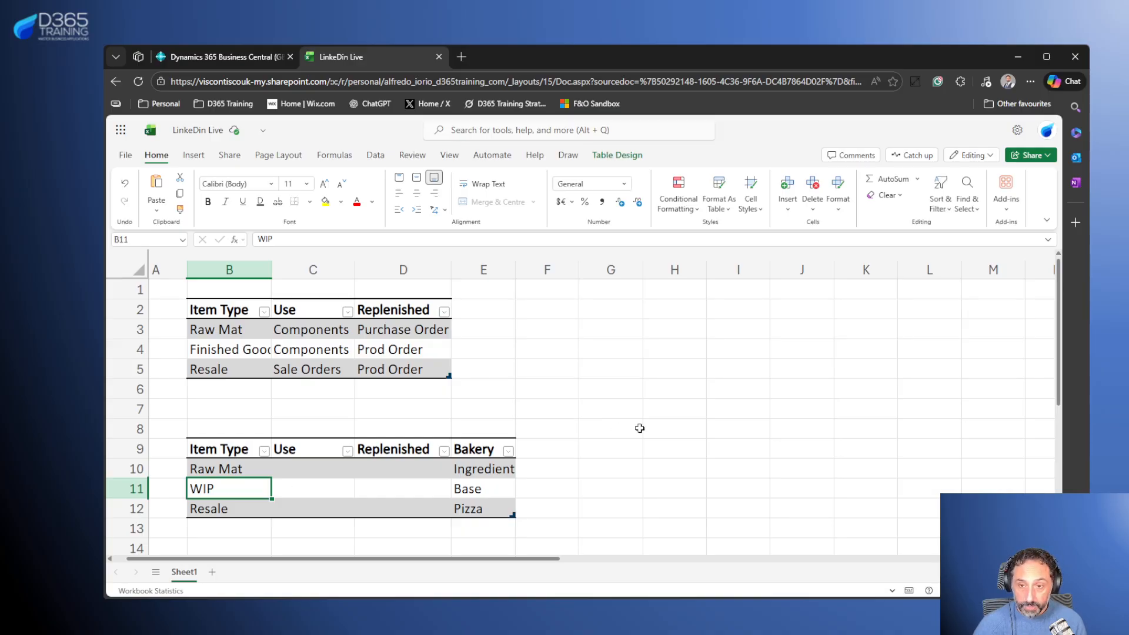
- Return to Business Central, open the full Inventory Posting Setup and examine the WIP account of the FINISHED line for location MAIN
click(245, 57)
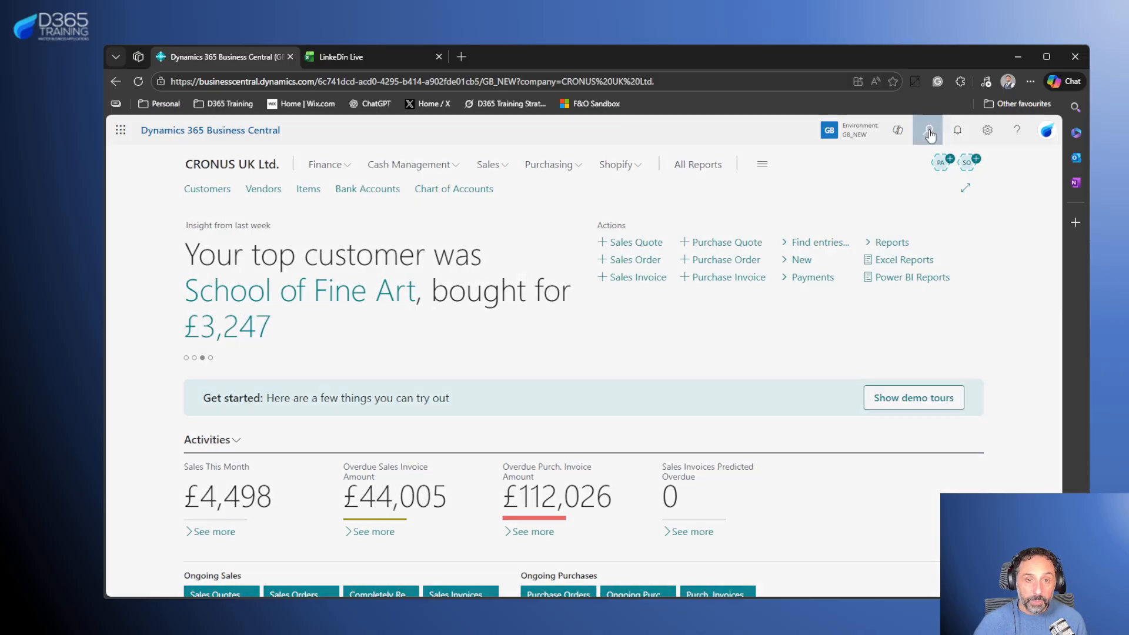
click(929, 132)
text(i)
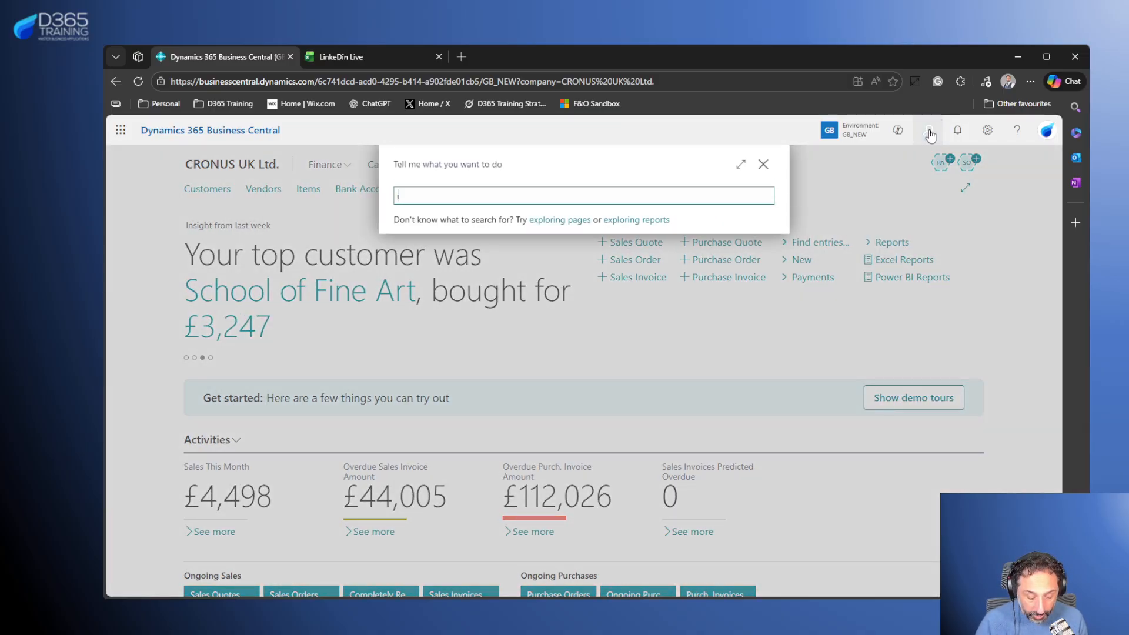
text(nf po se)
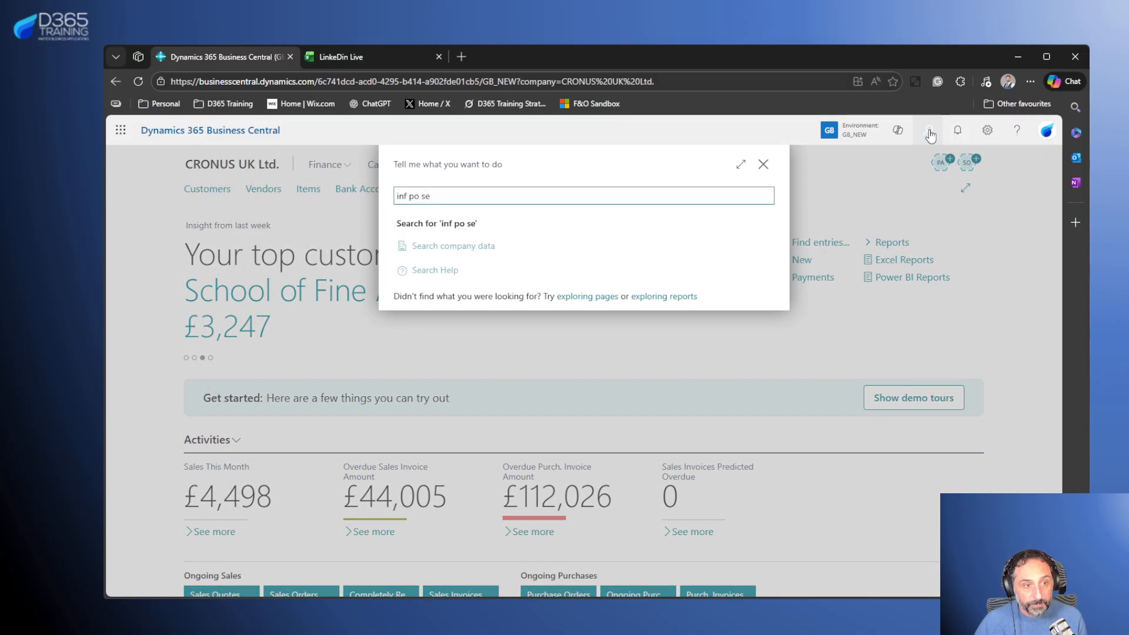
key(BackSpace)
key(BackSpace)
key(ctrl+Left)
key(ctrl+Left)
key(ctrl+Right)
key(BackSpace)
key(BackSpace)
text(v)
key(Down)
key(Down)
key(Down)
key(Down)
key(Return)
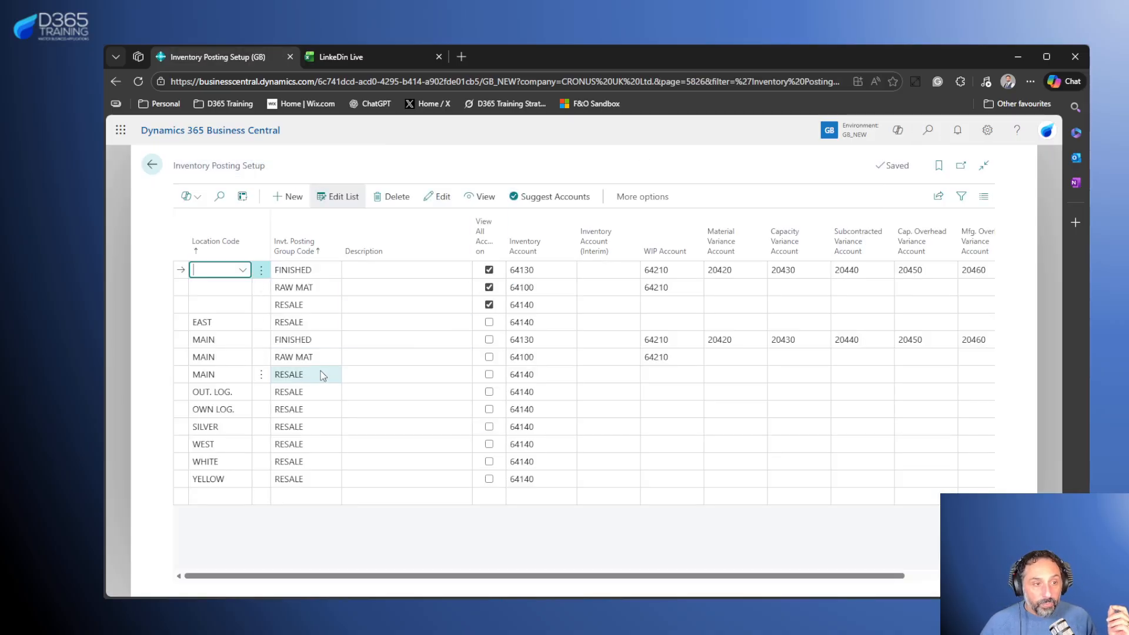
click(182, 344)
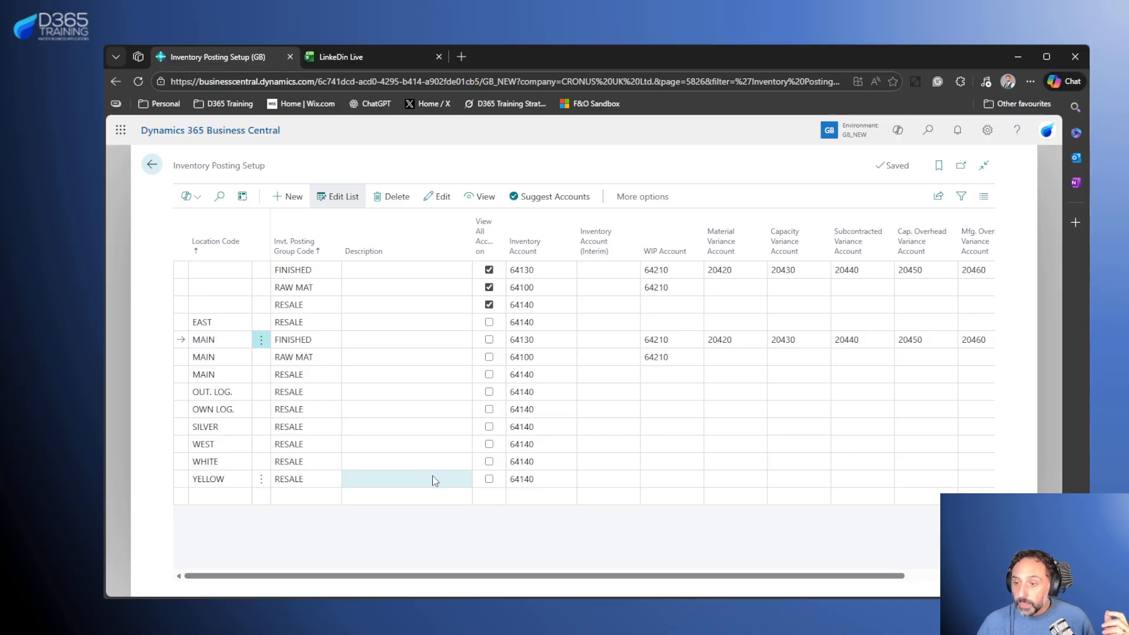
mouse_move(685, 256)
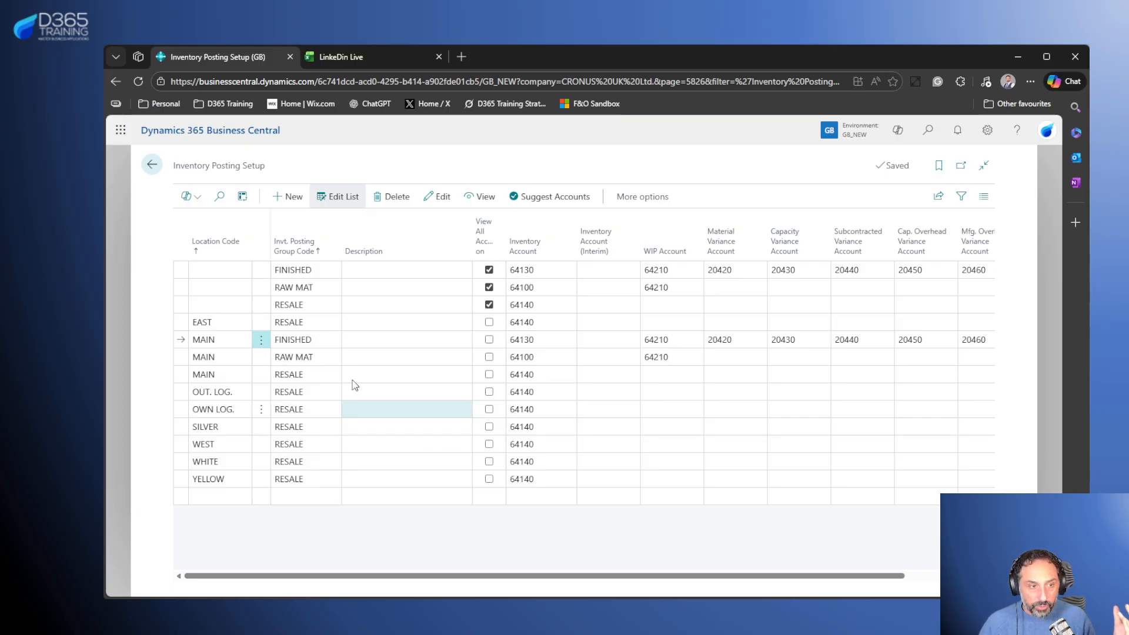
- Add a posting setup line without a location for a new inventory posting group WIP described as "Wip Items"
click(290, 499)
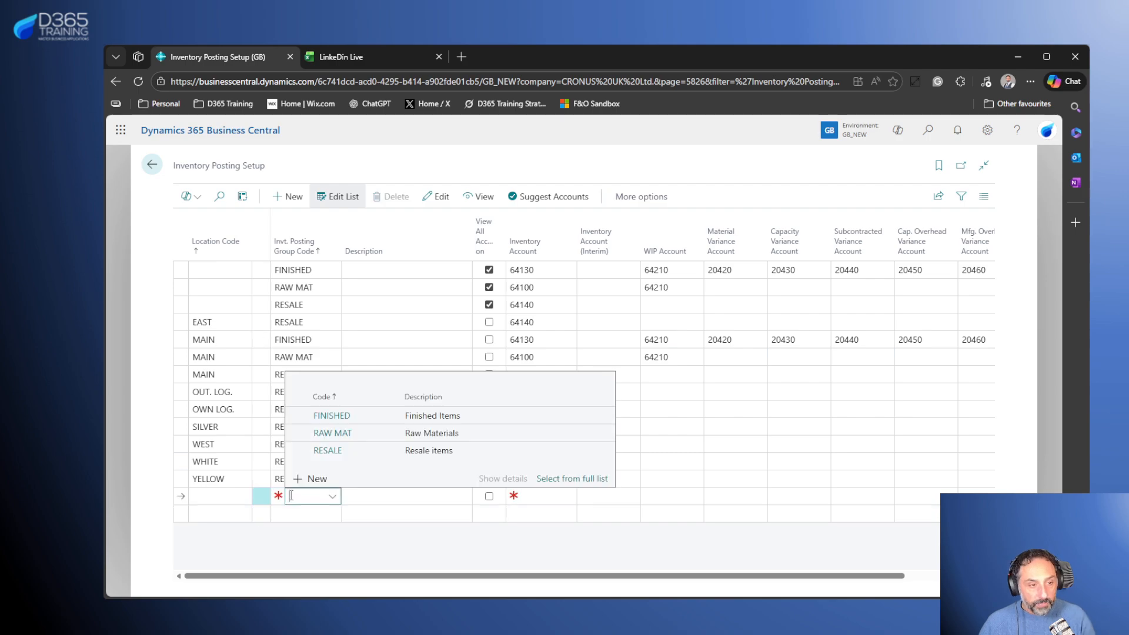
key(Tab)
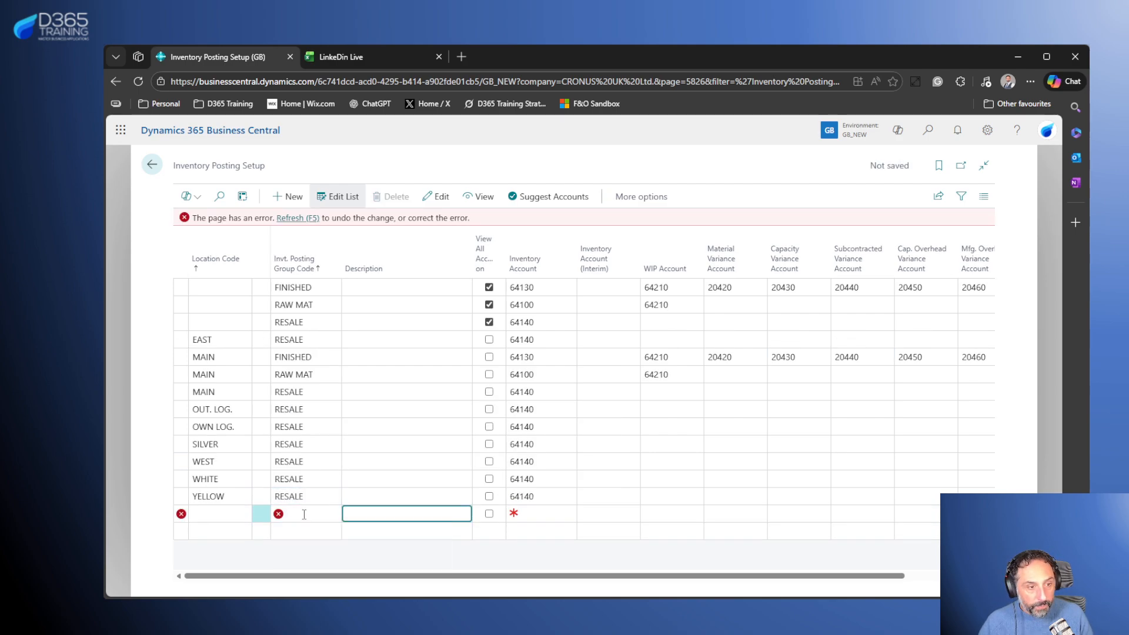
click(285, 513)
click(300, 498)
text(WIP)
key(Tab)
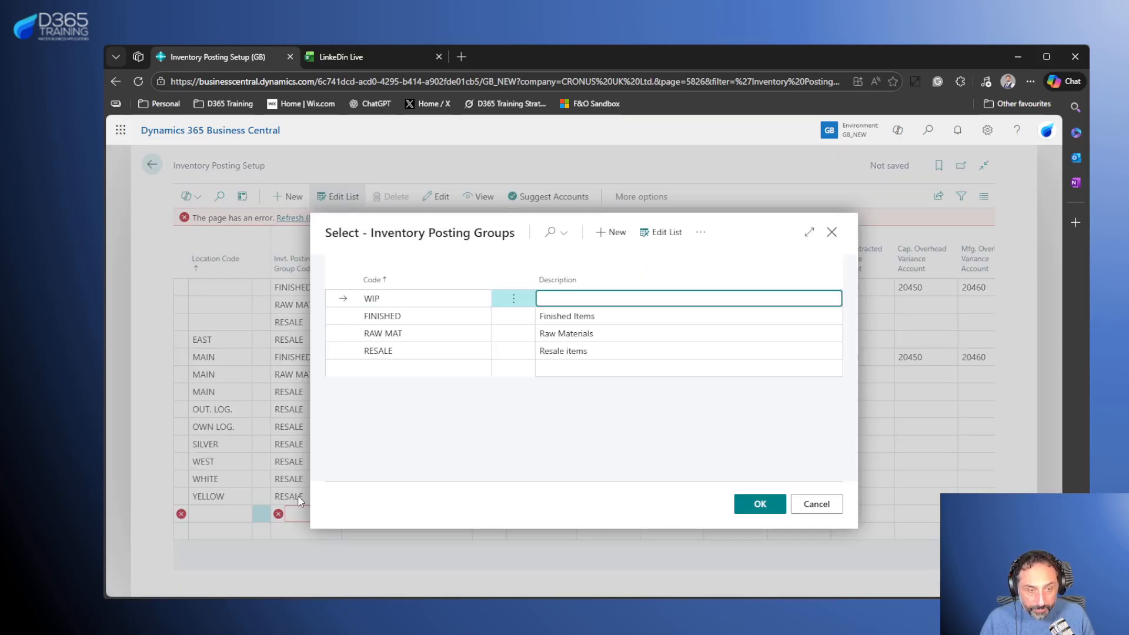
text(Wip)
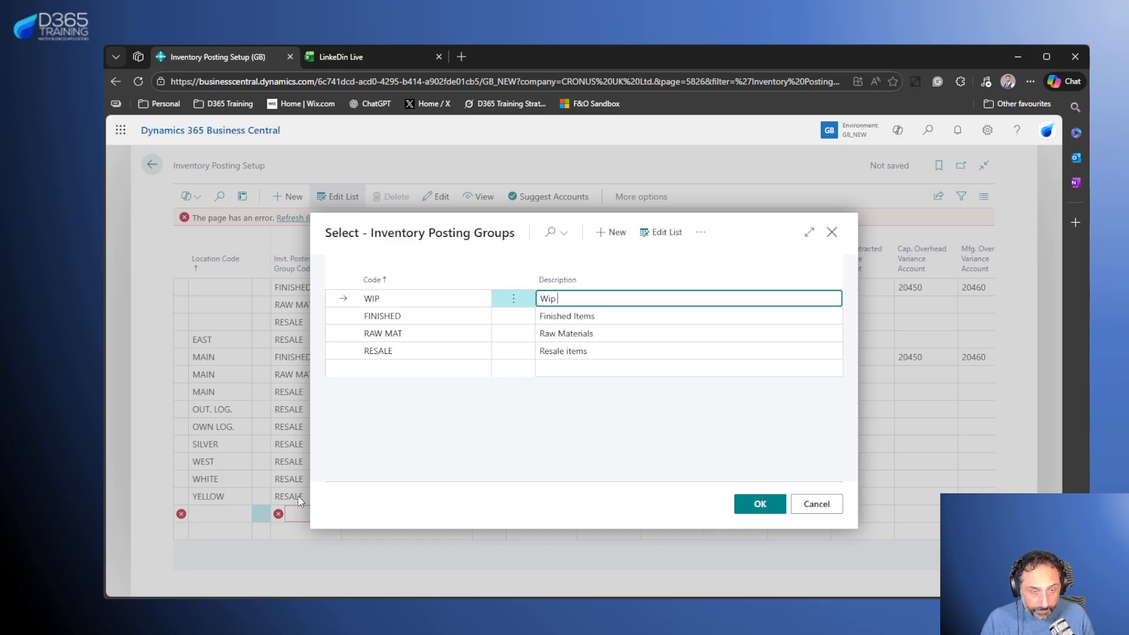
text( Items)
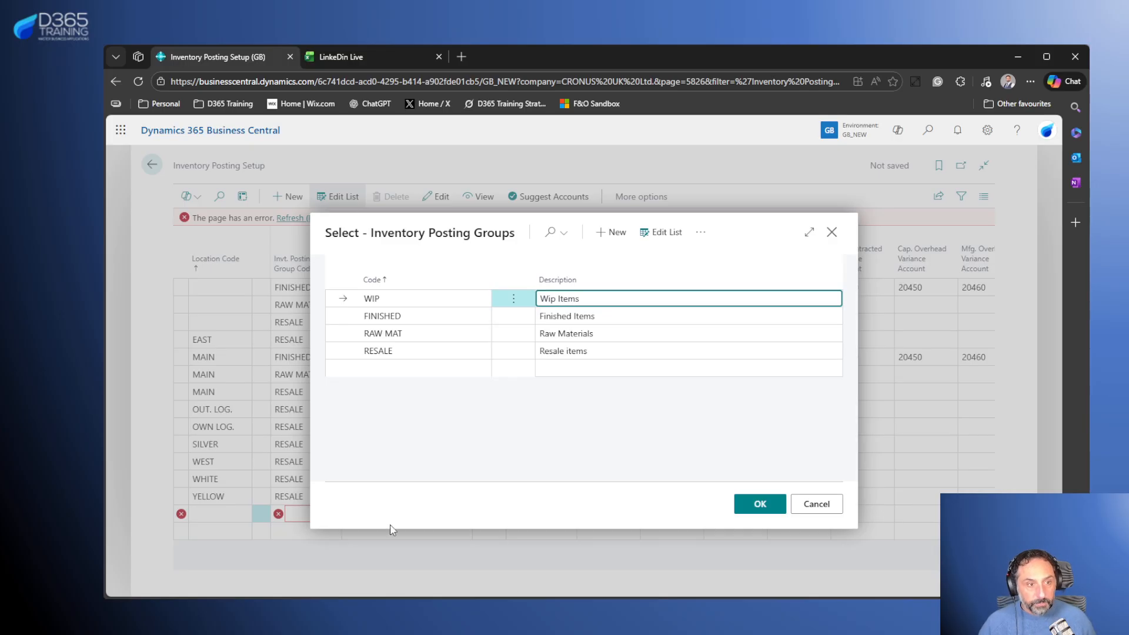
click(758, 504)
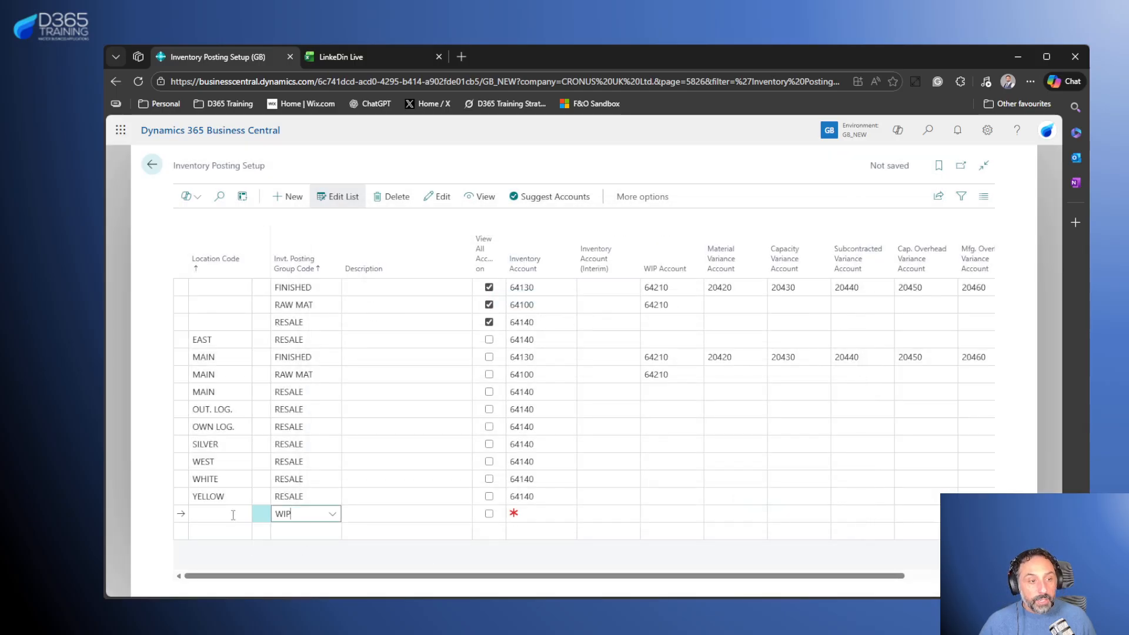
key(Return)
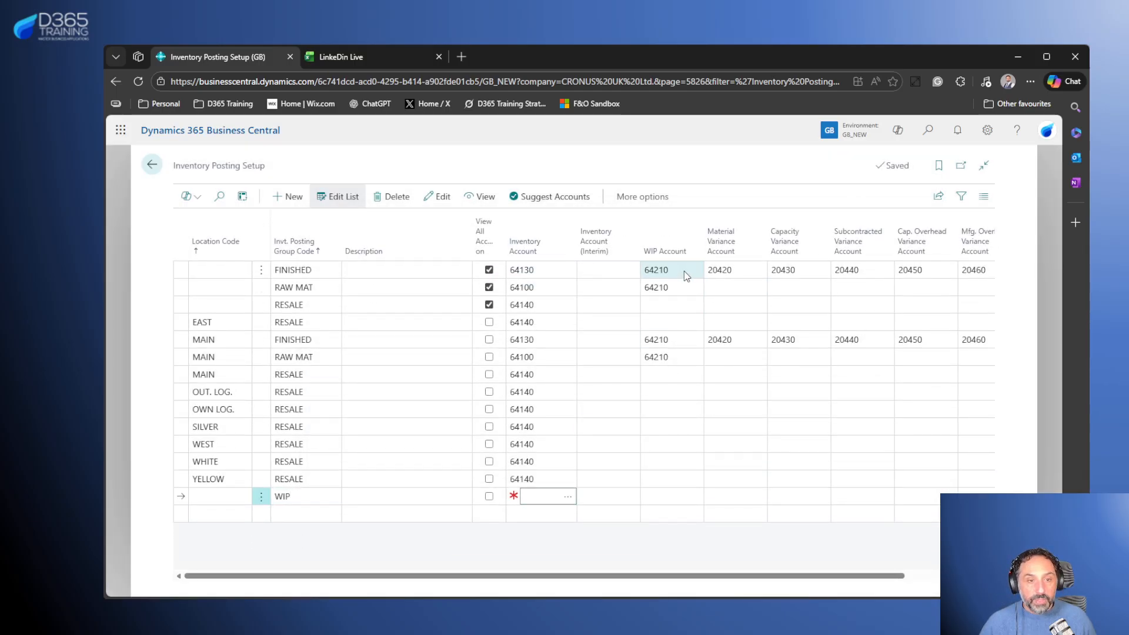
- Copy WIP account 64210 from the FINISHED line without a location into the WIP line's Inventory Account
click(686, 275)
click(695, 270)
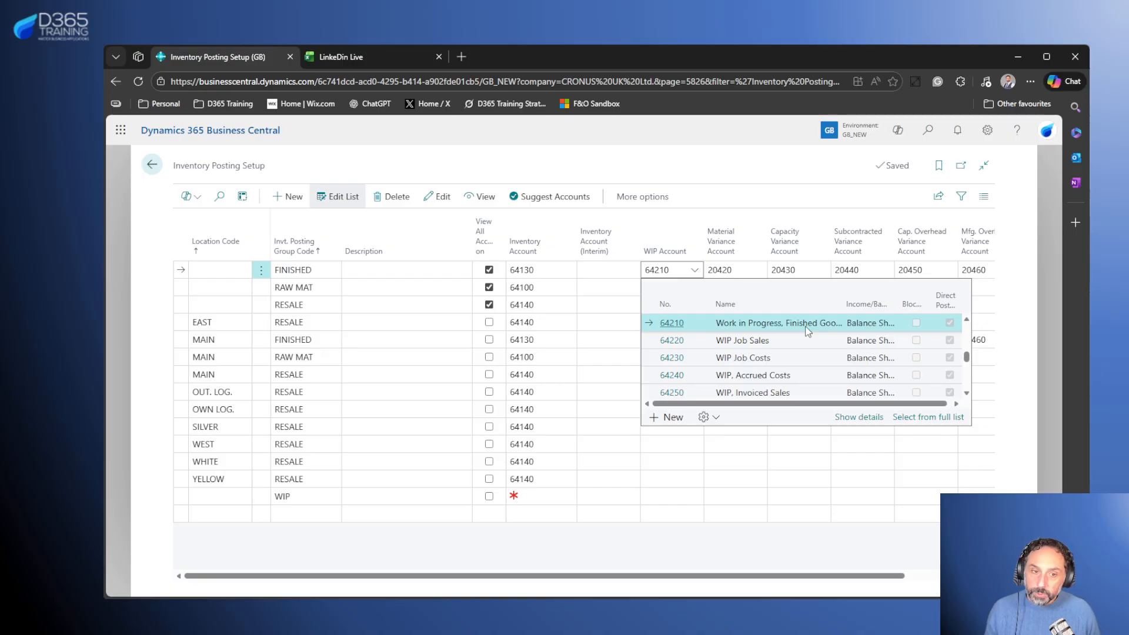
double_click(679, 268)
key(ctrl+c)
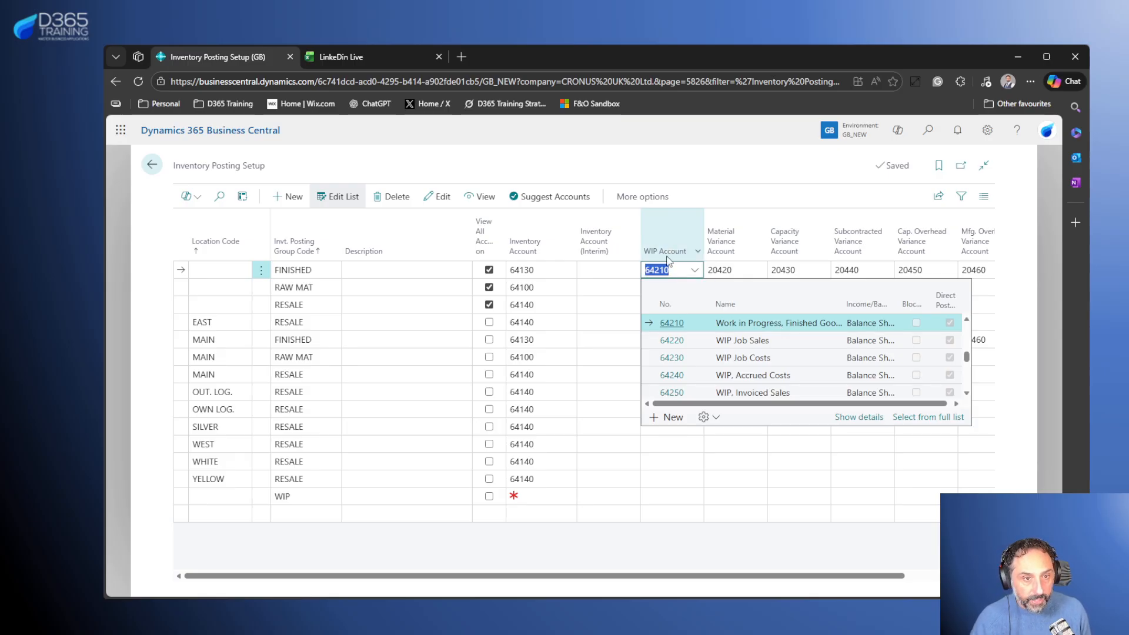
click(559, 496)
key(ctrl+v)
click(542, 549)
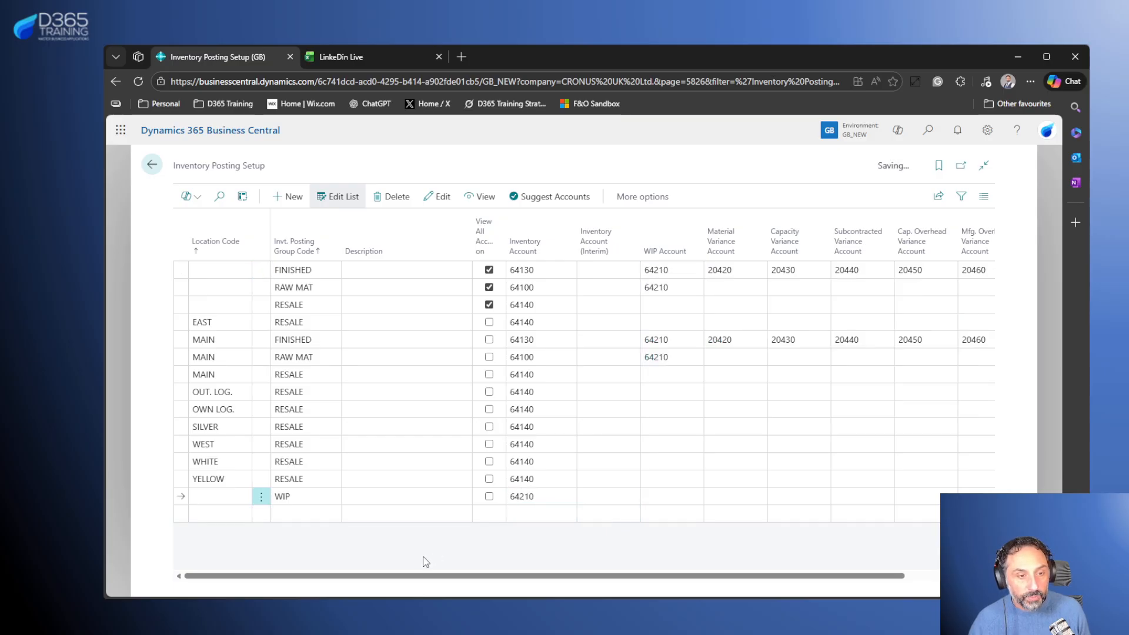
- Compare the WIP line's Inventory Account with the WIP Account of the FINISHED line without a location
click(559, 496)
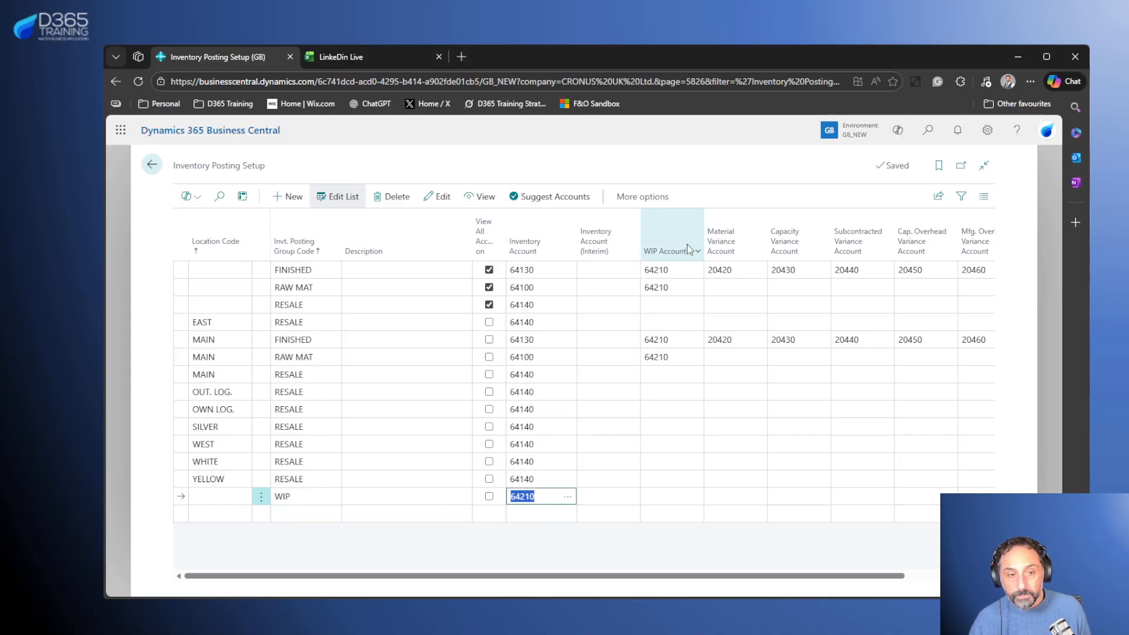
click(682, 271)
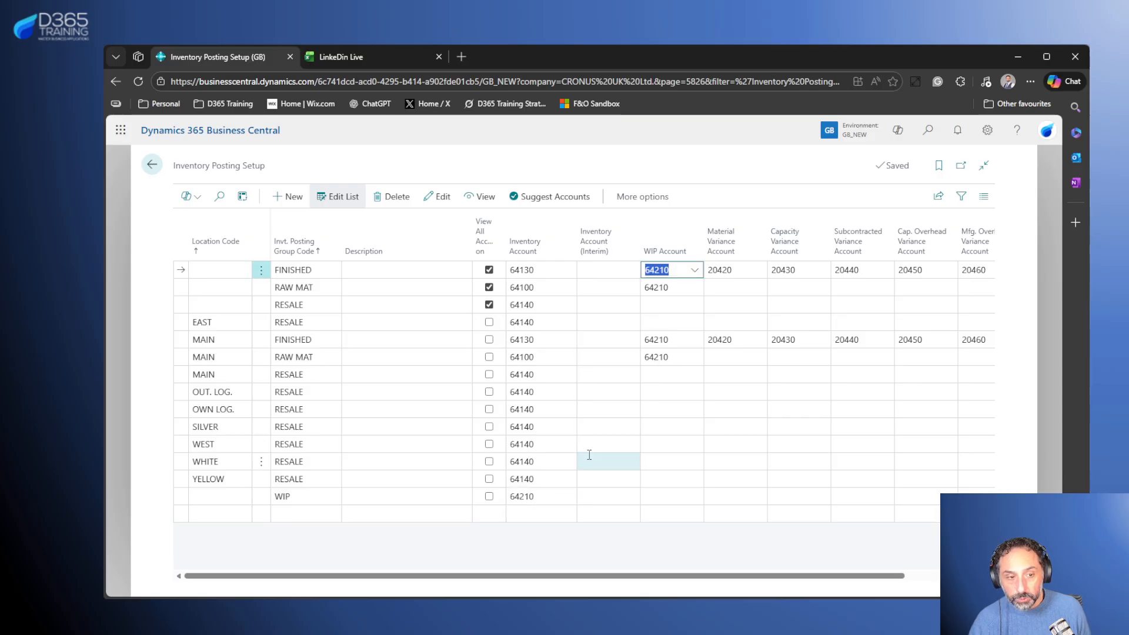
click(544, 497)
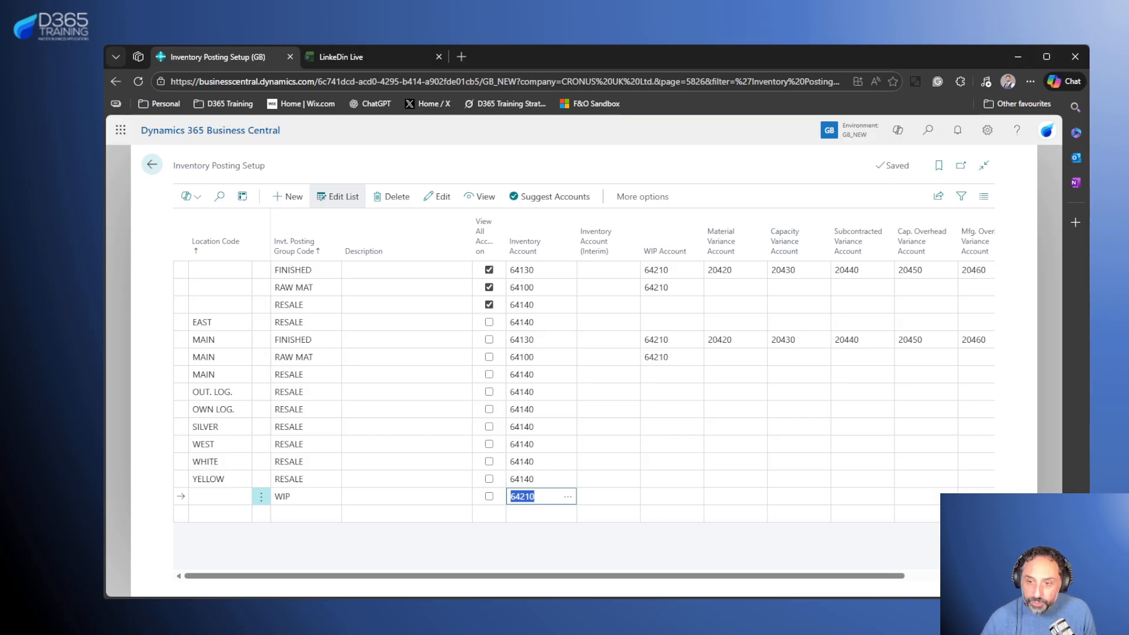
key(alt+Tab)
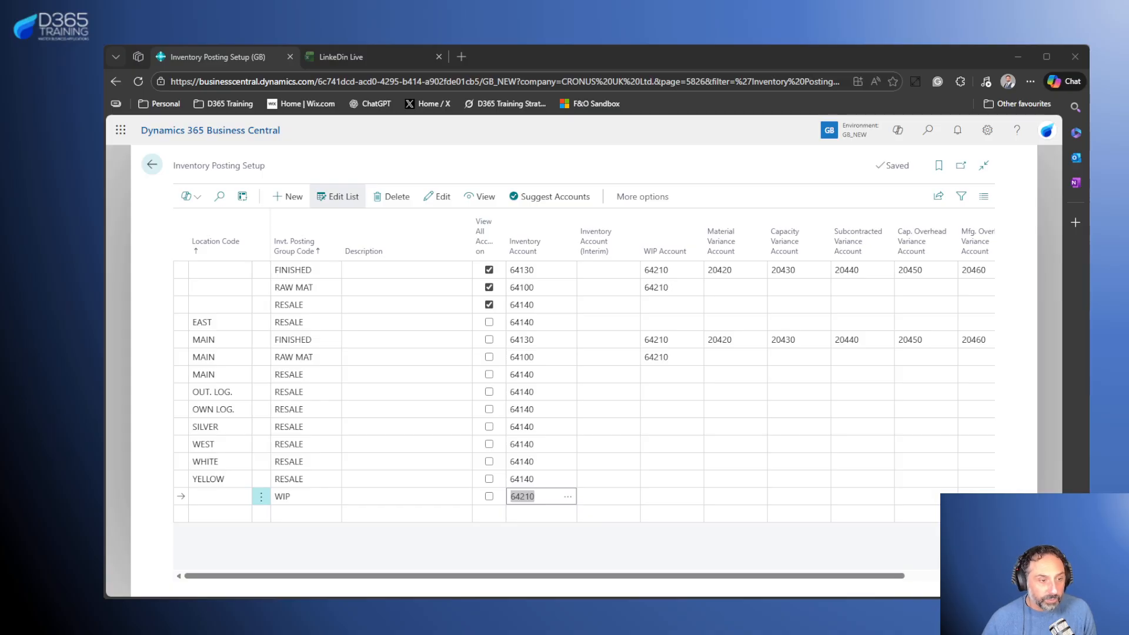